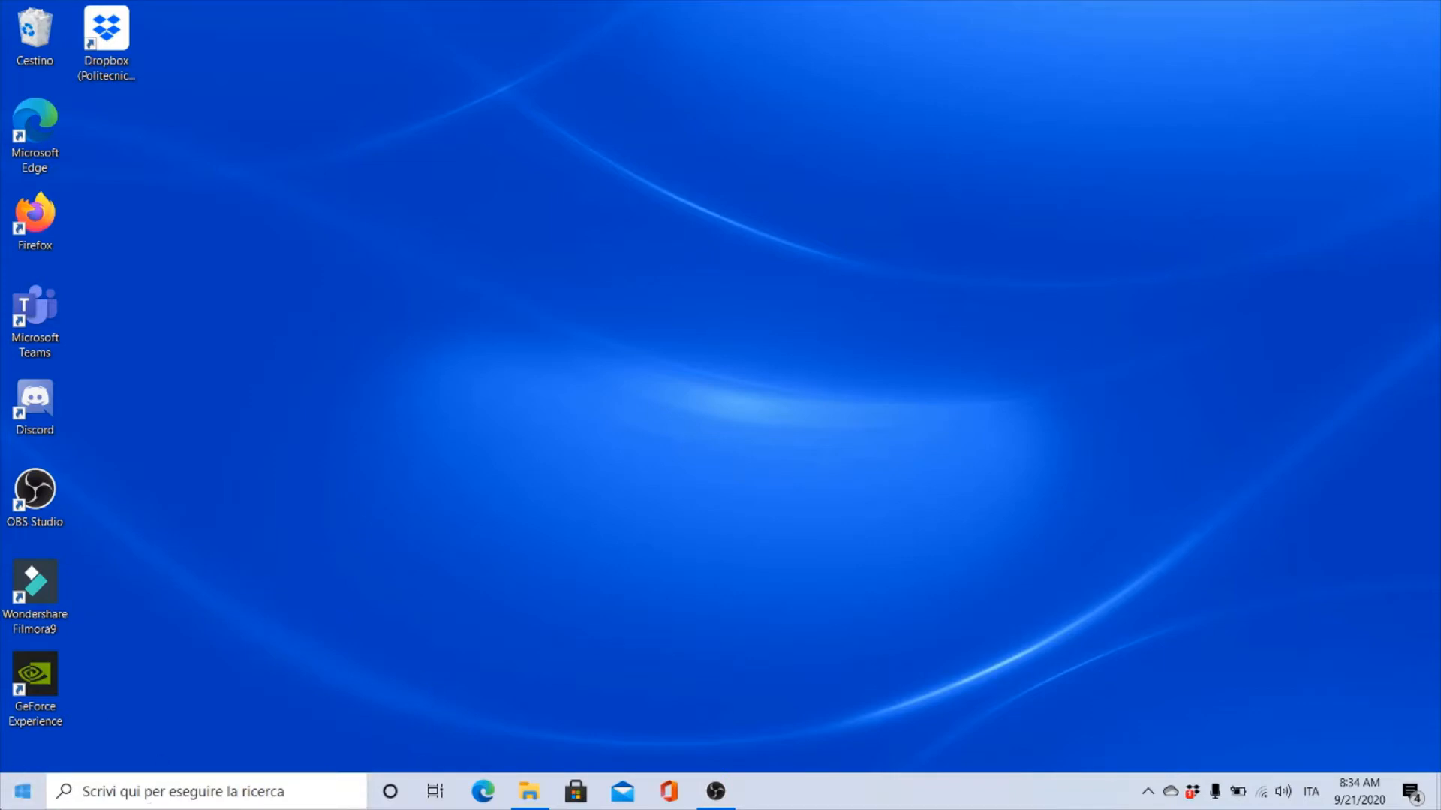
Launch ENVI 5.3 (64-bit) from the ENVI 5.3 program group
left_click(22, 797)
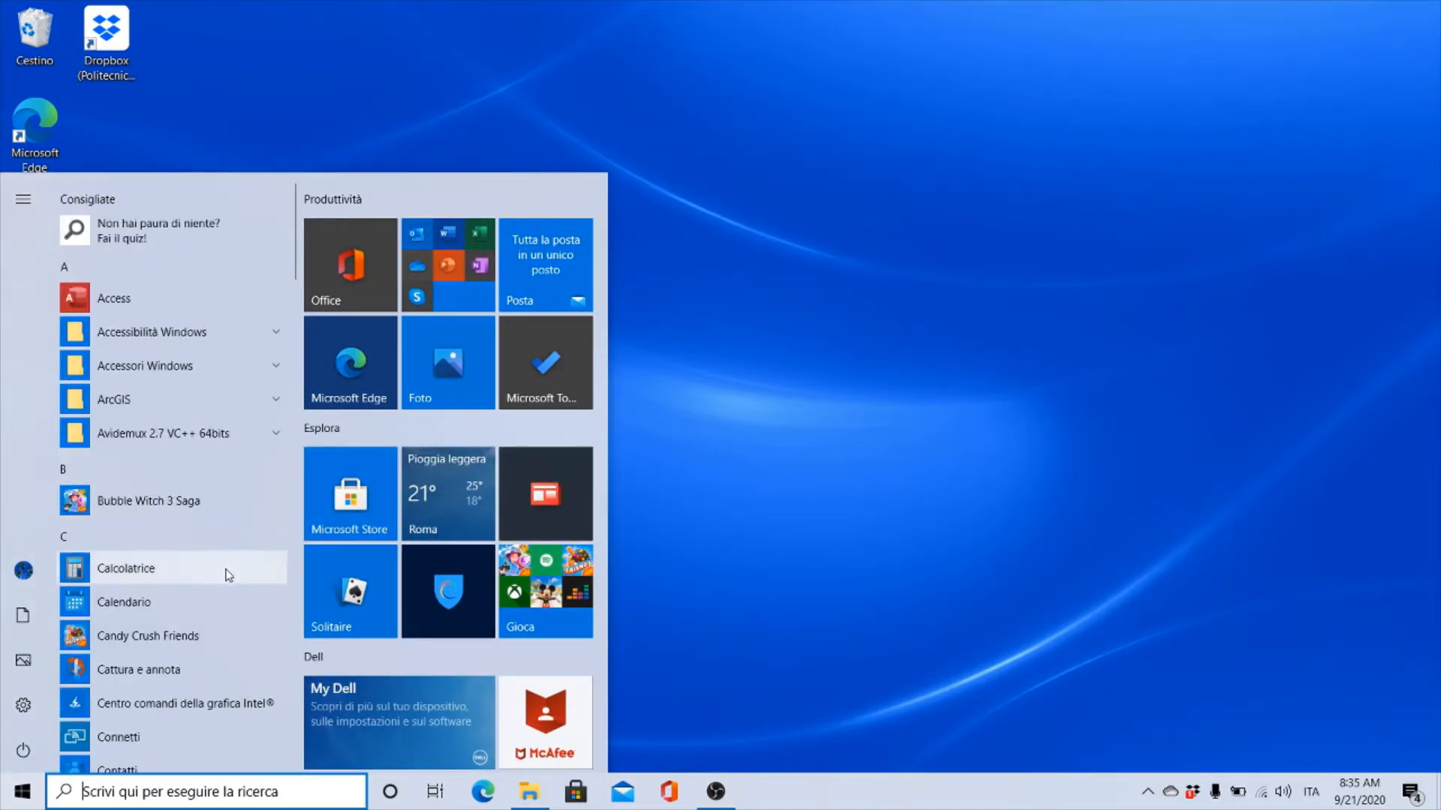
scroll(228, 575, "down", 6)
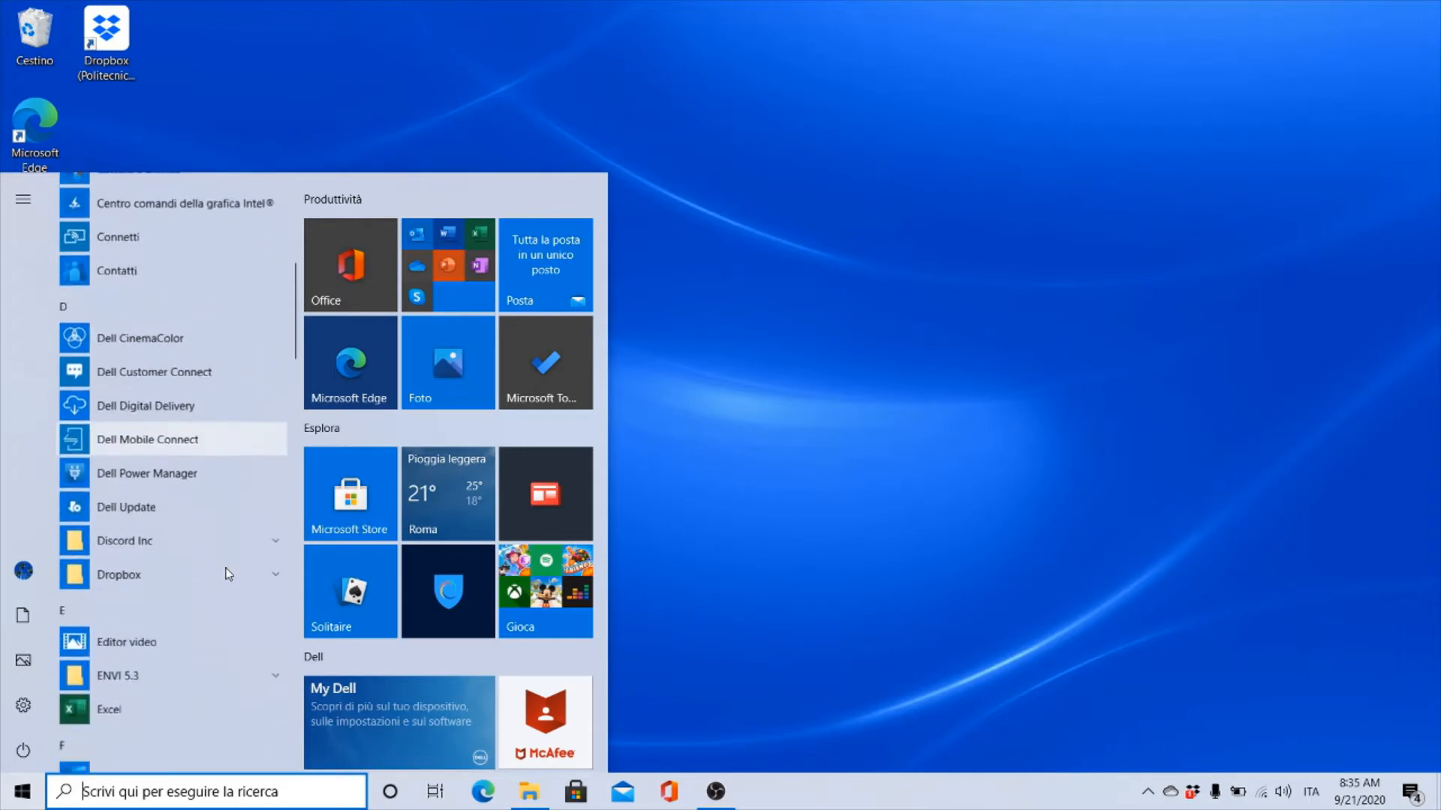
scroll(228, 575, "down", 2)
scroll(225, 570, "up", 1)
scroll(250, 540, "down", 1)
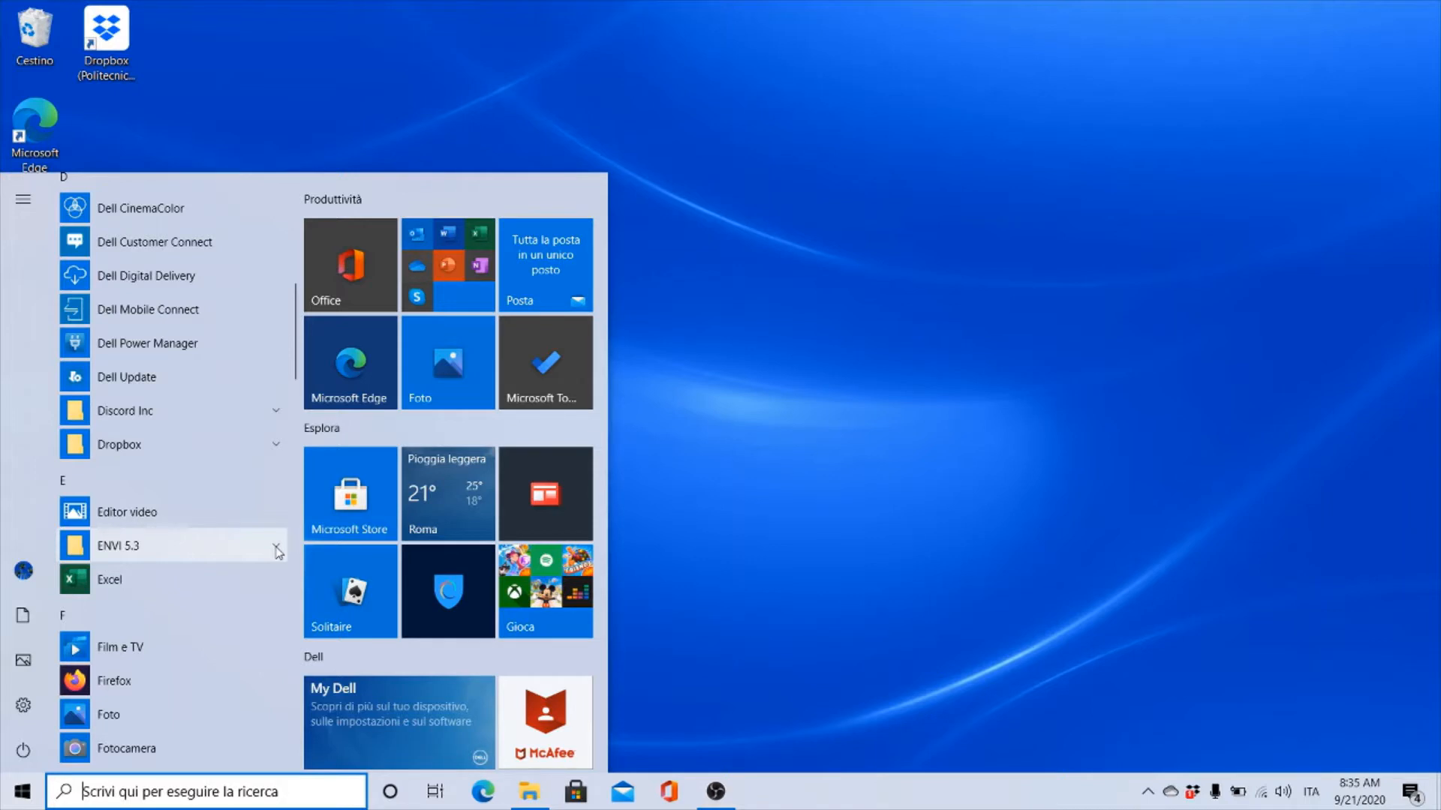
left_click(277, 548)
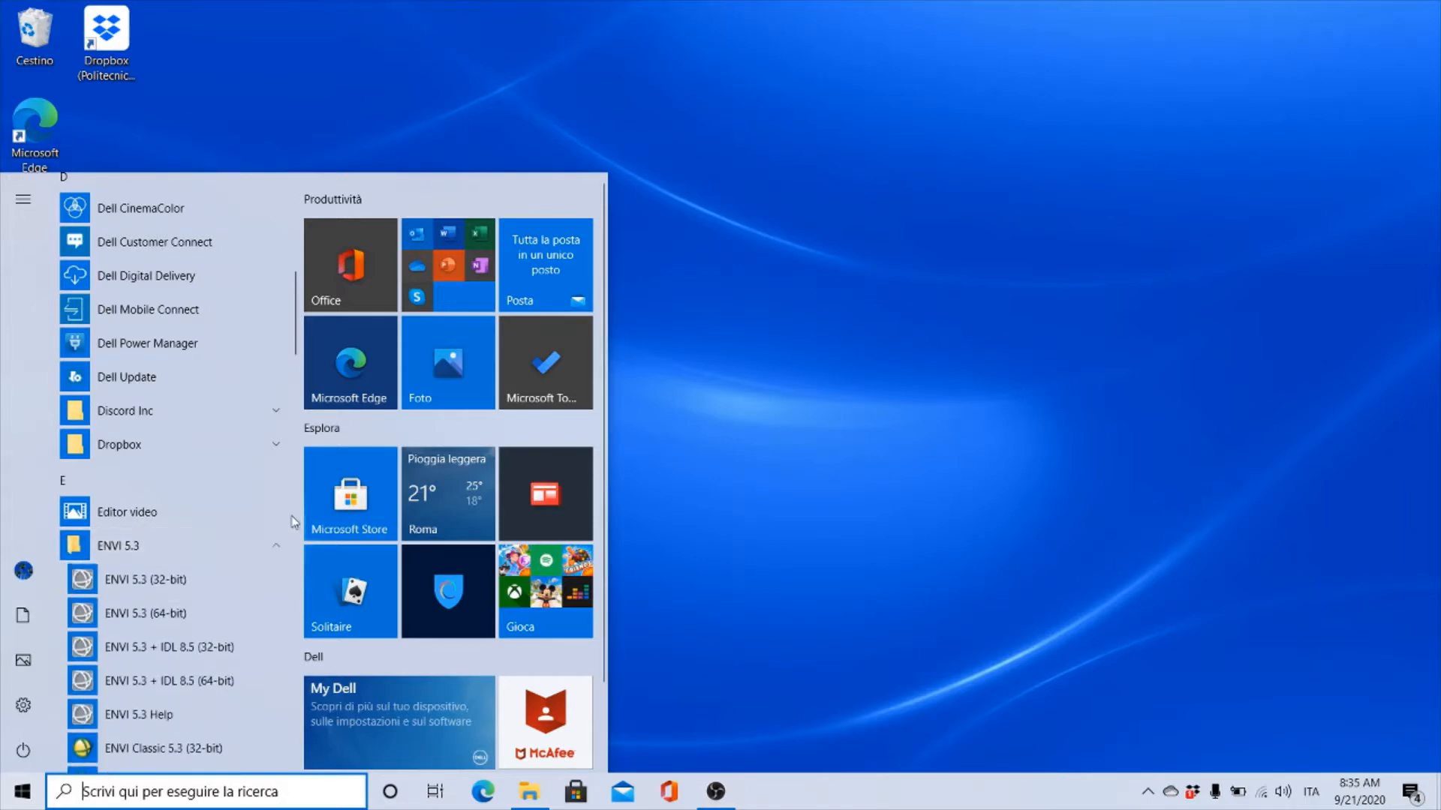
scroll(255, 525, "down", 4)
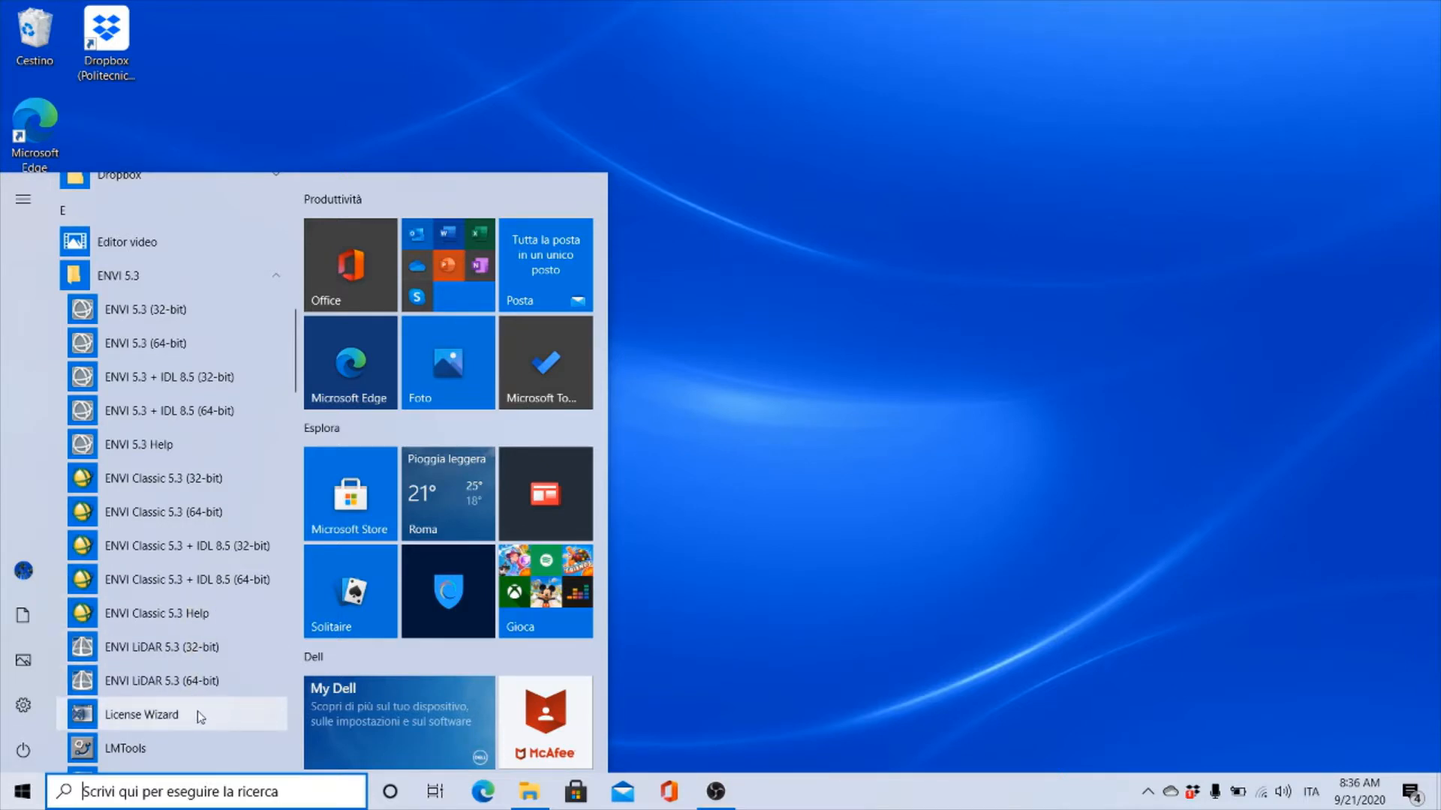
scroll(202, 709, "down", 1)
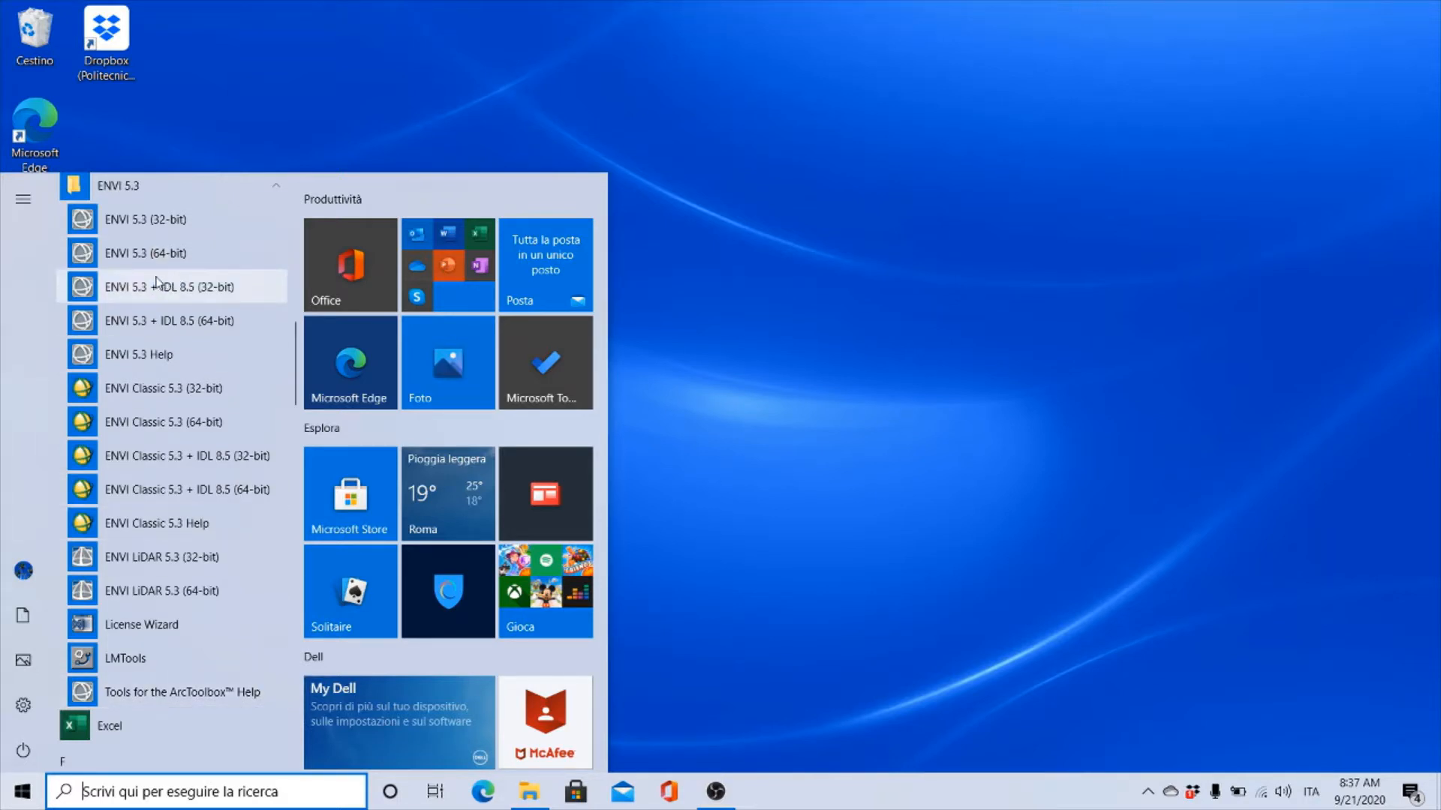
scroll(168, 336, "up", 2)
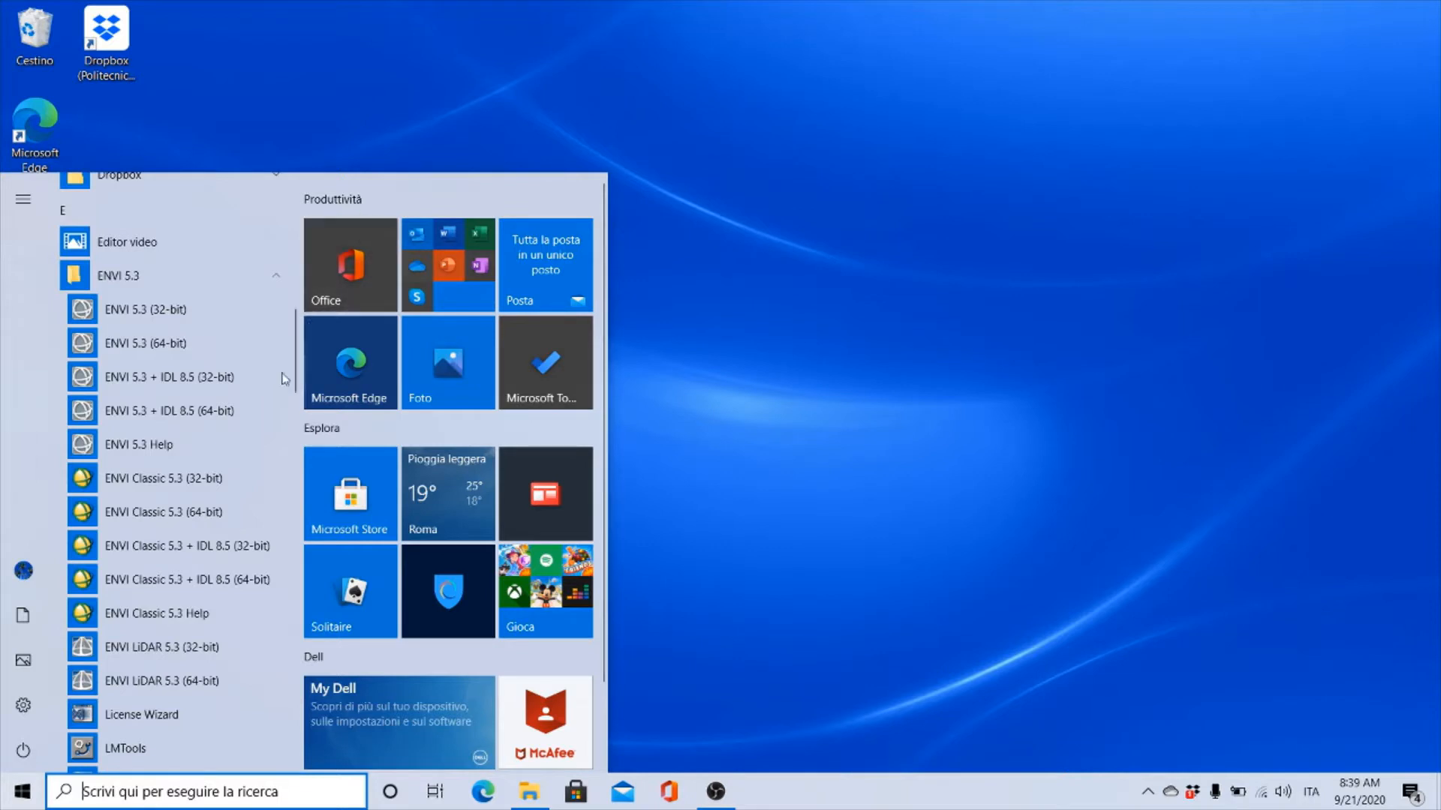
left_click(158, 348)
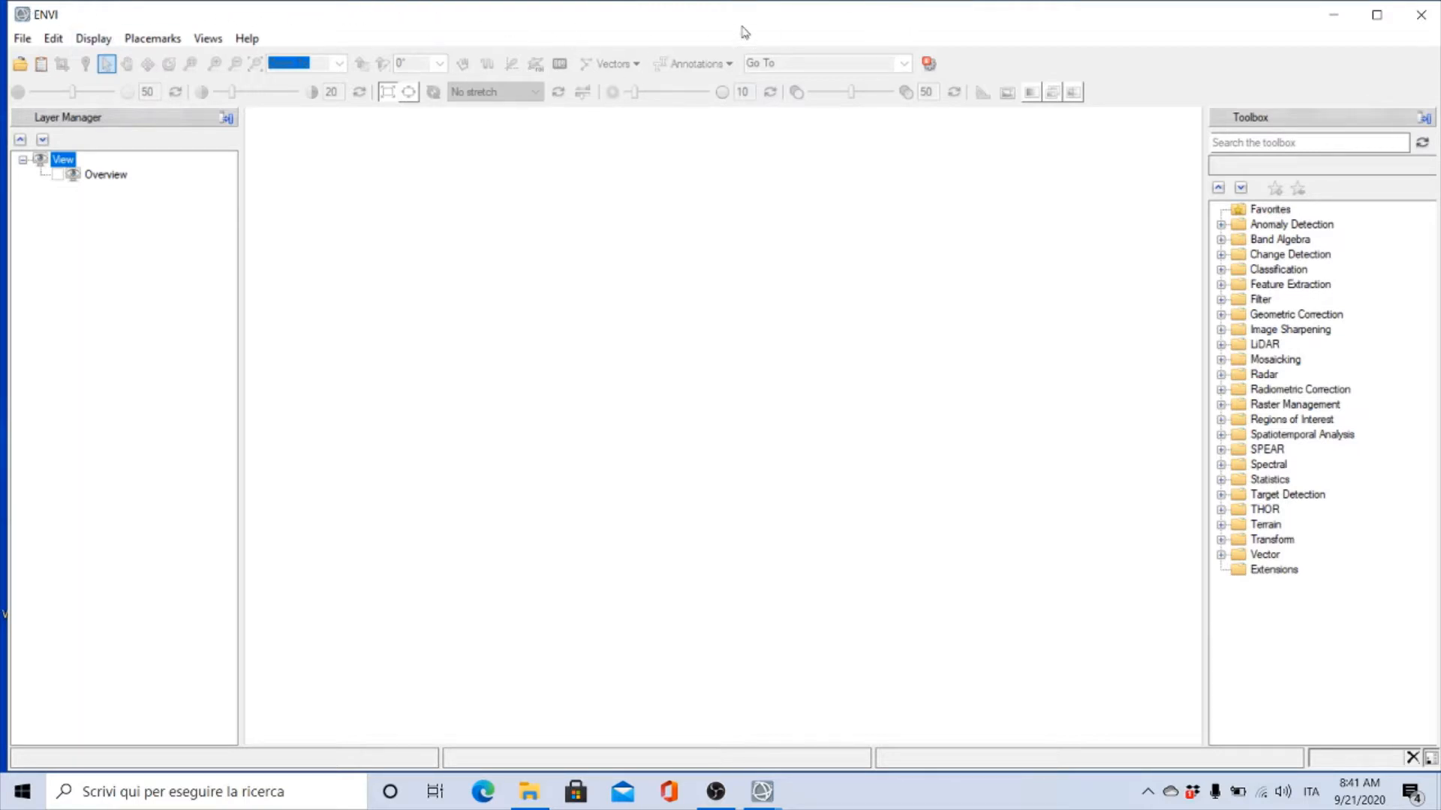
Examine the main menus and the optical sensor formats supported for opening data, including ALOS and Airbus SPOT
left_click(23, 41)
mouse_move(95, 39)
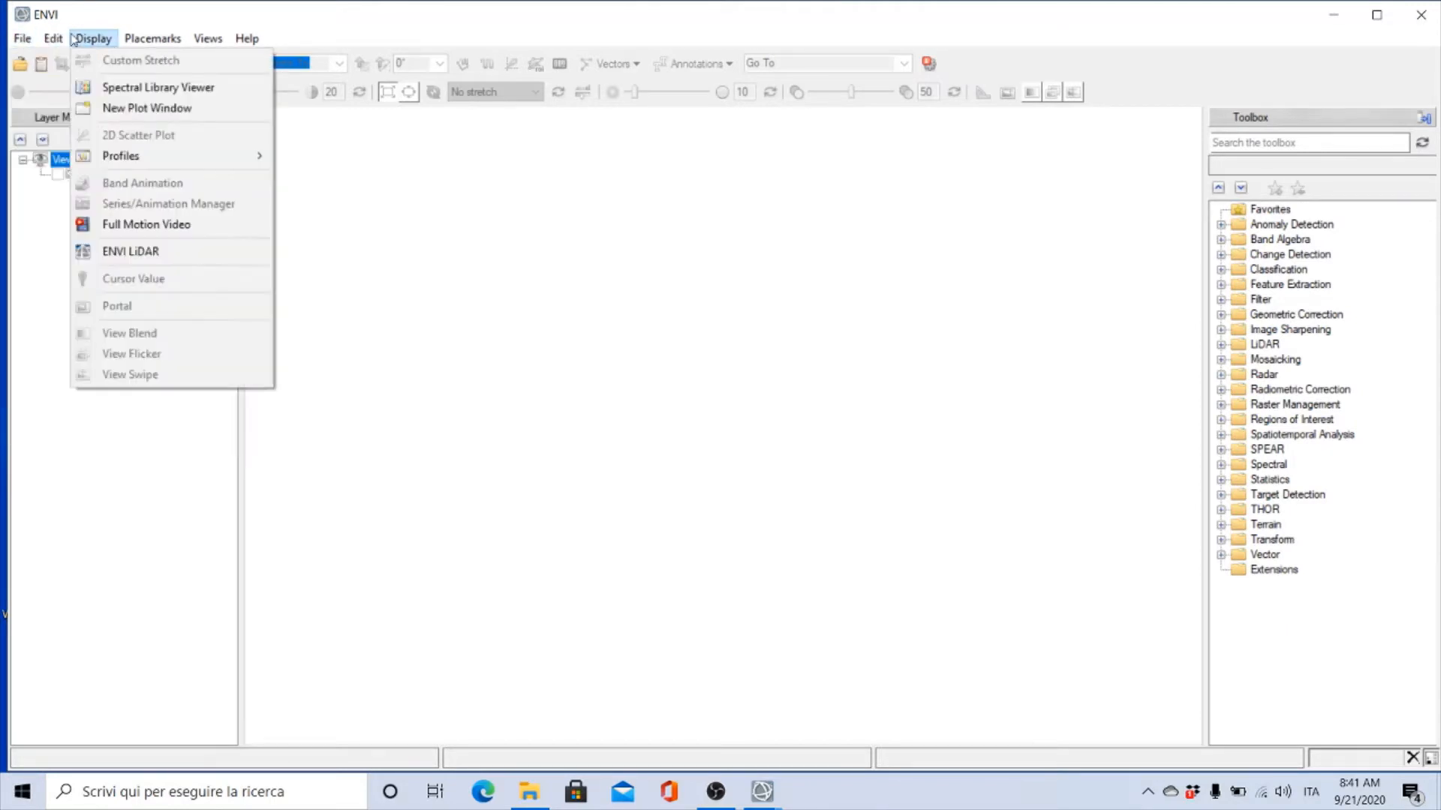
mouse_move(246, 40)
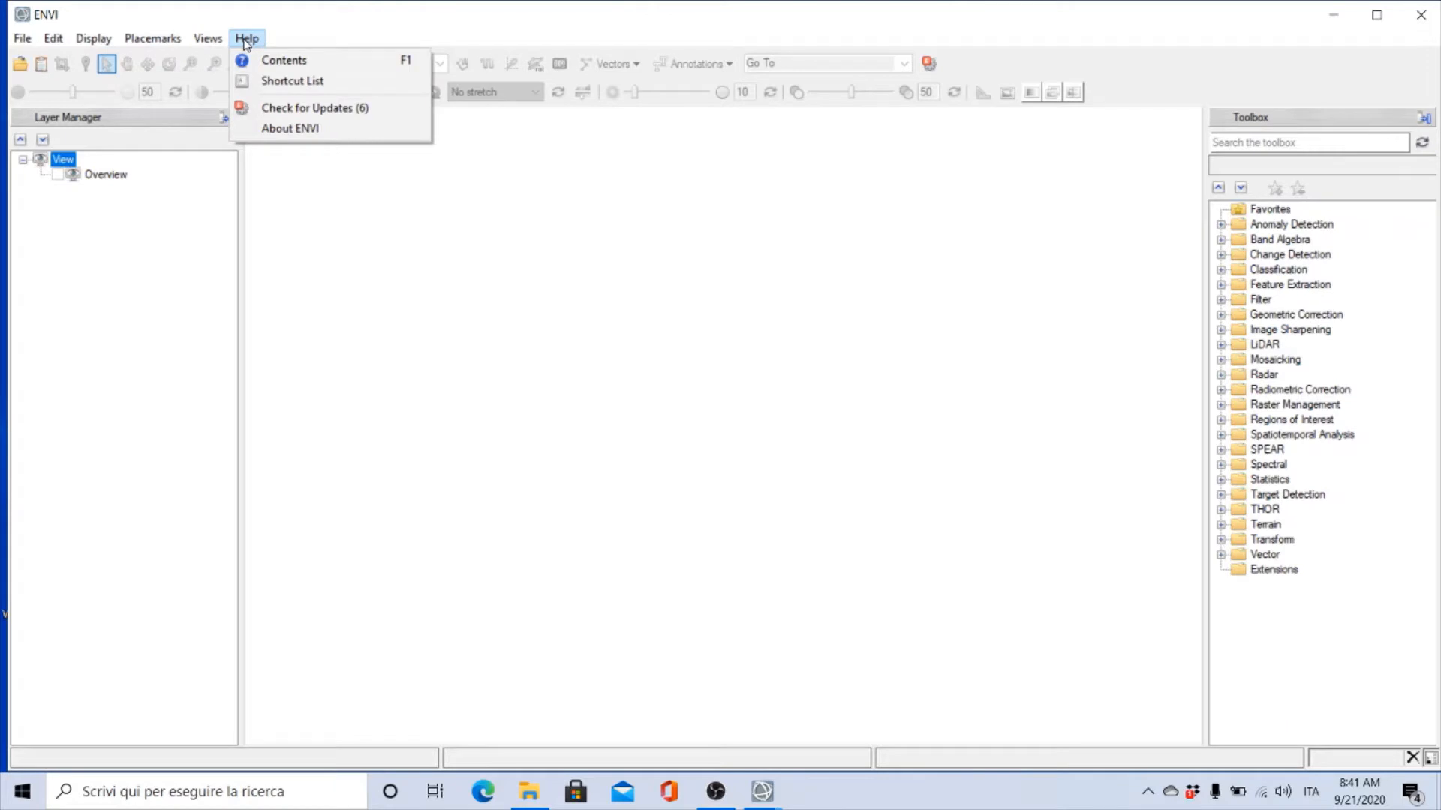
mouse_move(21, 41)
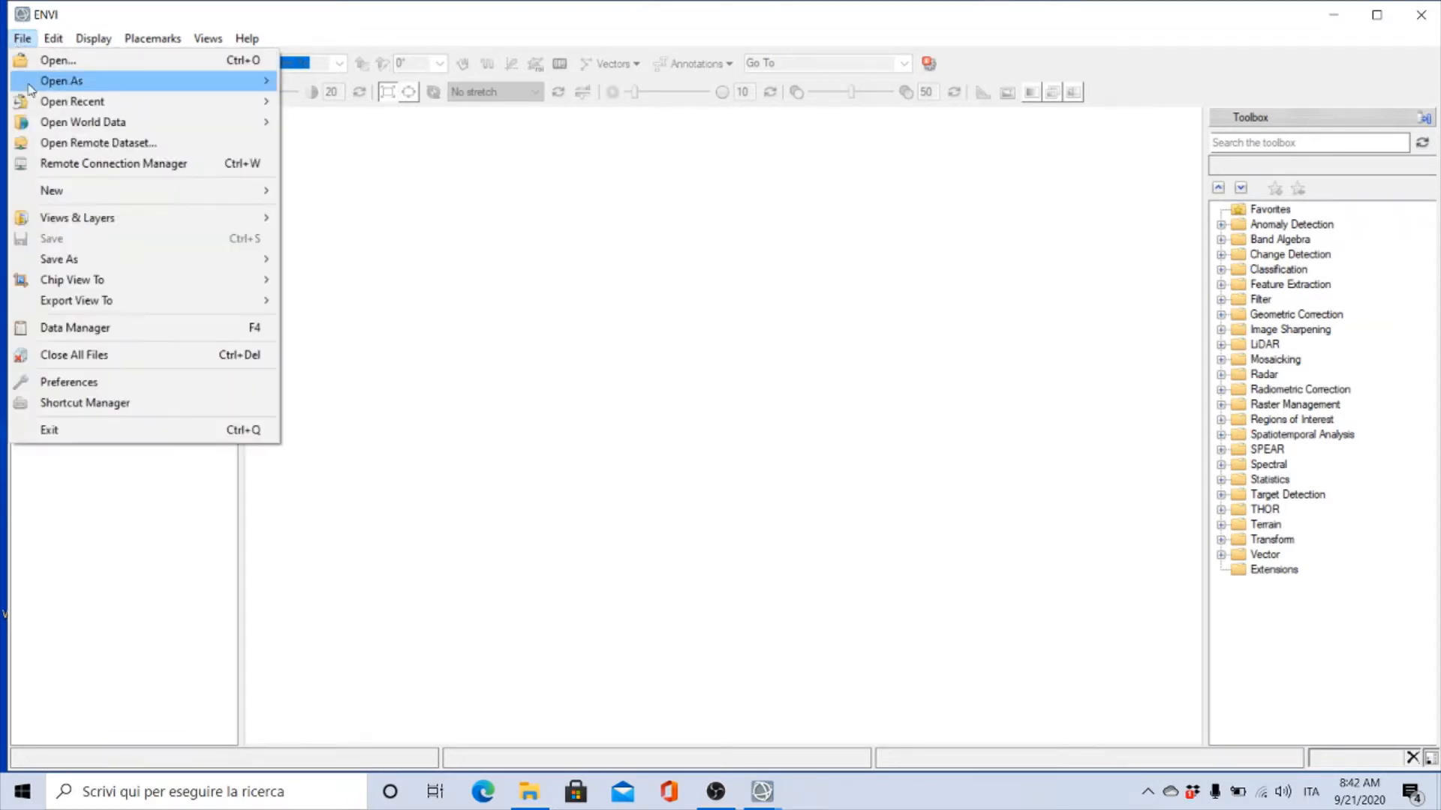
mouse_move(36, 90)
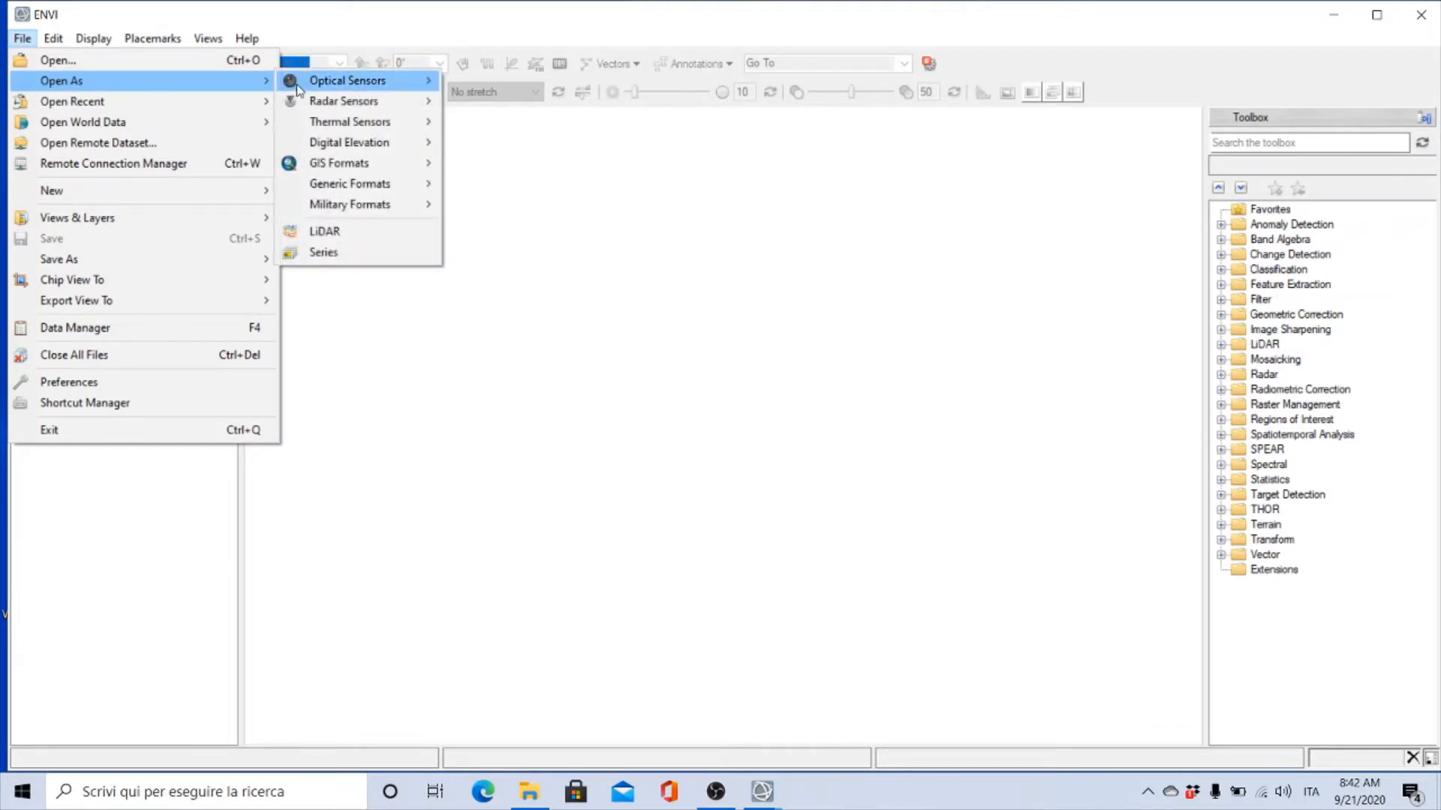
mouse_move(319, 87)
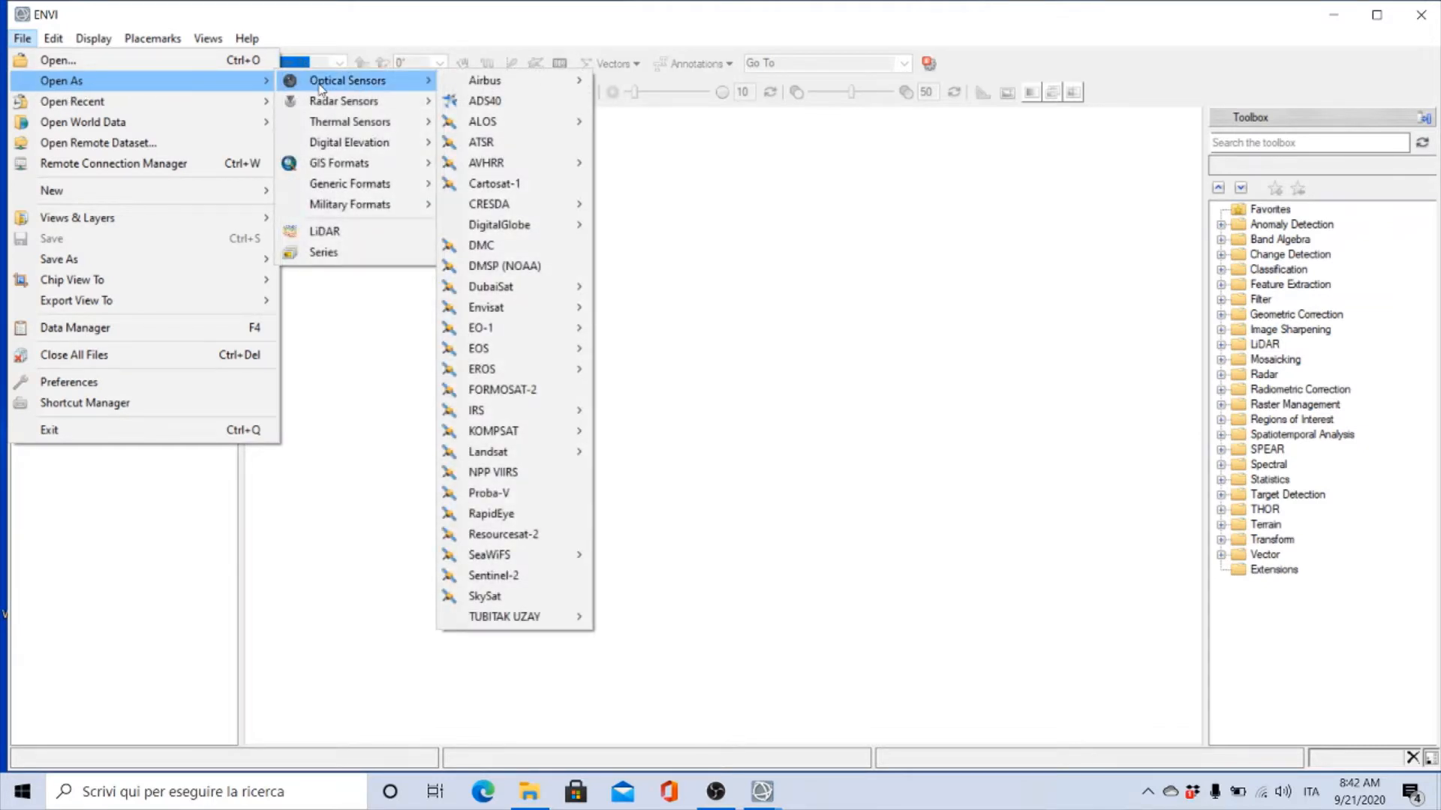
mouse_move(475, 125)
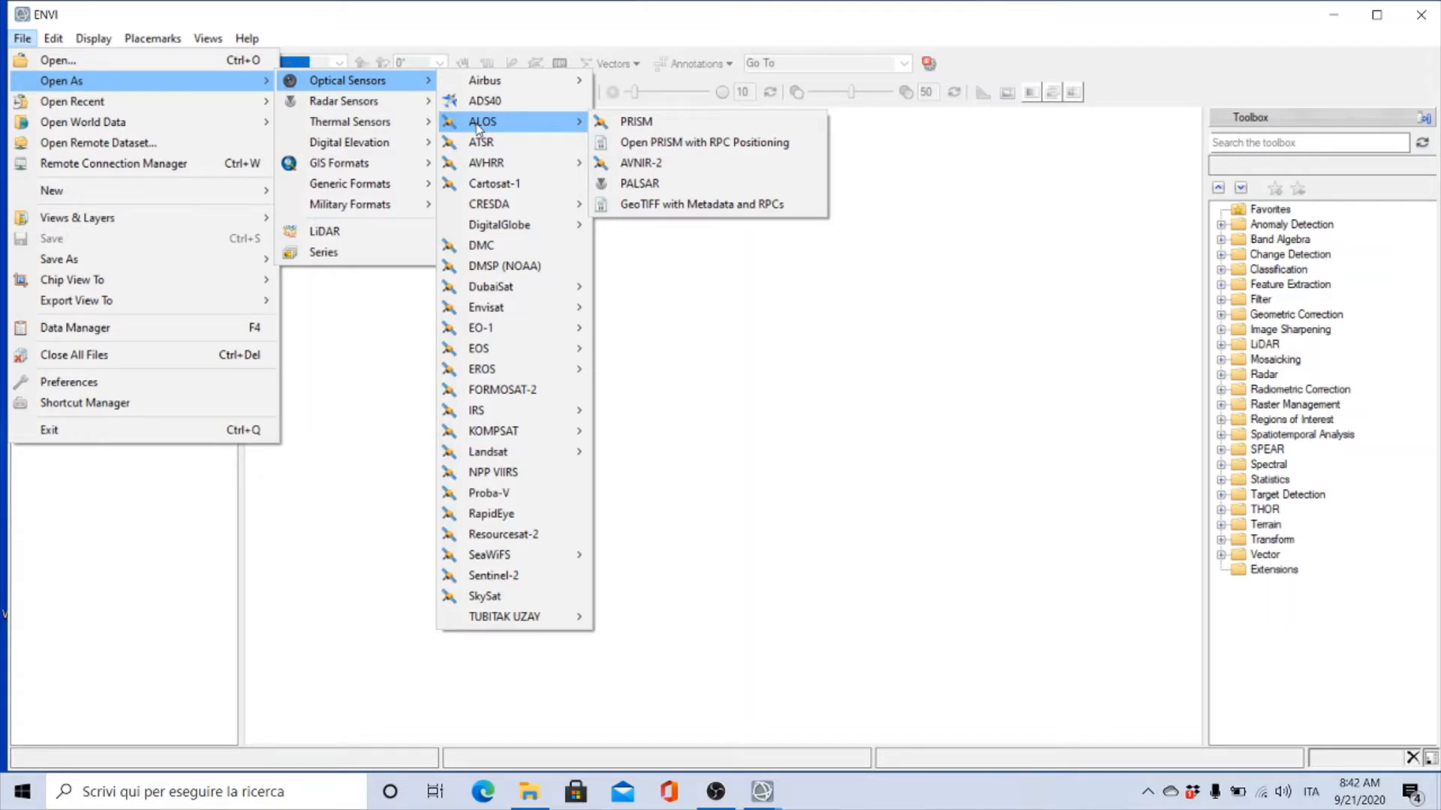
mouse_move(489, 87)
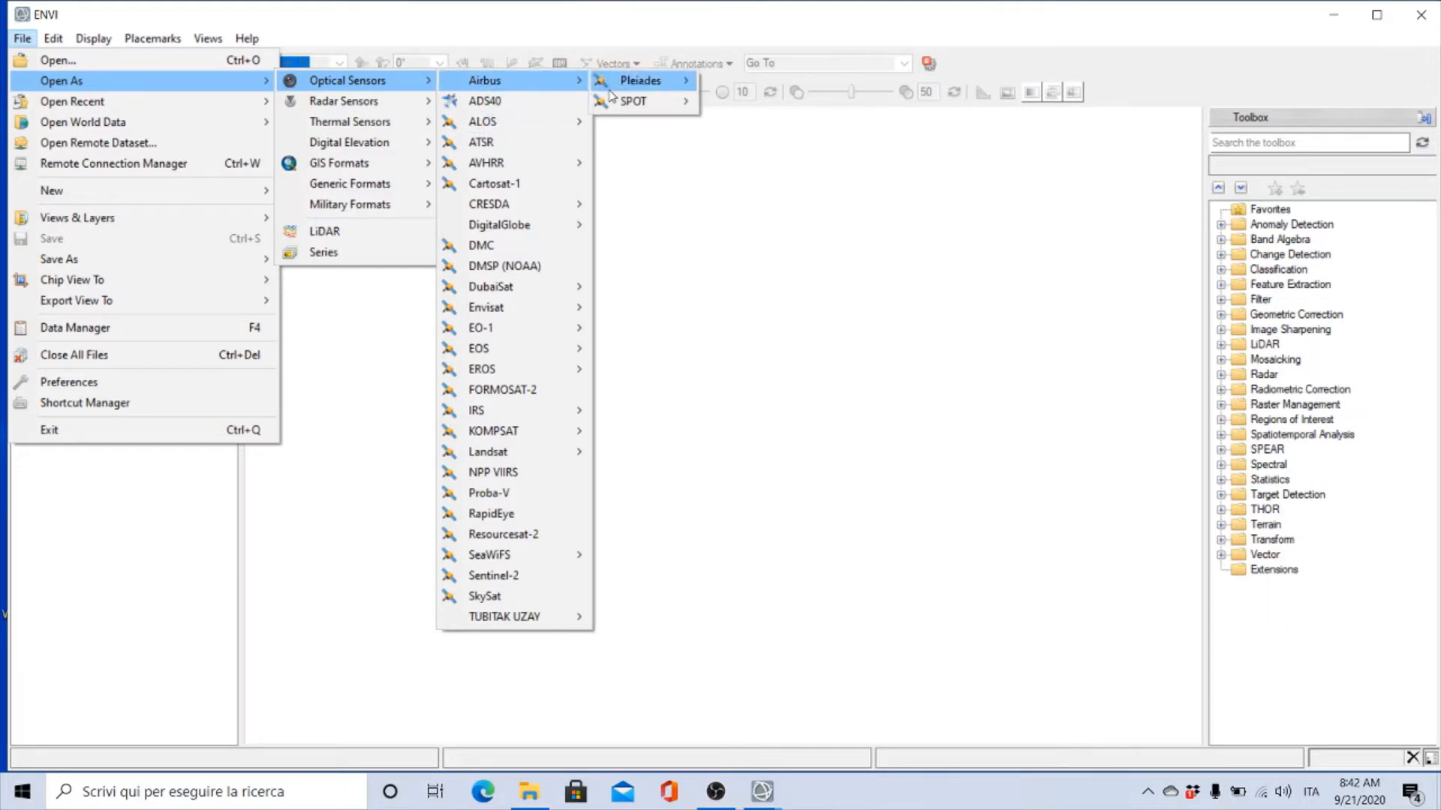
mouse_move(622, 91)
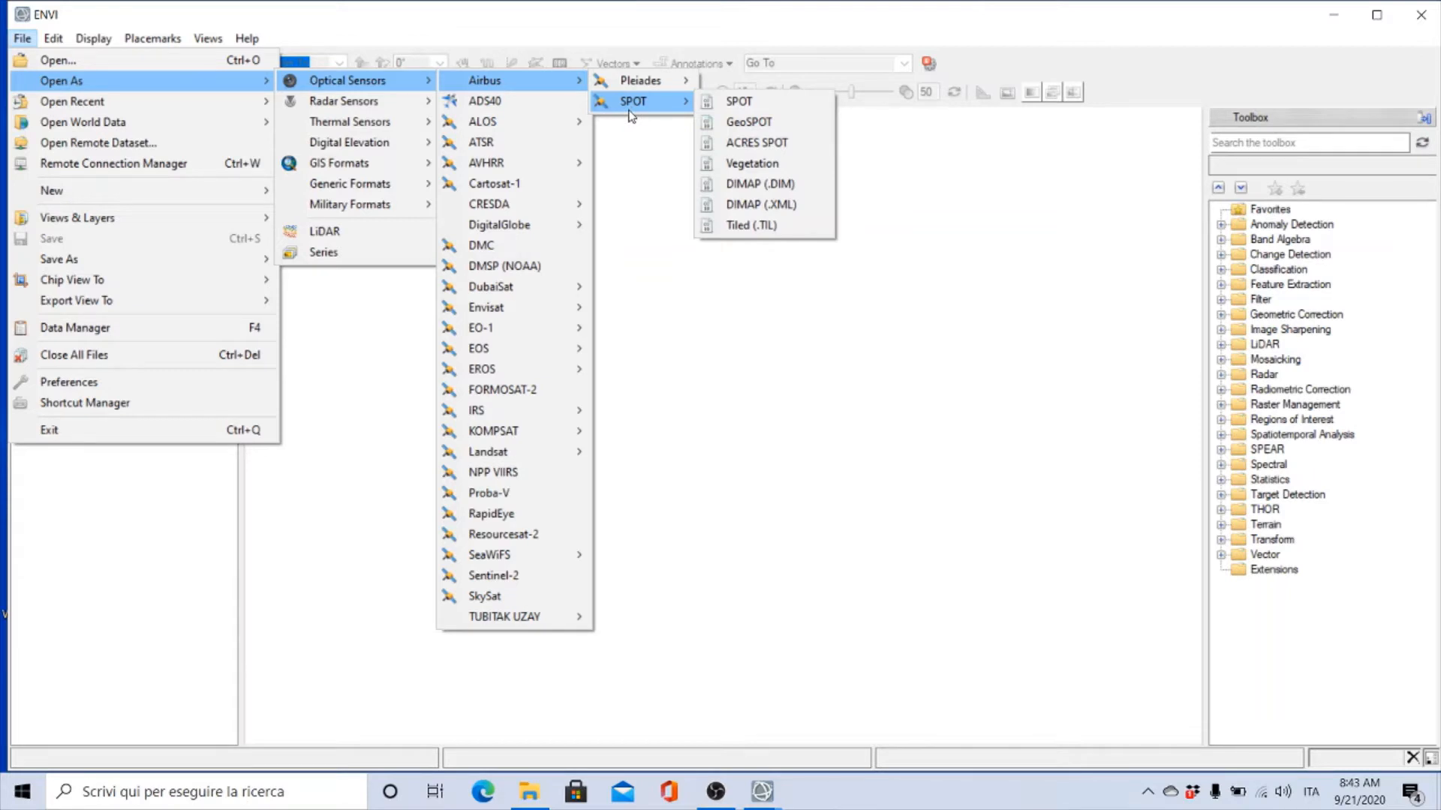
left_click(142, 37)
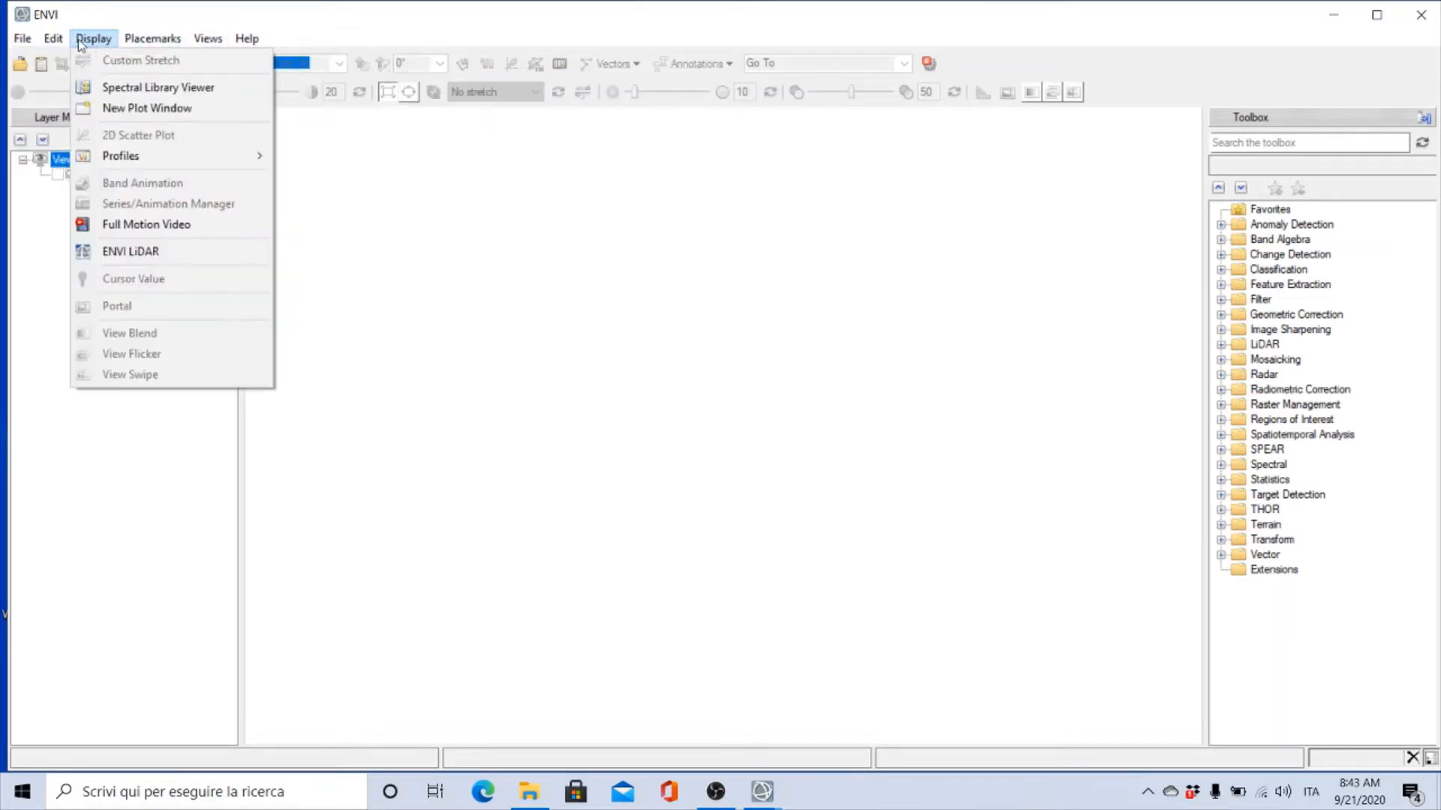
mouse_move(223, 40)
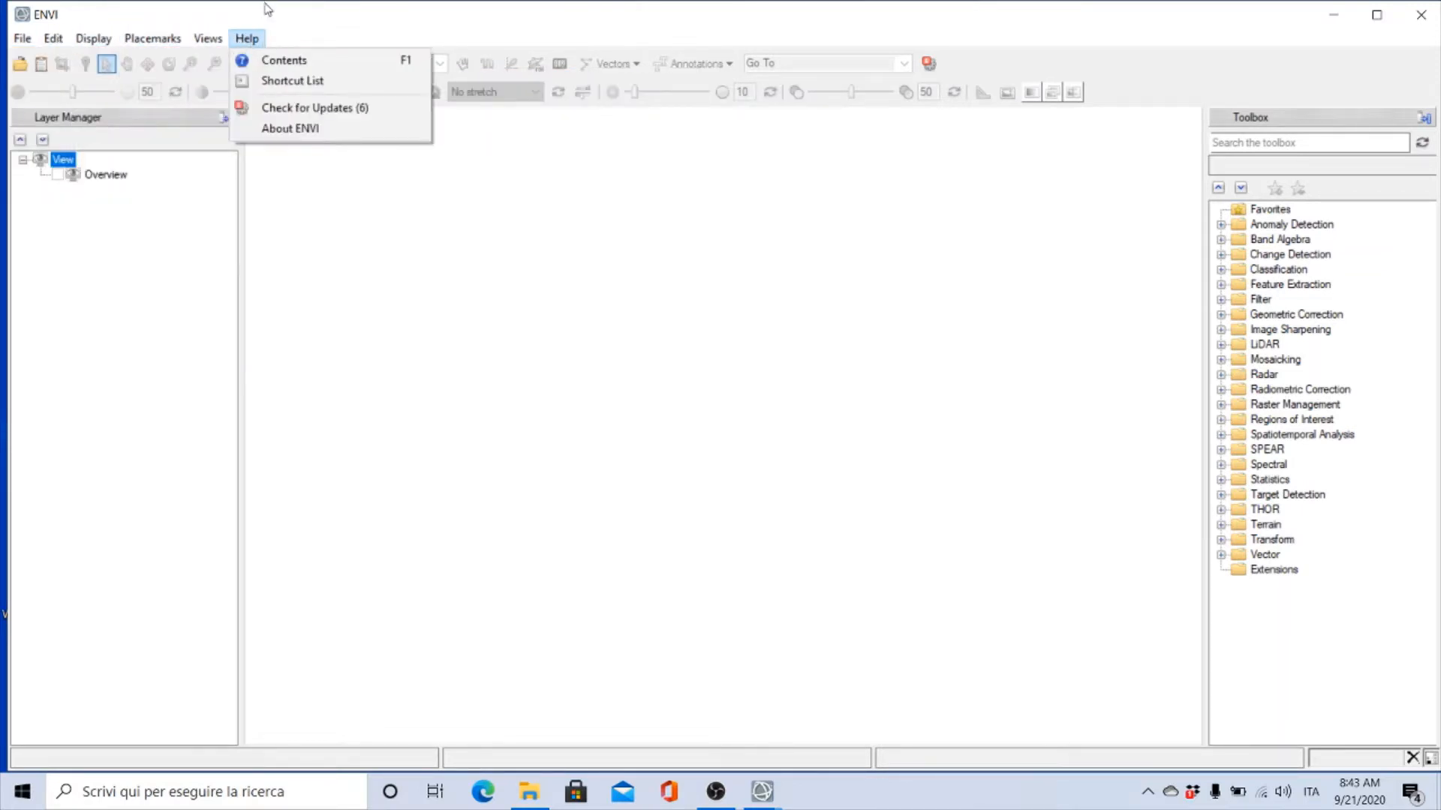
mouse_move(43, 41)
left_click(385, 15)
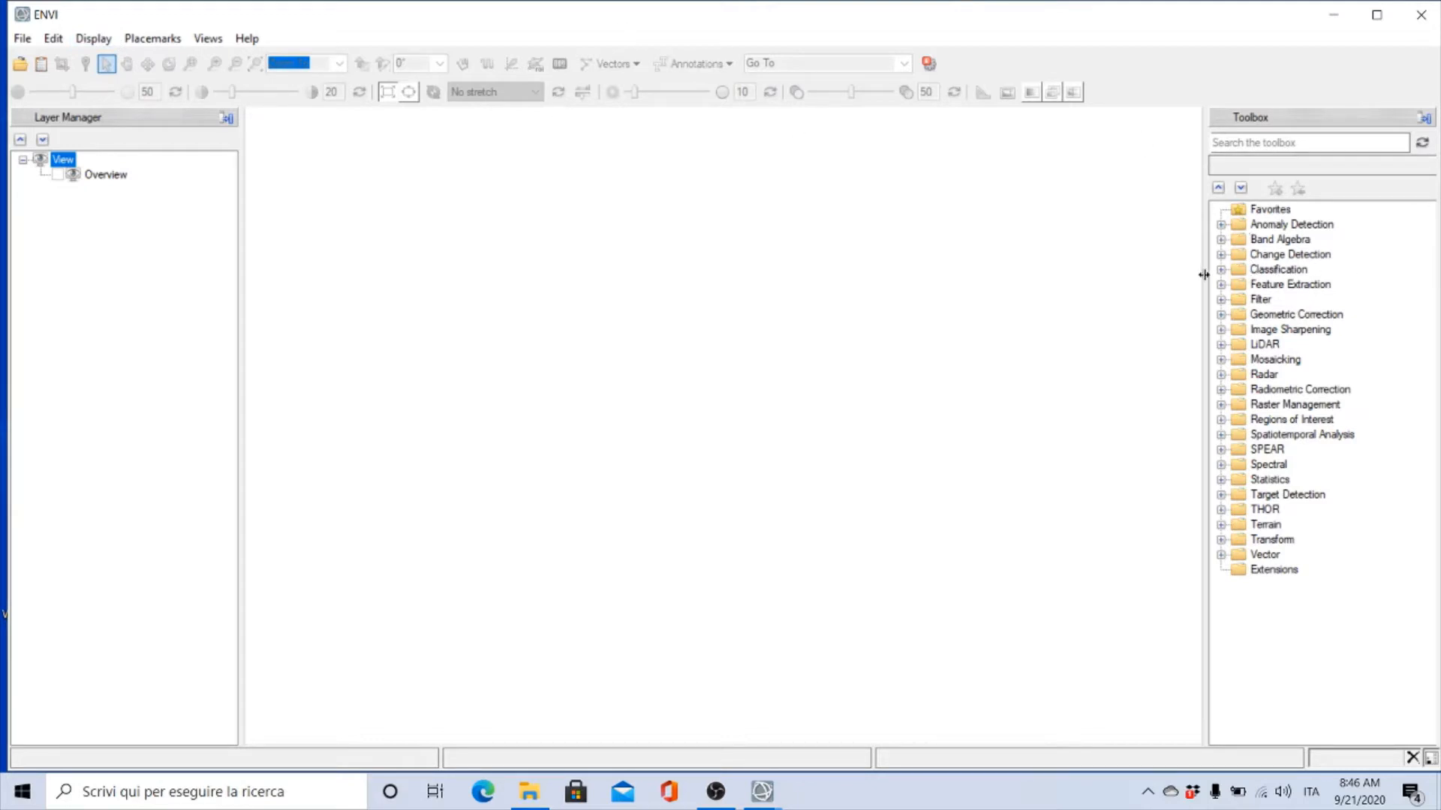
left_click(23, 40)
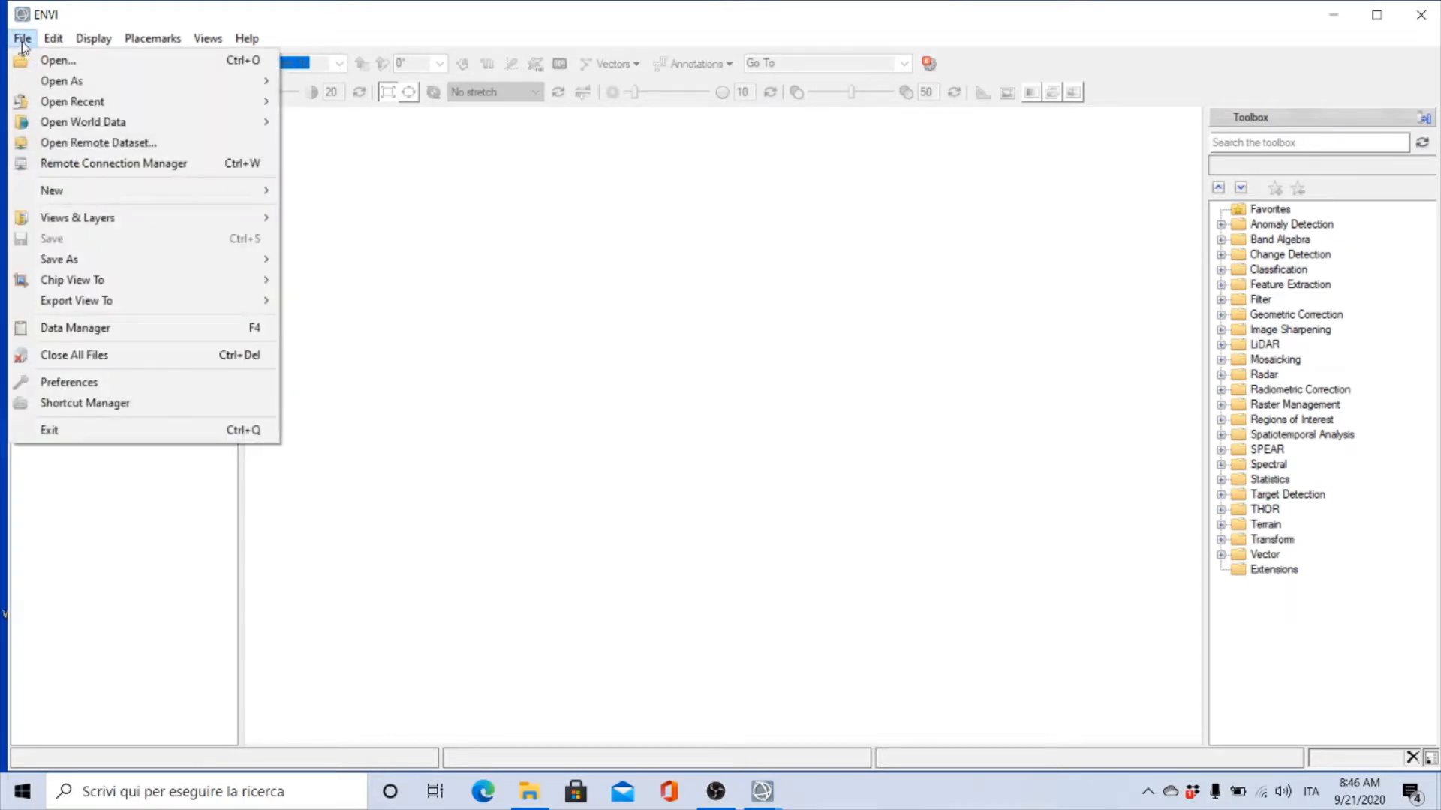
mouse_move(53, 38)
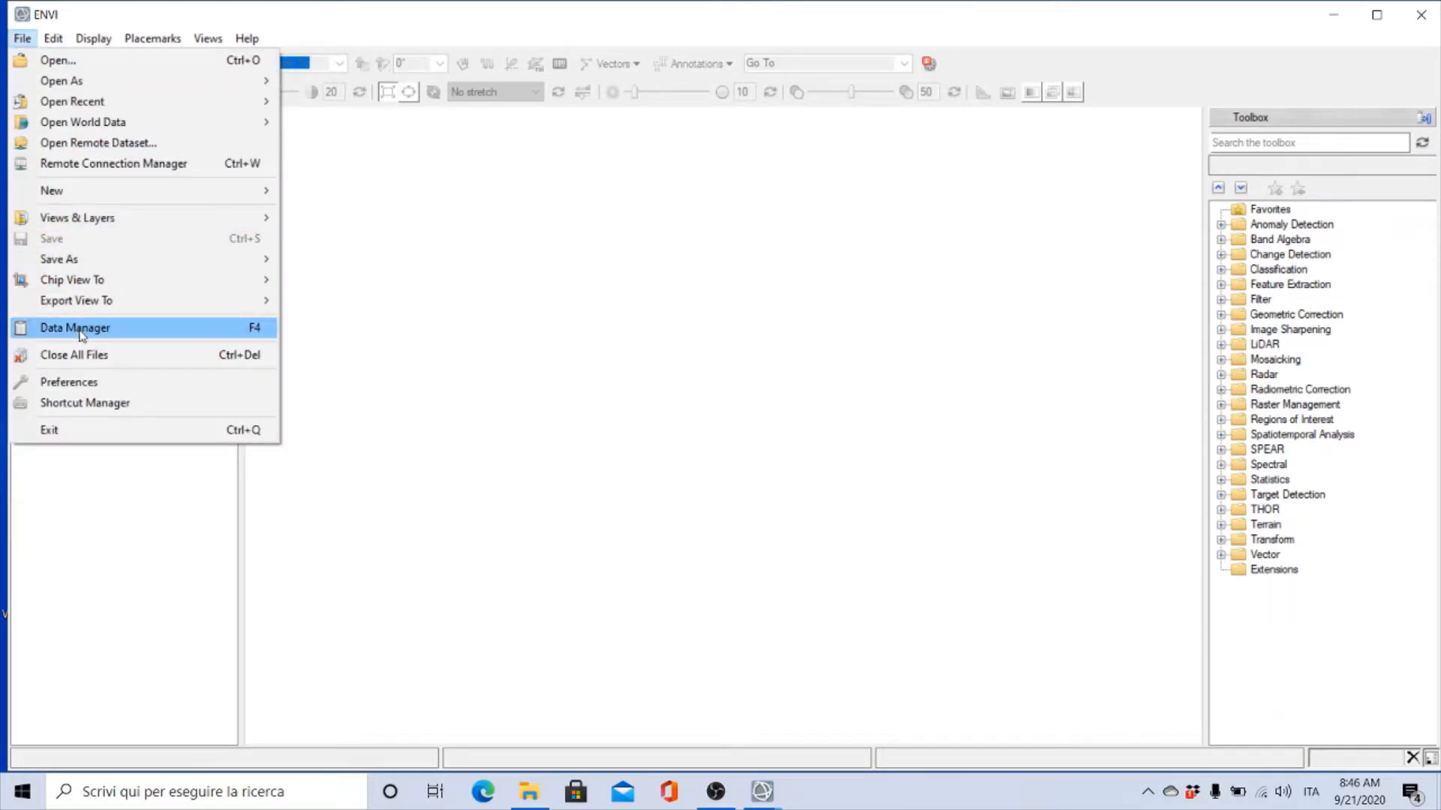
left_click(384, 18)
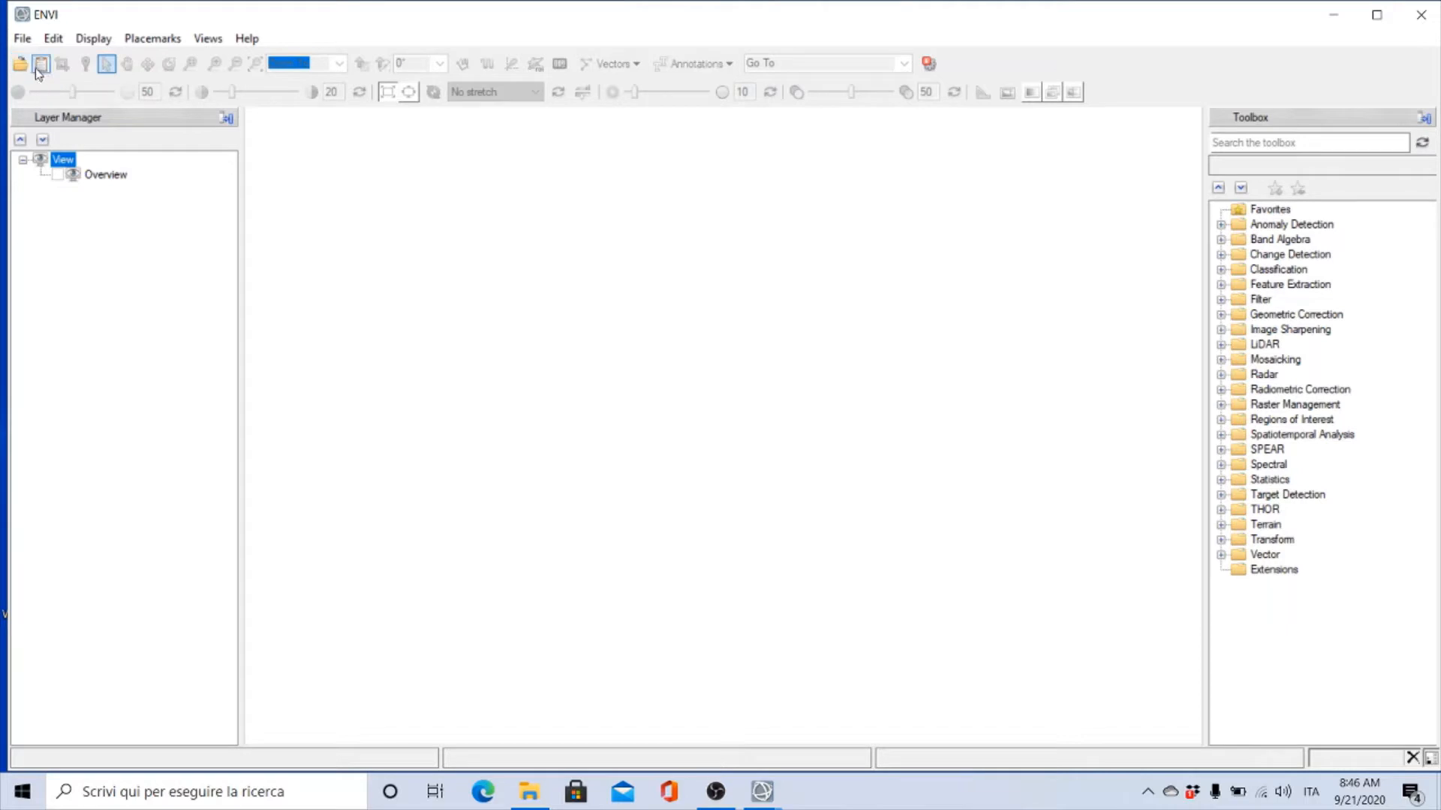
left_click(22, 39)
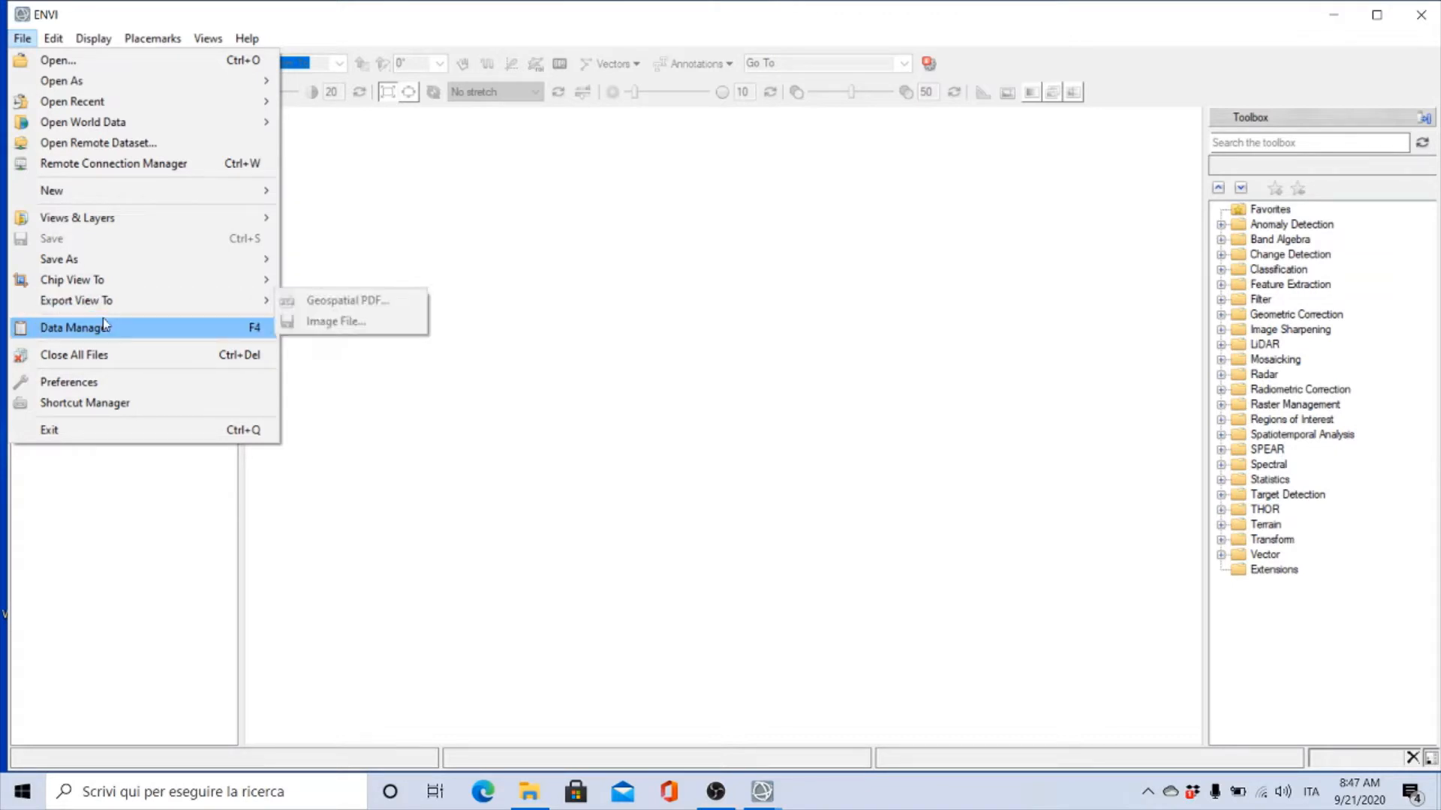
left_click(291, 492)
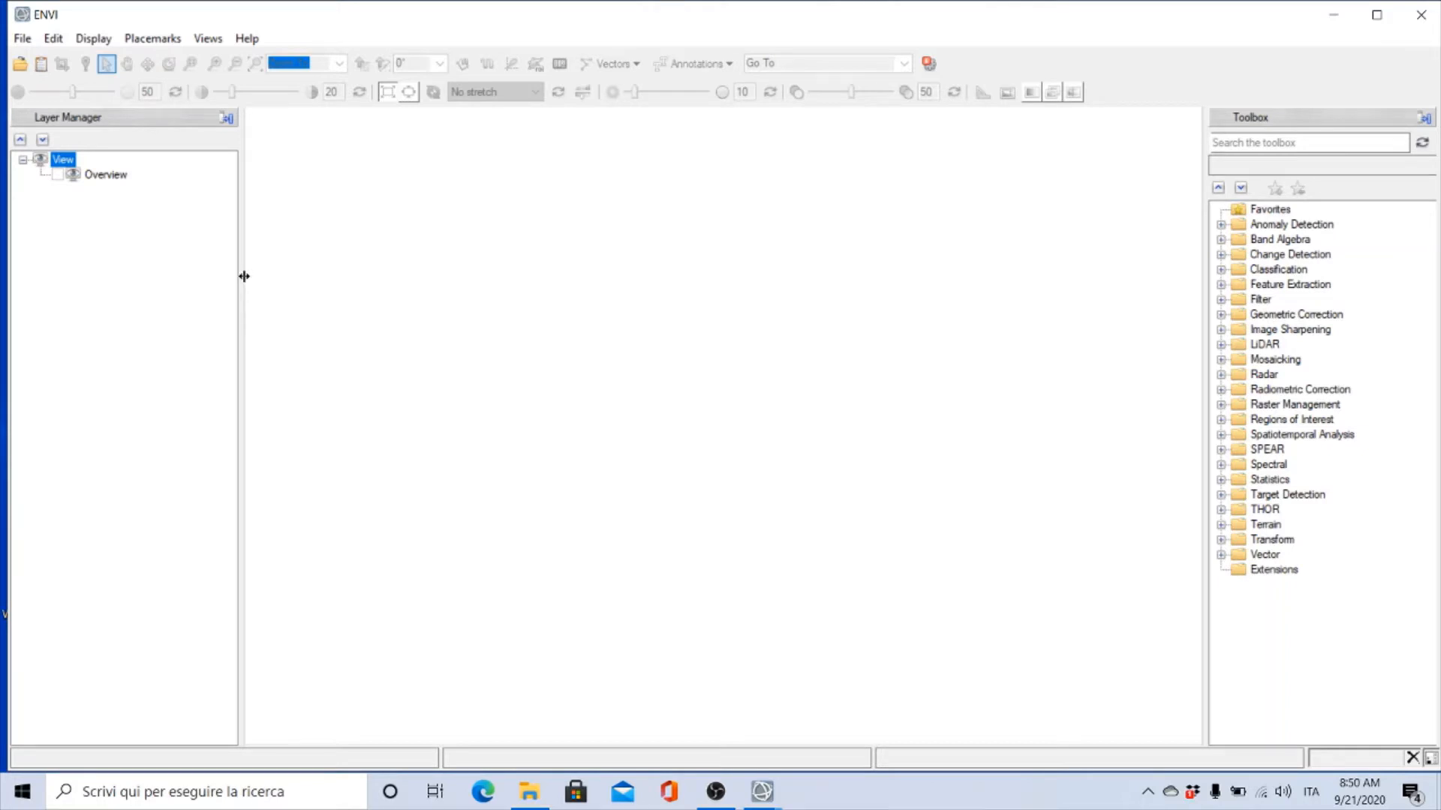
Widen the Layer Manager panel and narrow it back to roughly its original width
left_click_drag(244, 277, 327, 288)
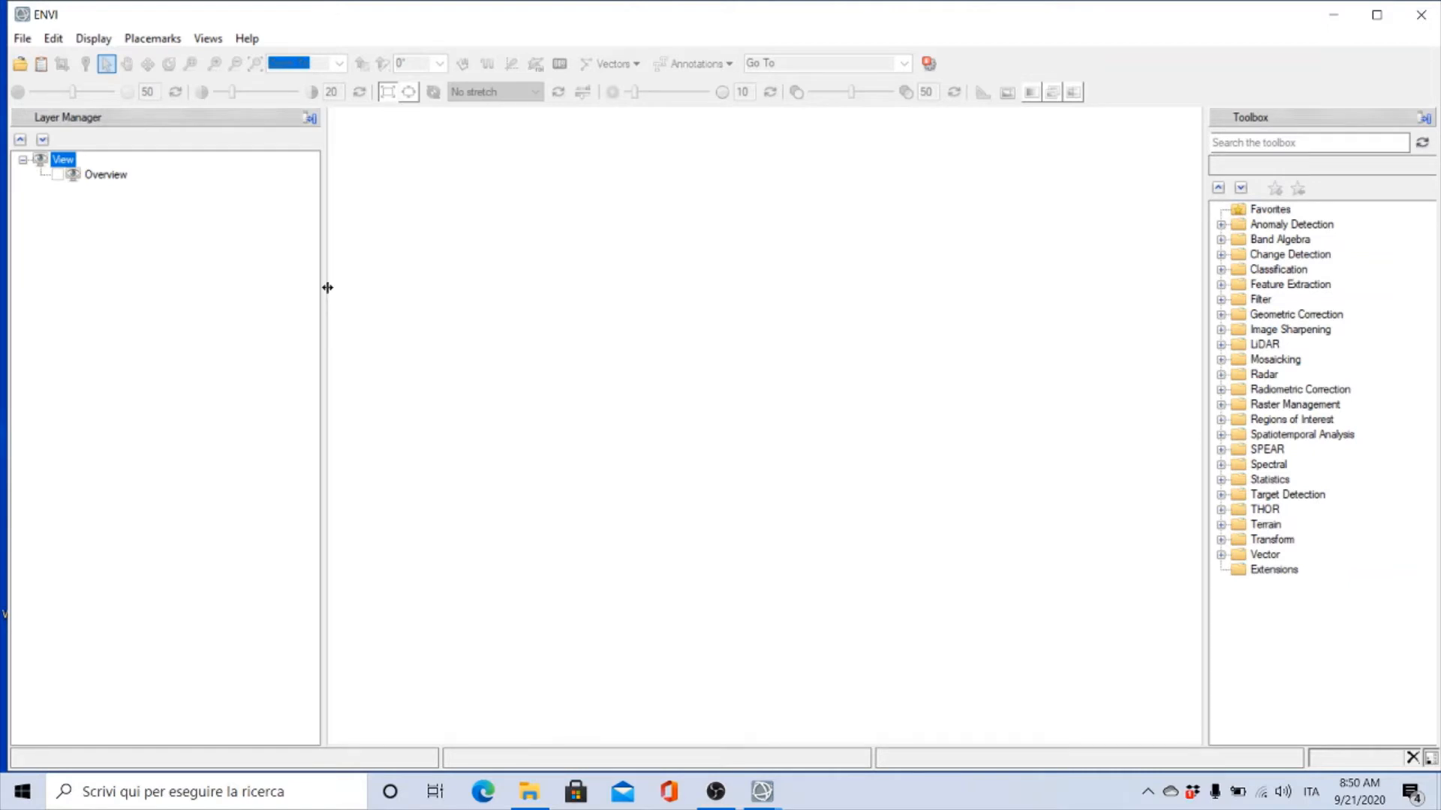
left_click_drag(327, 287, 238, 280)
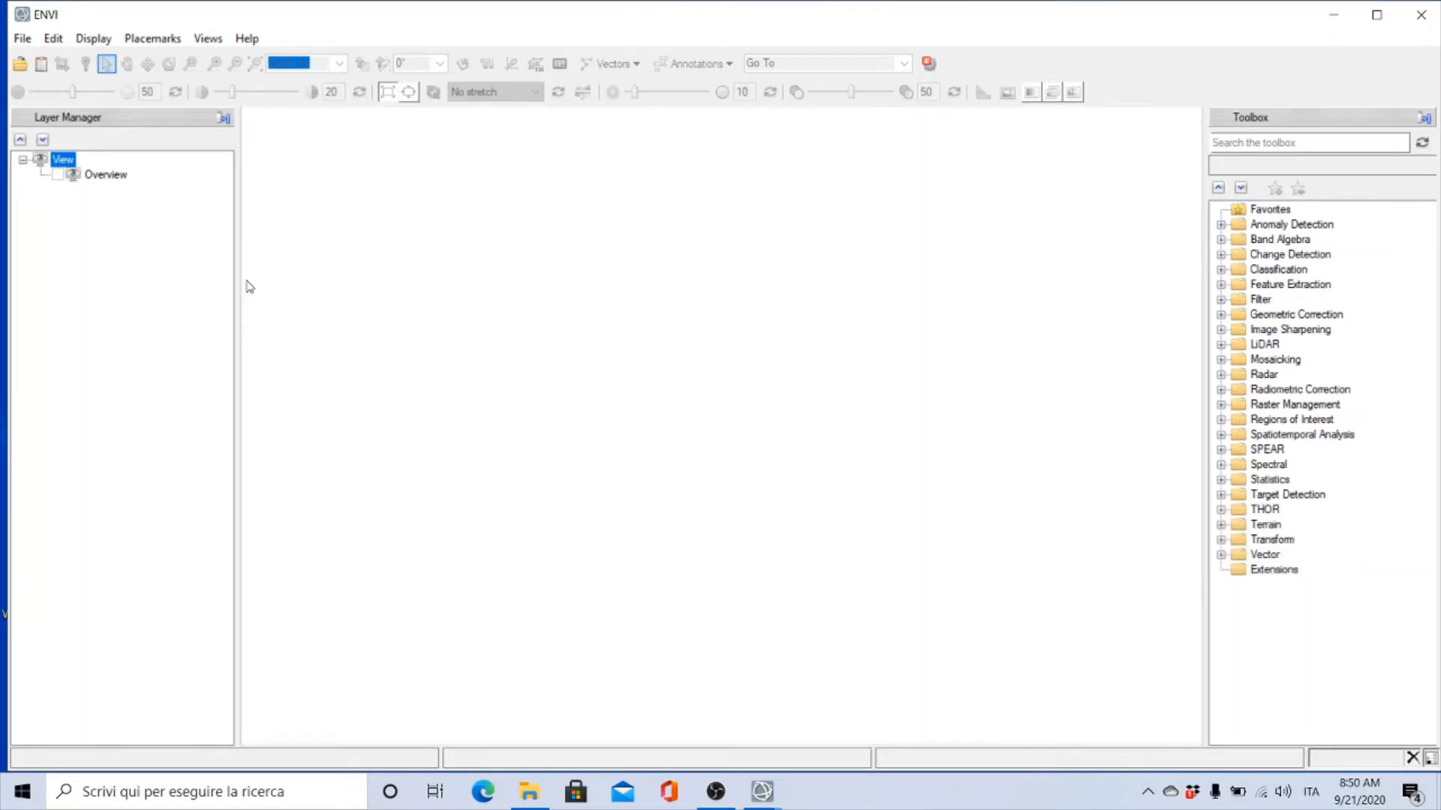
Detach the Layer Manager into a floating window, minimize it and dock it back beside the image view
left_click(225, 119)
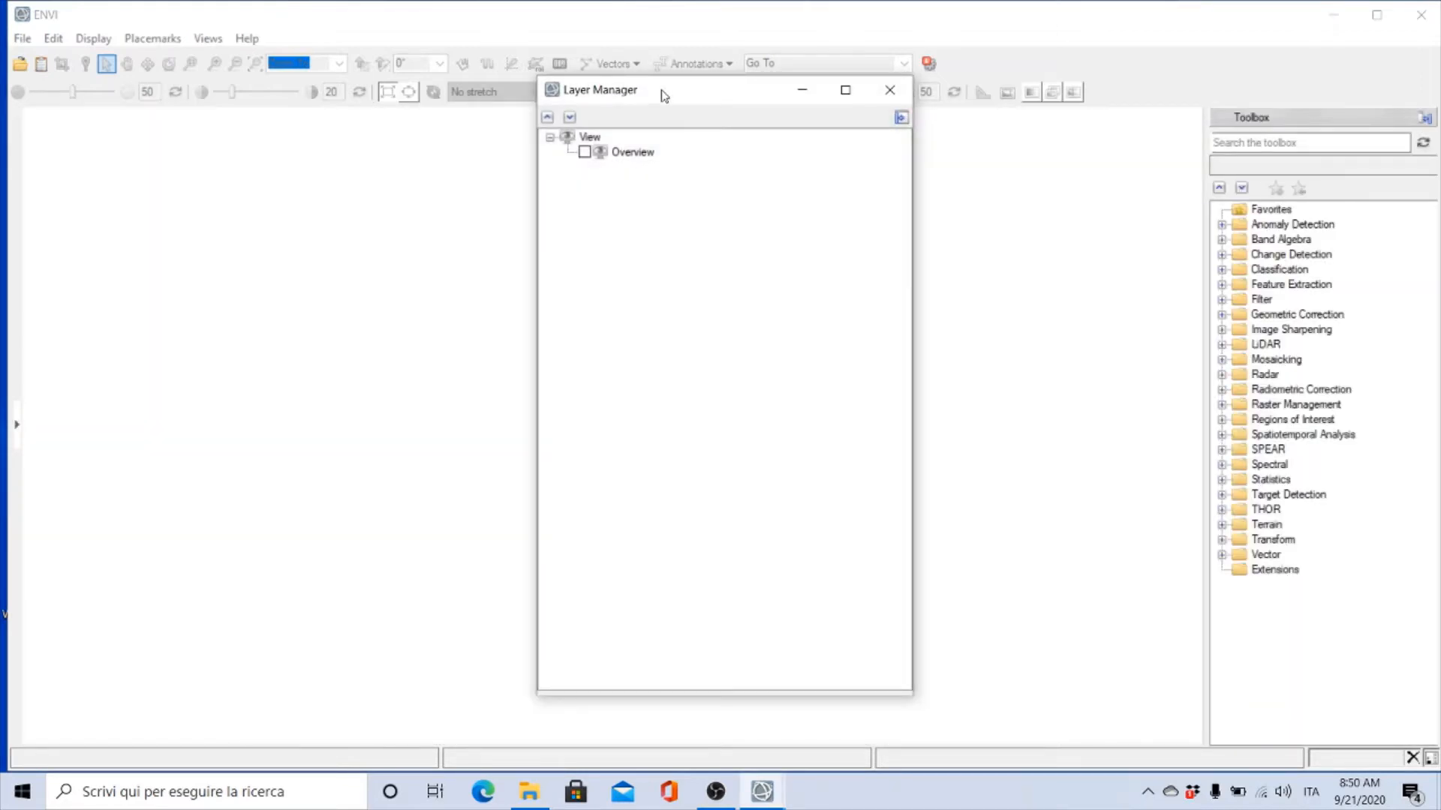
left_click_drag(663, 90, 707, 130)
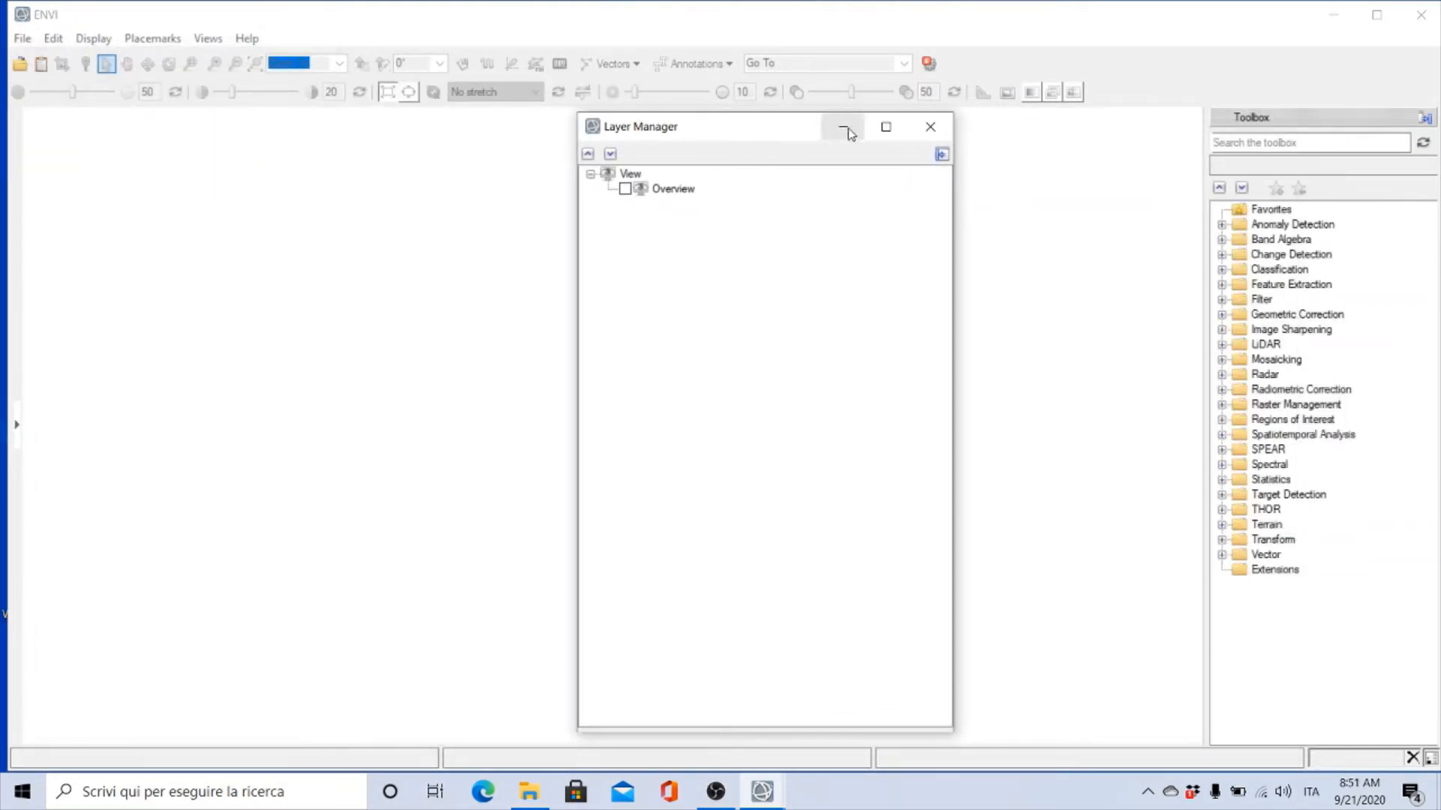
left_click(848, 132)
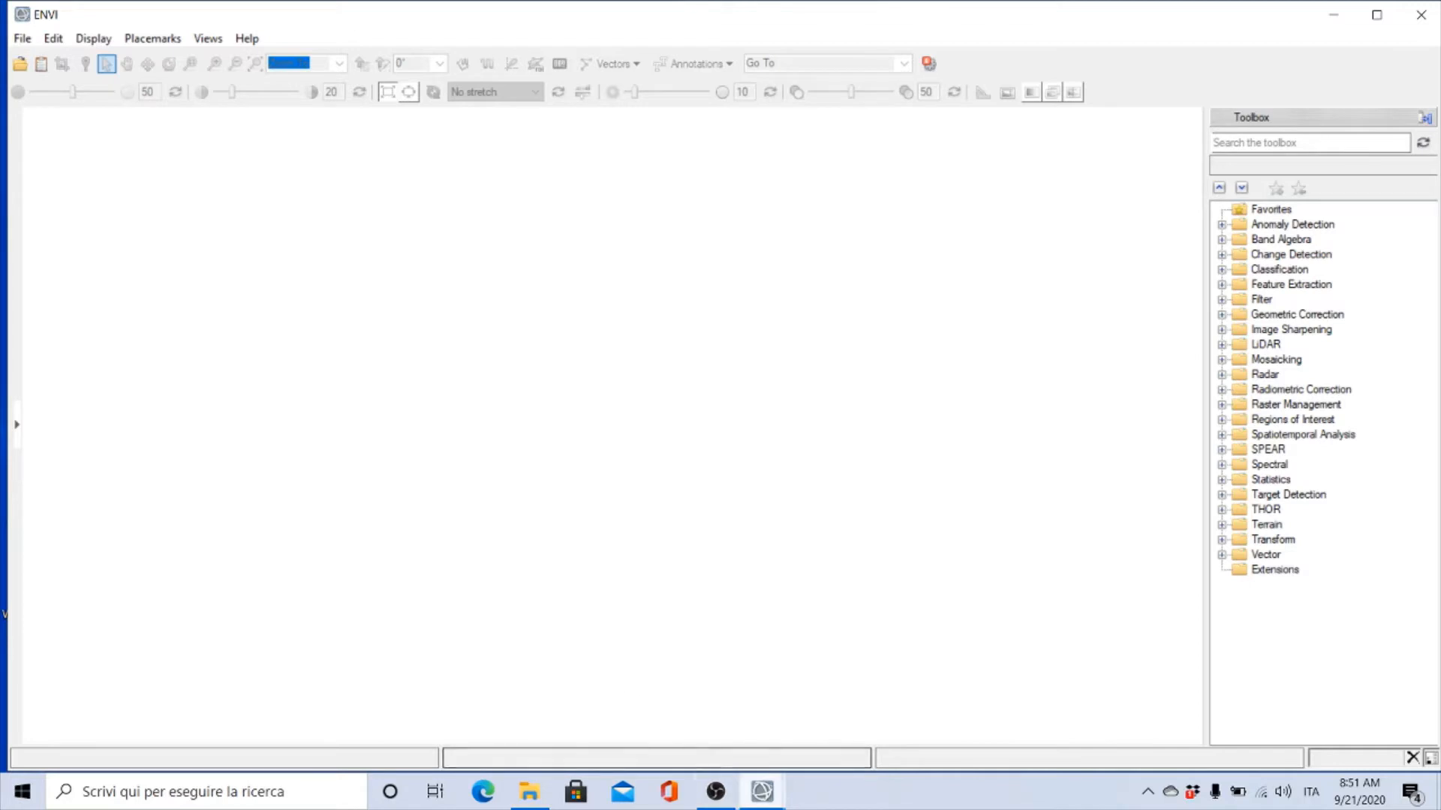
mouse_move(769, 800)
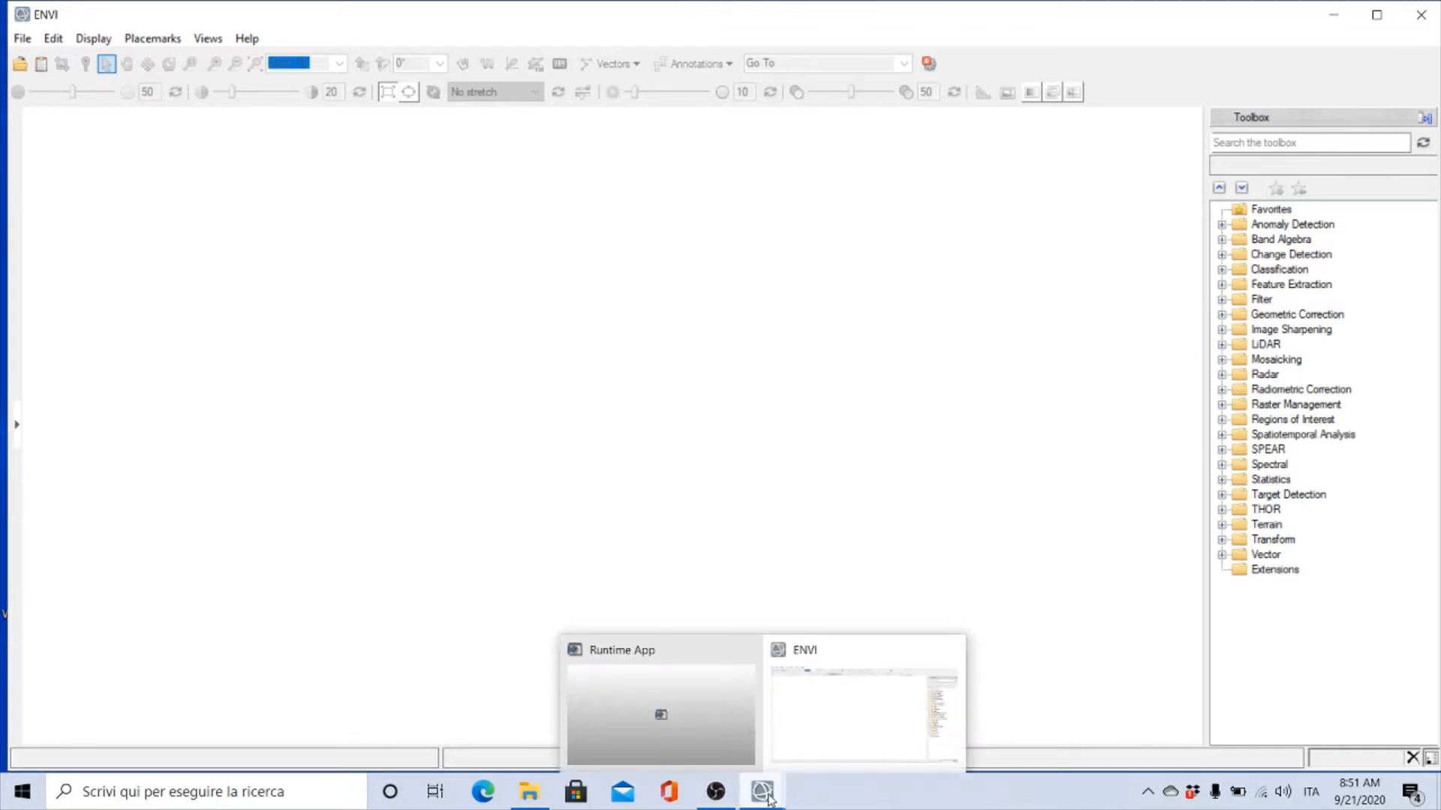
mouse_move(830, 660)
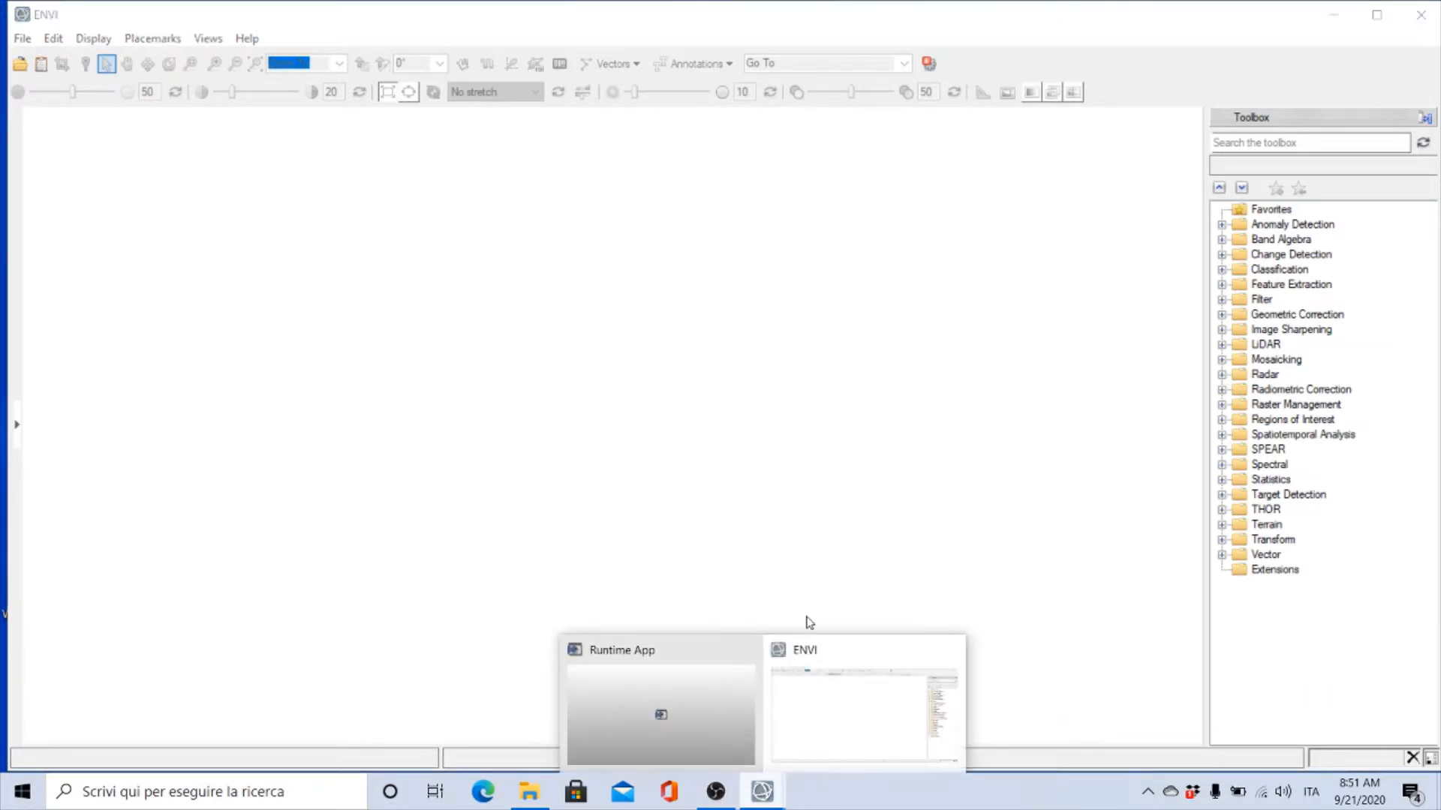
left_click(810, 652)
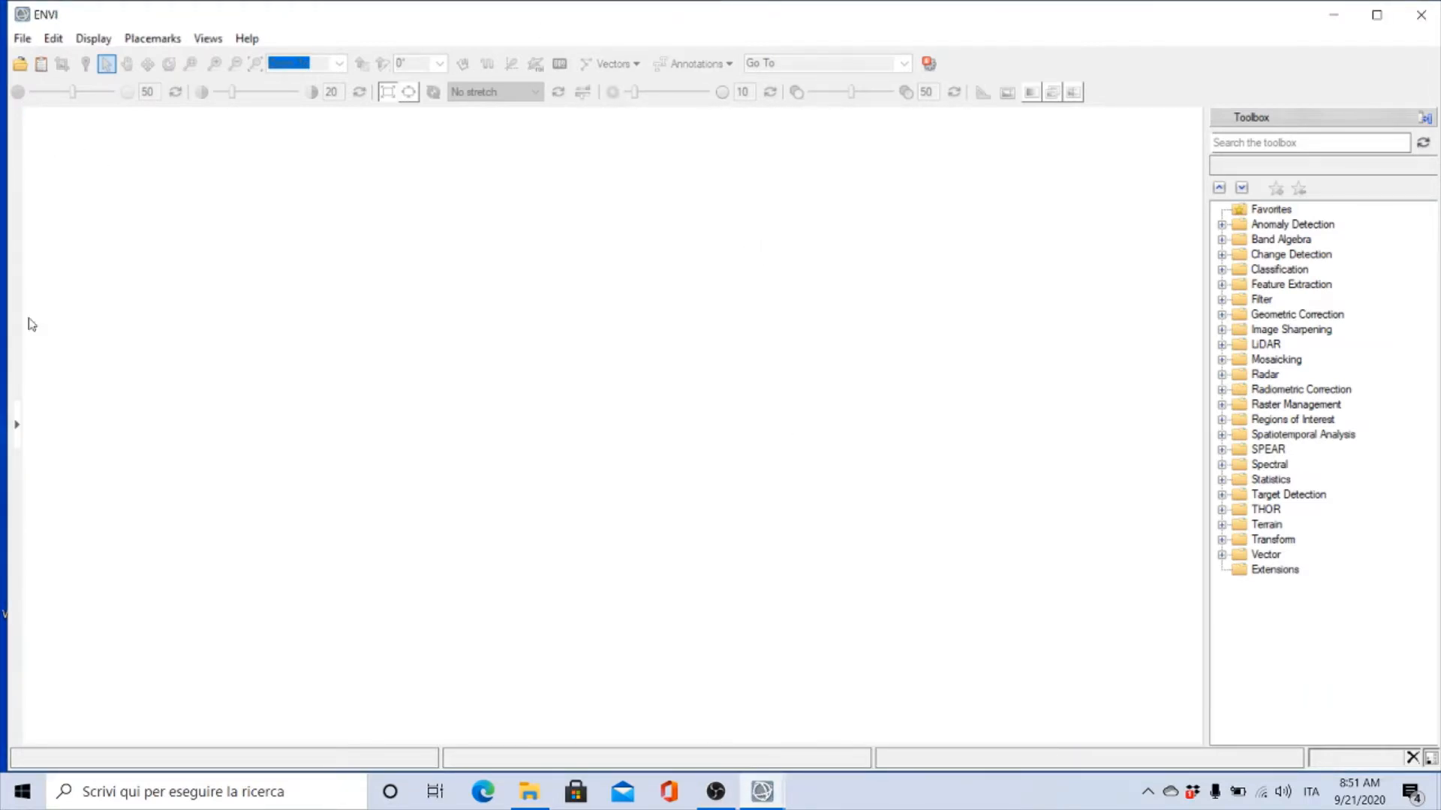
left_click(18, 430)
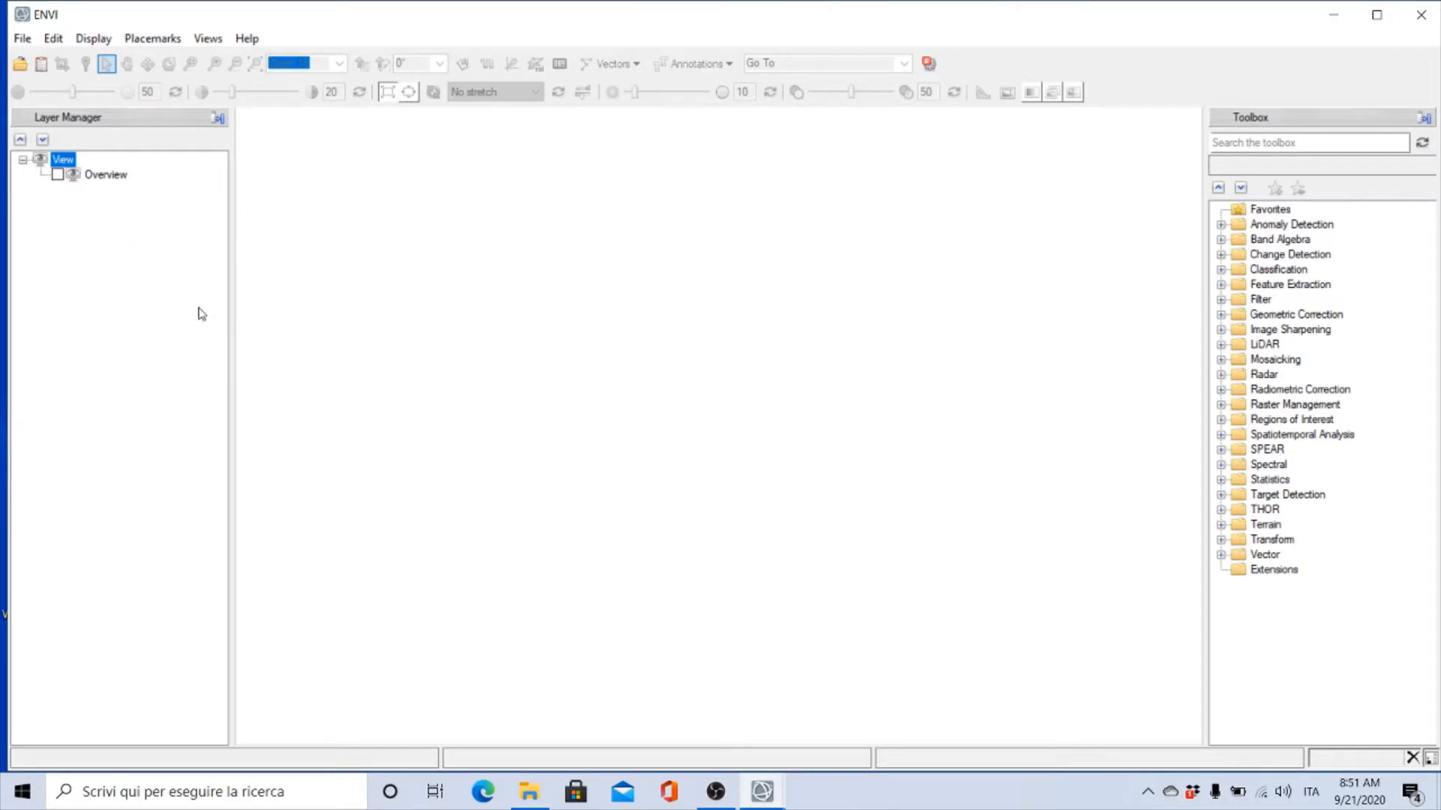
Float the Layer Manager as a separate window again and reposition it over the image view
left_click(217, 119)
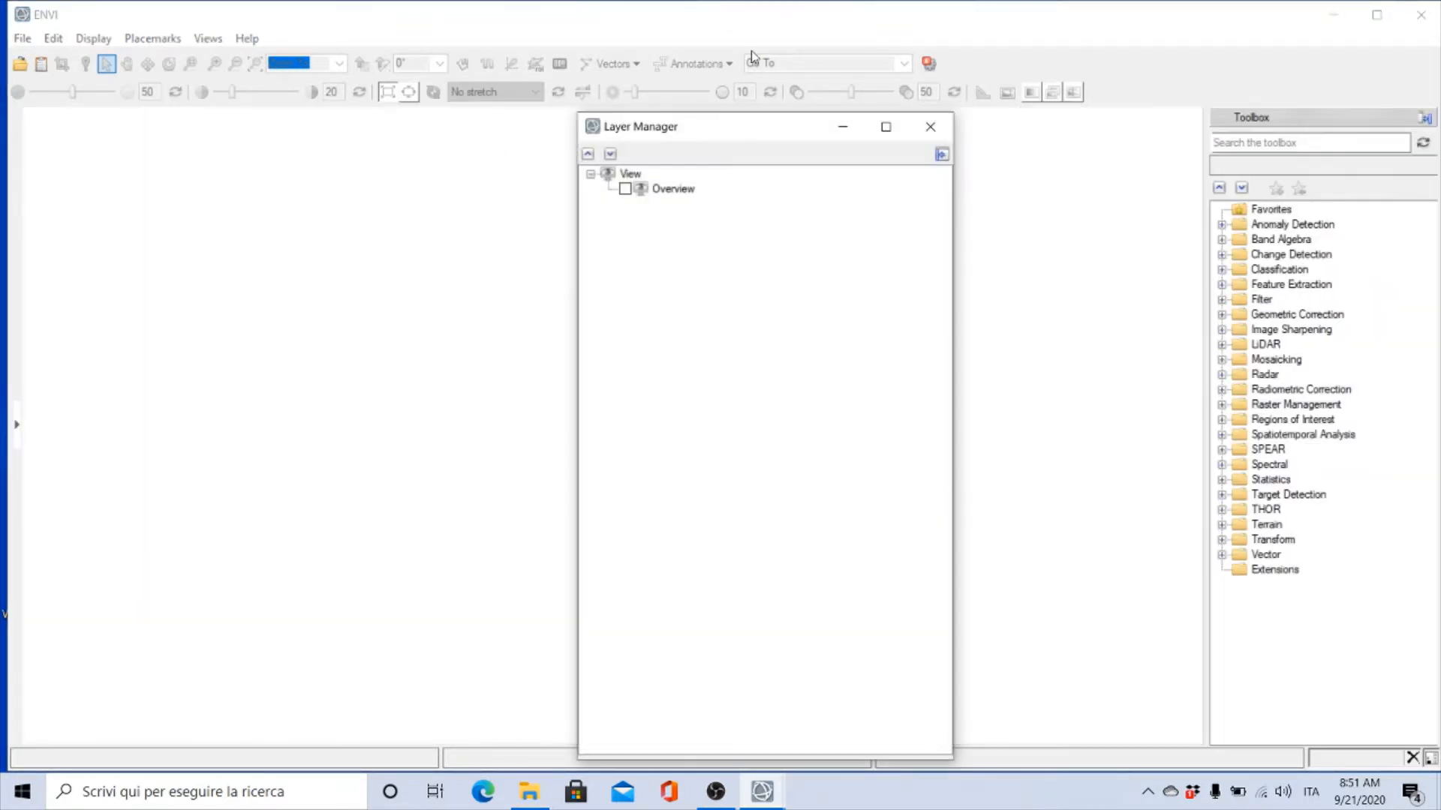
mouse_move(734, 123)
left_mouse_down()
mouse_move(917, 119)
mouse_move(739, 155)
mouse_move(711, 96)
mouse_move(757, 112)
left_mouse_up()
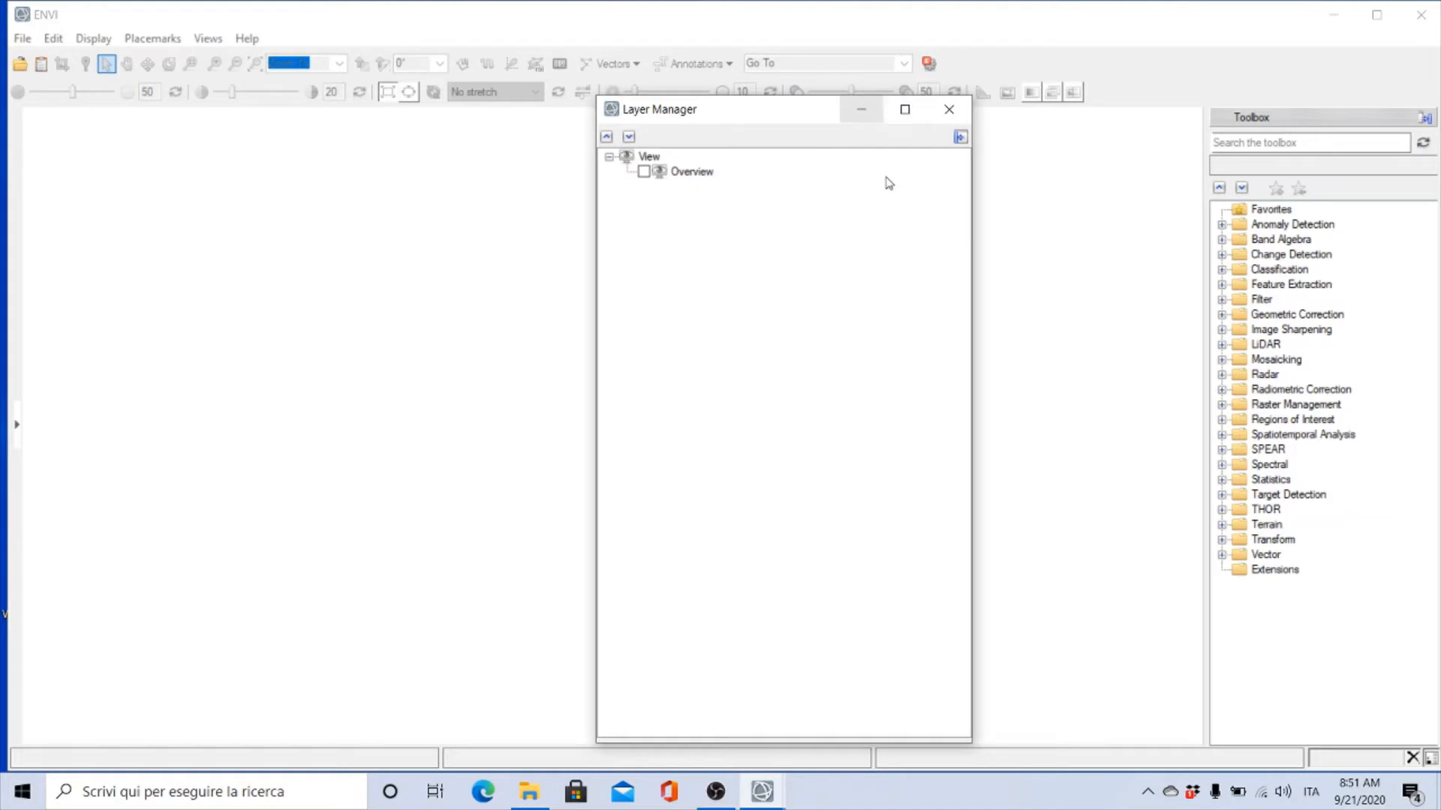
Minimize and redock the floating Layer Manager, repeating the detach and dock cycle with the window moved over the Toolbox
left_click(861, 117)
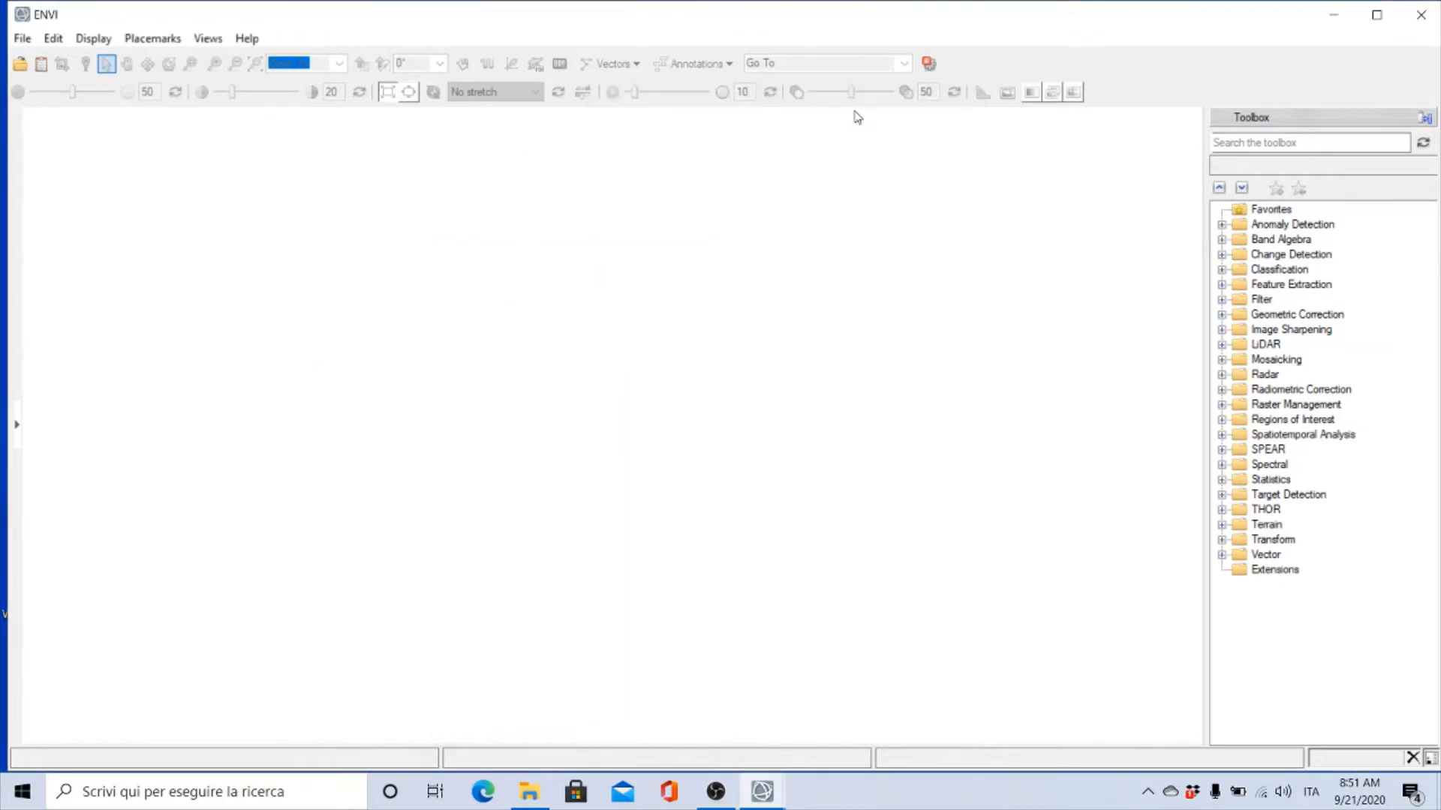
left_click(17, 430)
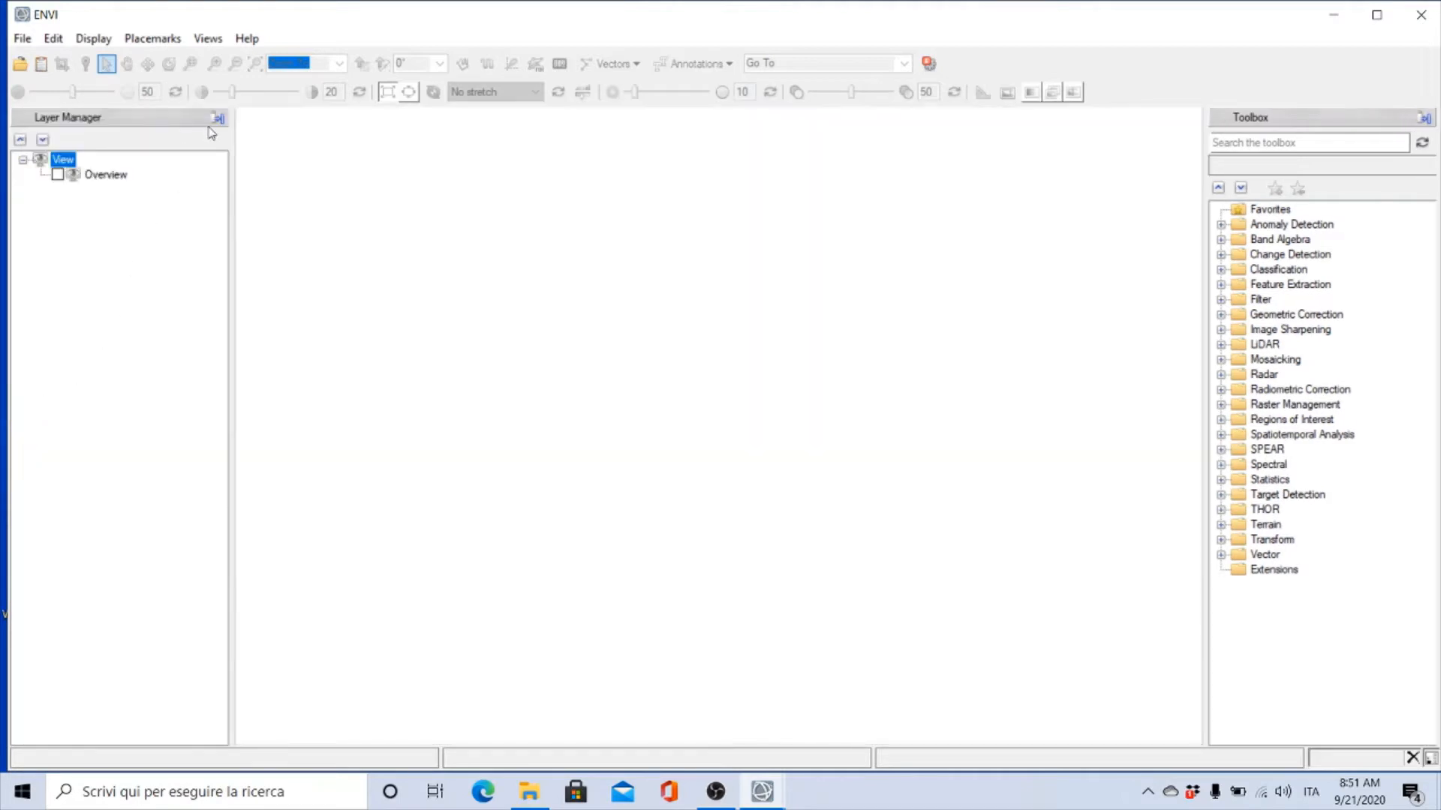
left_click(219, 119)
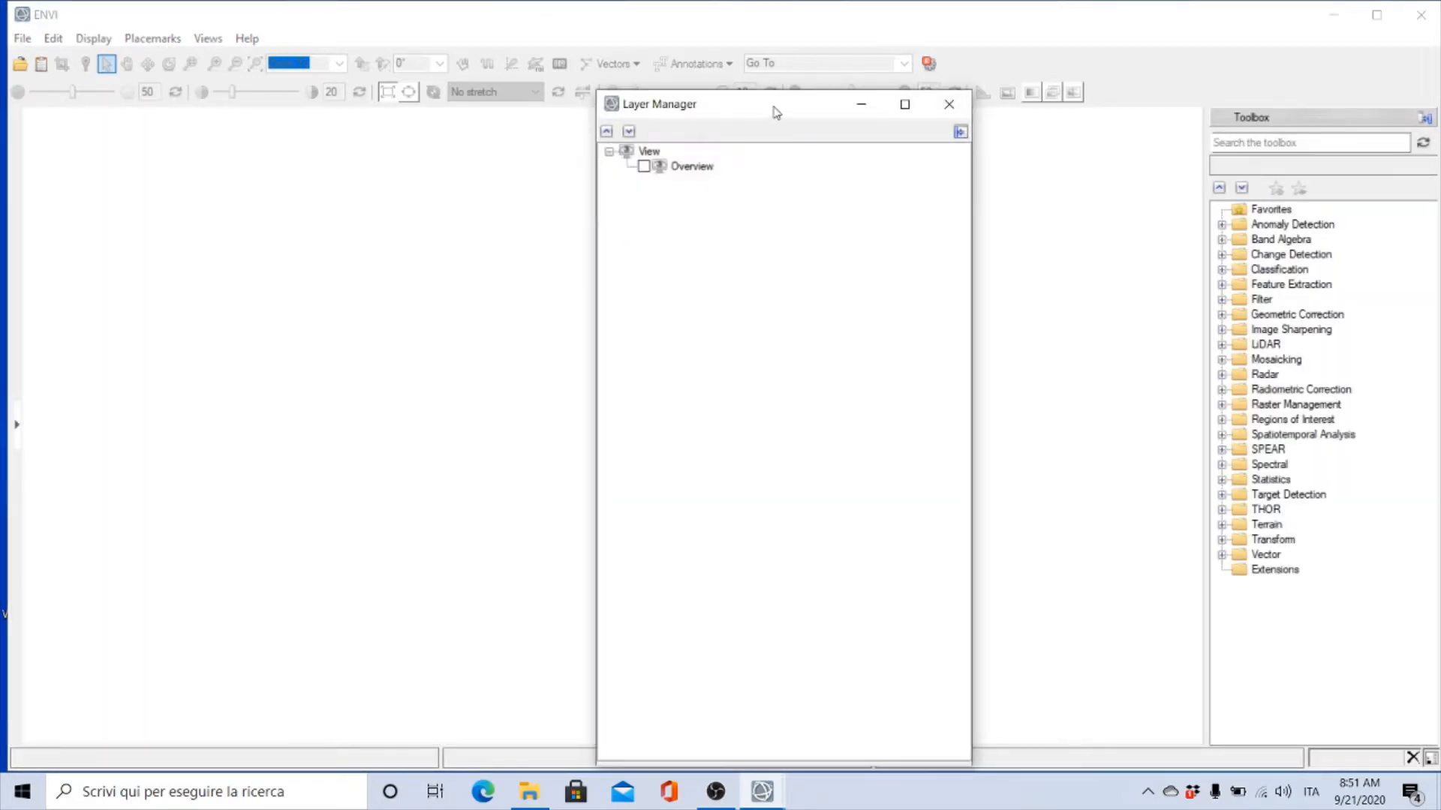
left_click_drag(776, 112, 1058, 117)
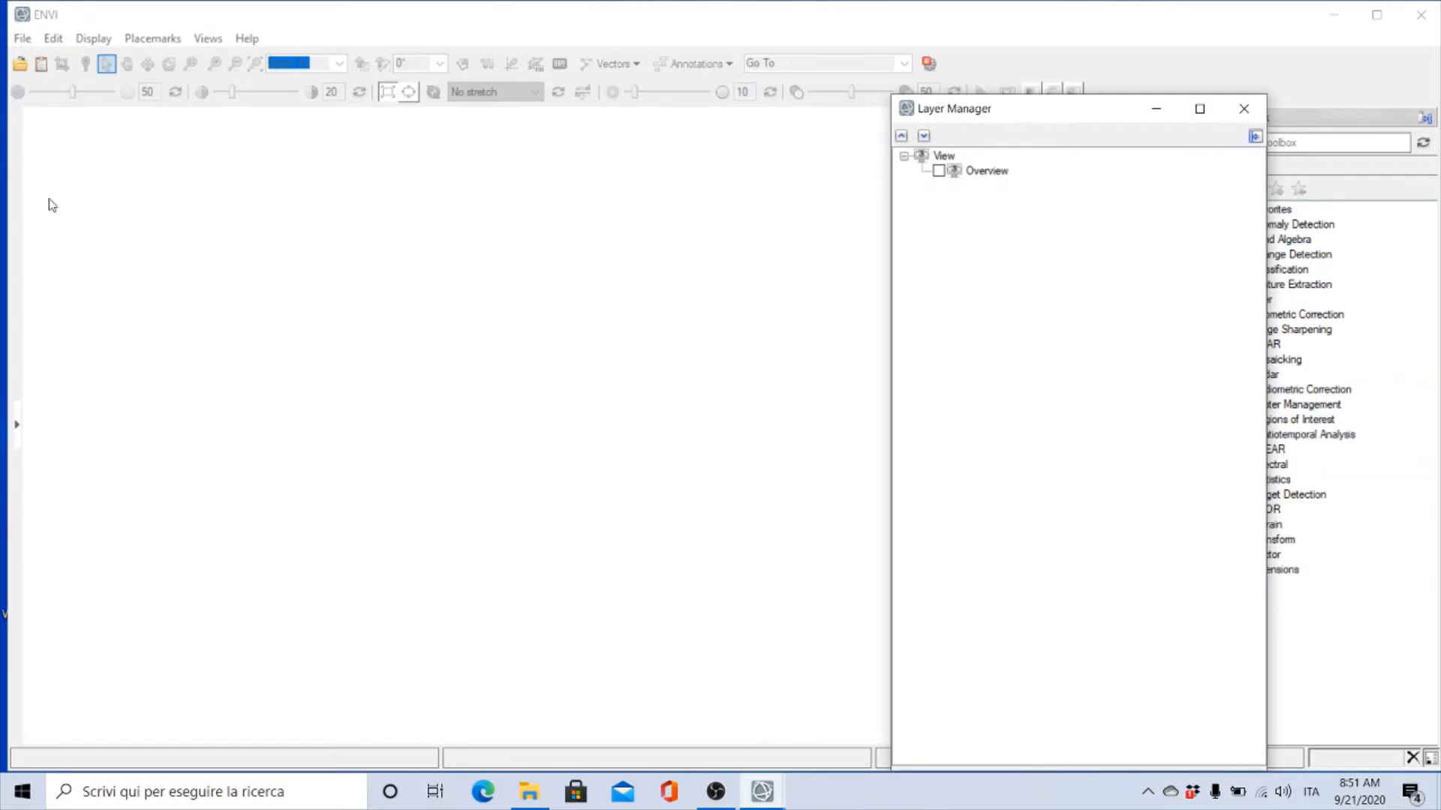
left_click(1255, 138)
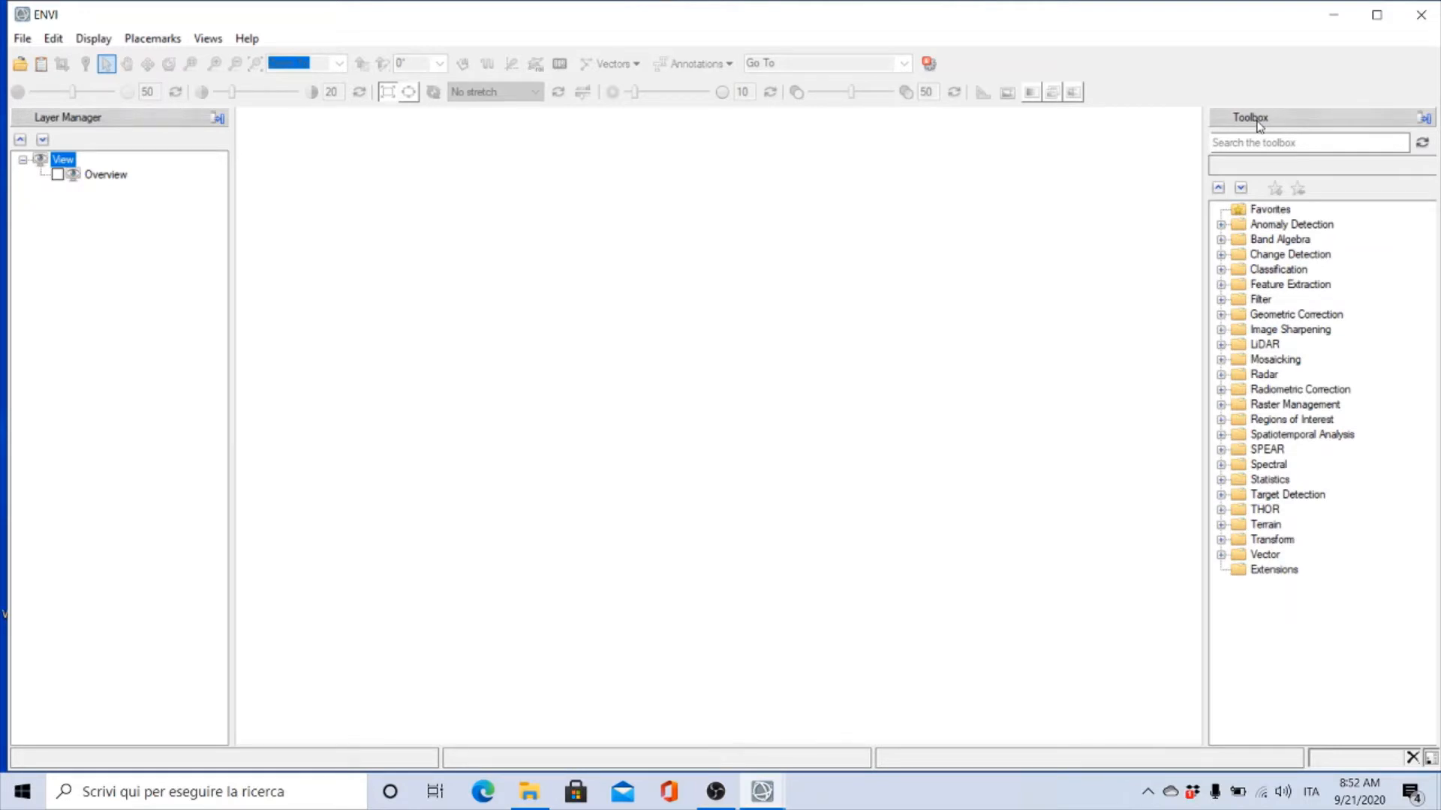
Detach the Toolbox into a floating window, reposition it slightly and dock it back beside the image view
left_click(1426, 122)
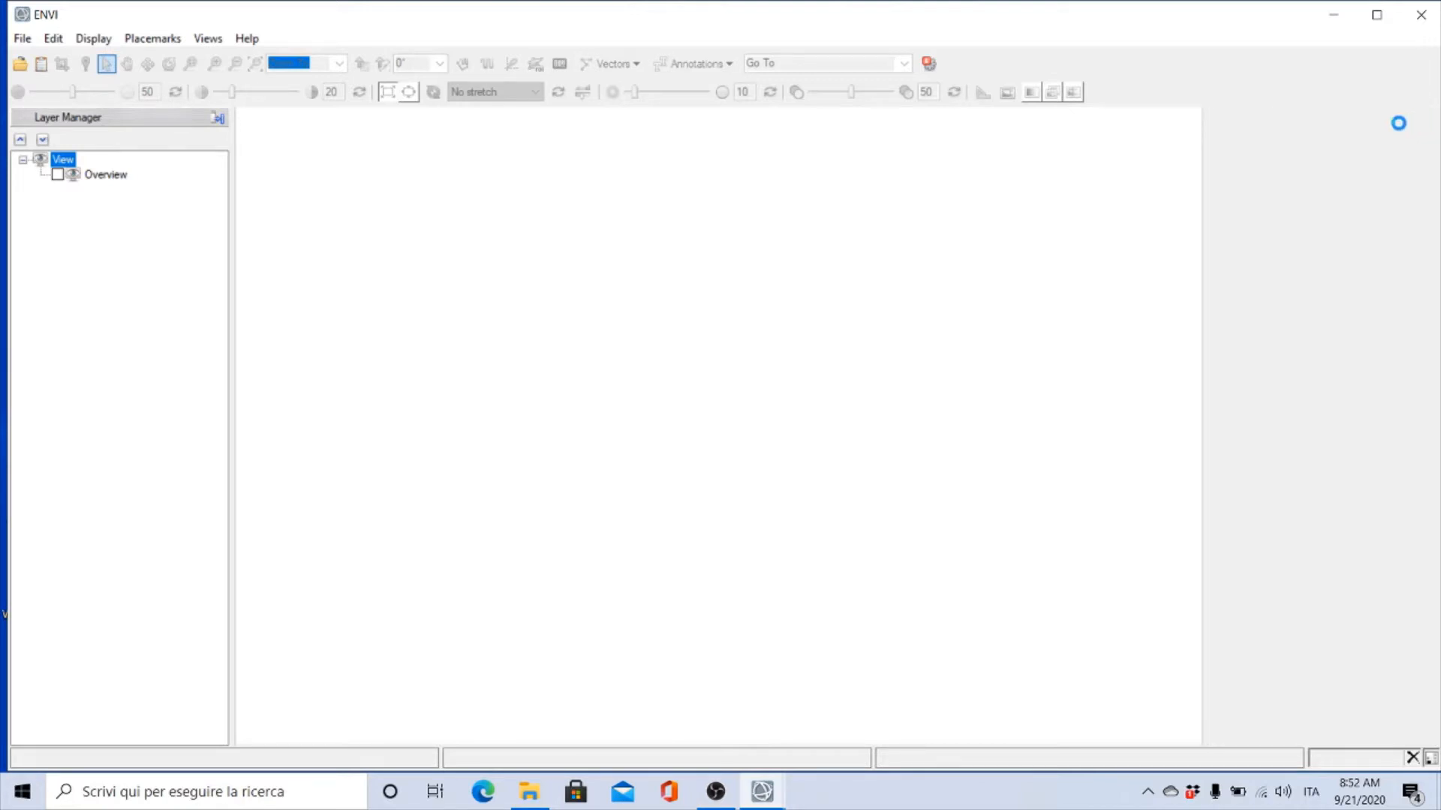
left_click_drag(717, 65, 755, 78)
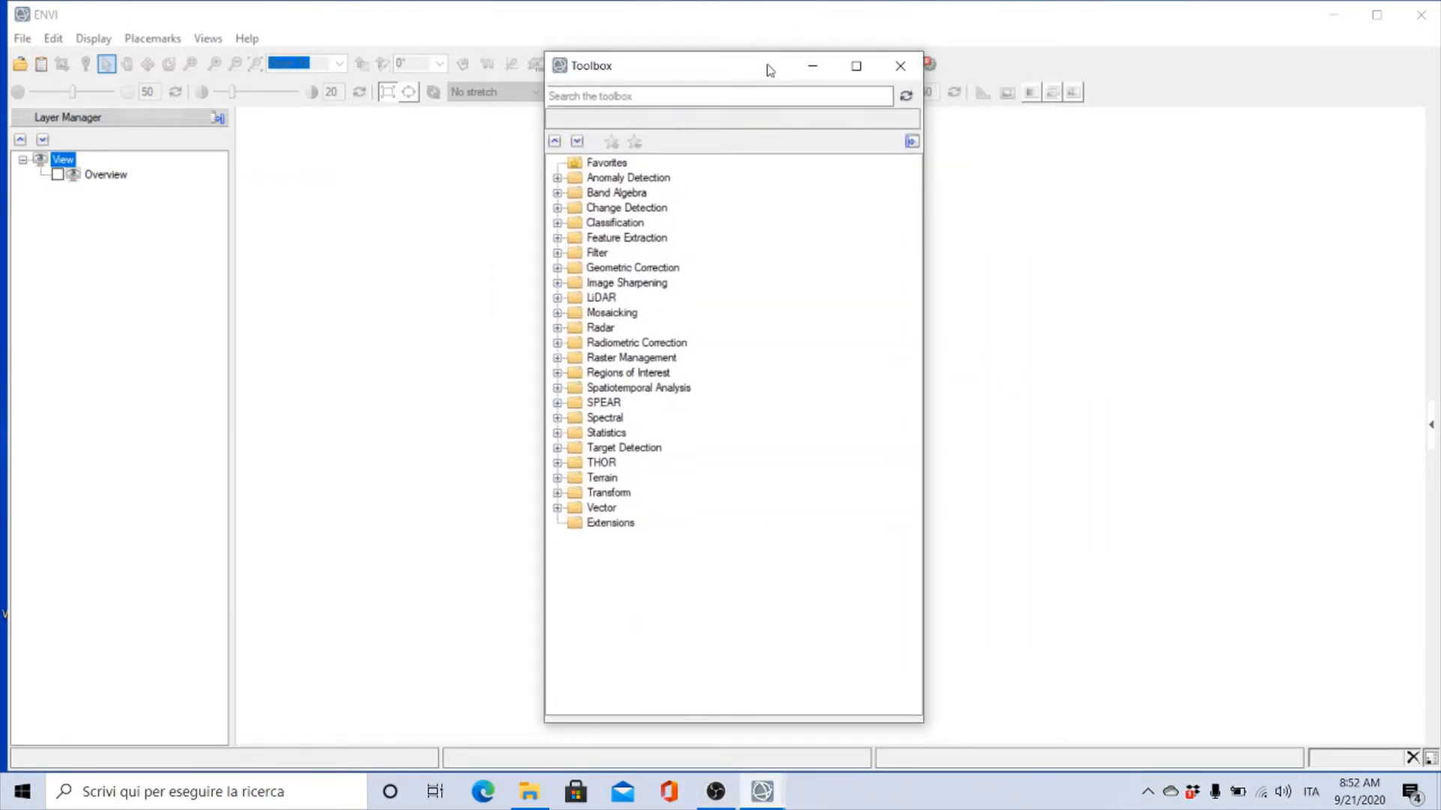
left_click(911, 142)
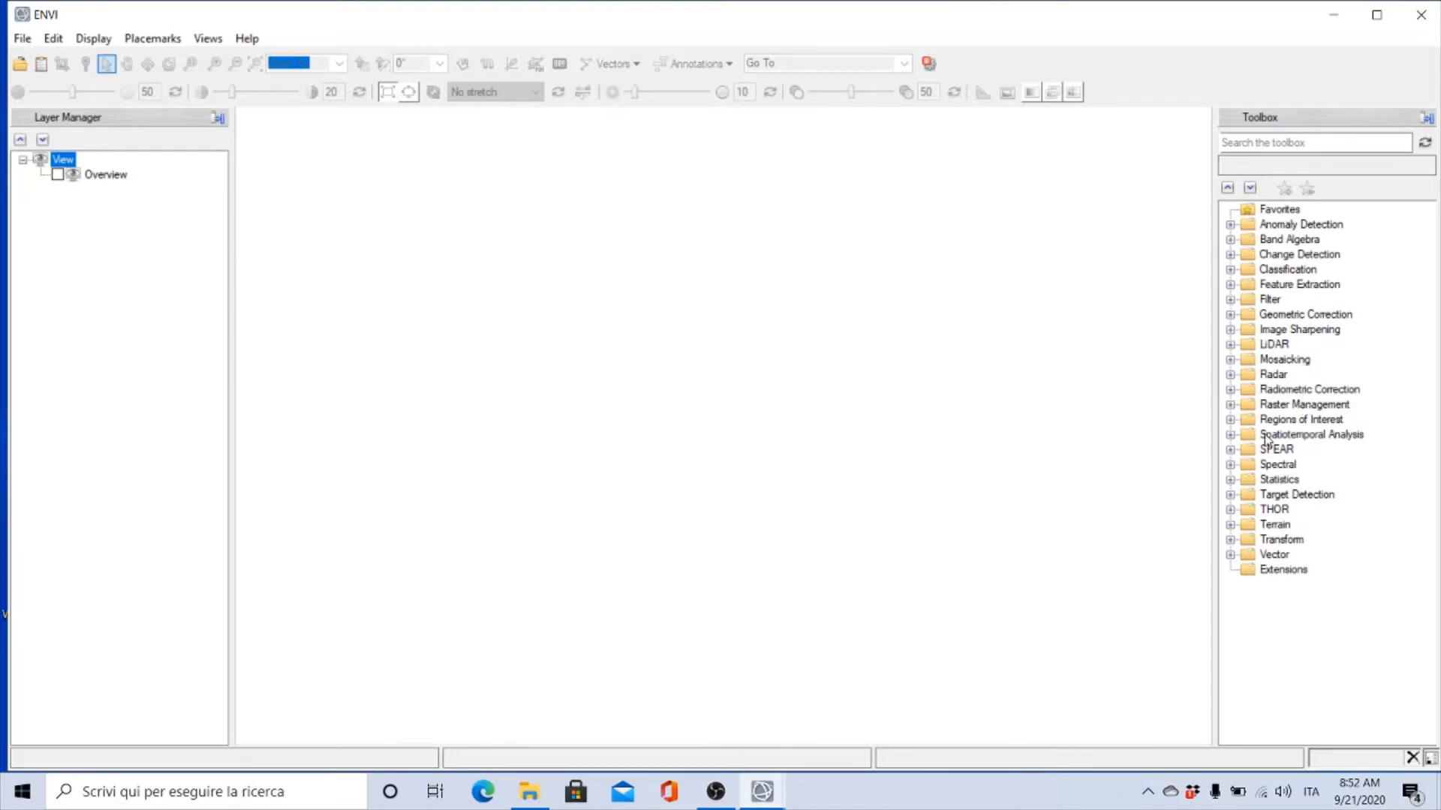
Examine the Radiometric Correction tools, opening Radiometric Calibration and cancelling its input file selection, and collapse the folder
left_click(1231, 390)
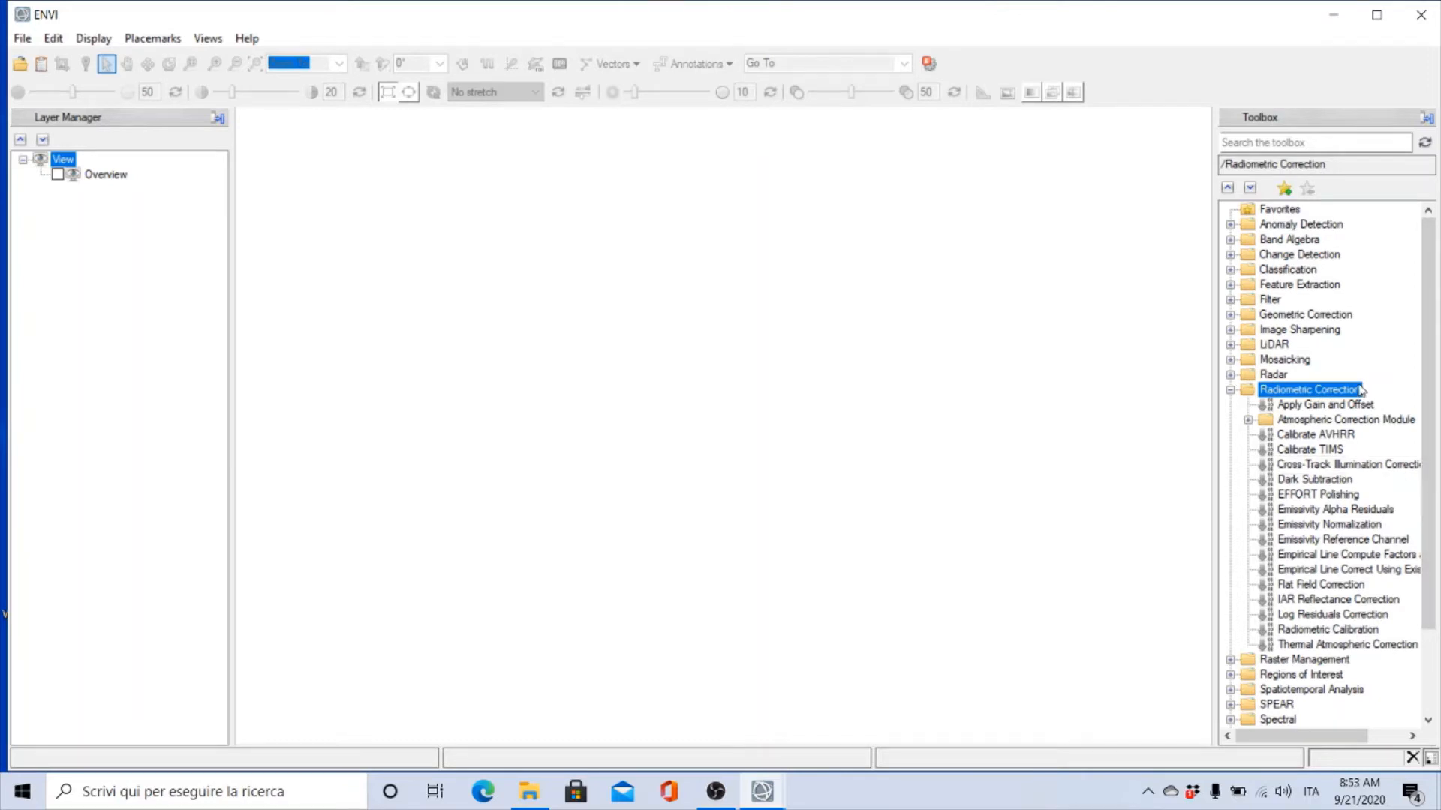
left_click(1308, 635)
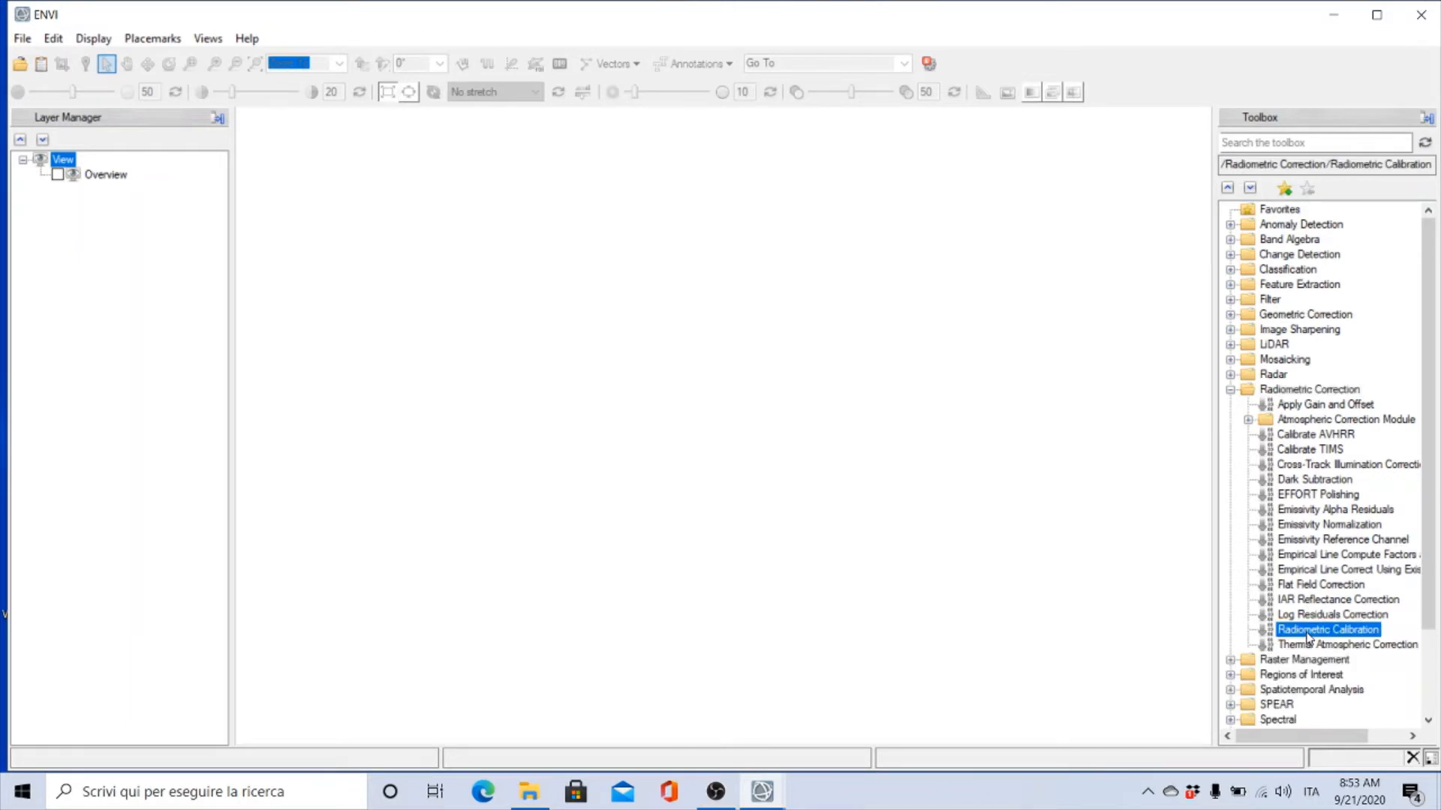
double_click(1308, 636)
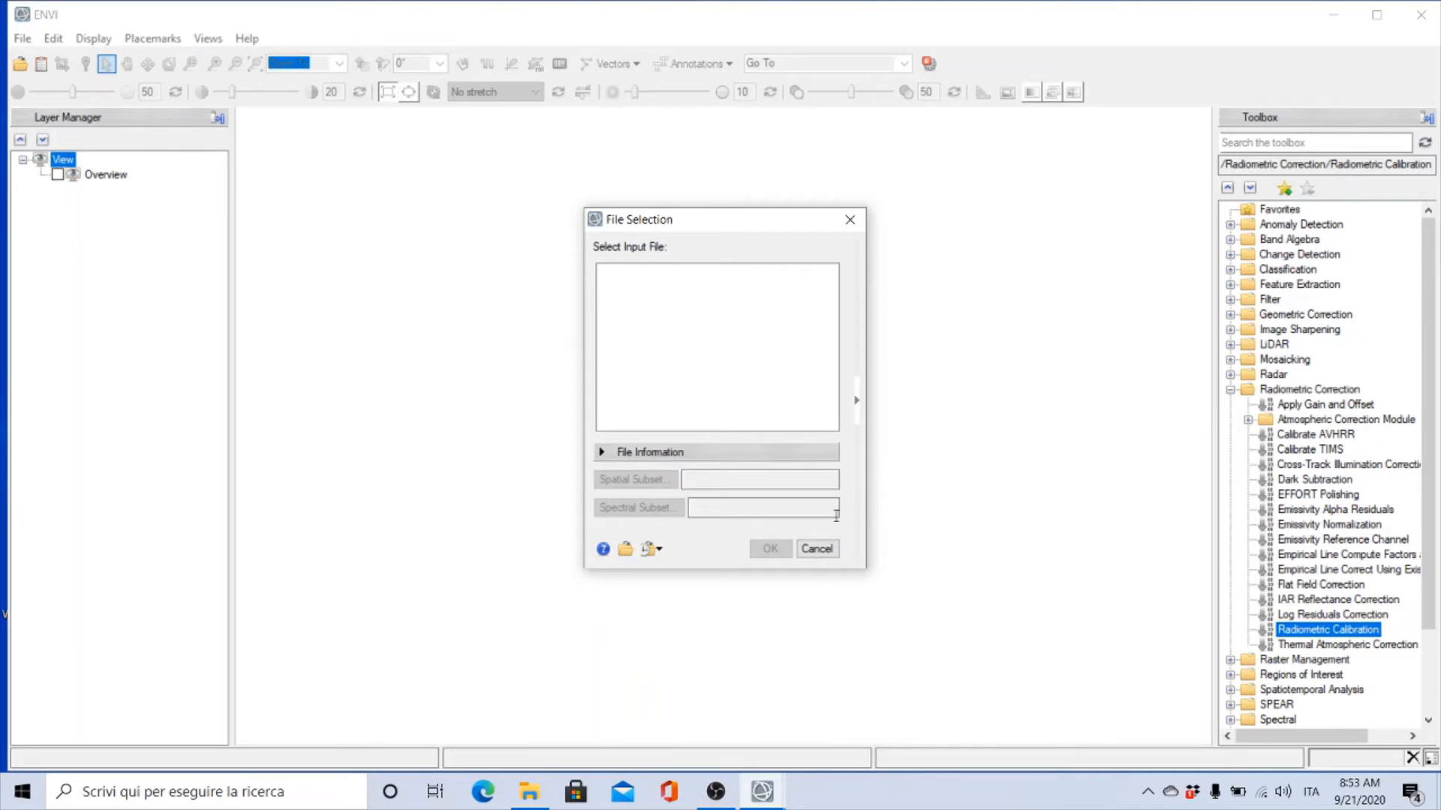
left_click(831, 548)
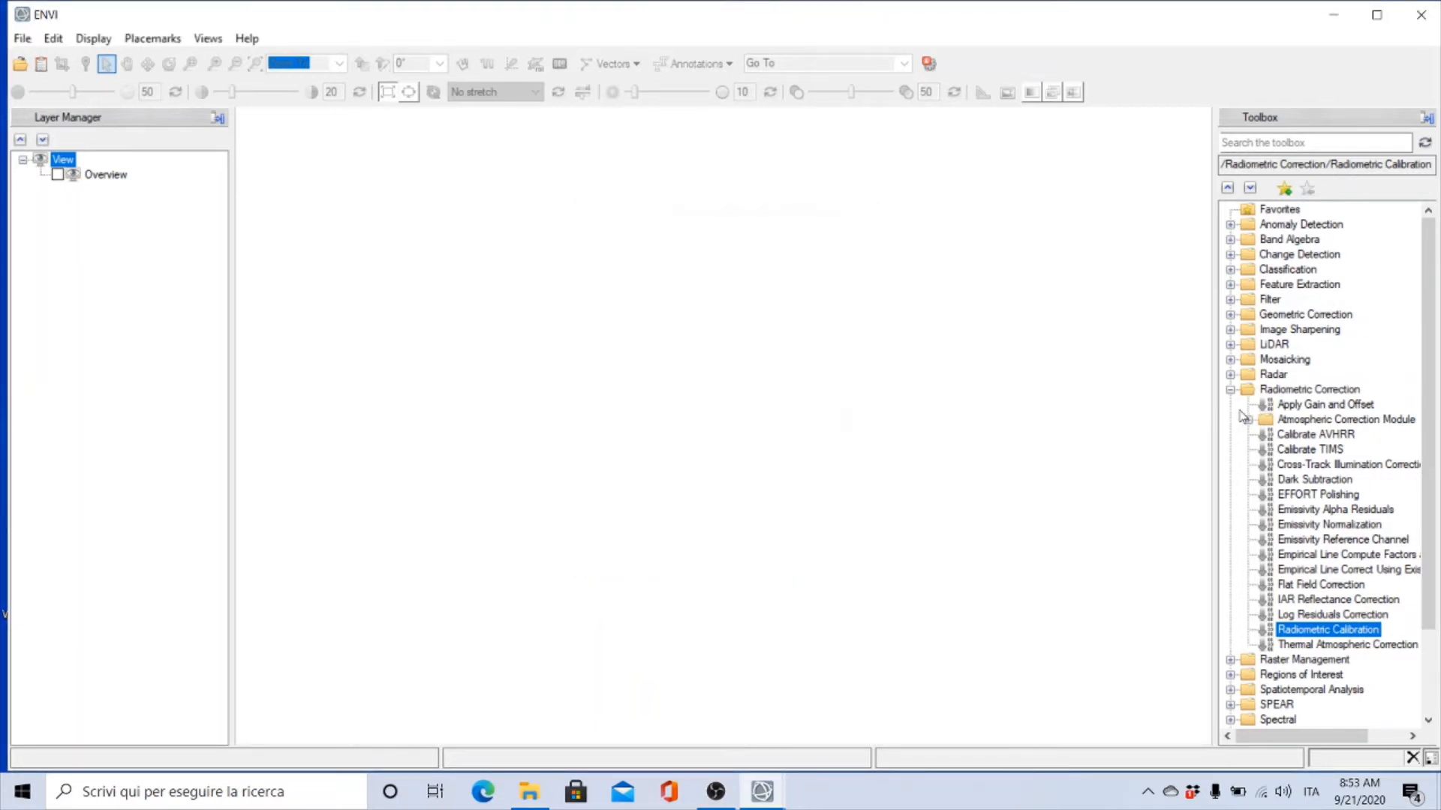
left_click(1230, 390)
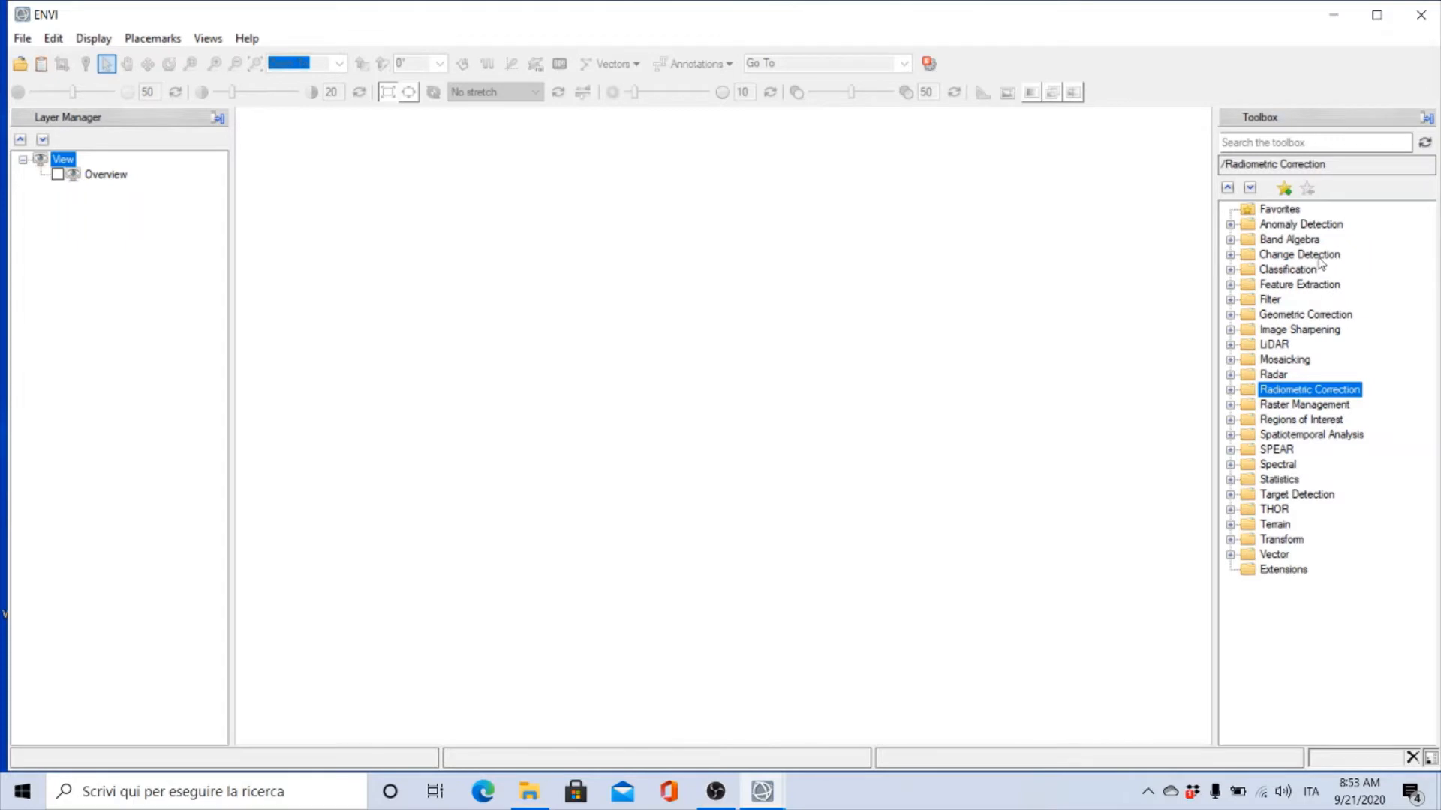
Examine the Supervised Classification tools, opening and closing the input file window of Minimum Distance Classification, and collapse the Classification folder
left_click(1230, 270)
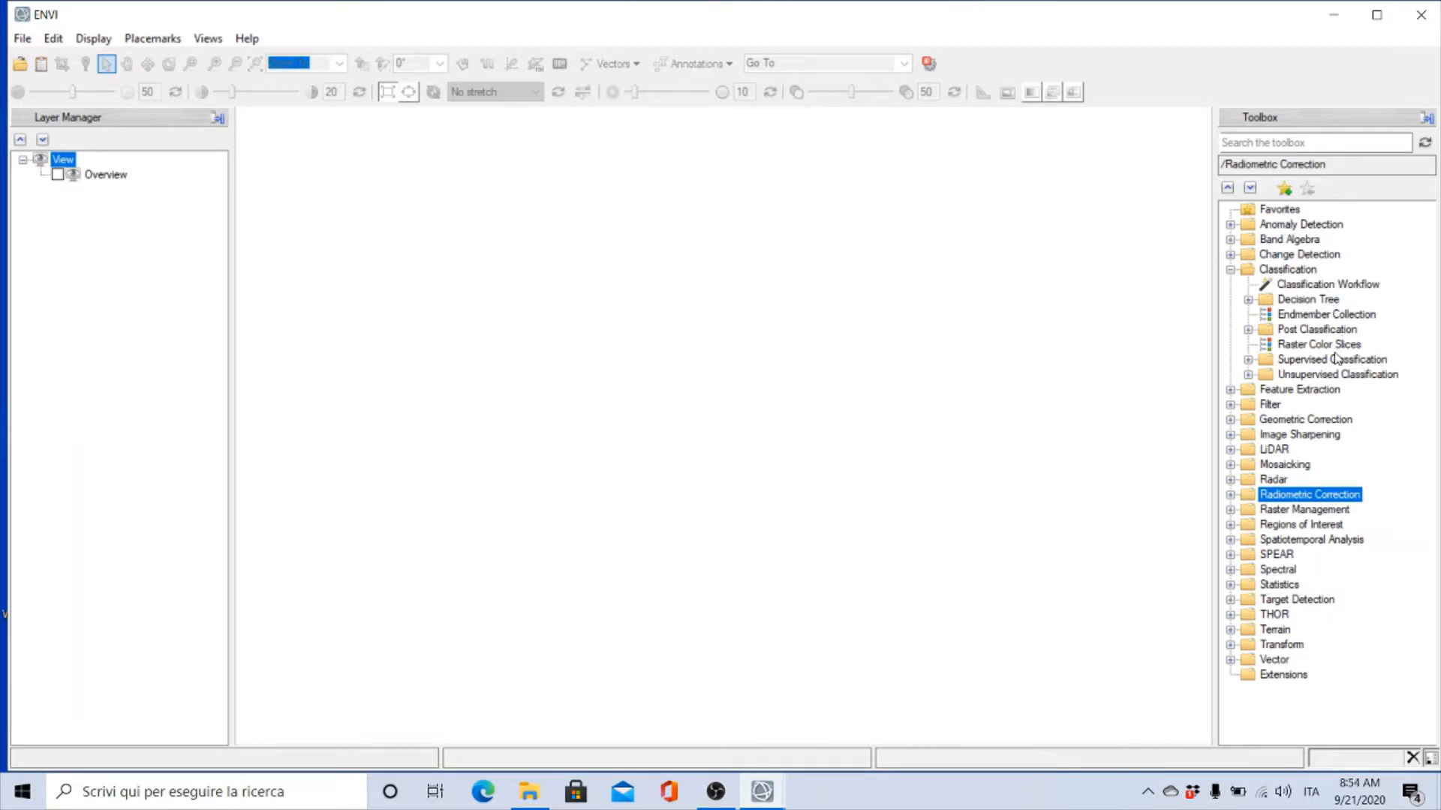
left_click(1248, 360)
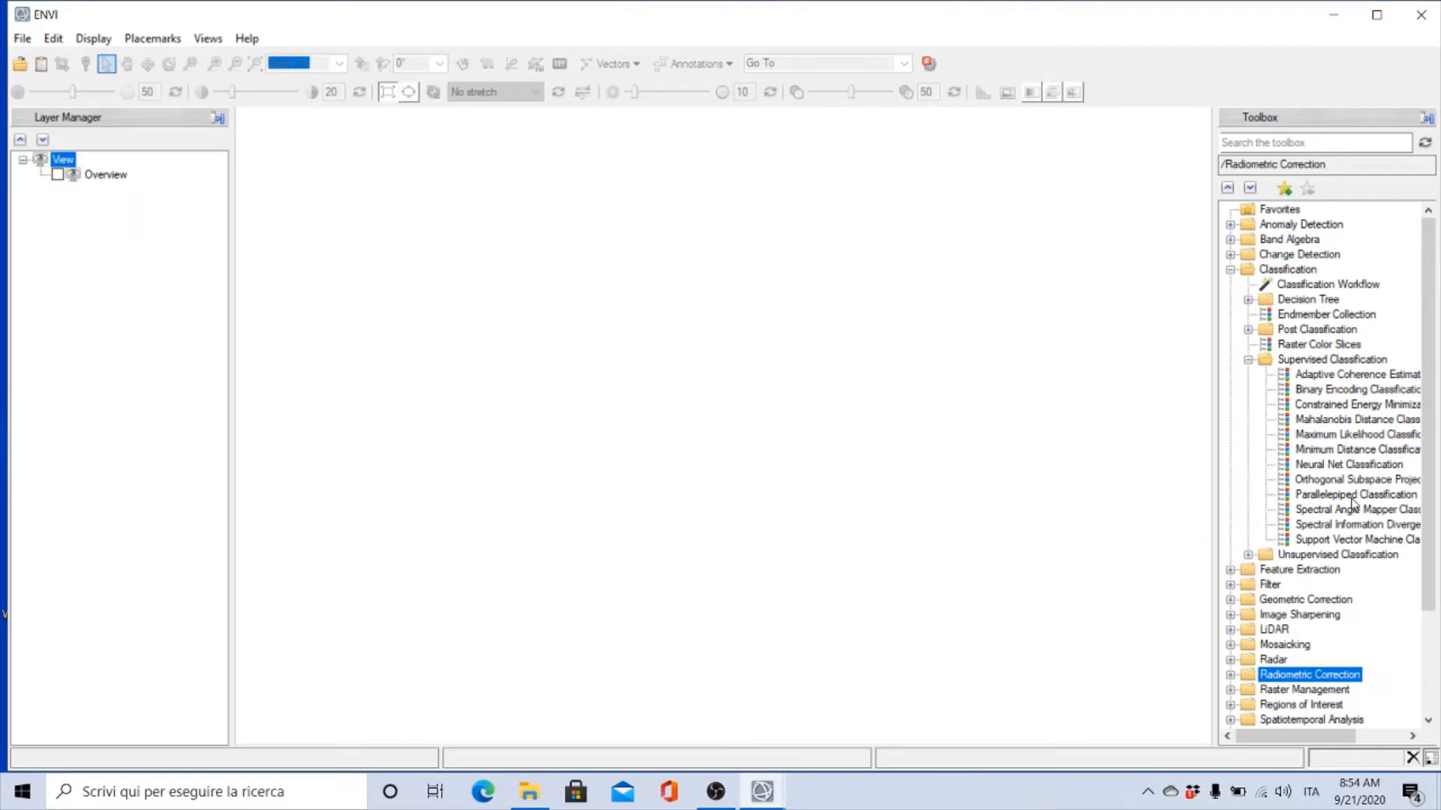
double_click(1351, 449)
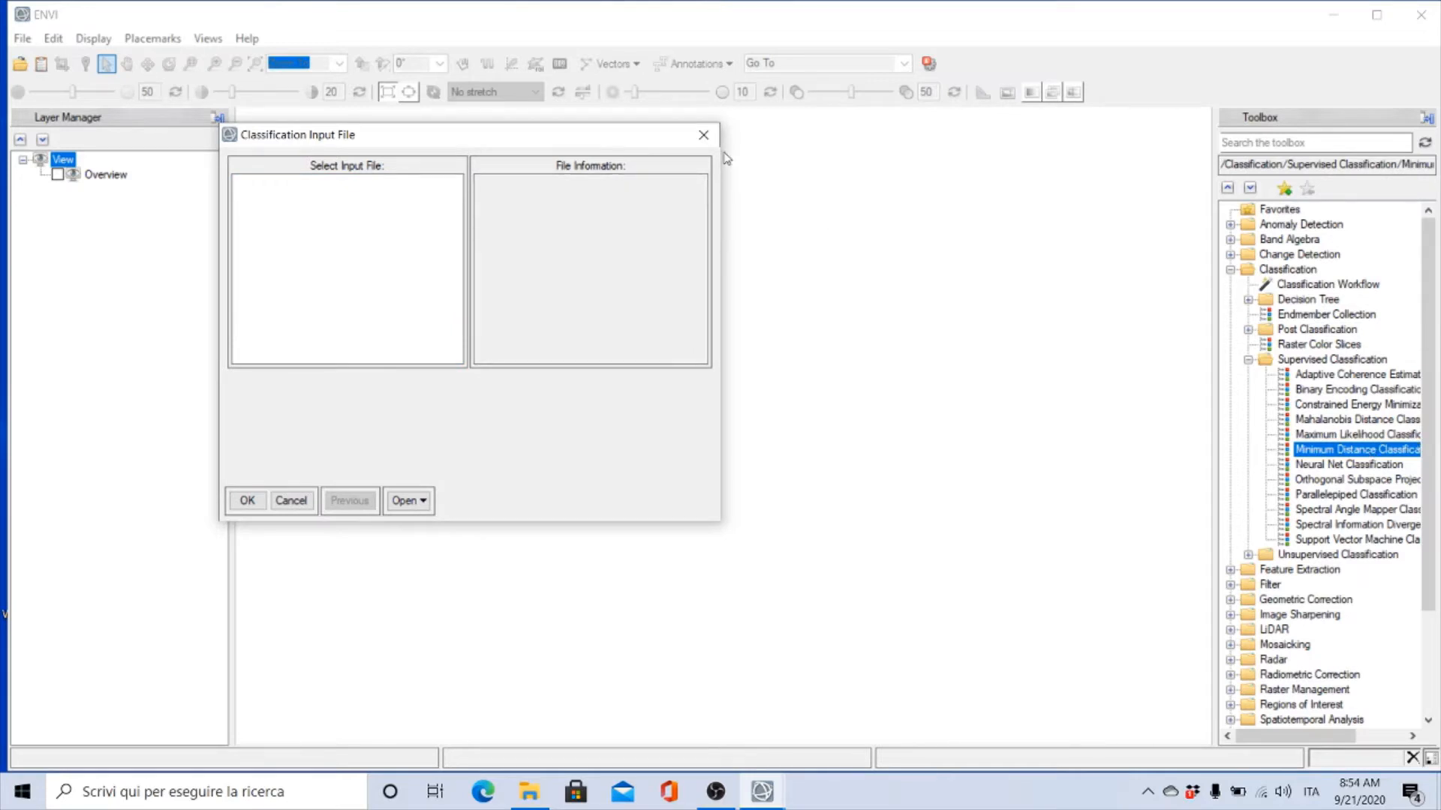
left_click(706, 137)
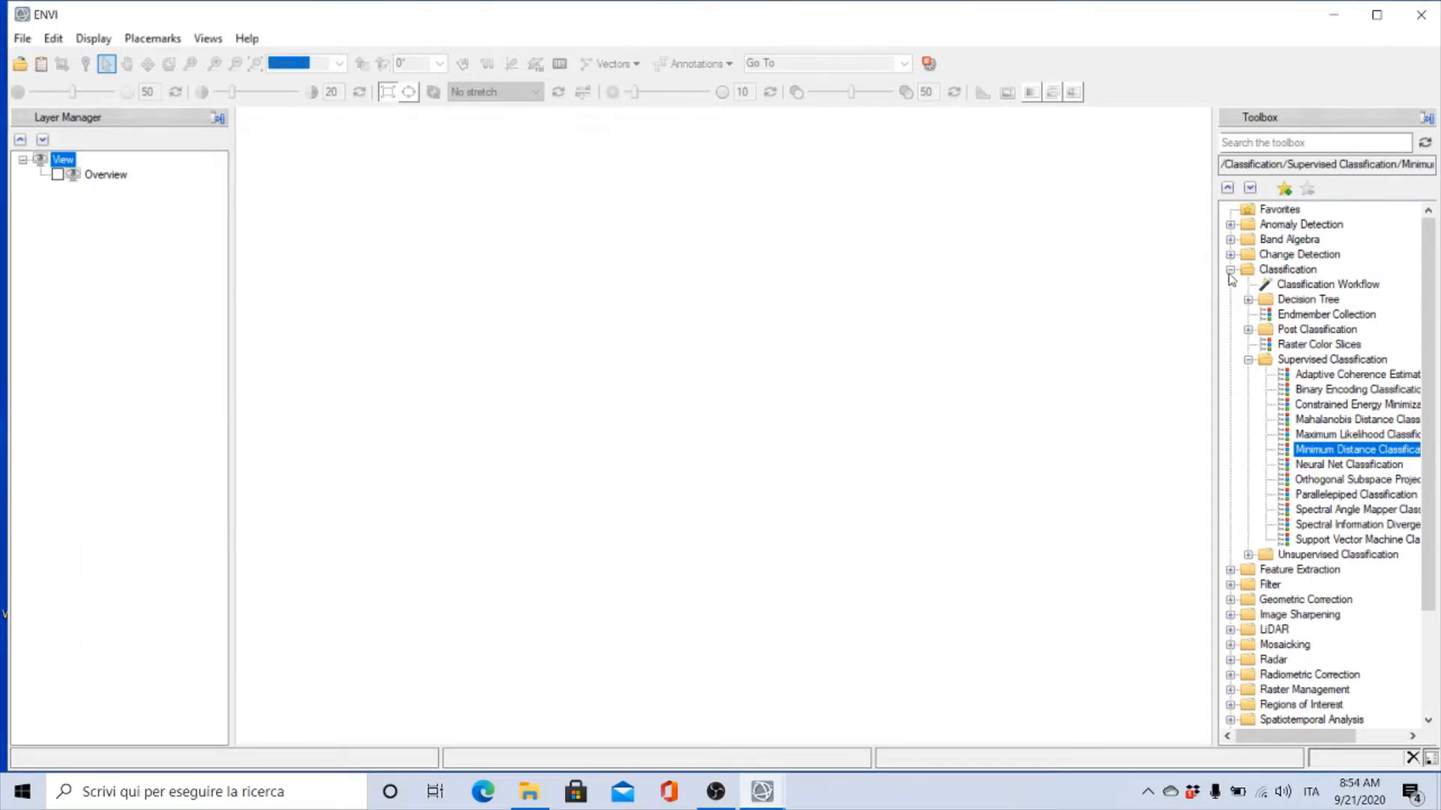
left_click(1230, 270)
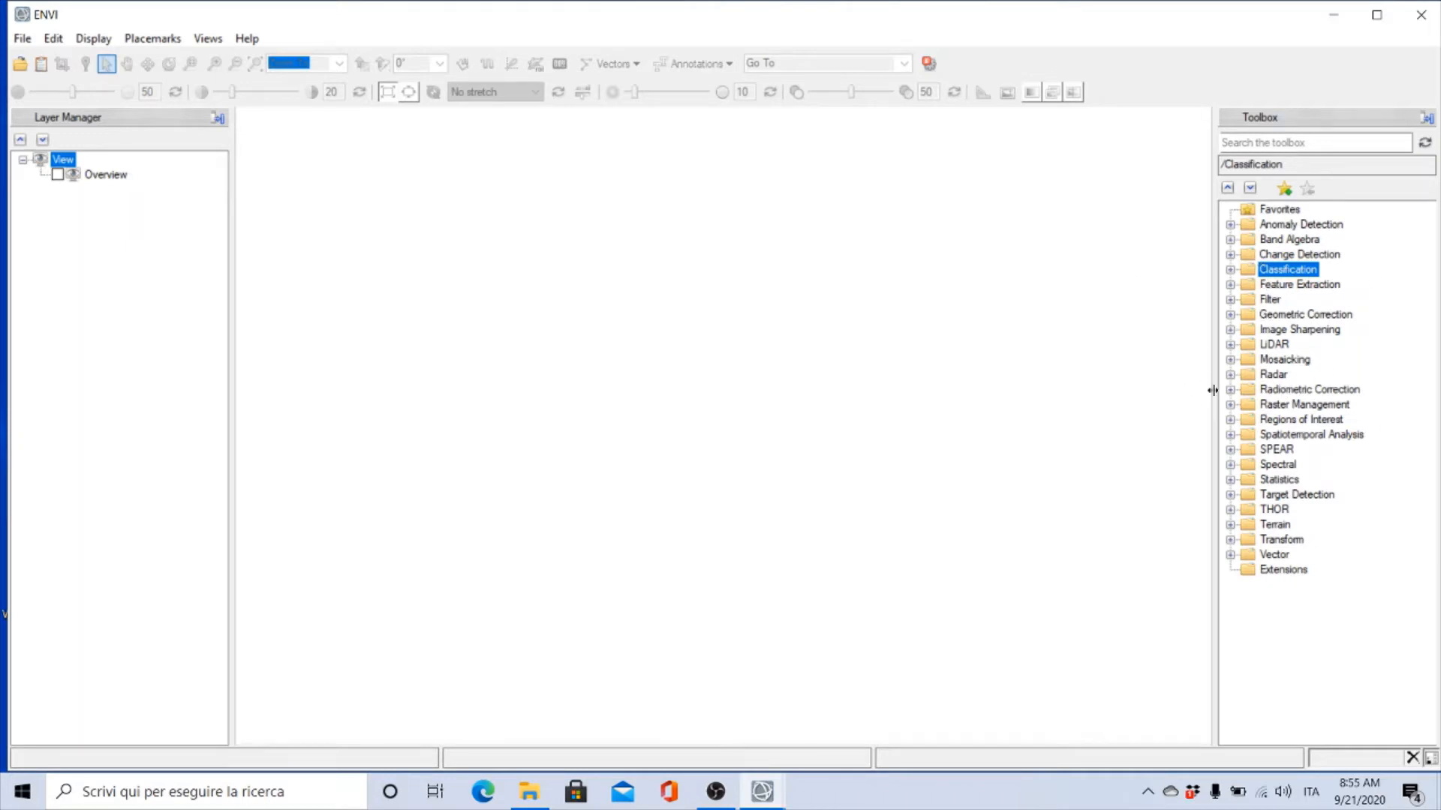
Search the toolbox for "minimum", launch Minimum Distance Classification from the results and close its input file window
left_click(1282, 143)
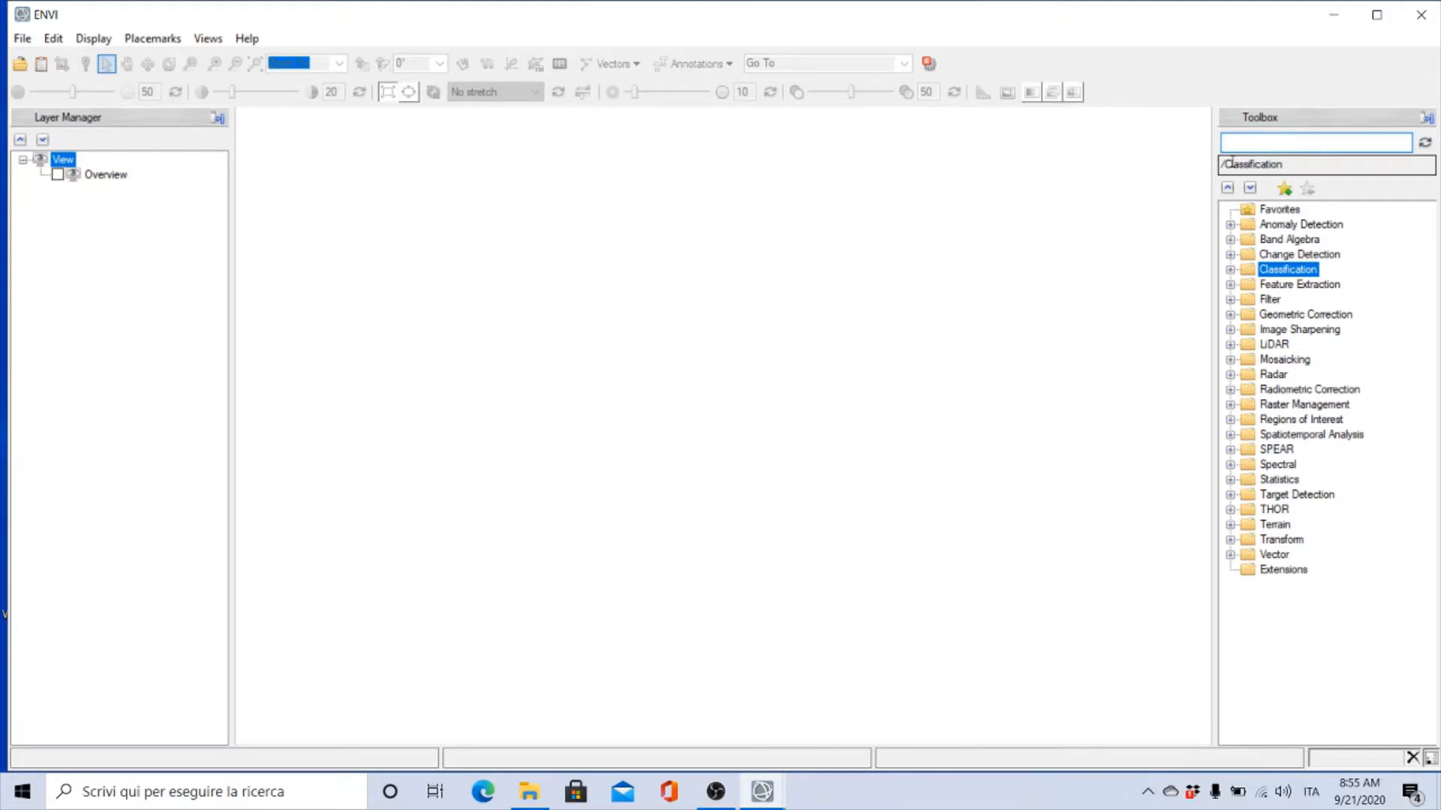
type("min")
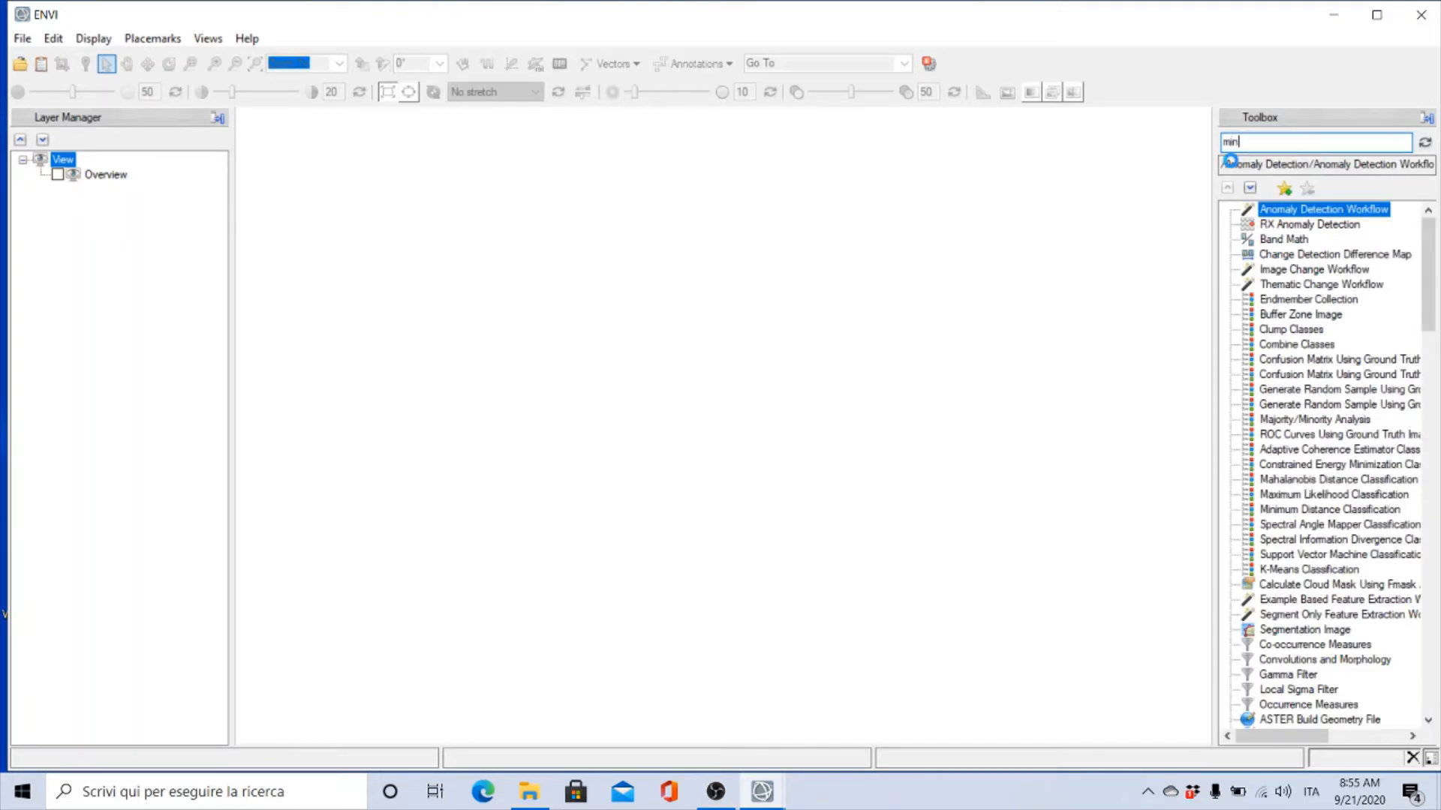
type("i")
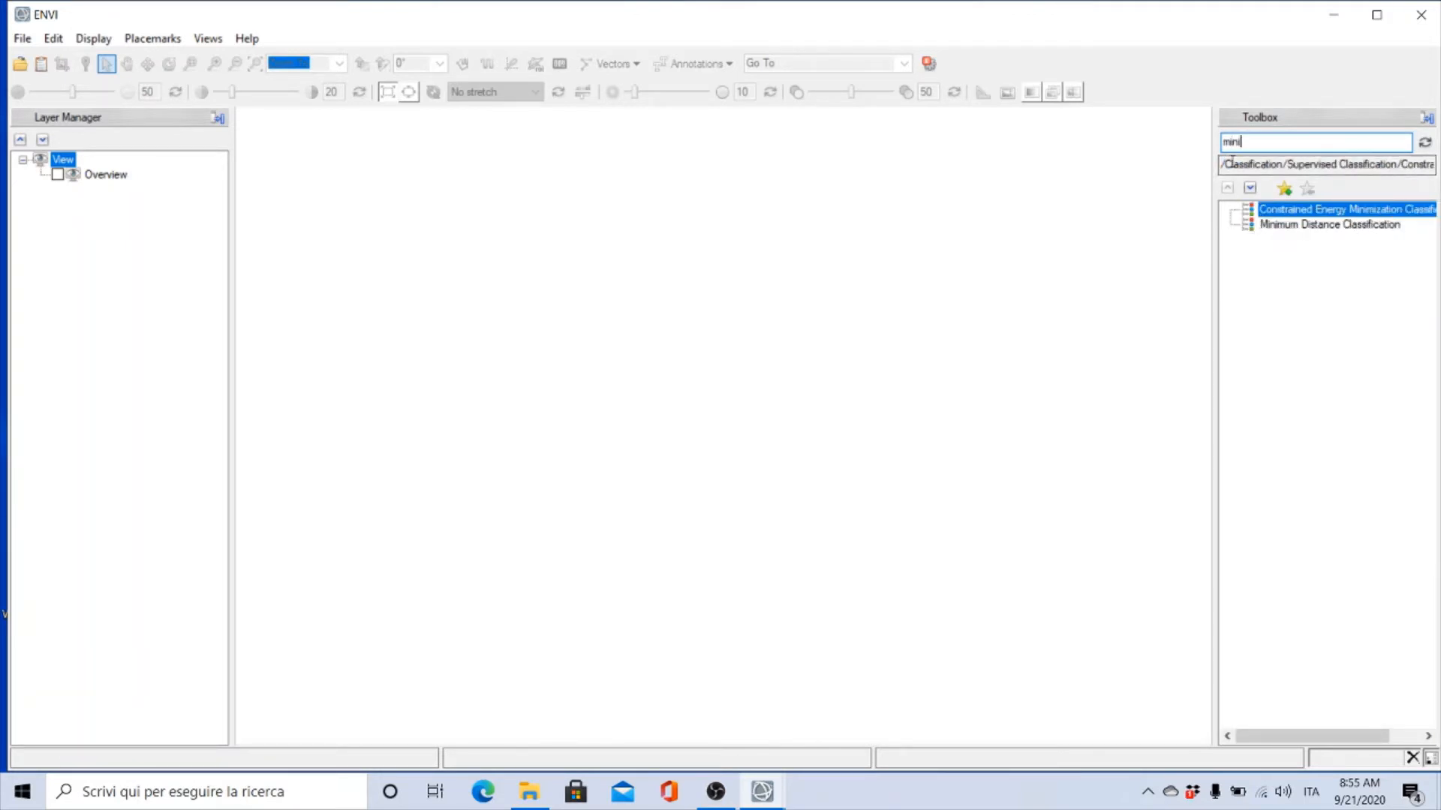
type("mum")
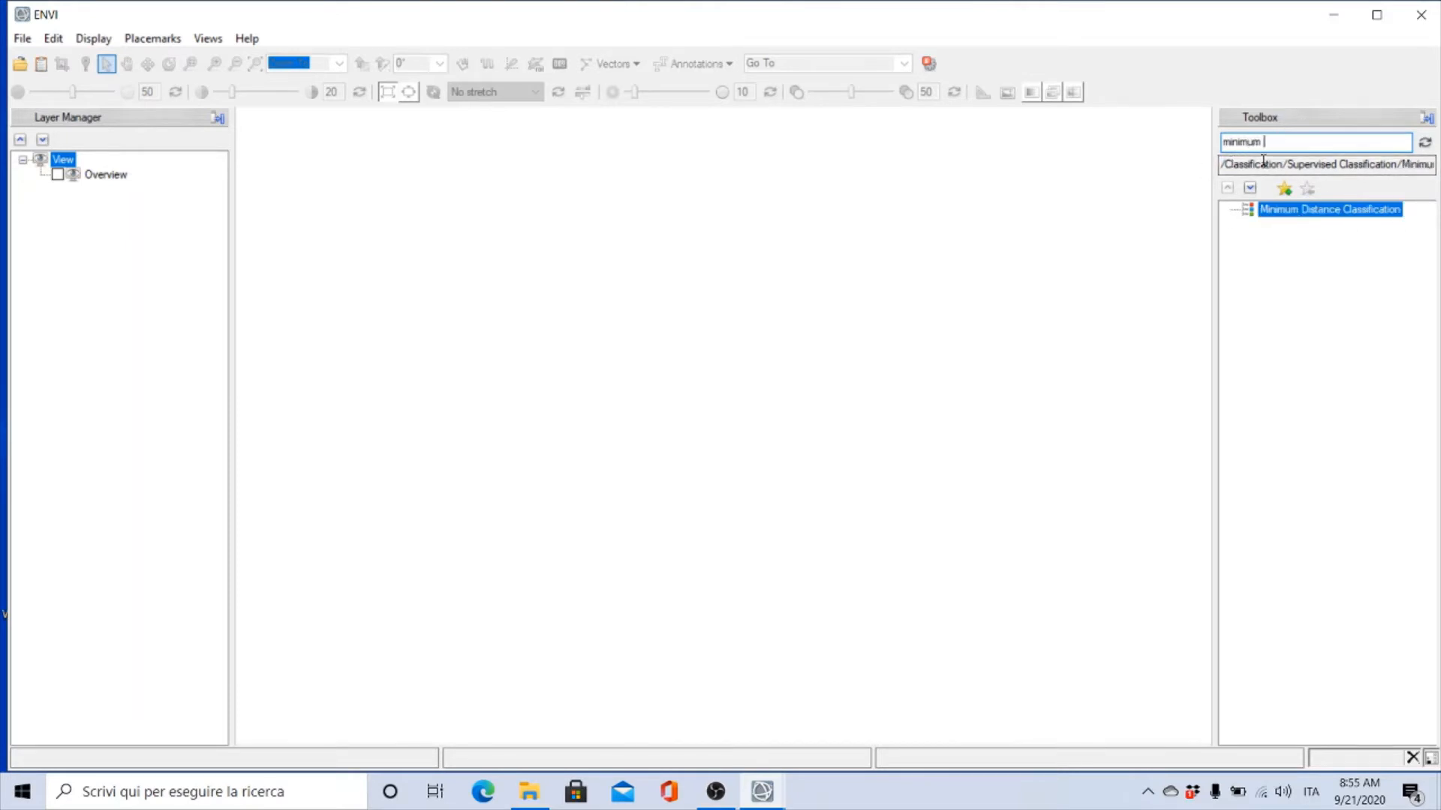
double_click(1311, 213)
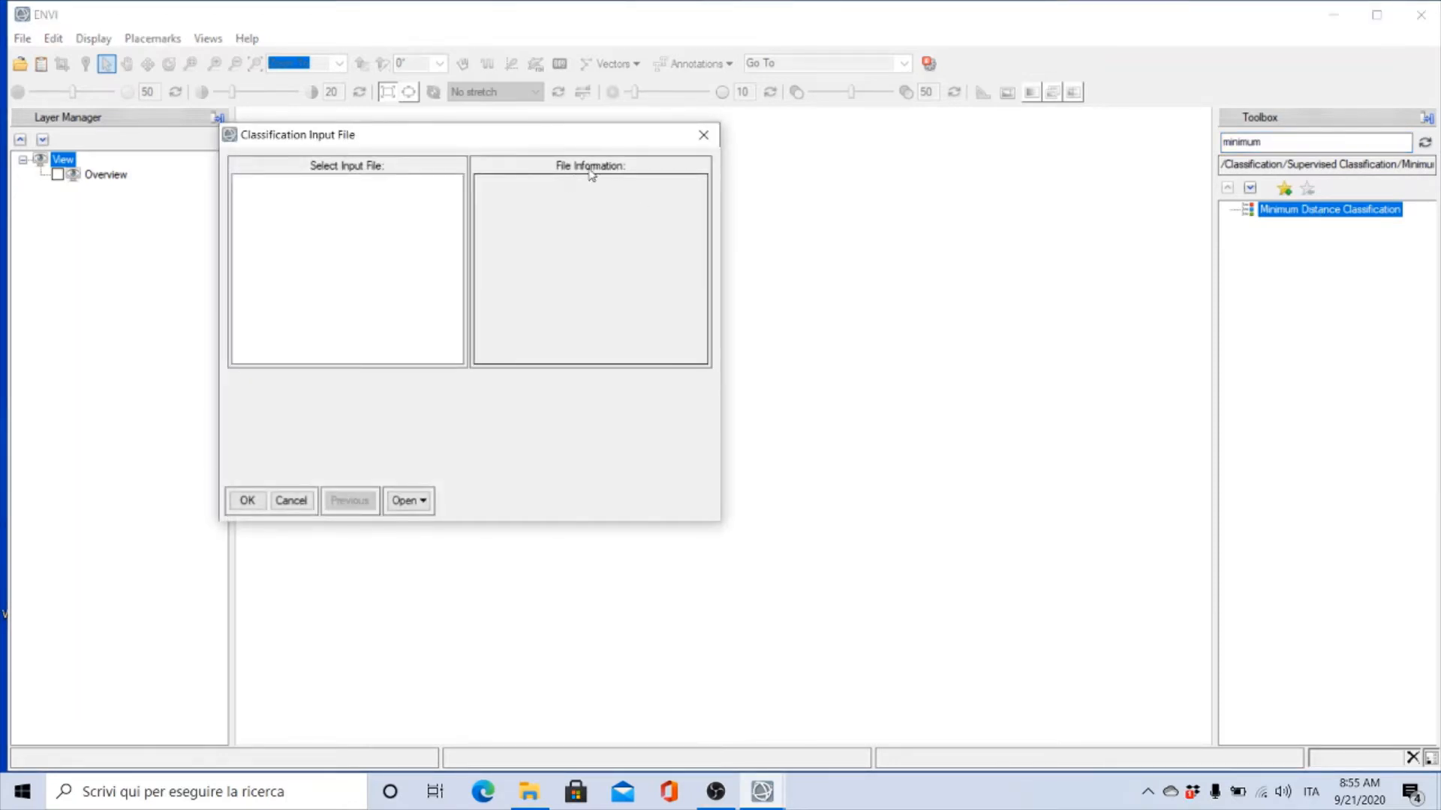
left_click(704, 136)
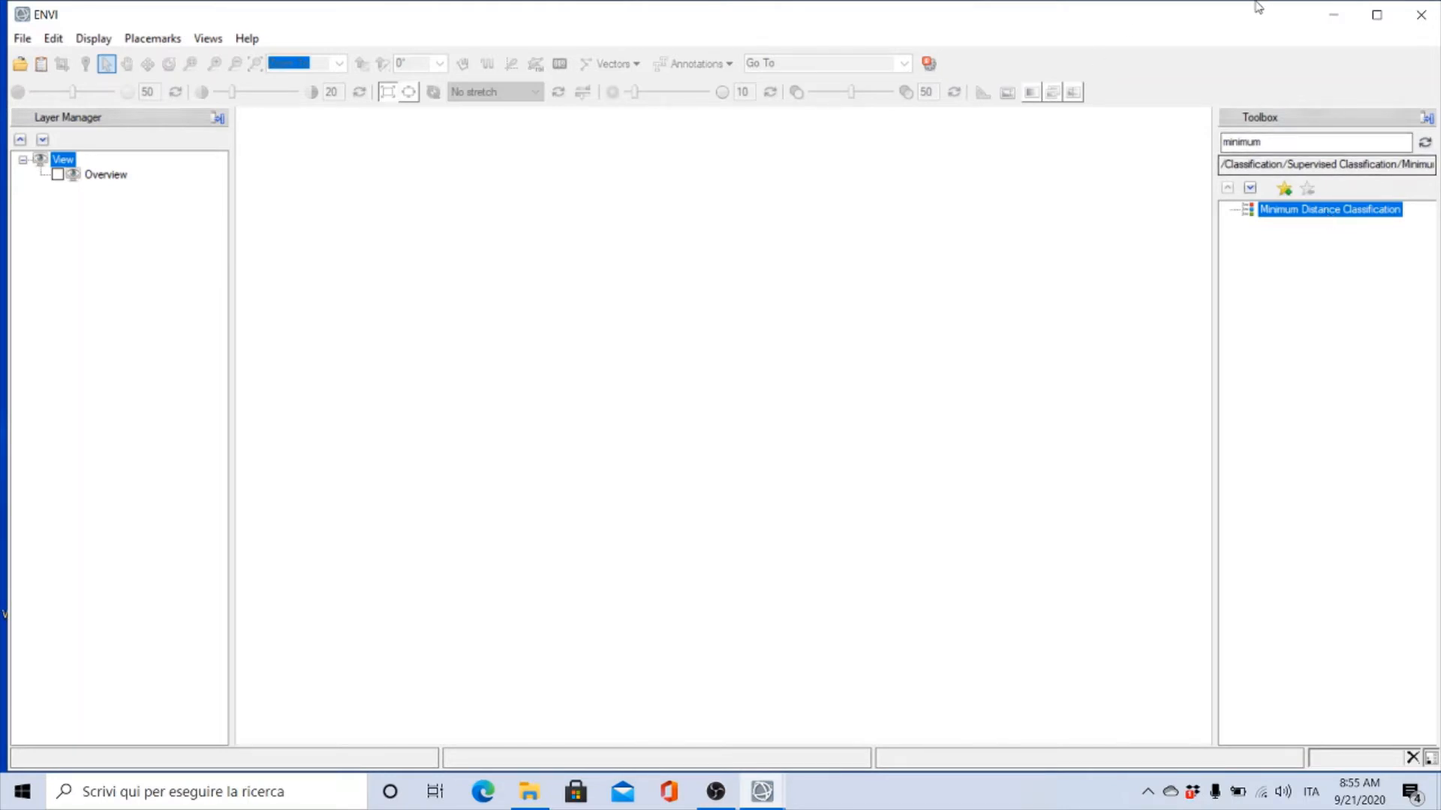
Clear the toolbox search and examine the tools in the Geometric Correction folder, collapsing it again
double_click(1273, 142)
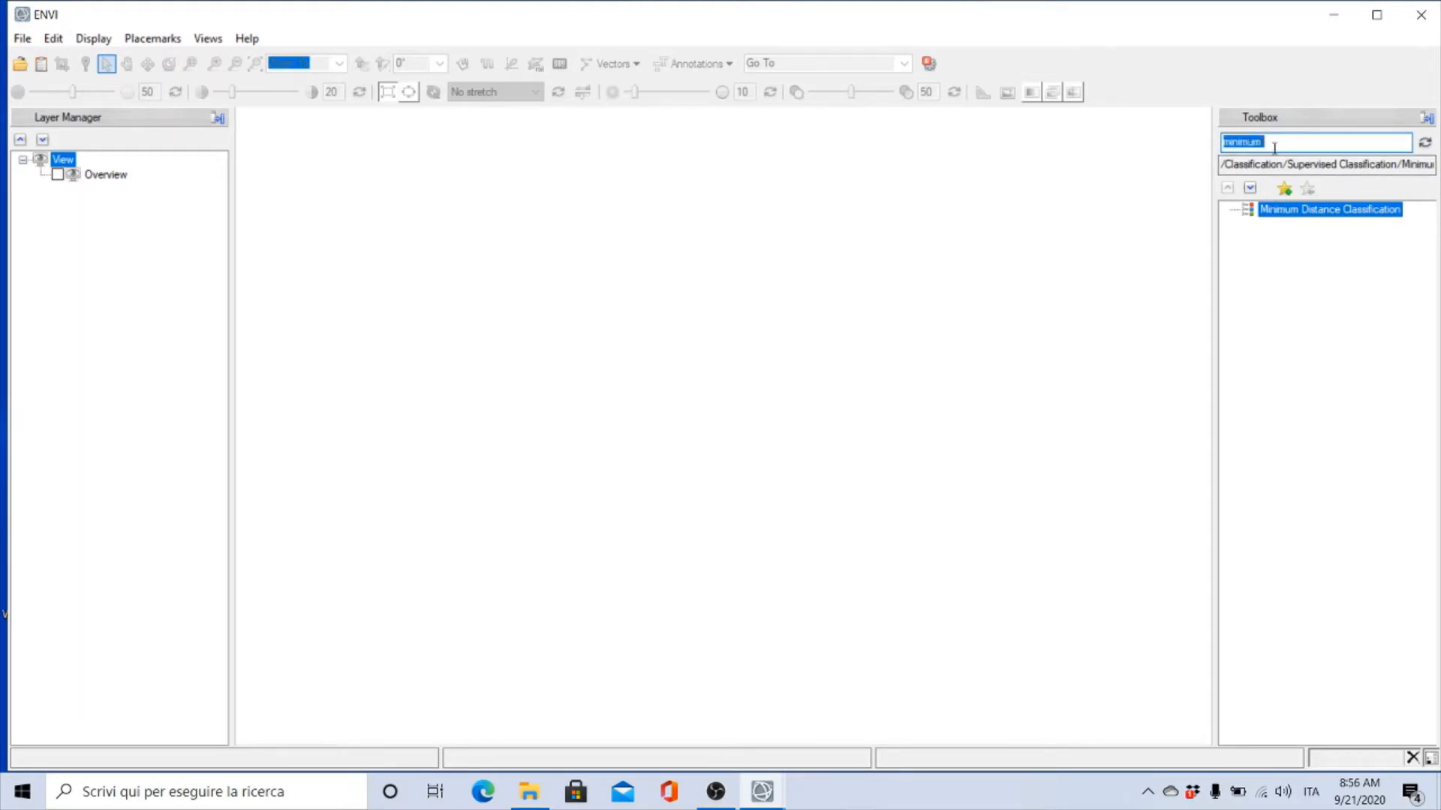
key("BackSpace")
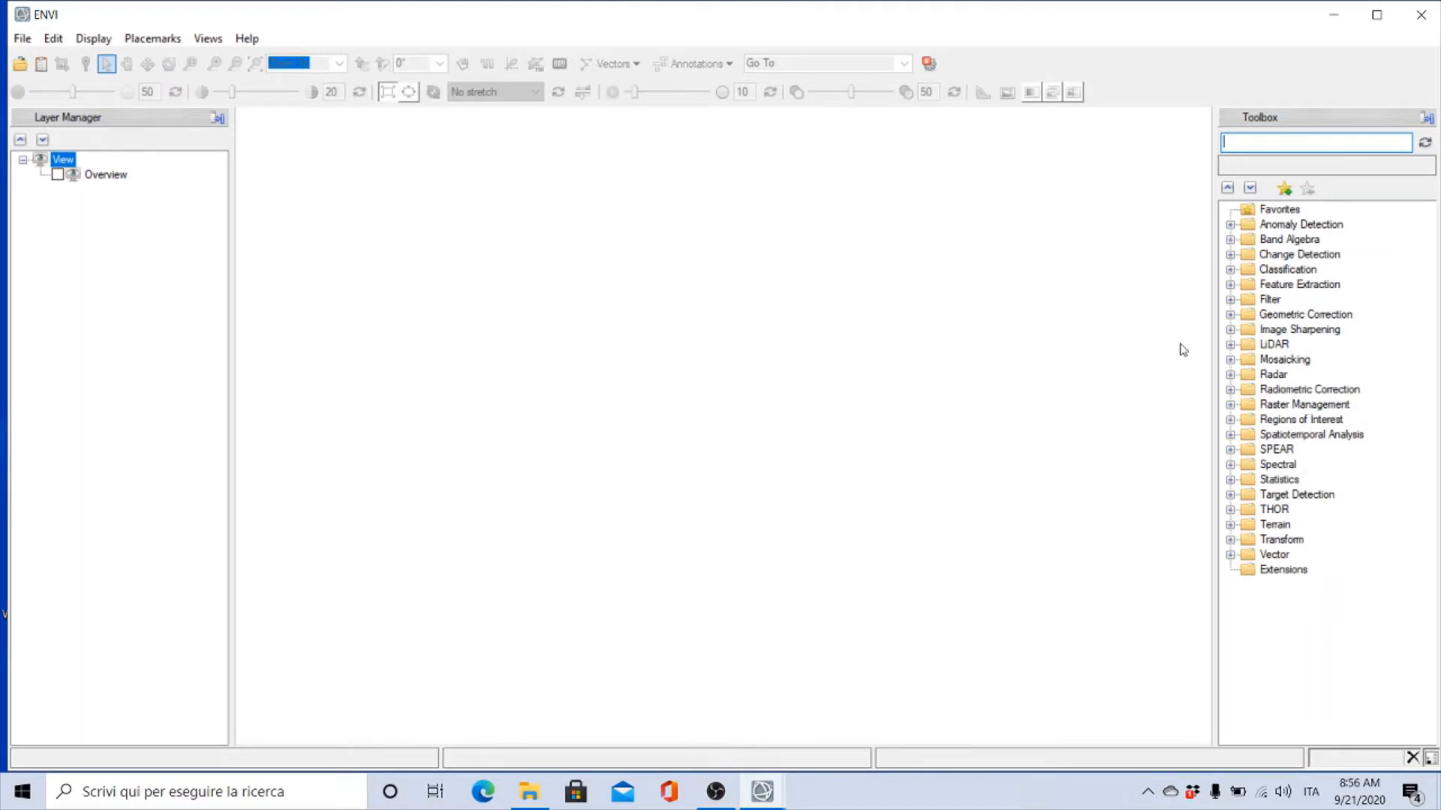
left_click(1231, 315)
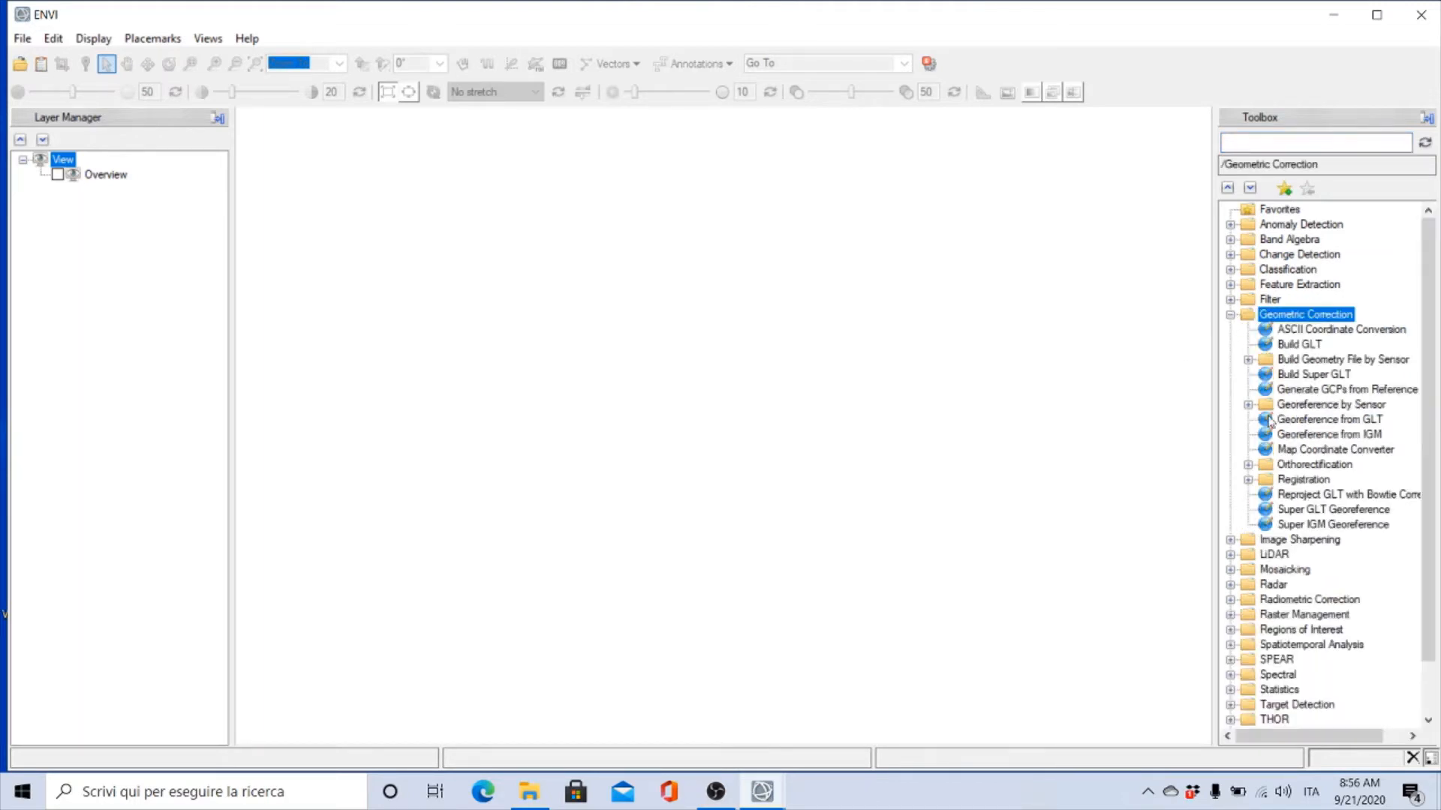
left_click(1232, 315)
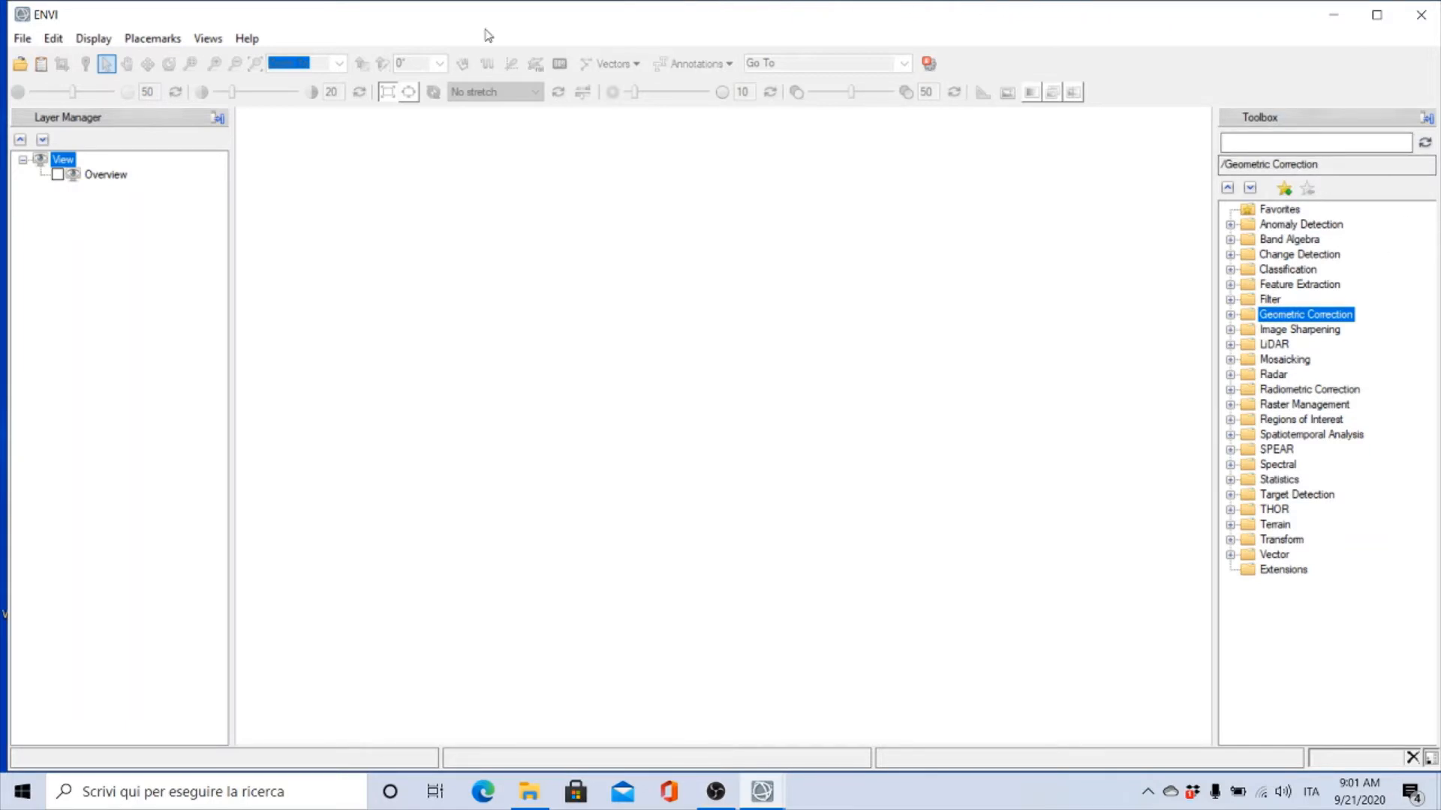
Start opening a Landsat optical sensor image as GeoTIFF with Metadata
left_click(21, 40)
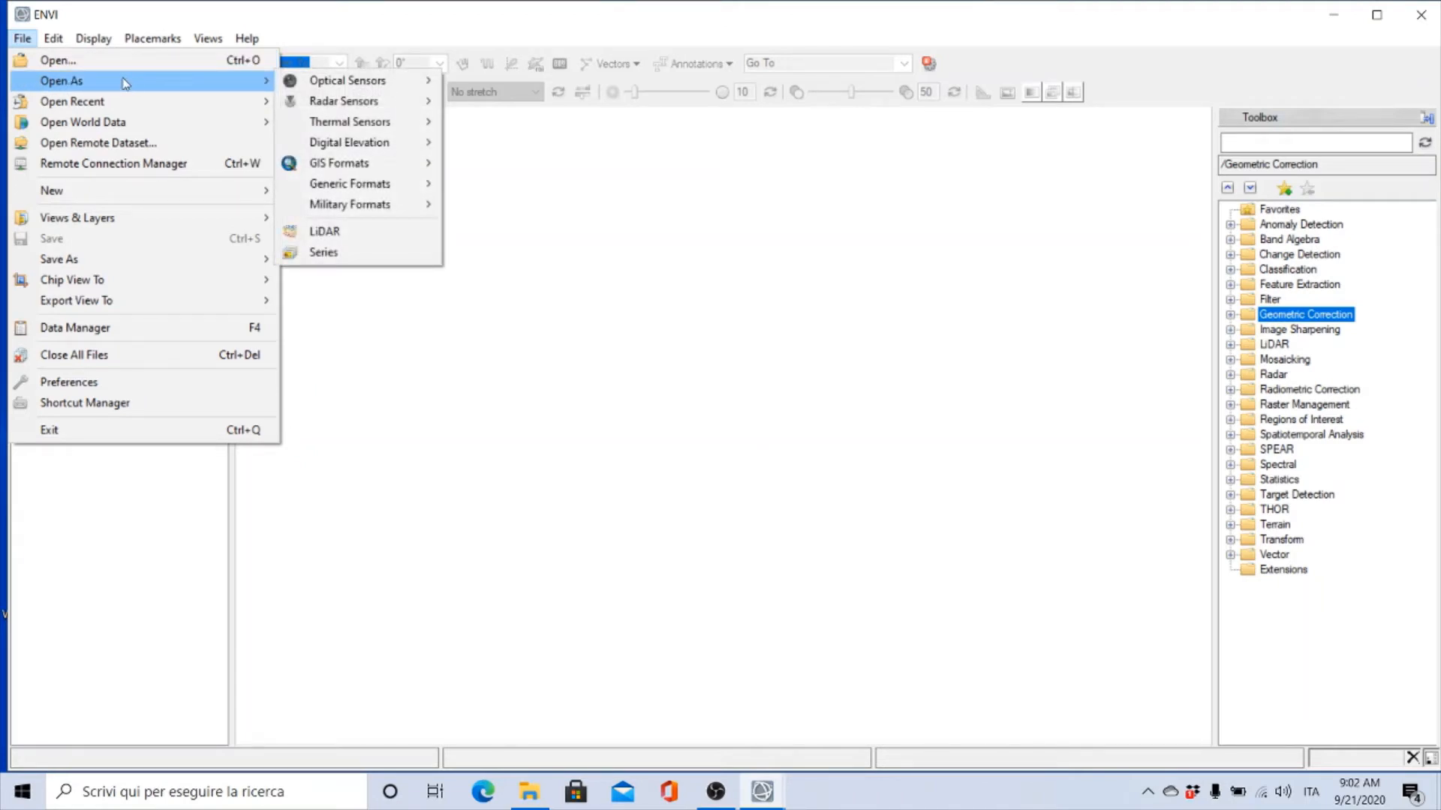
mouse_move(326, 87)
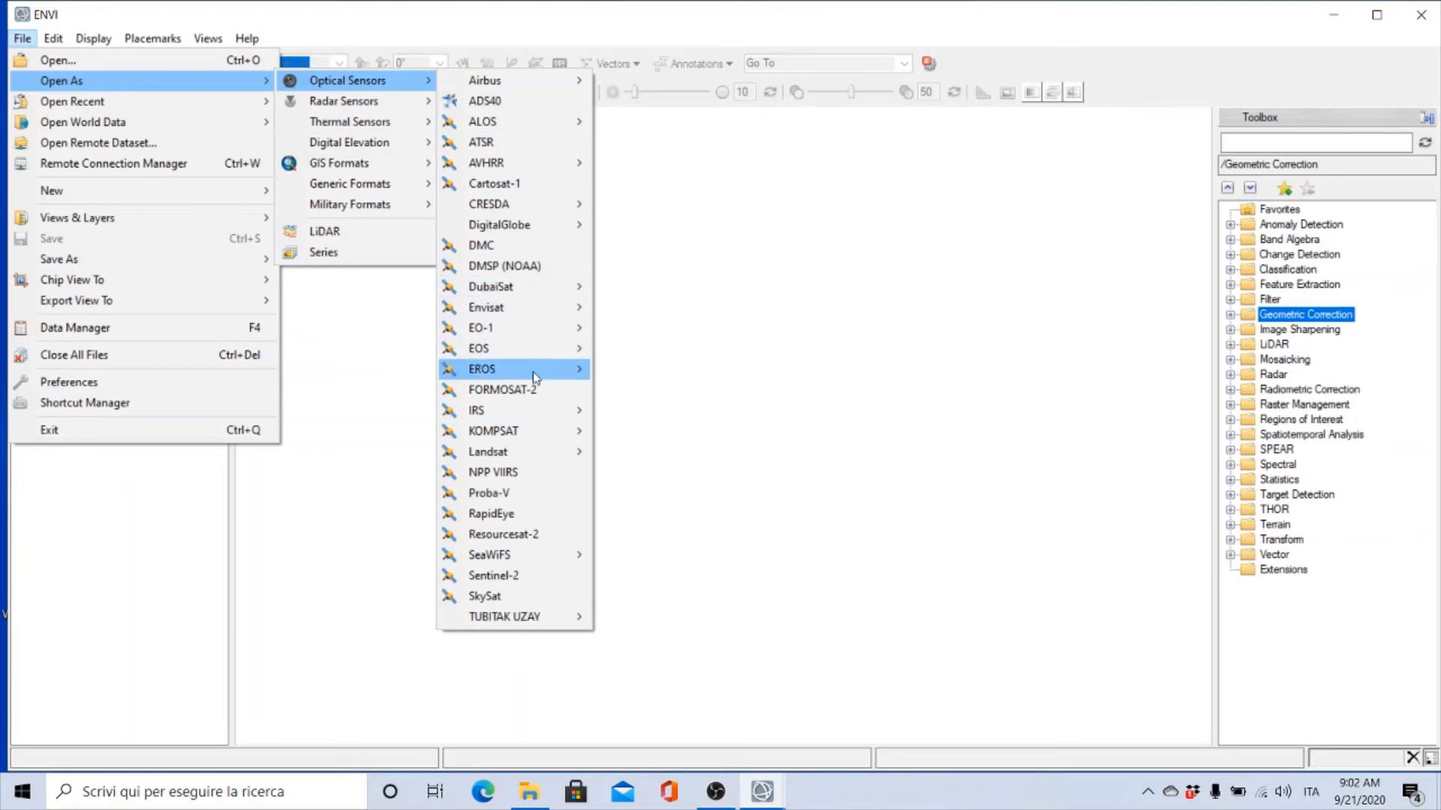
mouse_move(530, 453)
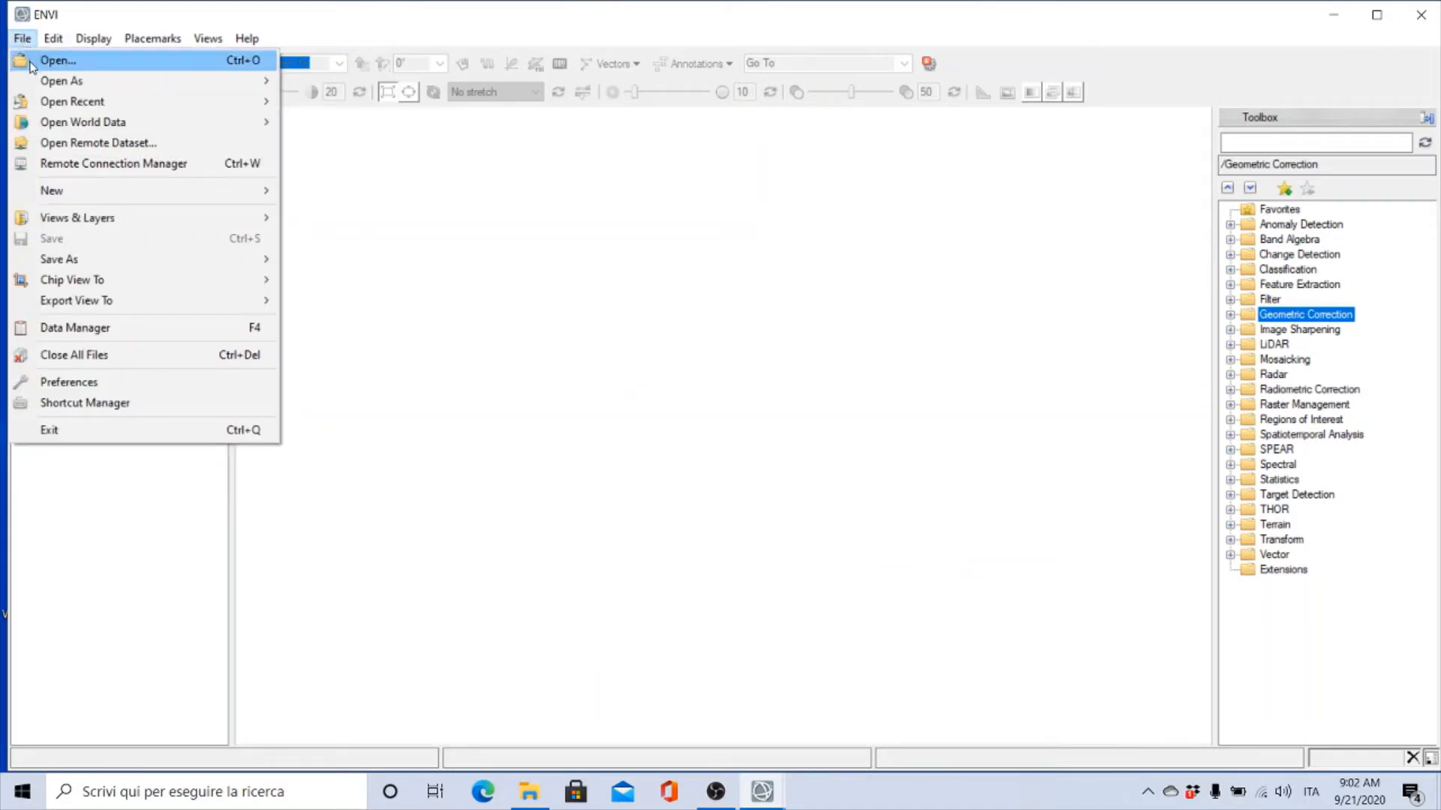
mouse_move(57, 86)
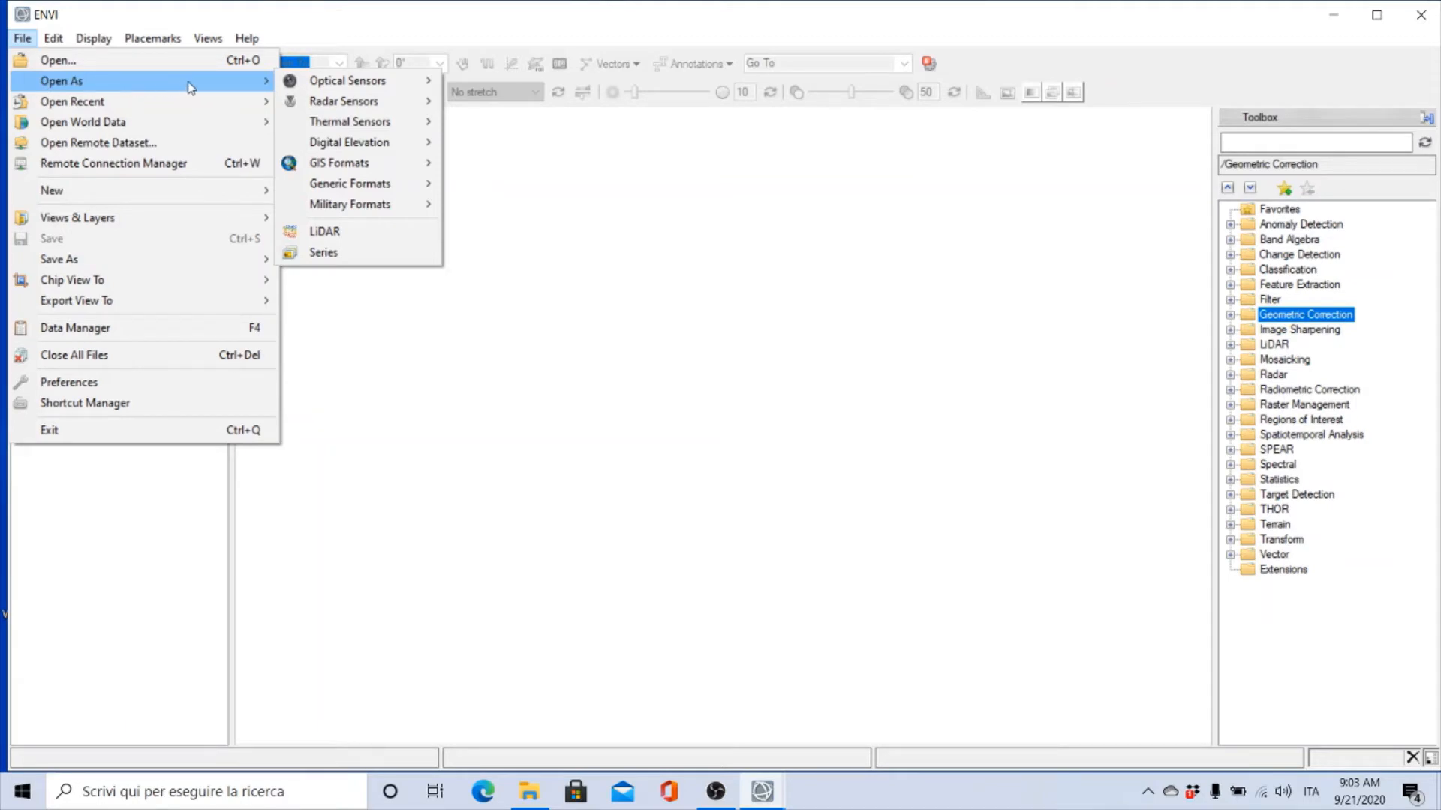
mouse_move(441, 88)
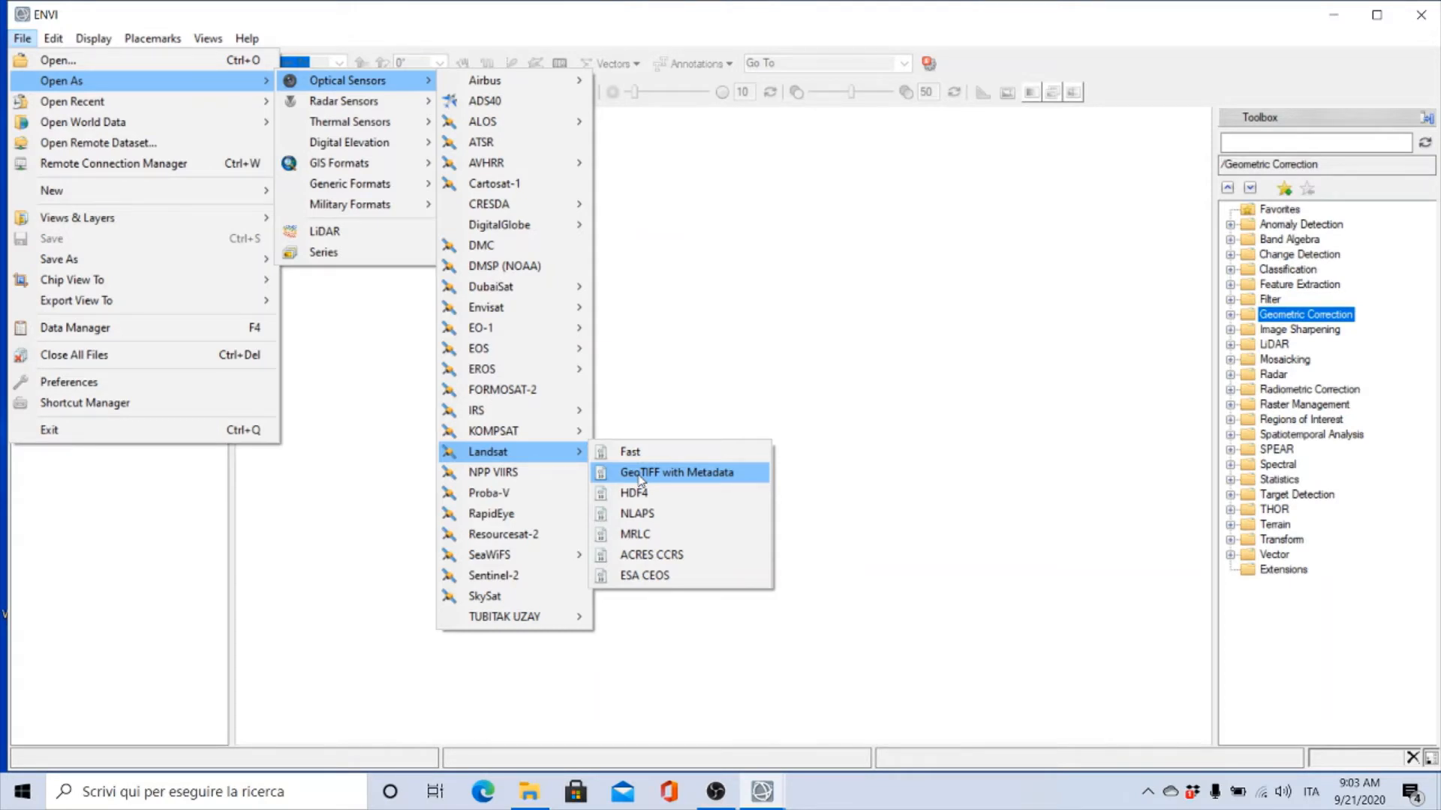
left_click(640, 477)
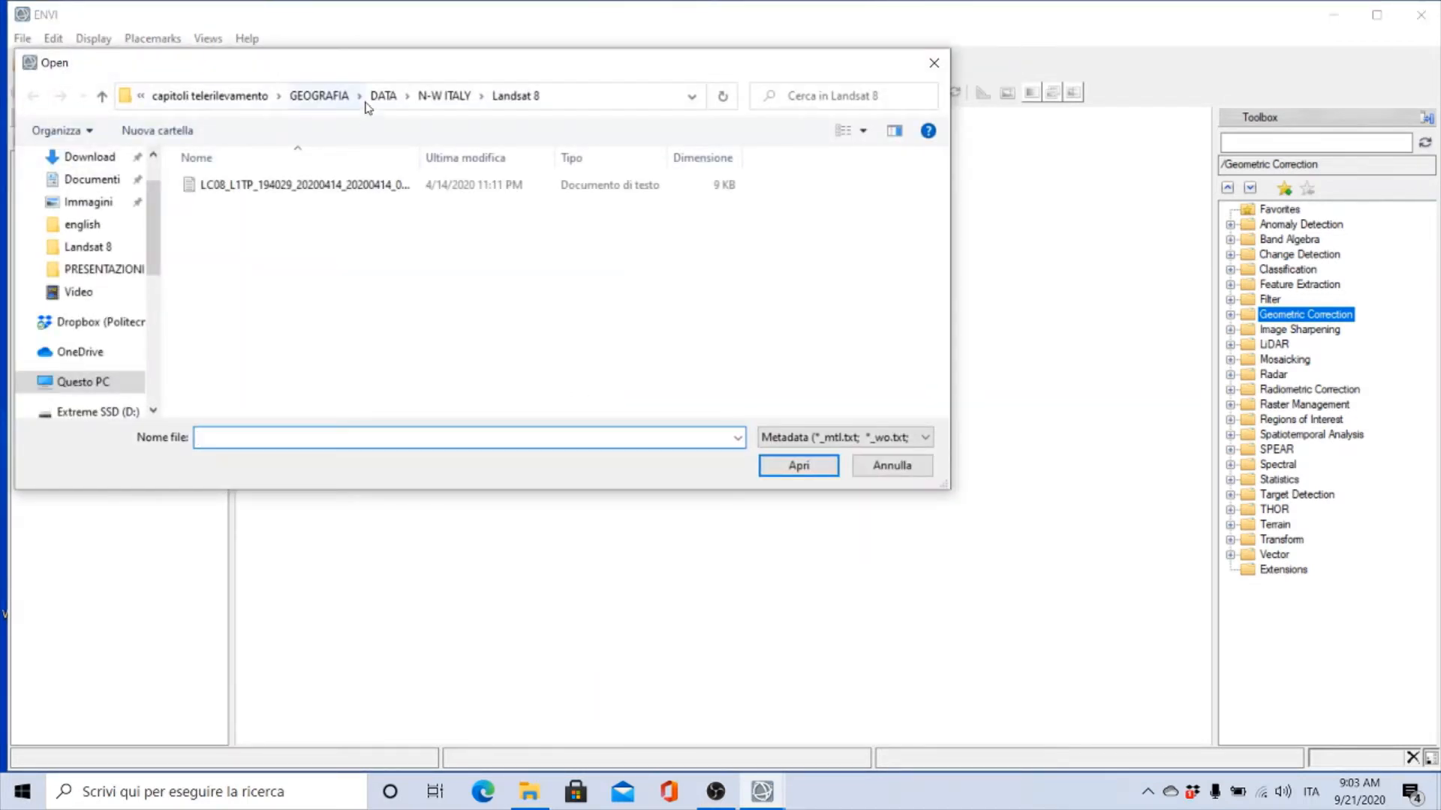
left_click(228, 103)
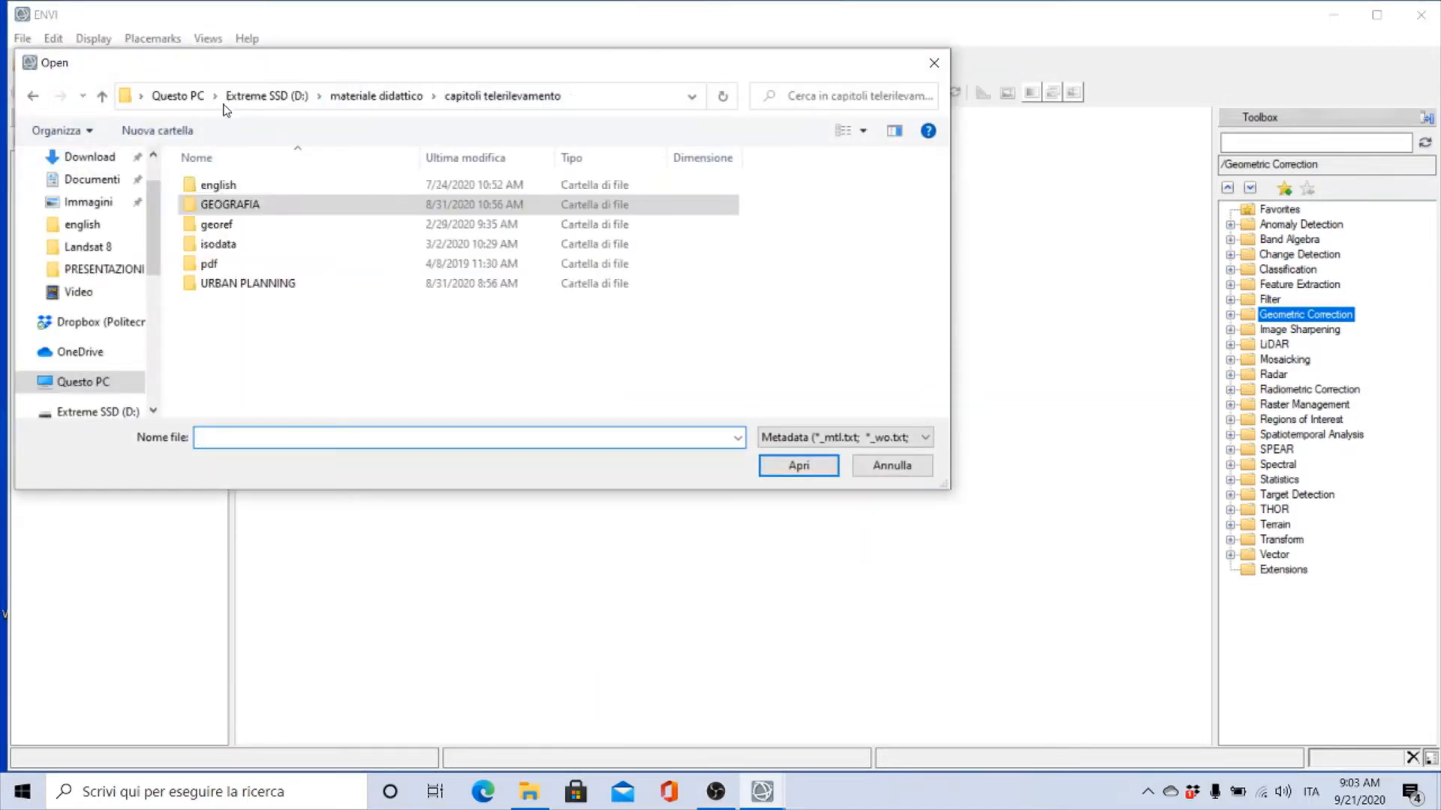
double_click(222, 187)
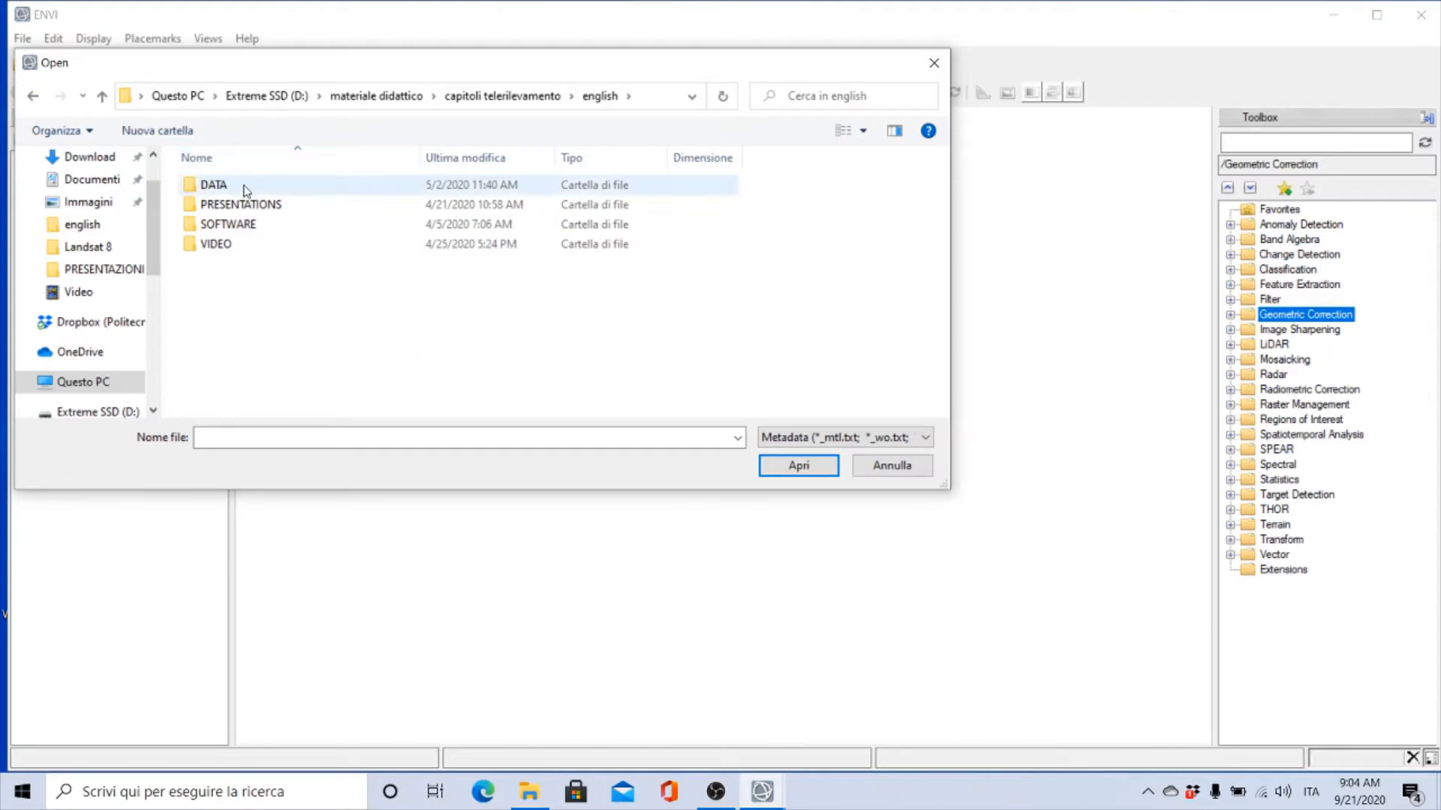
double_click(214, 188)
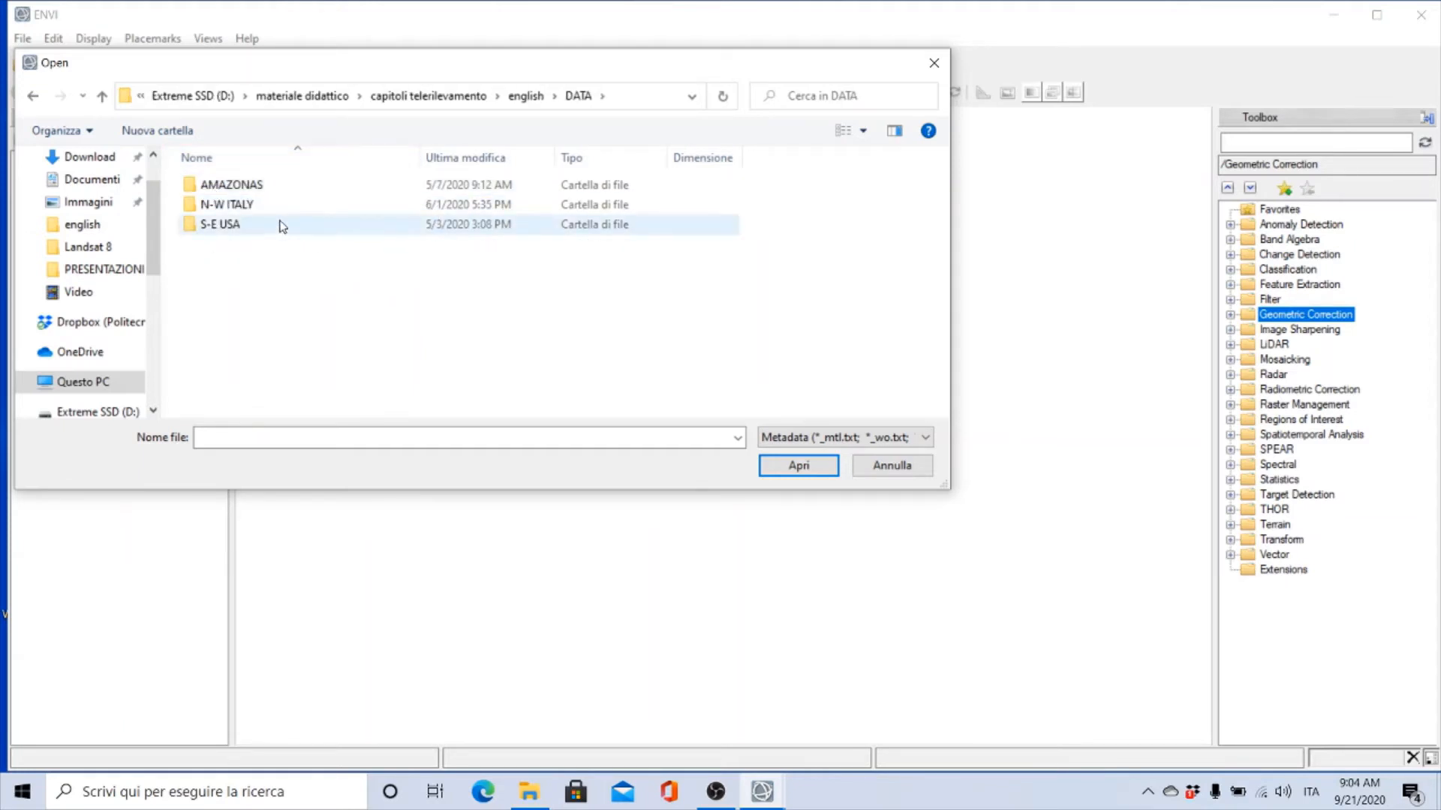
double_click(244, 205)
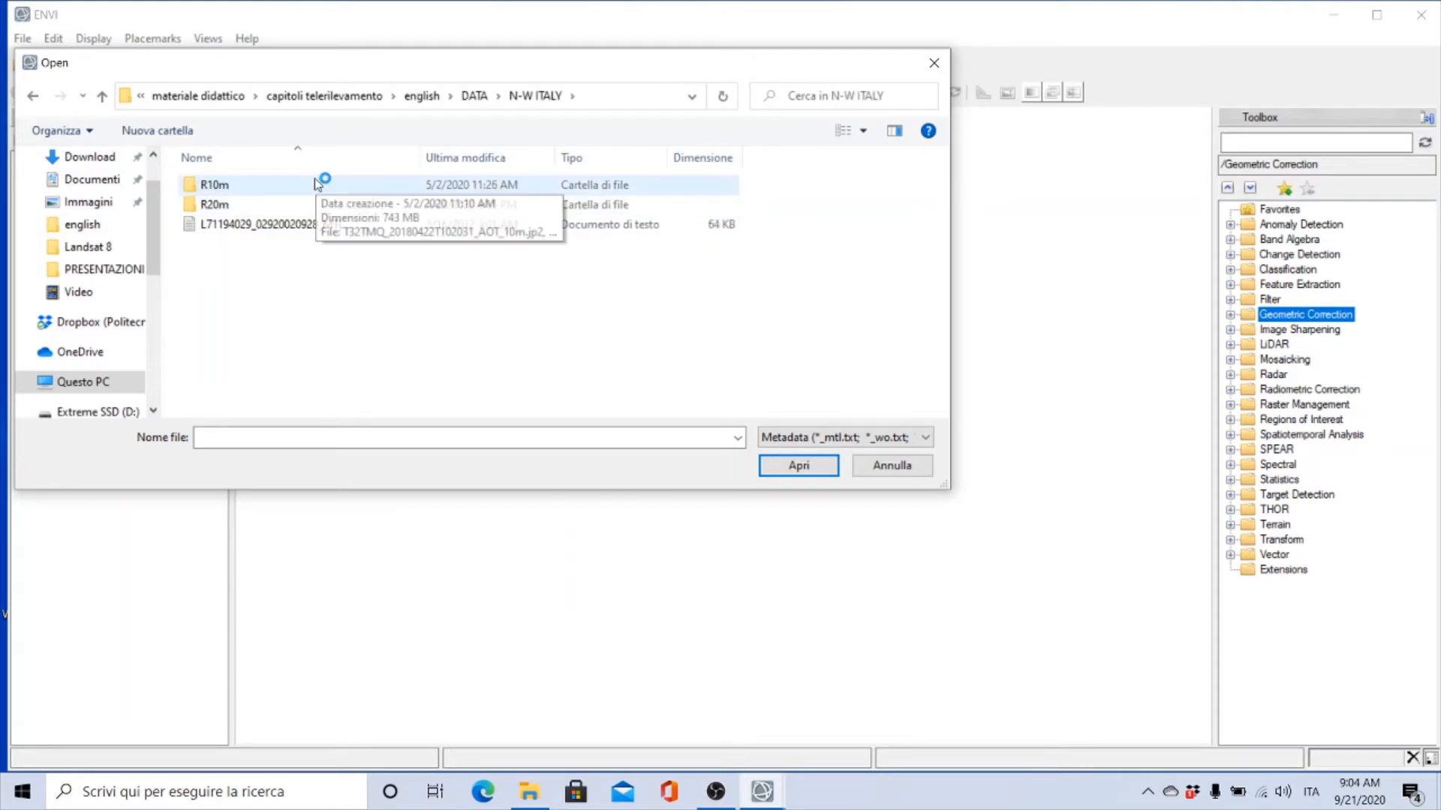
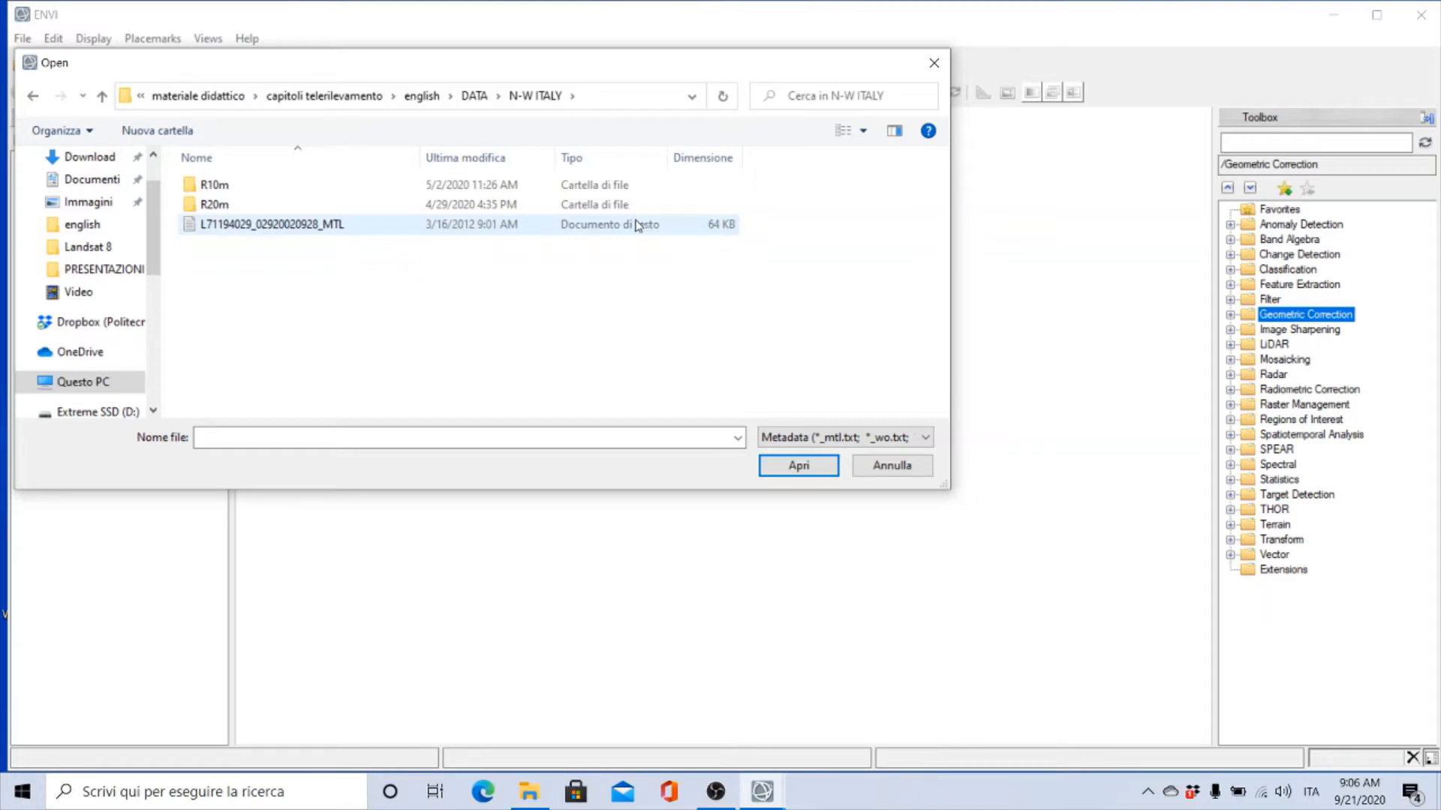
left_click(595, 231)
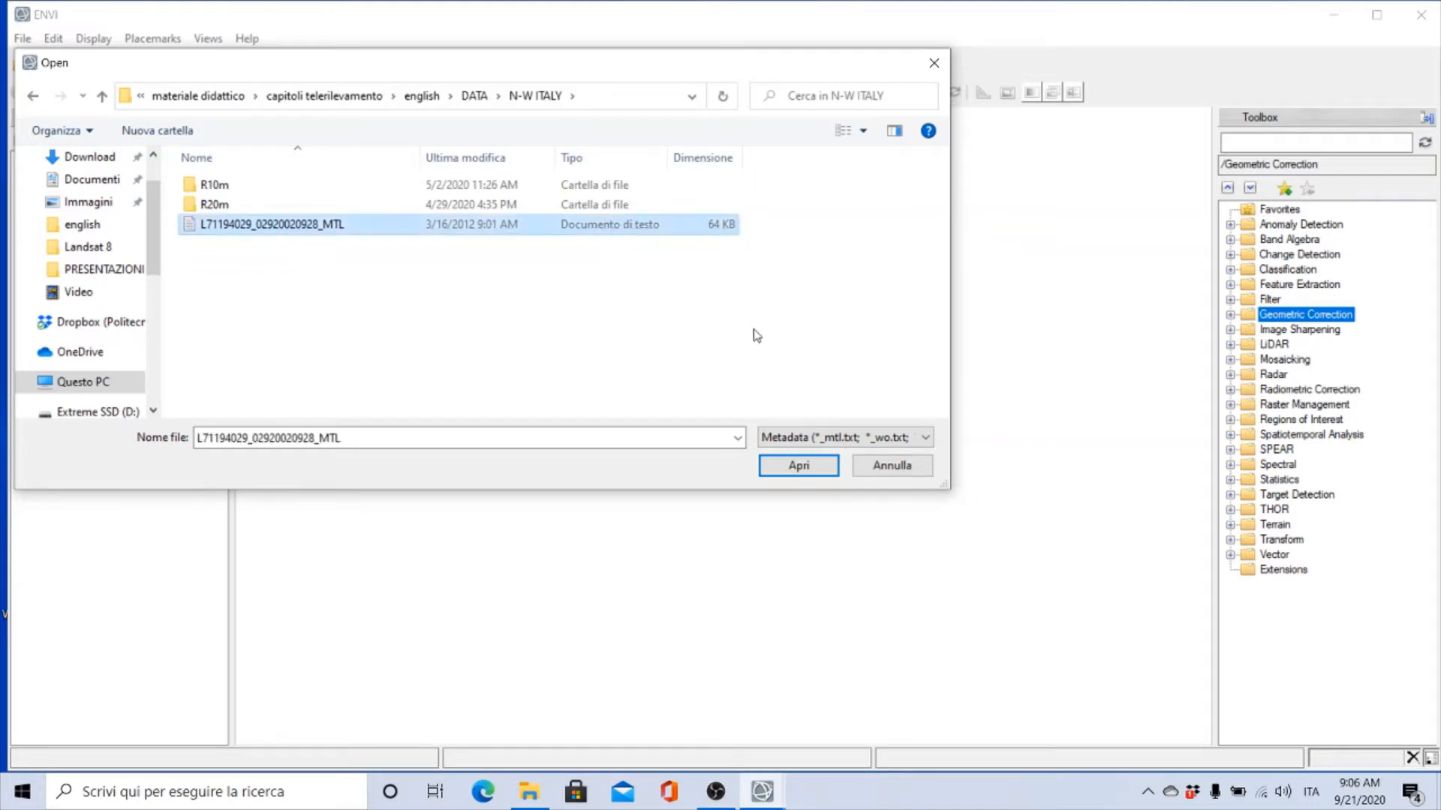
left_click(798, 467)
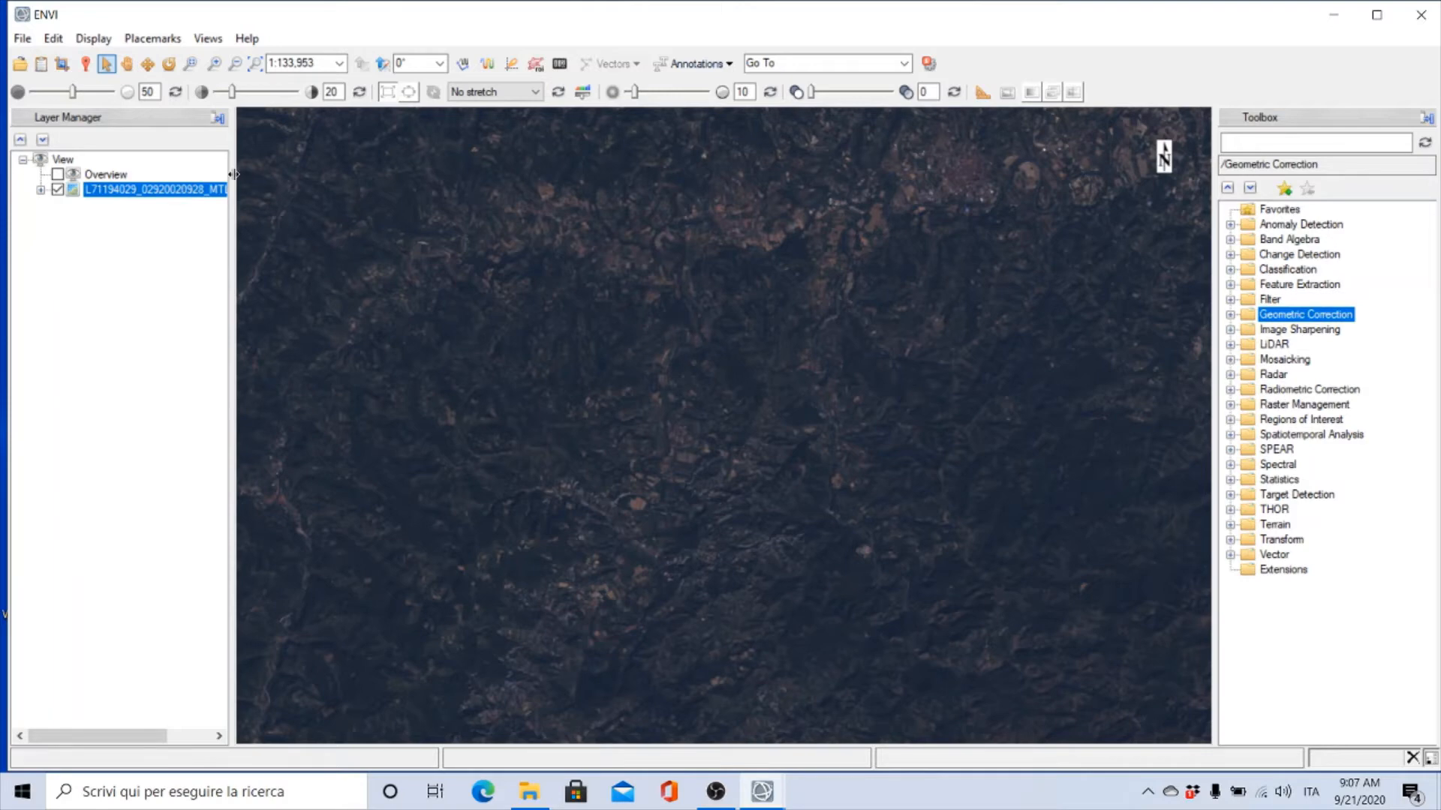
Widen the Layer Manager until the full multispectral layer name fits, and turn on the Overview
left_click_drag(235, 175, 303, 195)
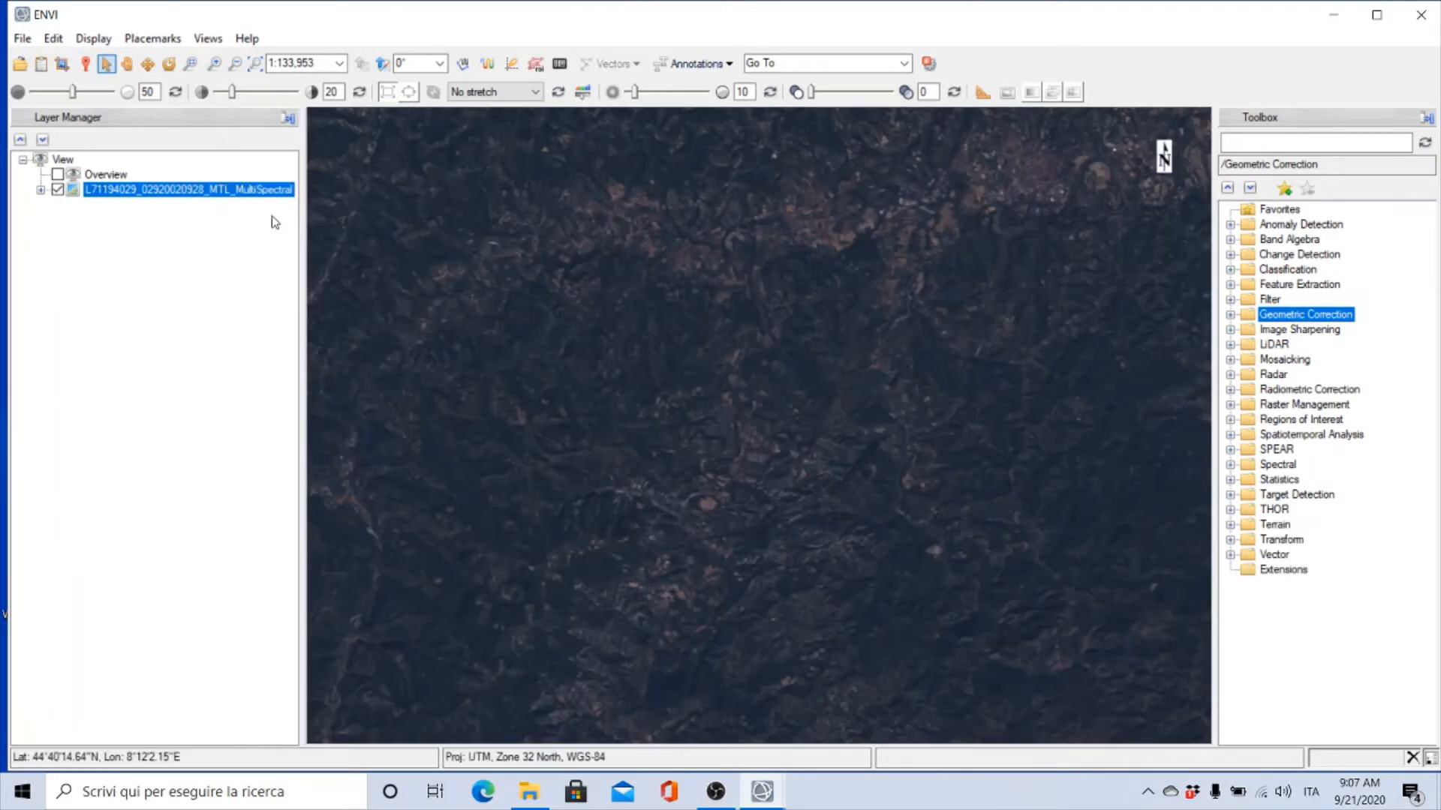
left_click_drag(308, 167, 328, 172)
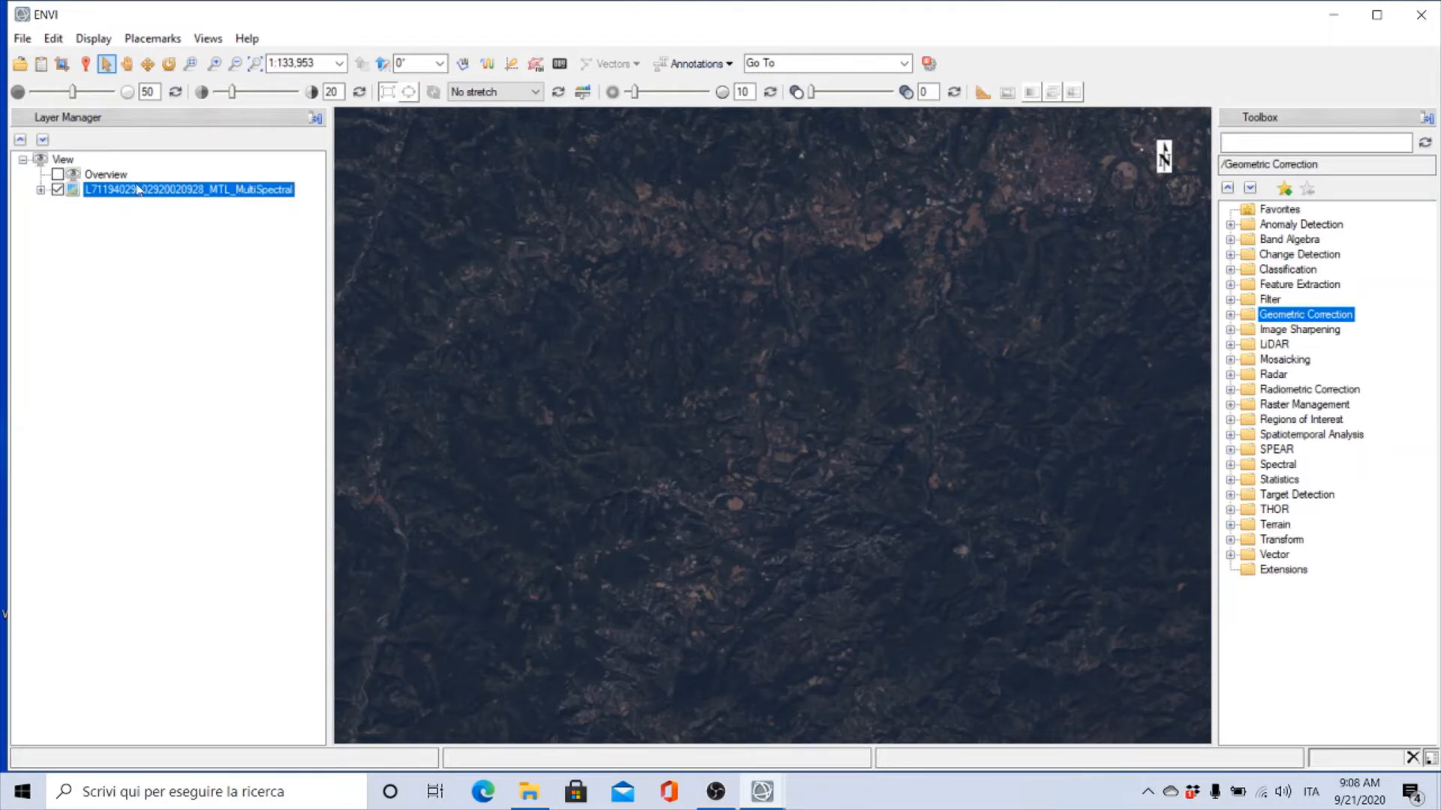
left_click(58, 175)
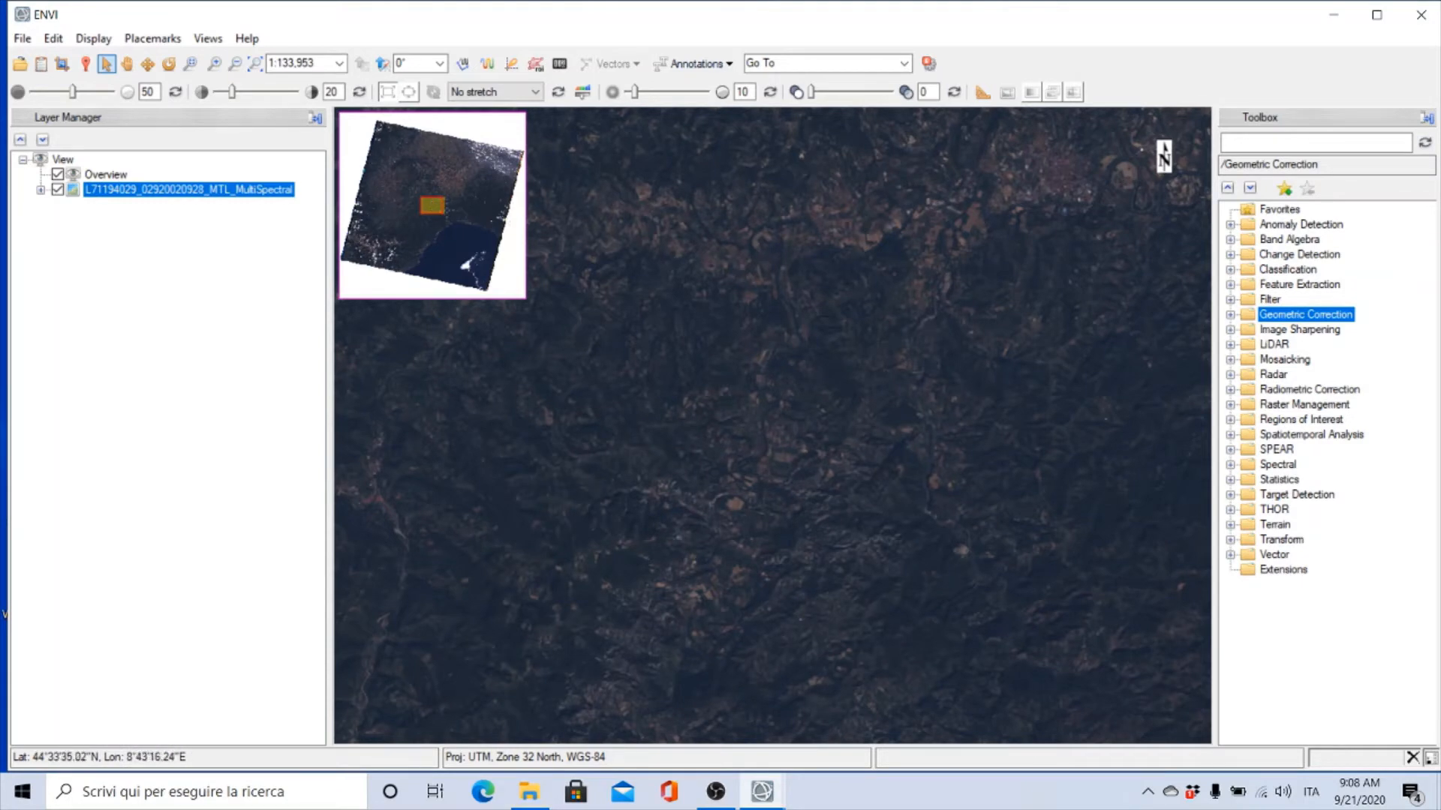
Move the overview box to the north-western city area and on to the southern coast, and turn the Overview off
left_click_drag(432, 208, 392, 175)
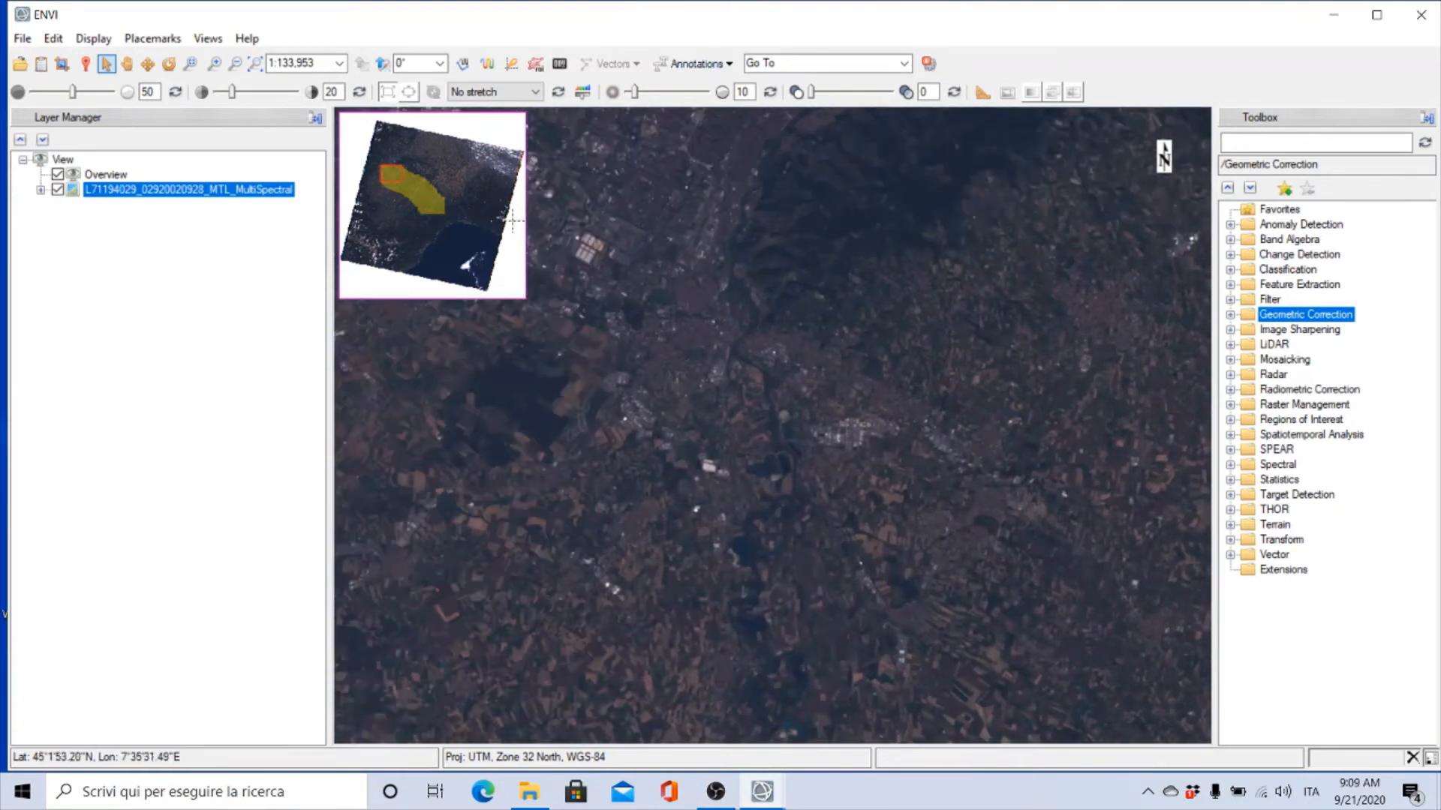
left_click_drag(391, 172, 391, 164)
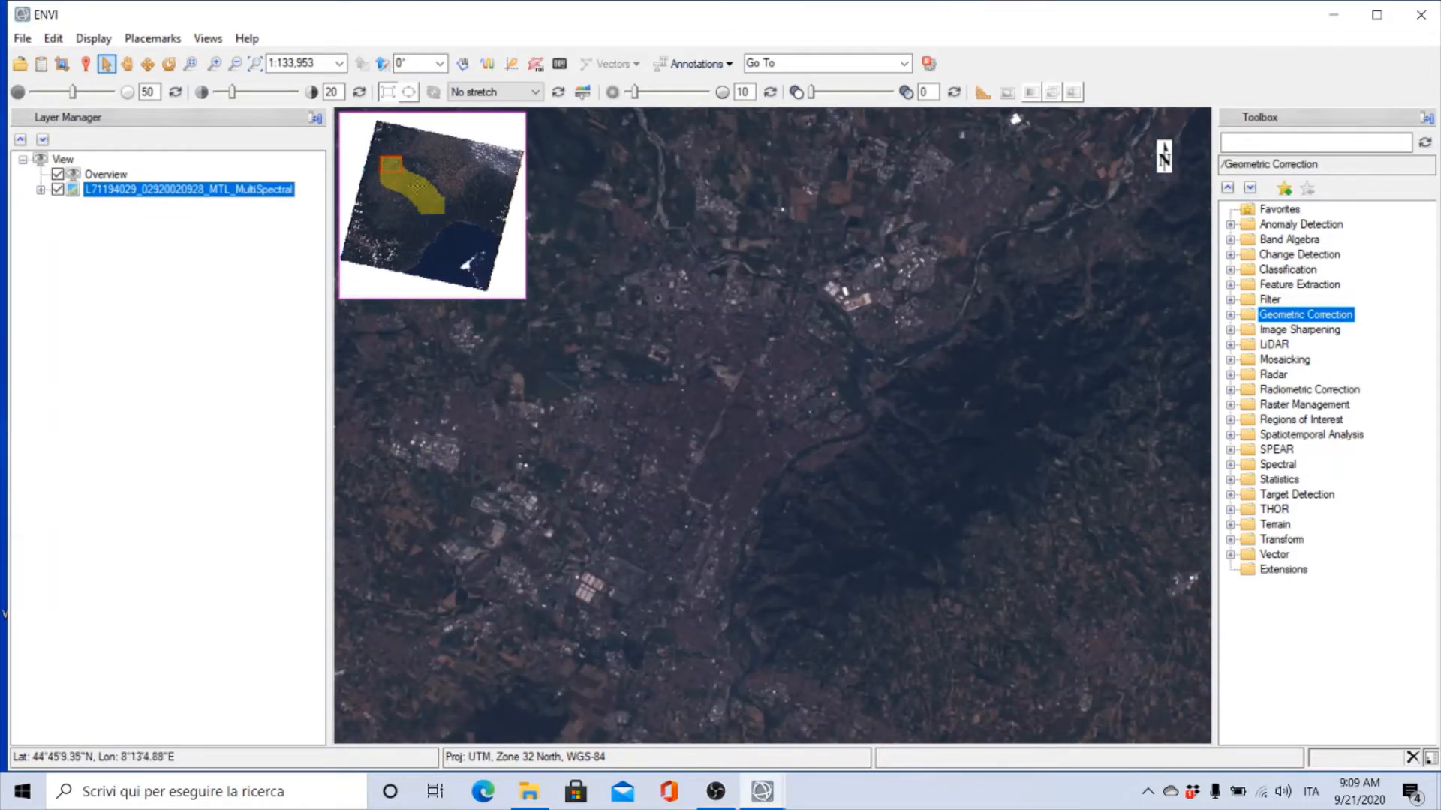
left_click_drag(391, 165, 459, 222)
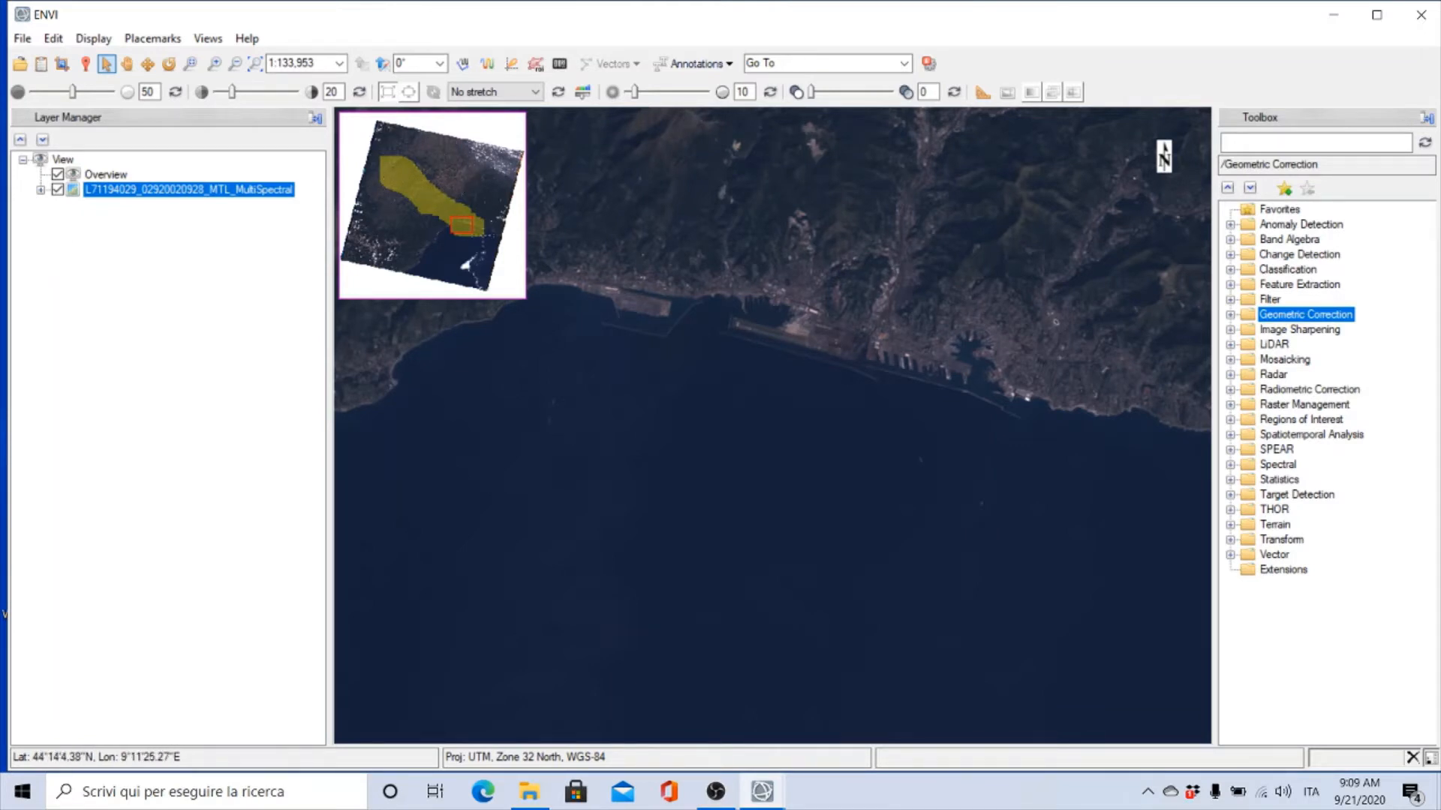
left_click(58, 175)
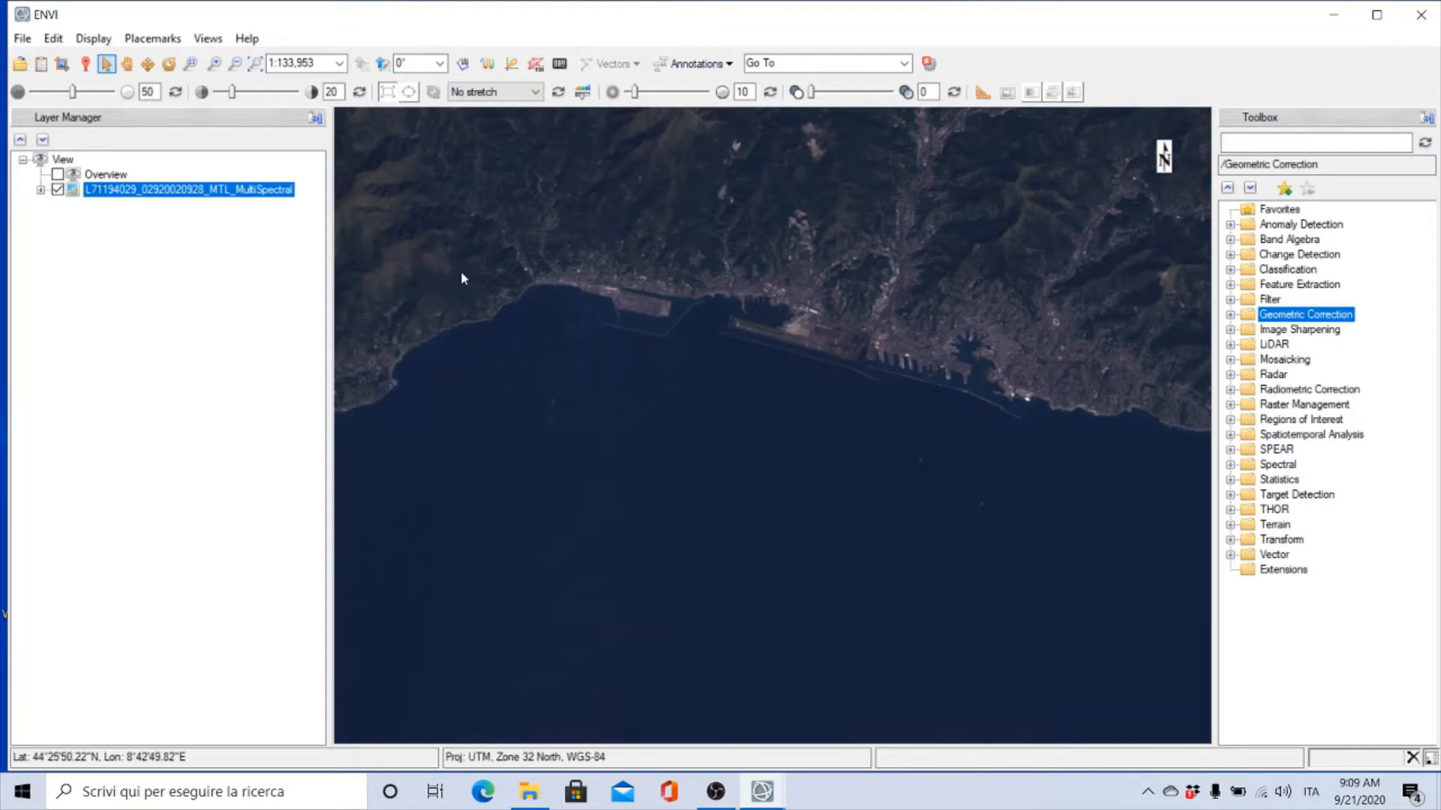
Pan the image inland and along the coast with the Pan tool, returning to the harbour area
left_click(127, 64)
left_click_drag(508, 283, 910, 460)
left_click_drag(698, 428, 975, 398)
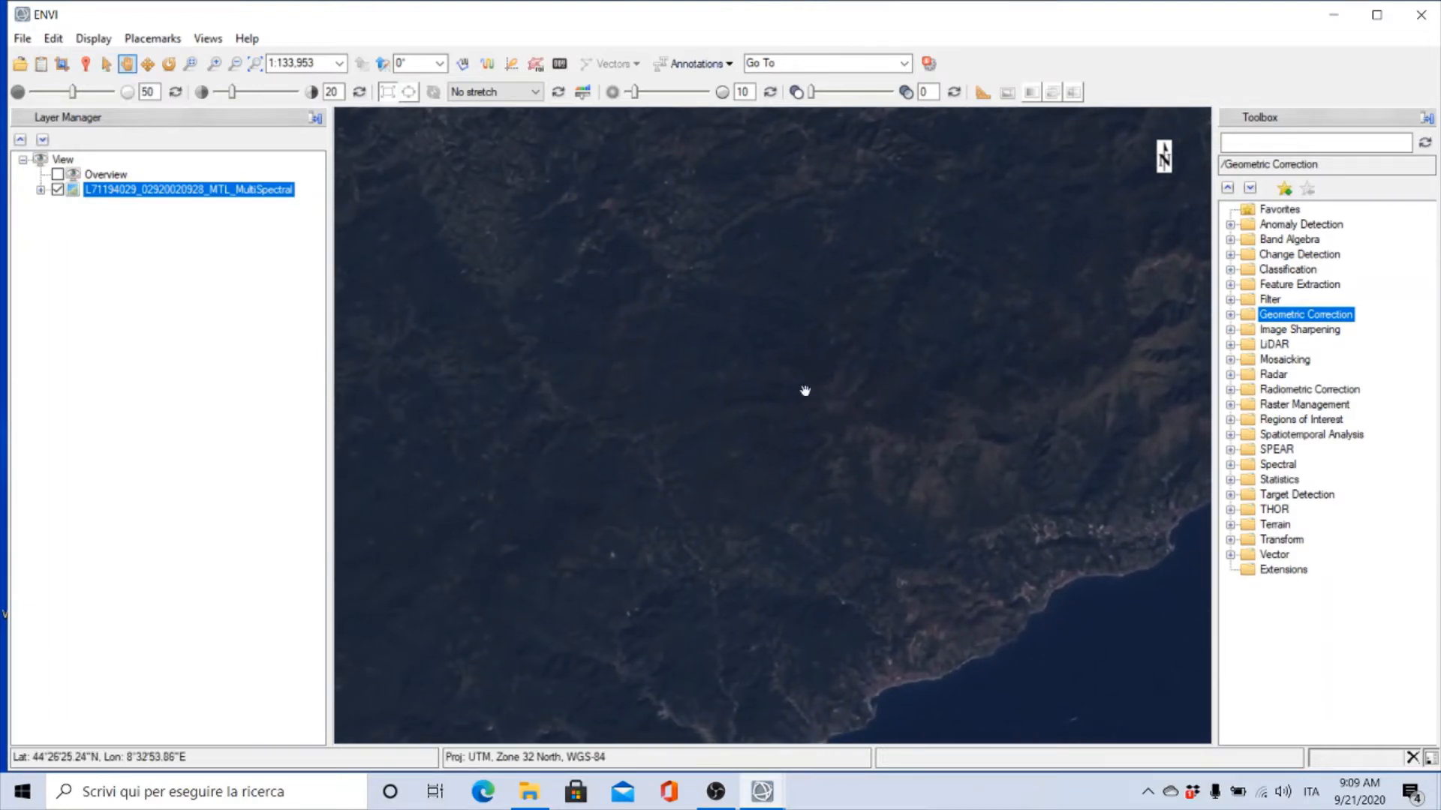
left_click_drag(761, 376, 499, 249)
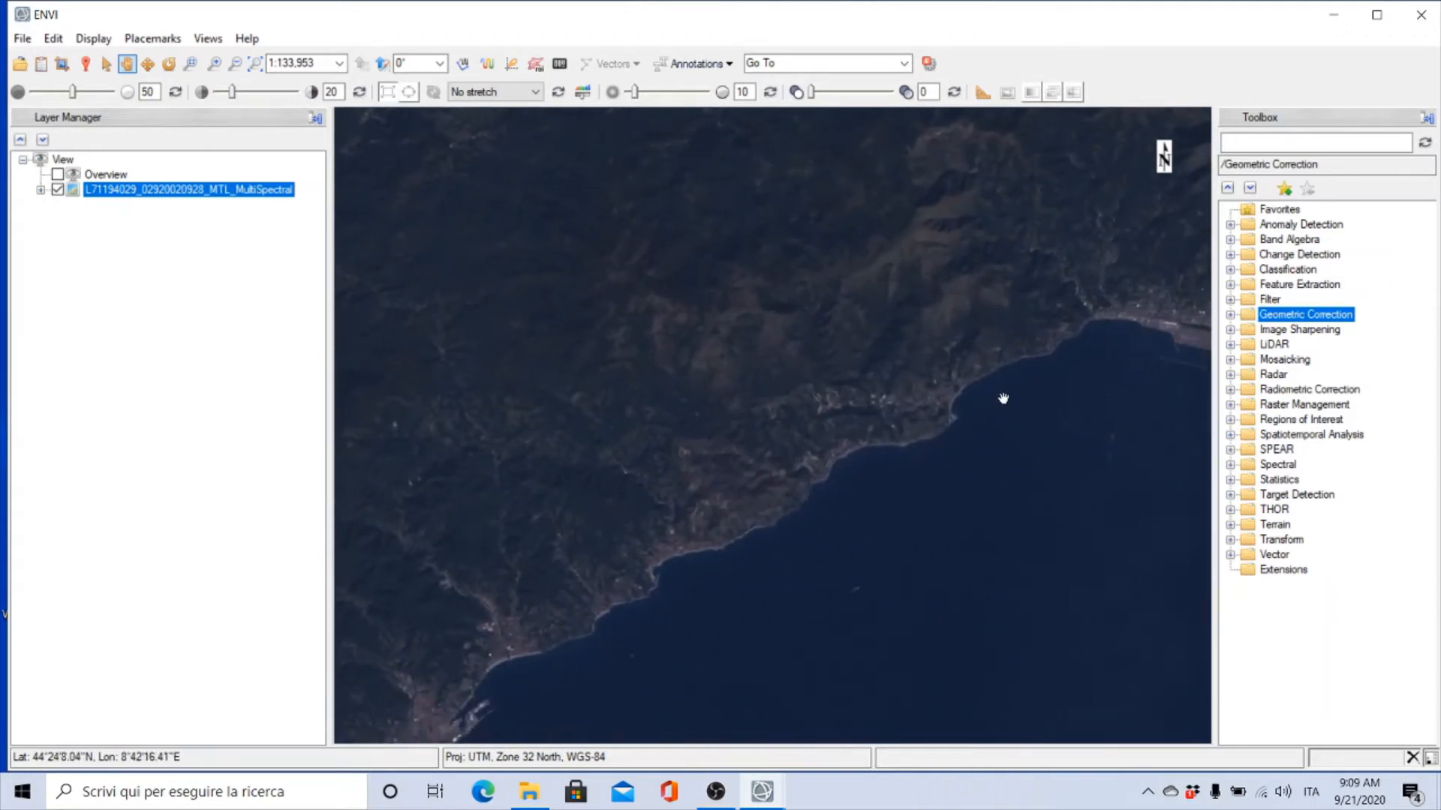
left_click_drag(1004, 399, 617, 510)
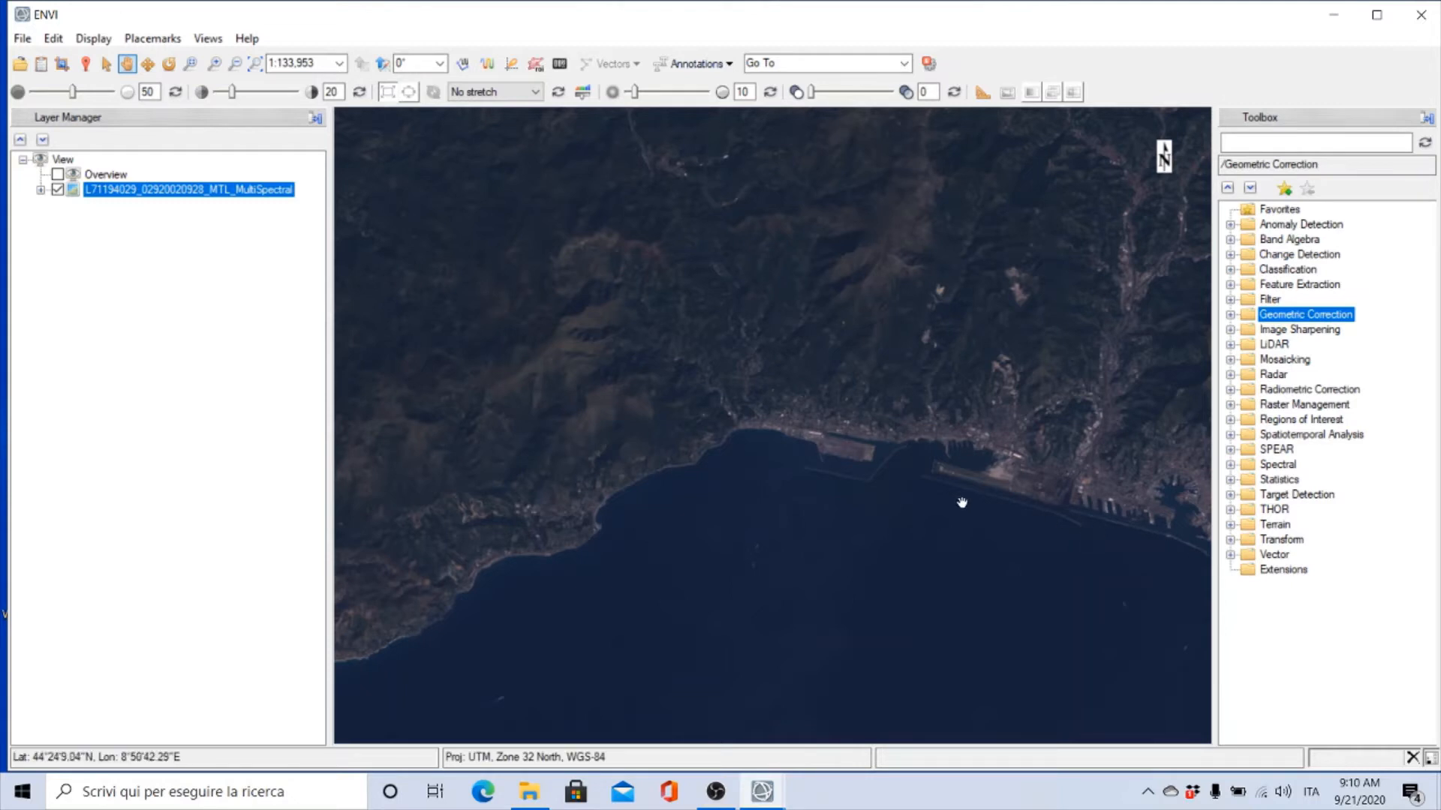
Glide across the image with the Fly tool to the river plain in the north
left_click(148, 64)
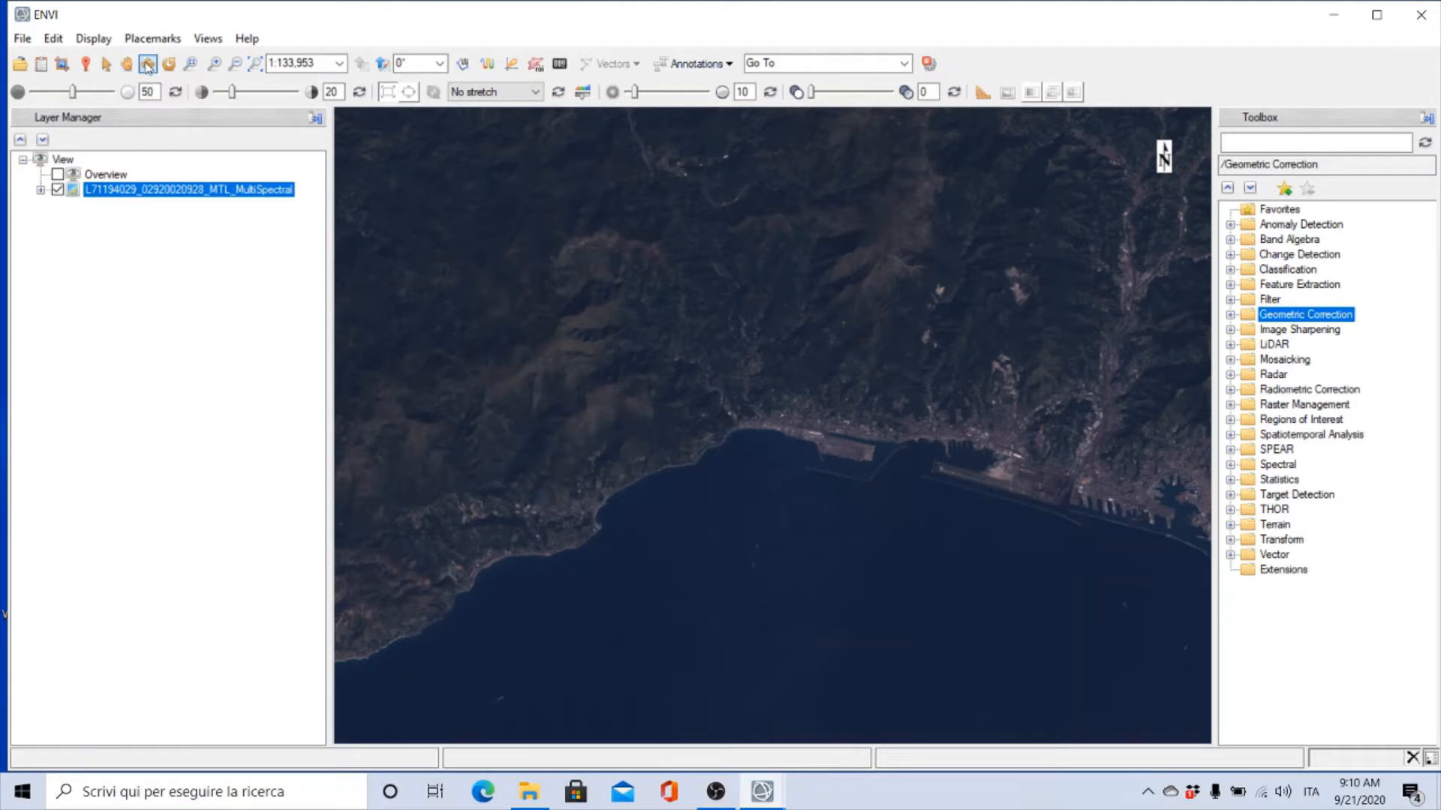
left_click(893, 437)
left_click_drag(933, 446, 824, 359)
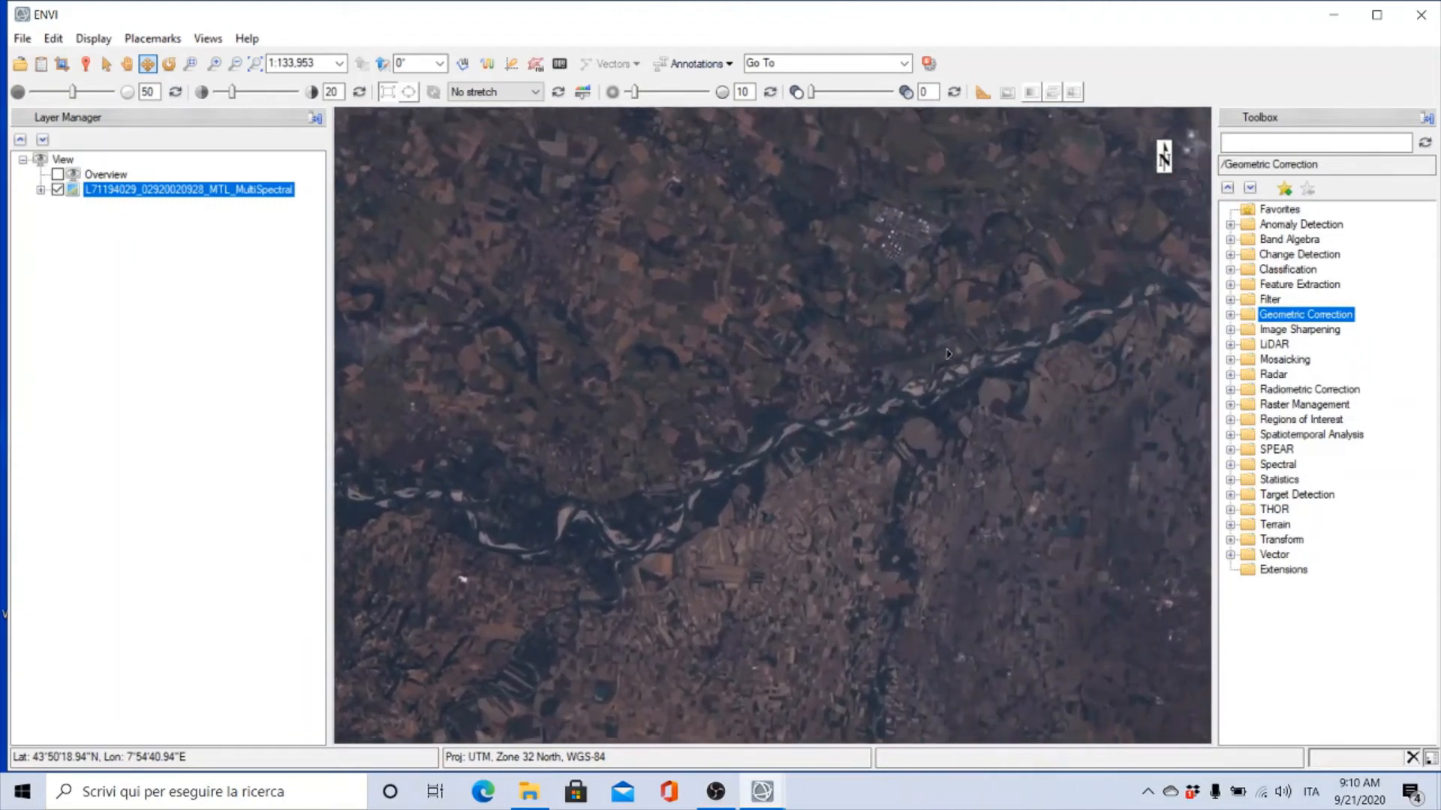
left_click_drag(939, 476, 422, 247)
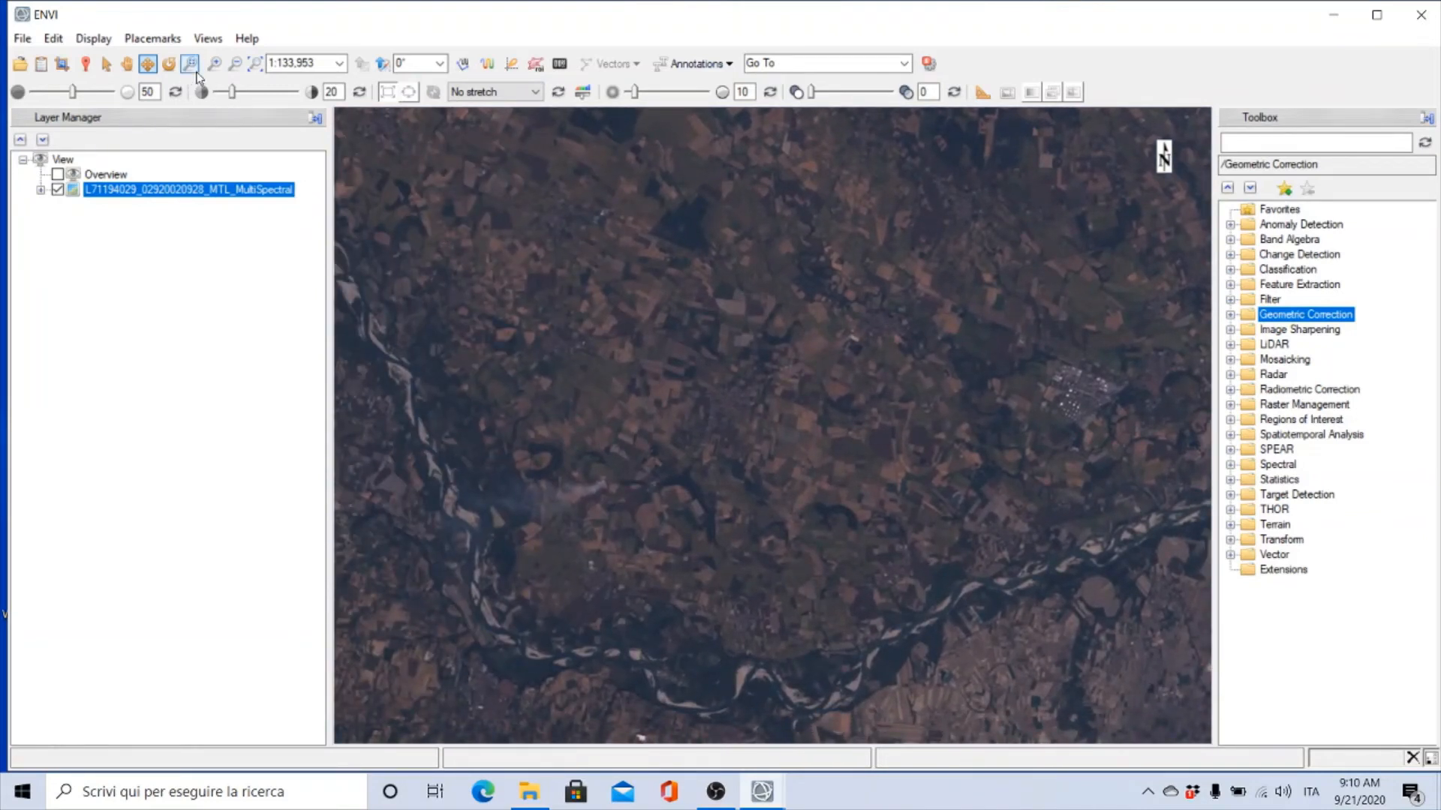
Zoom the image out to 1:261,628, return to the Select tool and zoom out further to 1:998,031
left_click(235, 67)
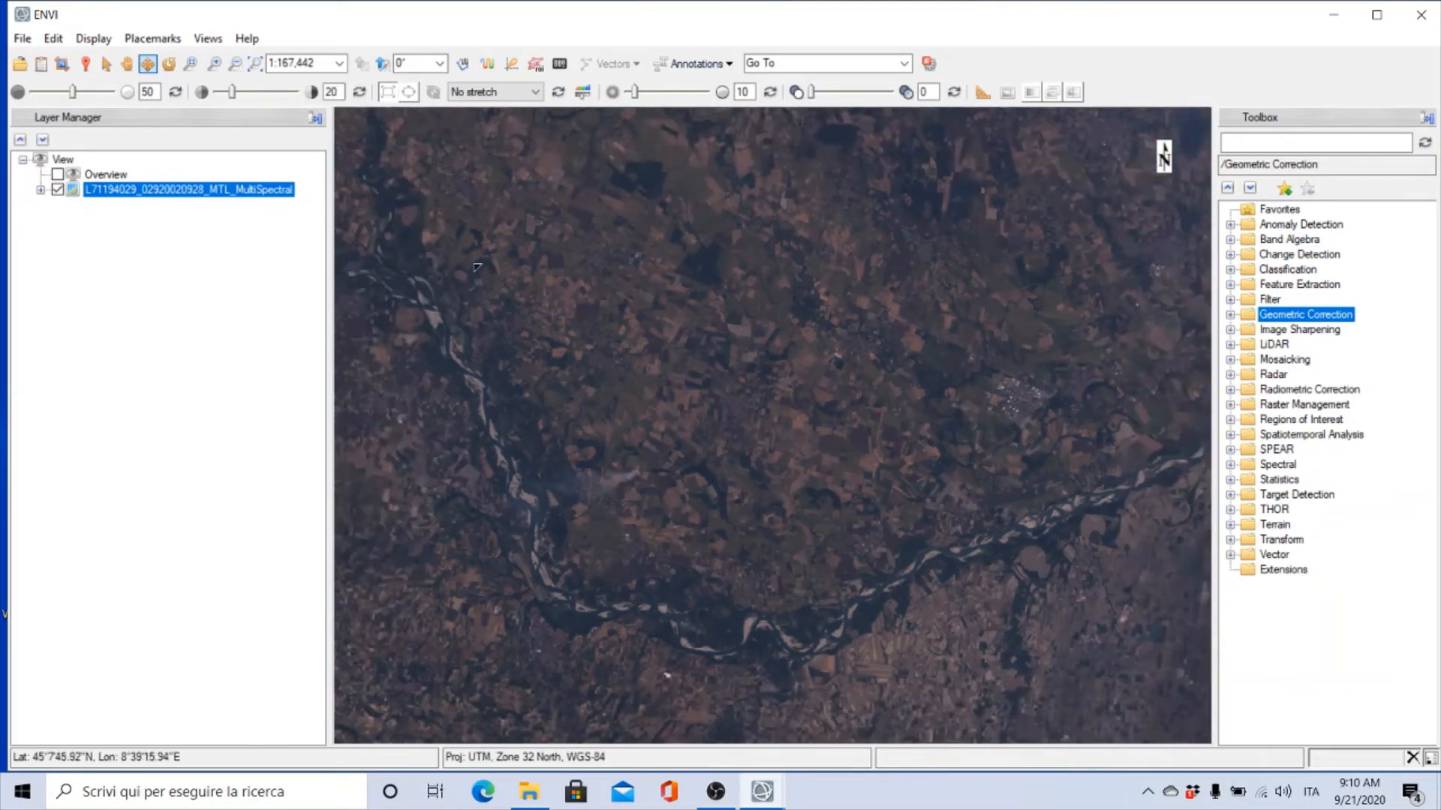
left_click(235, 68)
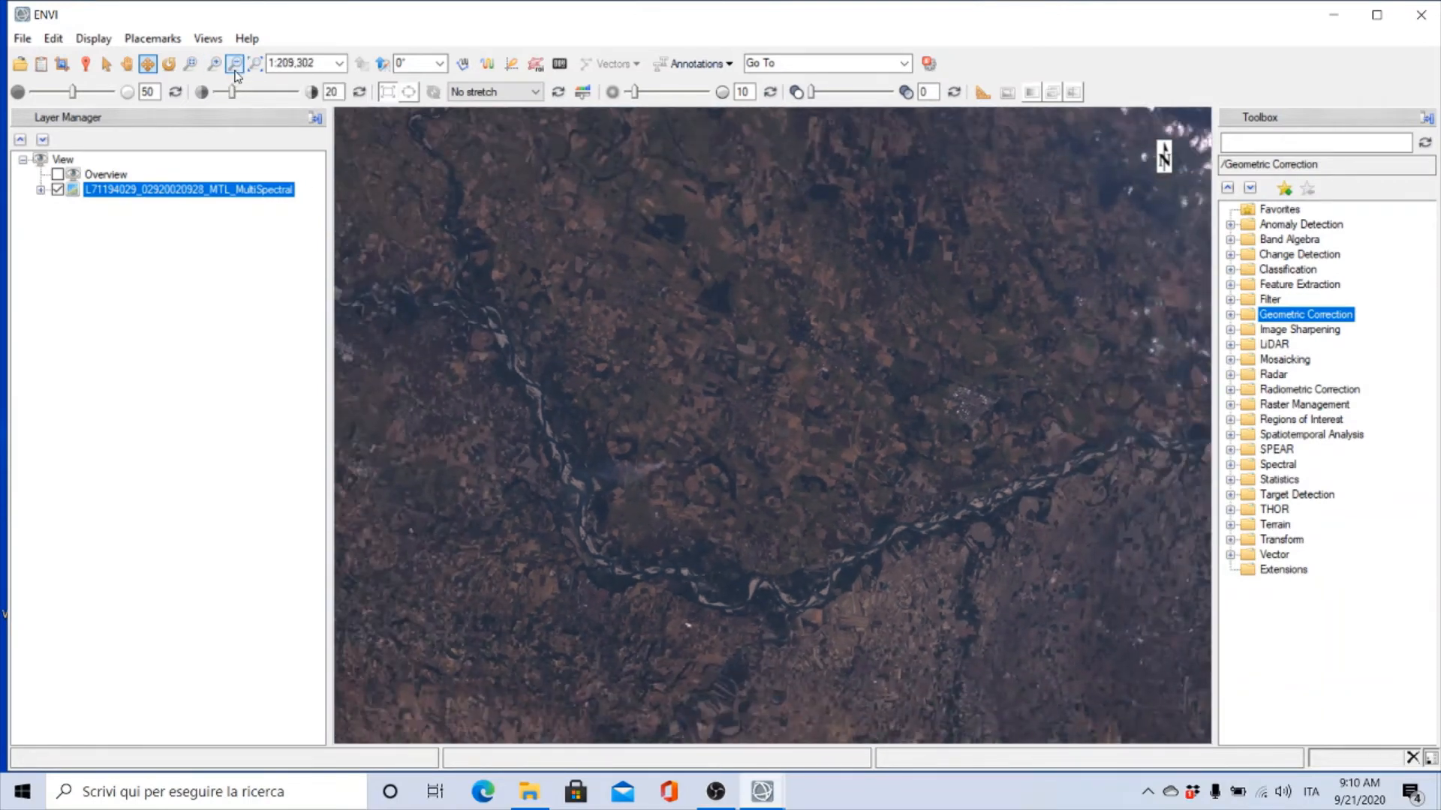
left_click(235, 67)
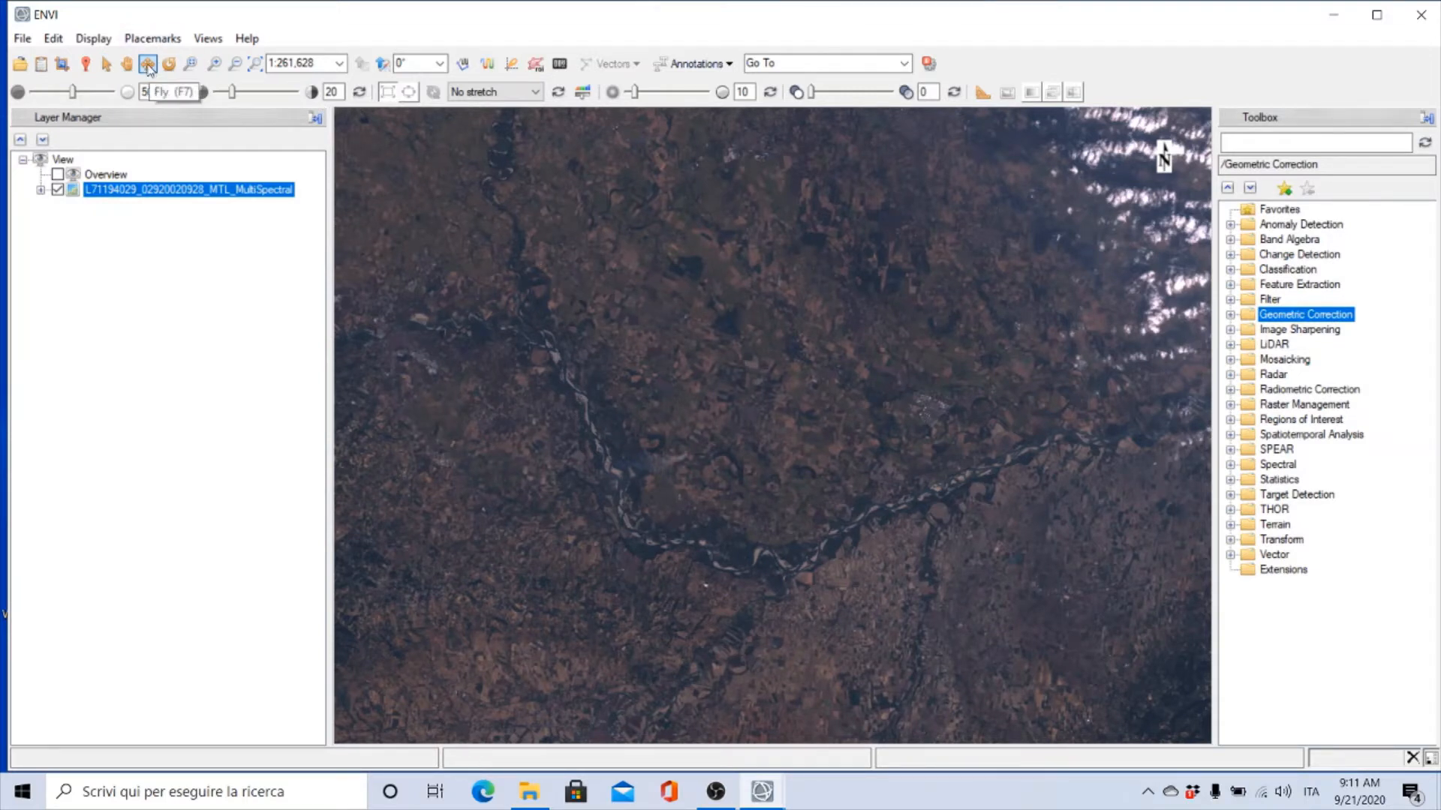
left_click(107, 64)
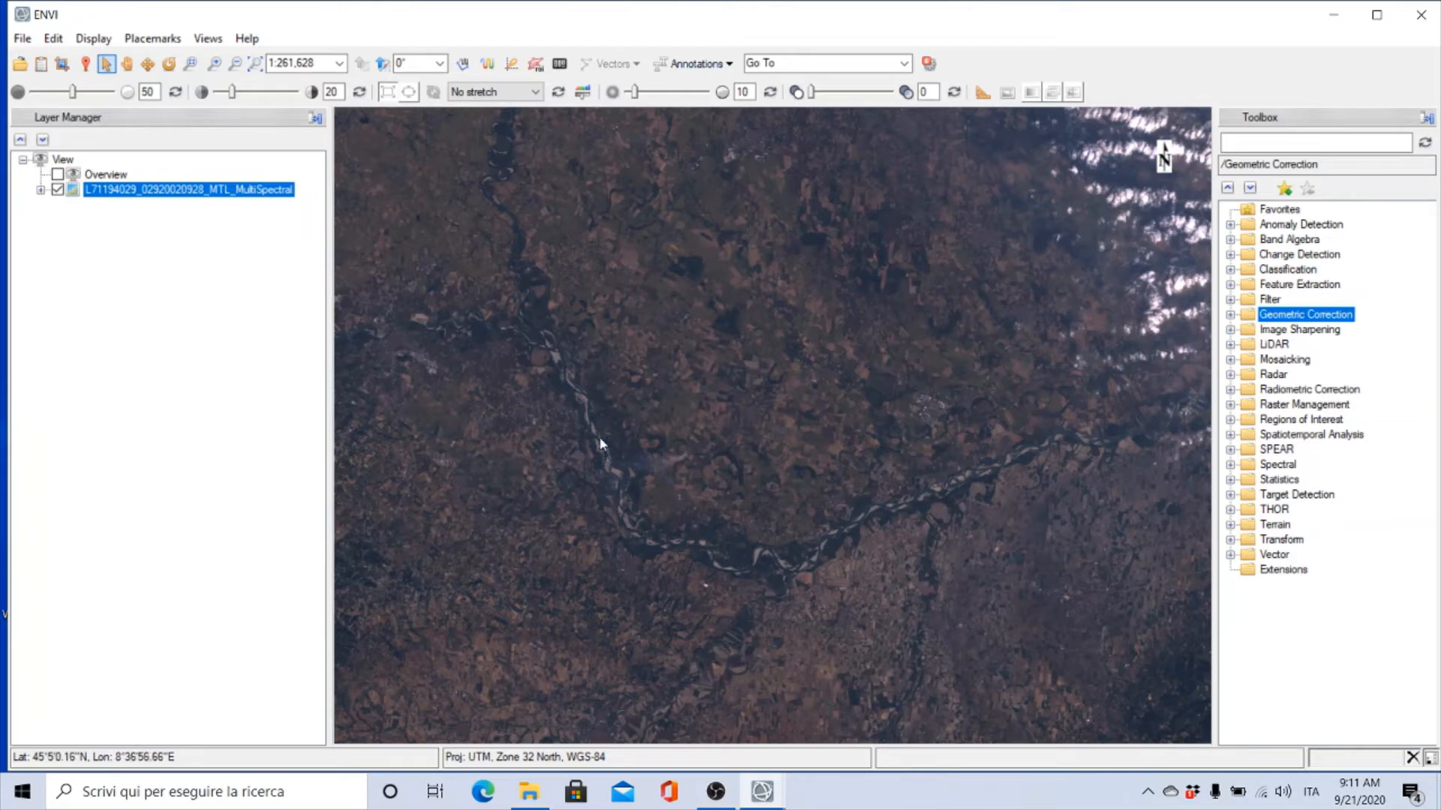
scroll(767, 411, "down", 1)
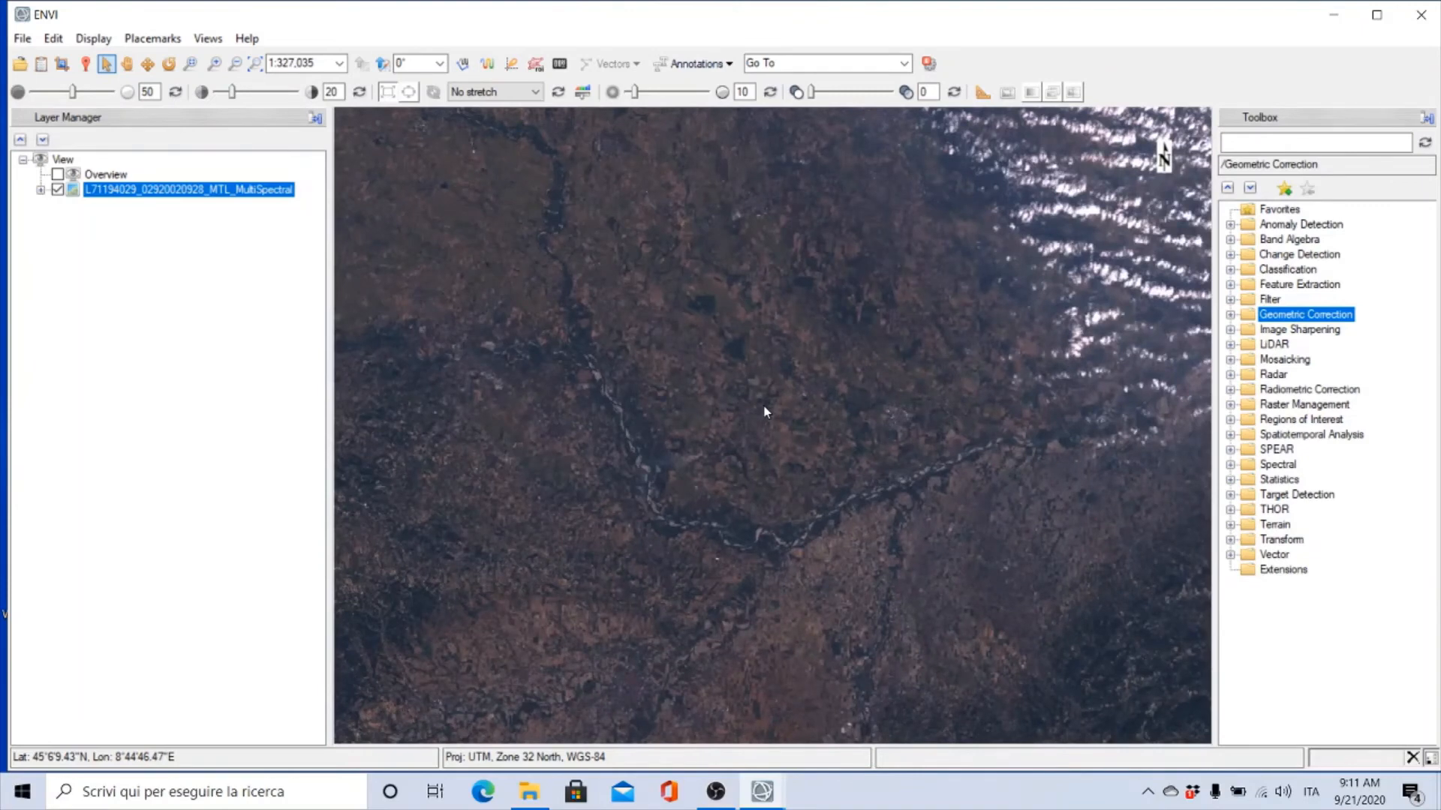
scroll(765, 412, "down", 5)
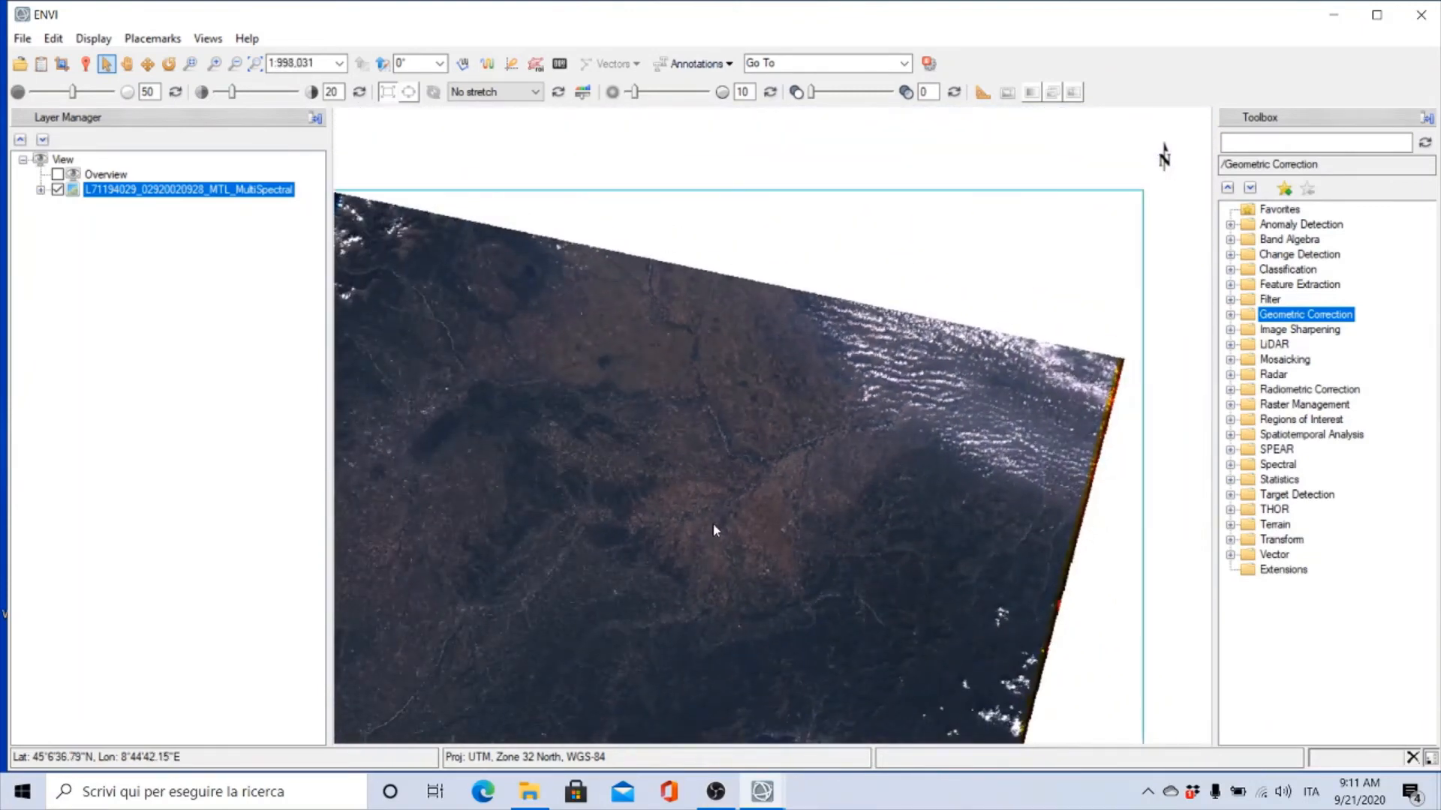
Pan to the central part of the scene and zoom in and out around it with the Pan tool active
left_click(127, 63)
left_click_drag(476, 476, 610, 297)
scroll(610, 297, "up", 3)
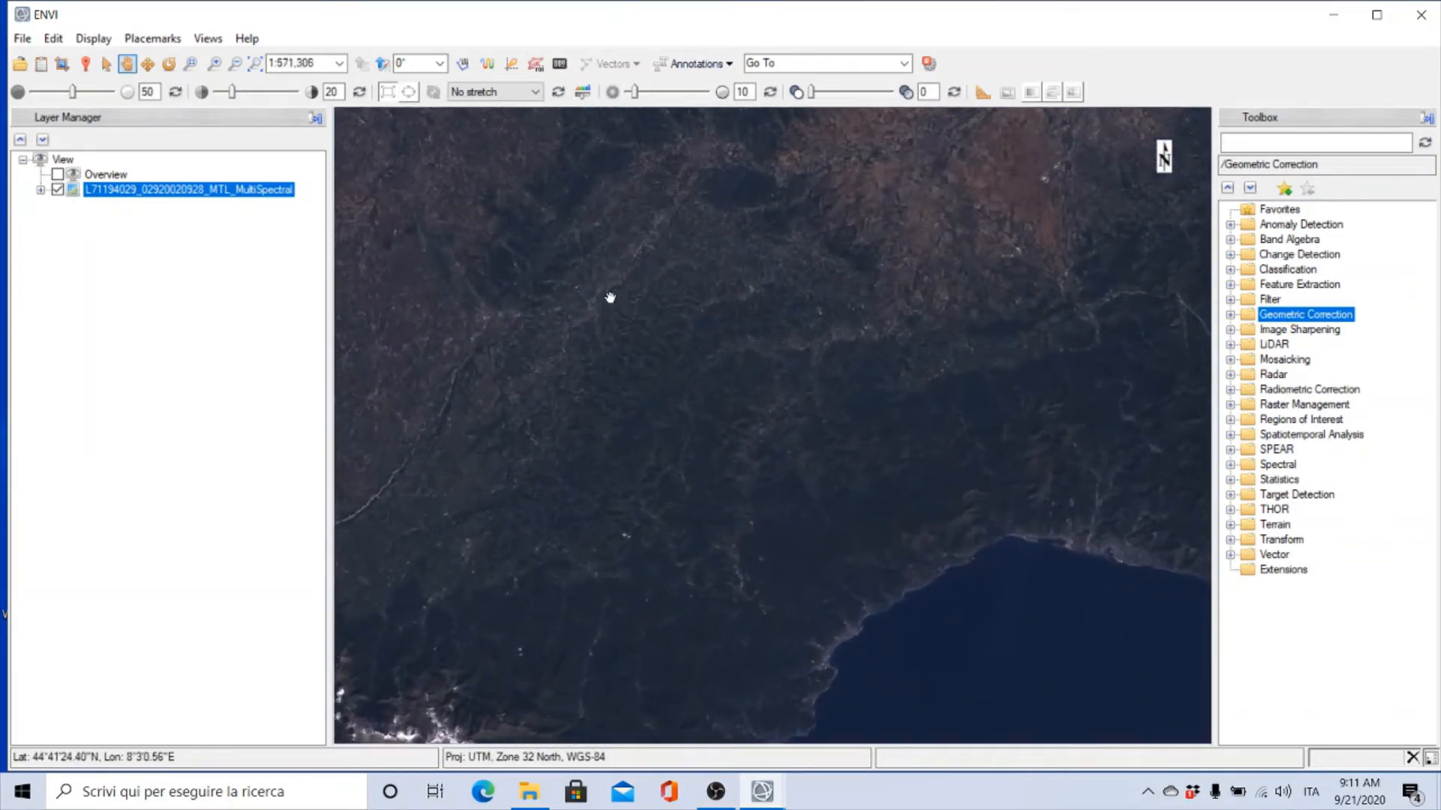
scroll(610, 297, "up", 2)
scroll(609, 298, "down", 6)
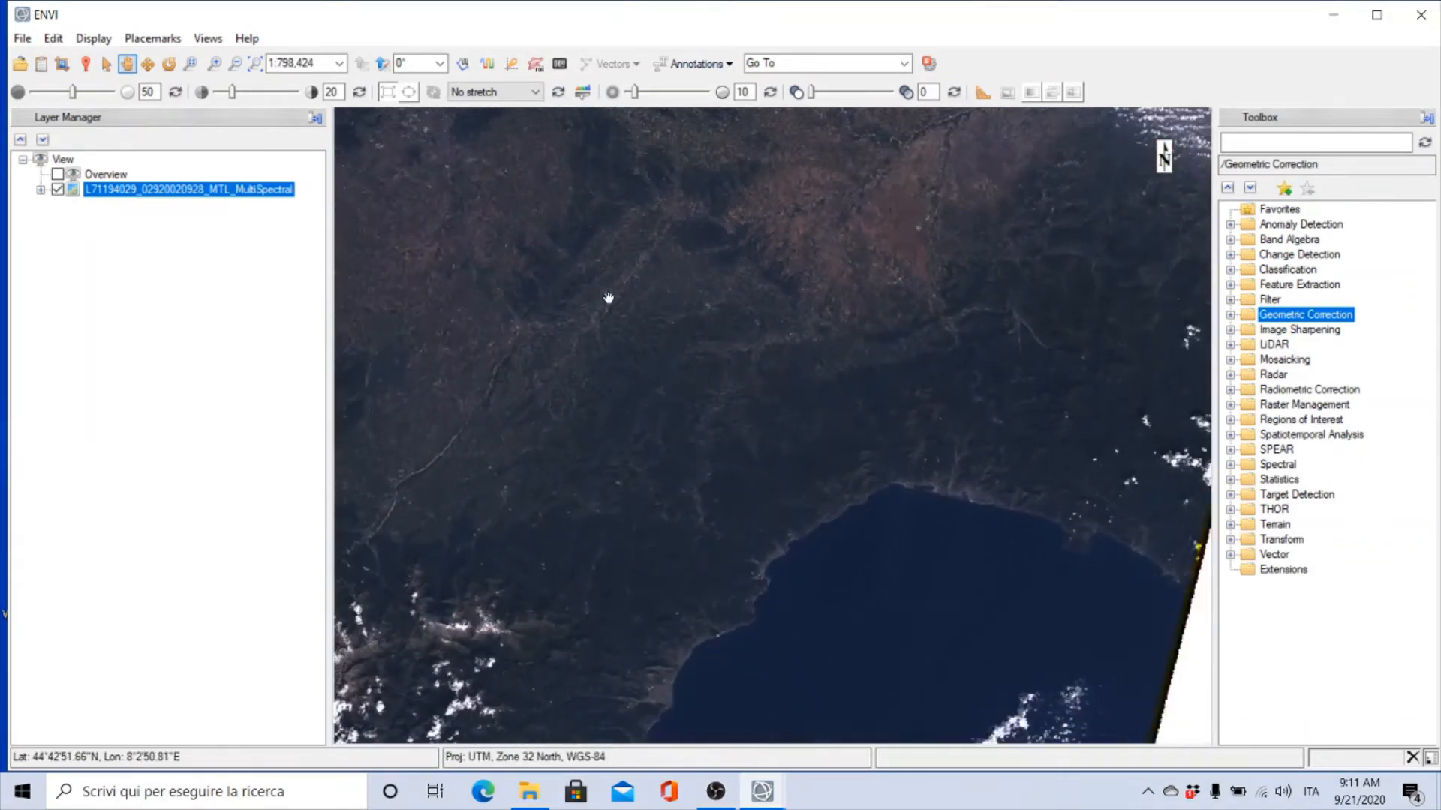
scroll(679, 435, "up", 3)
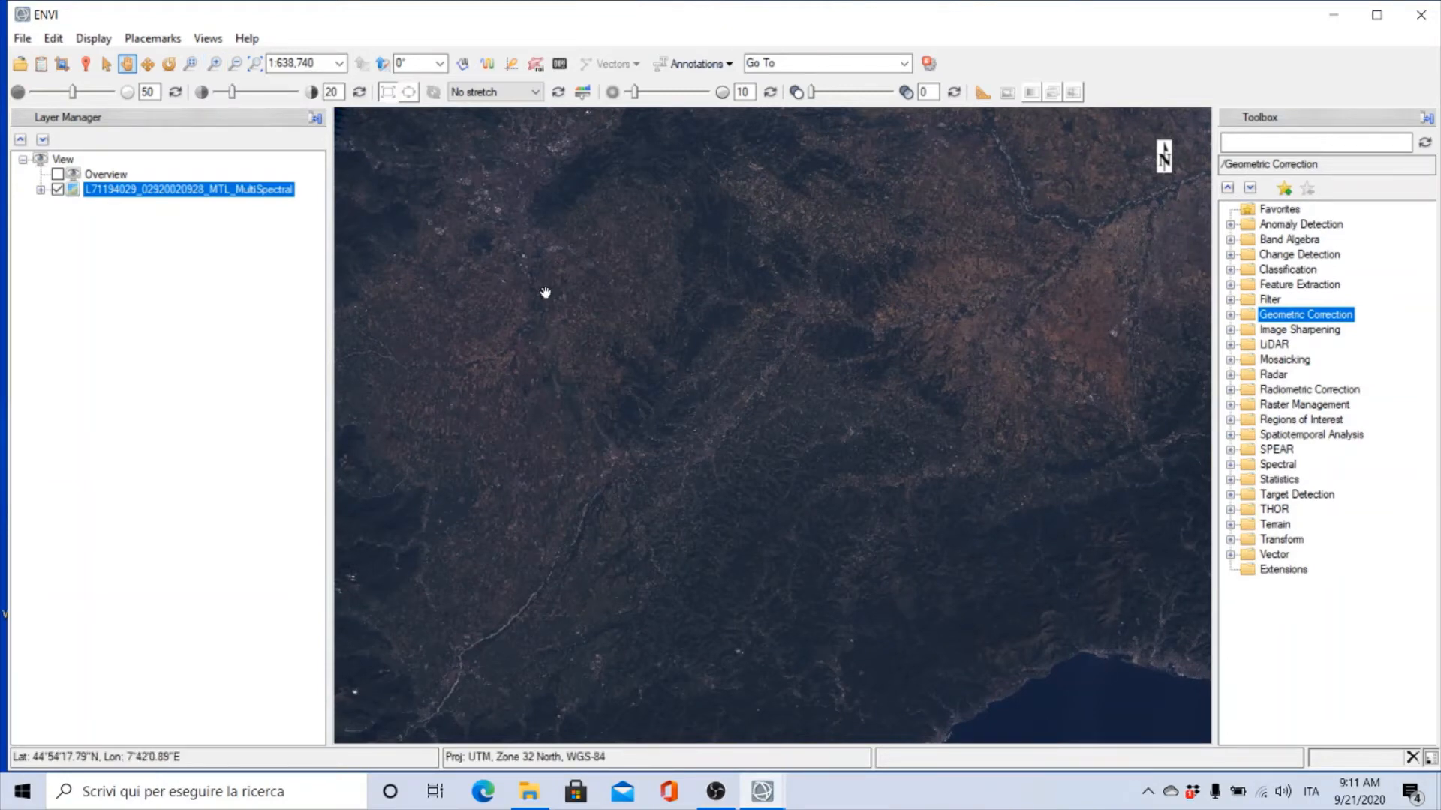
Zoom in on a boxed area of the central valley with the Zoom tool, and zoom in and out around it
scroll(546, 293, "down", 1)
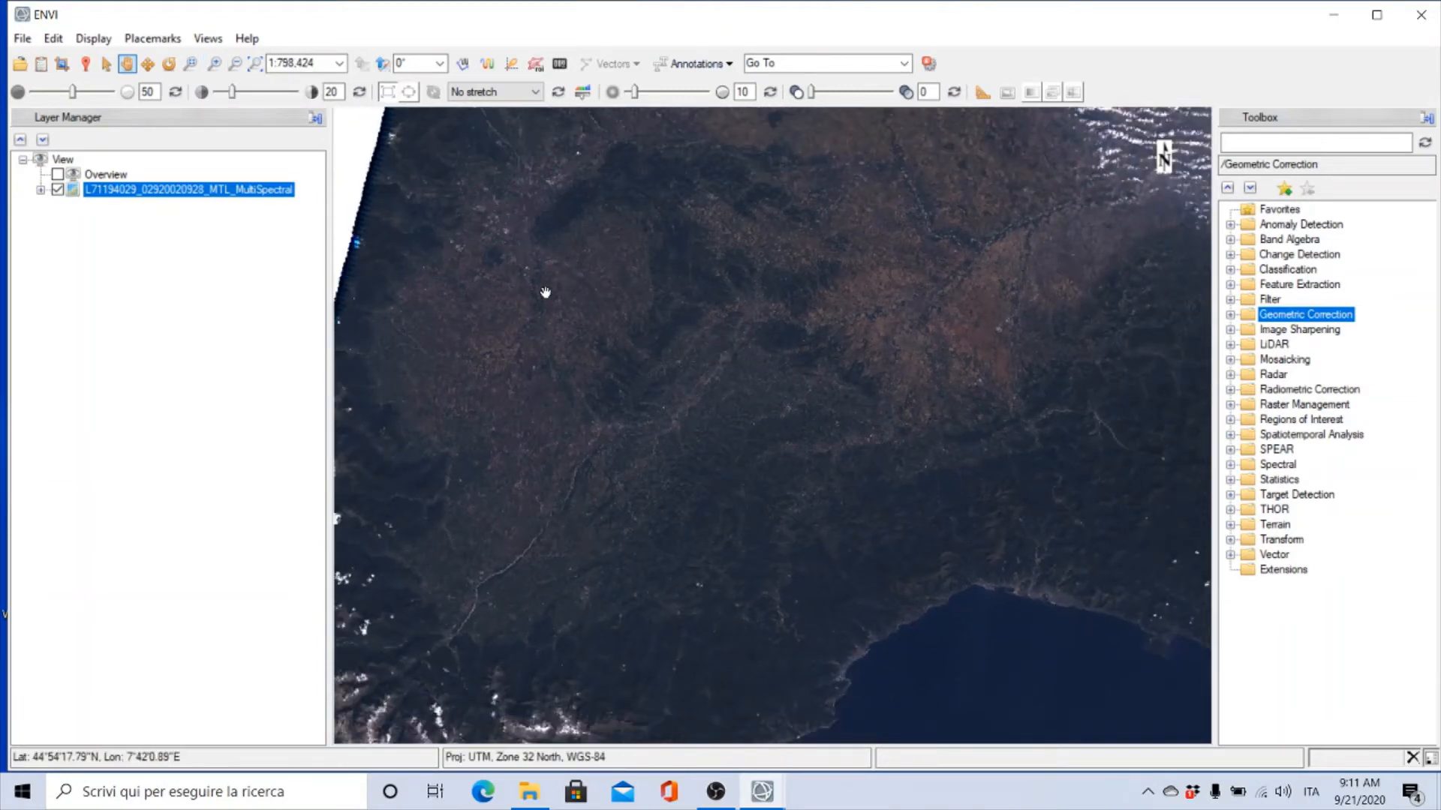
left_click(190, 65)
left_click_drag(587, 265, 847, 508)
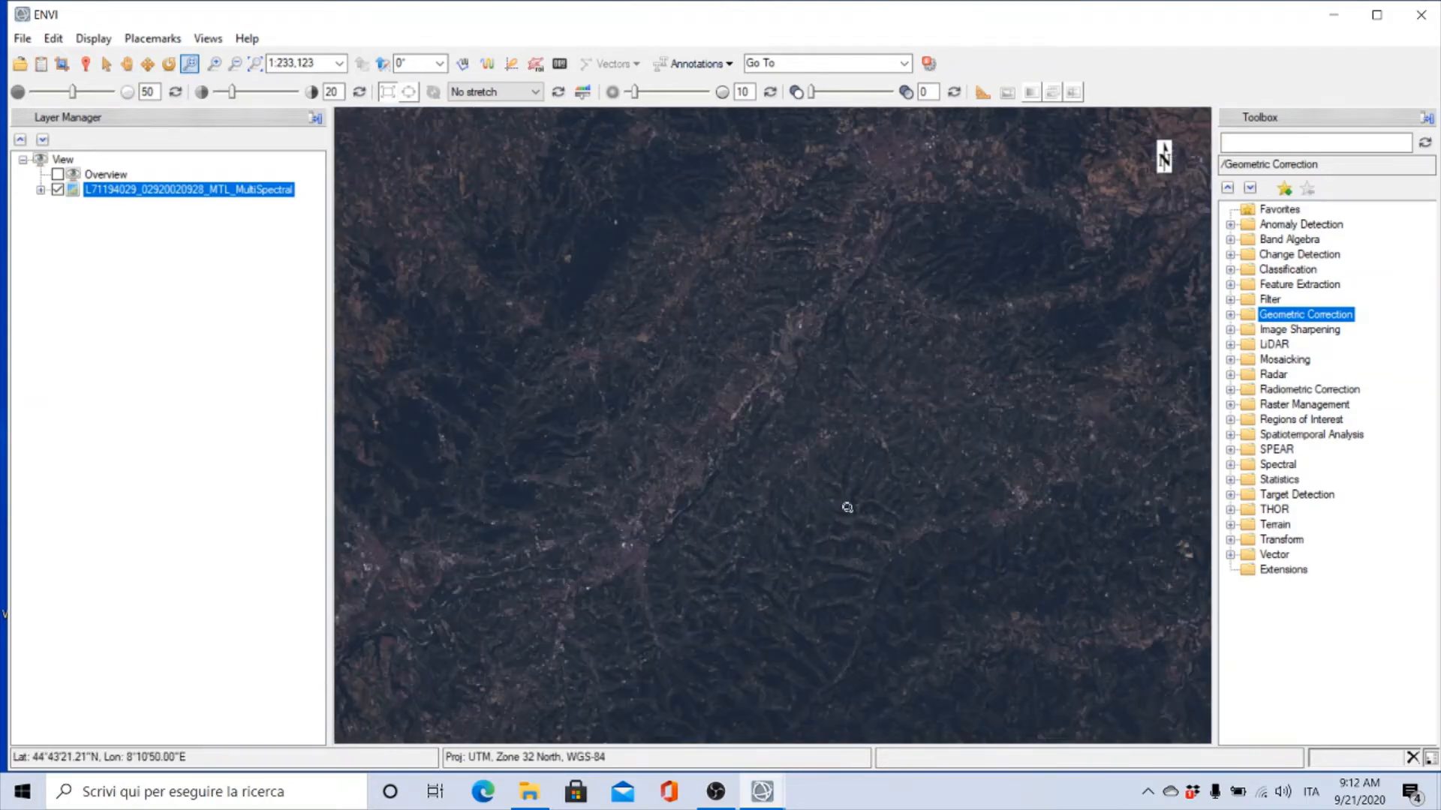
scroll(847, 508, "up", 2)
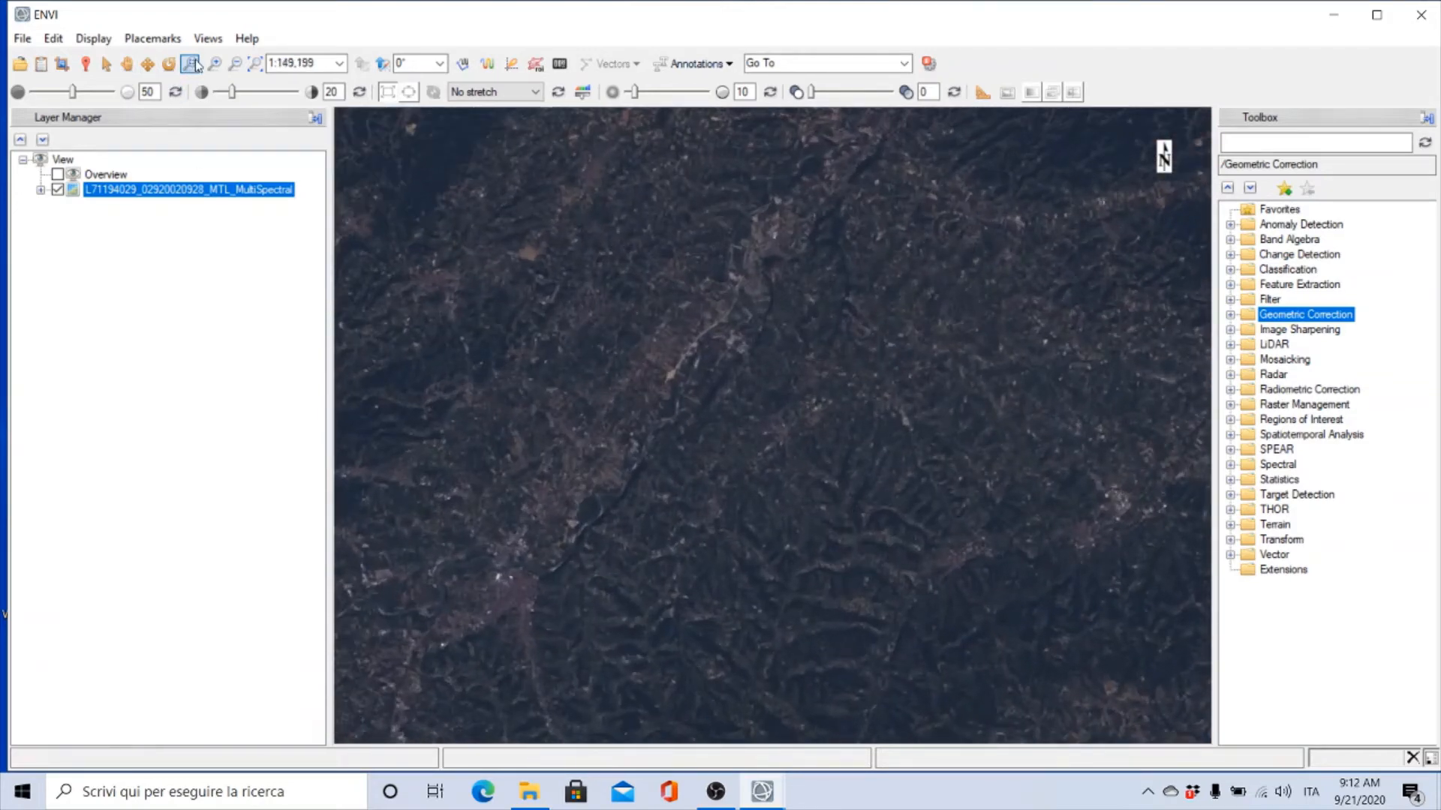
scroll(566, 360, "down", 5)
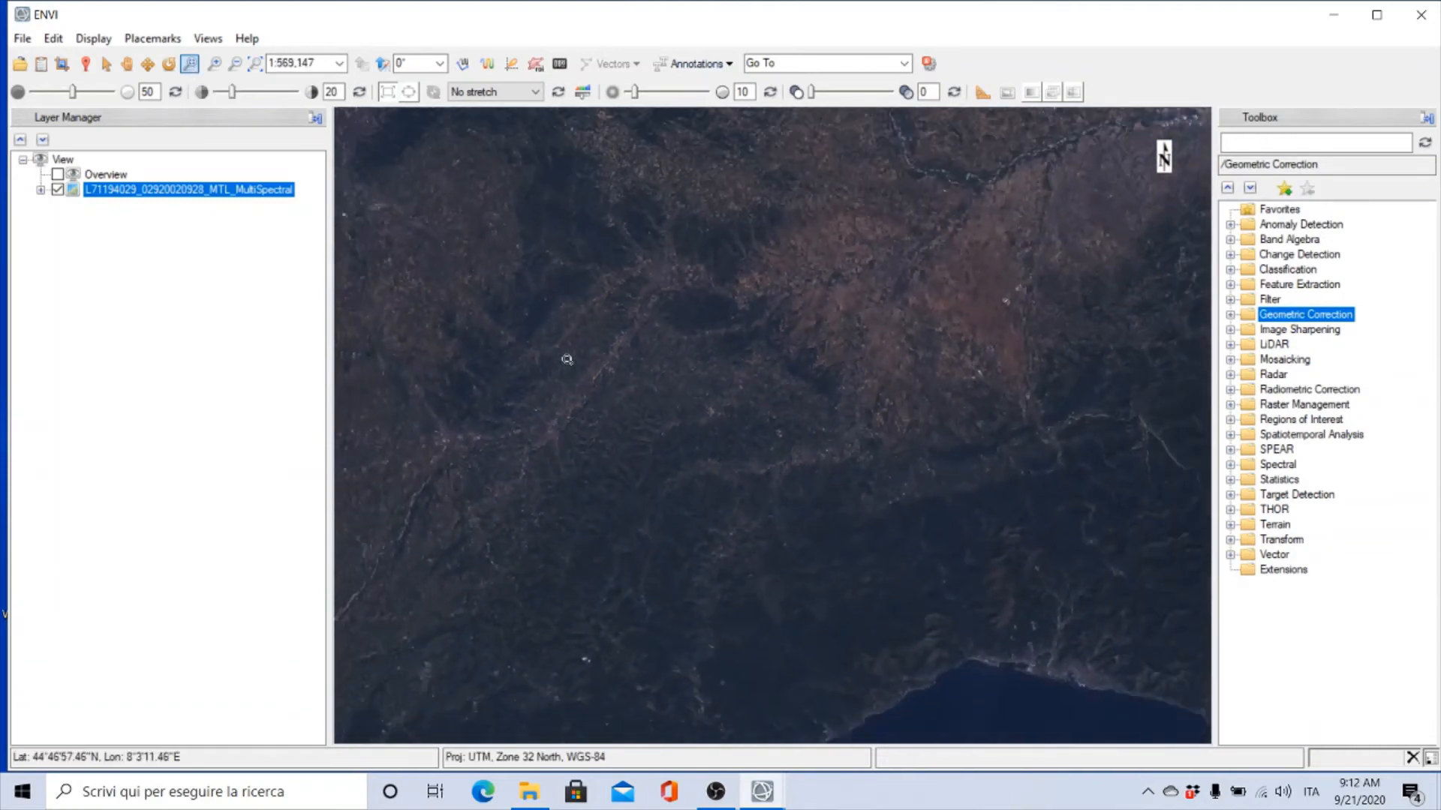
scroll(567, 359, "up", 1)
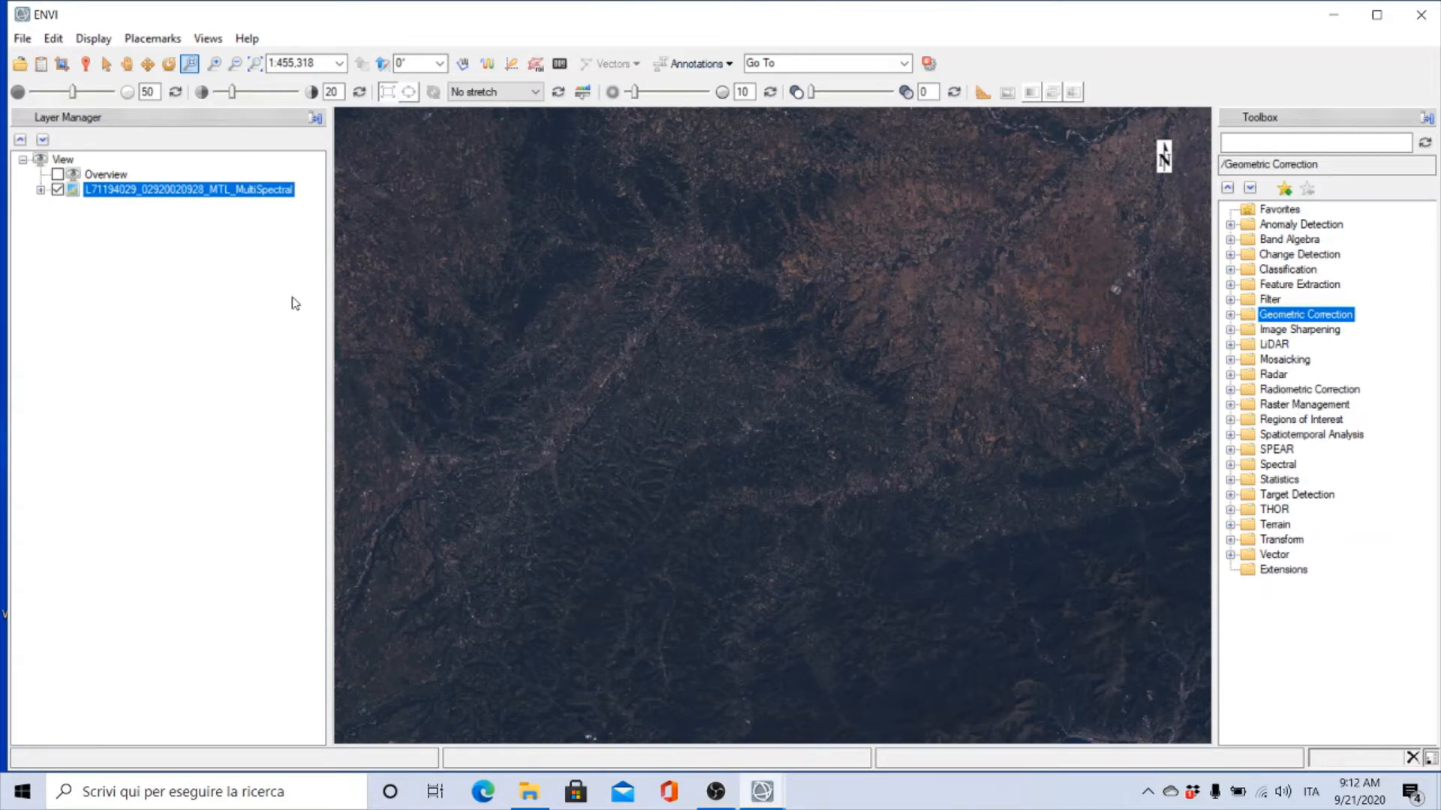
Return to the Select tool and review the options available for the multispectral layer without choosing one
left_click(106, 64)
right_click(91, 195)
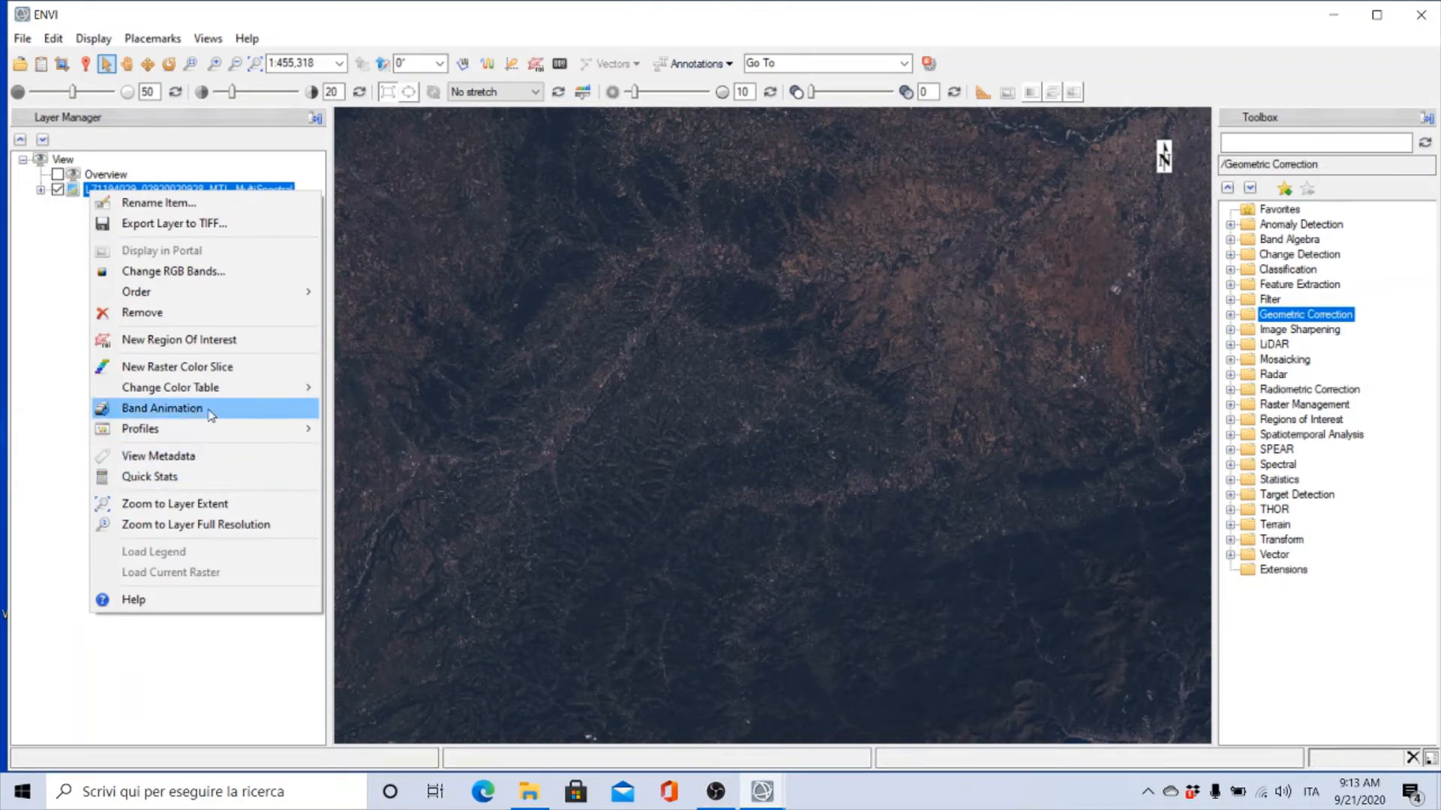
left_click(480, 15)
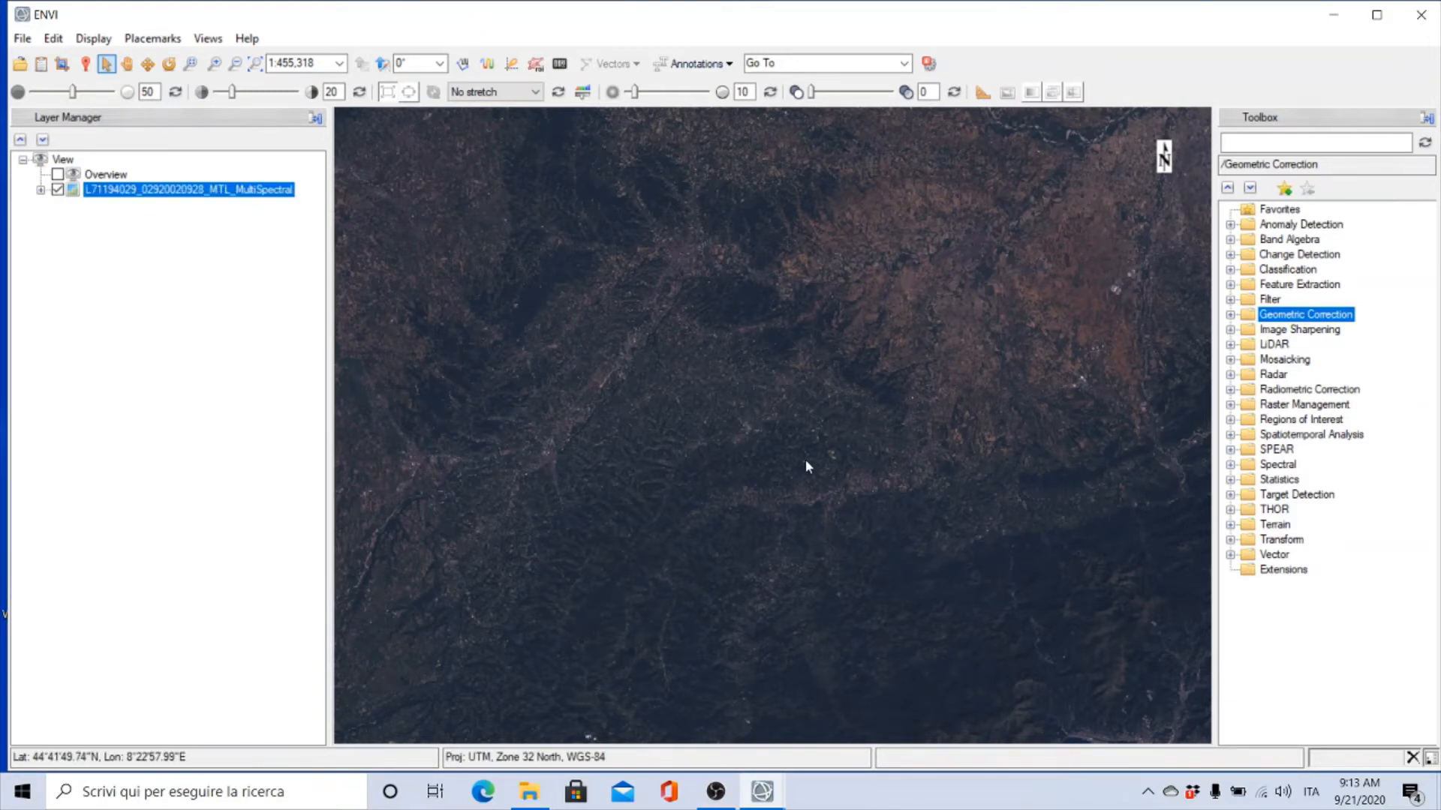
Zoom out to 1:889,293 and pan to the scene's northwest corner and back, showing the overview and hiding it again
scroll(807, 466, "down", 1)
scroll(807, 466, "down", 2)
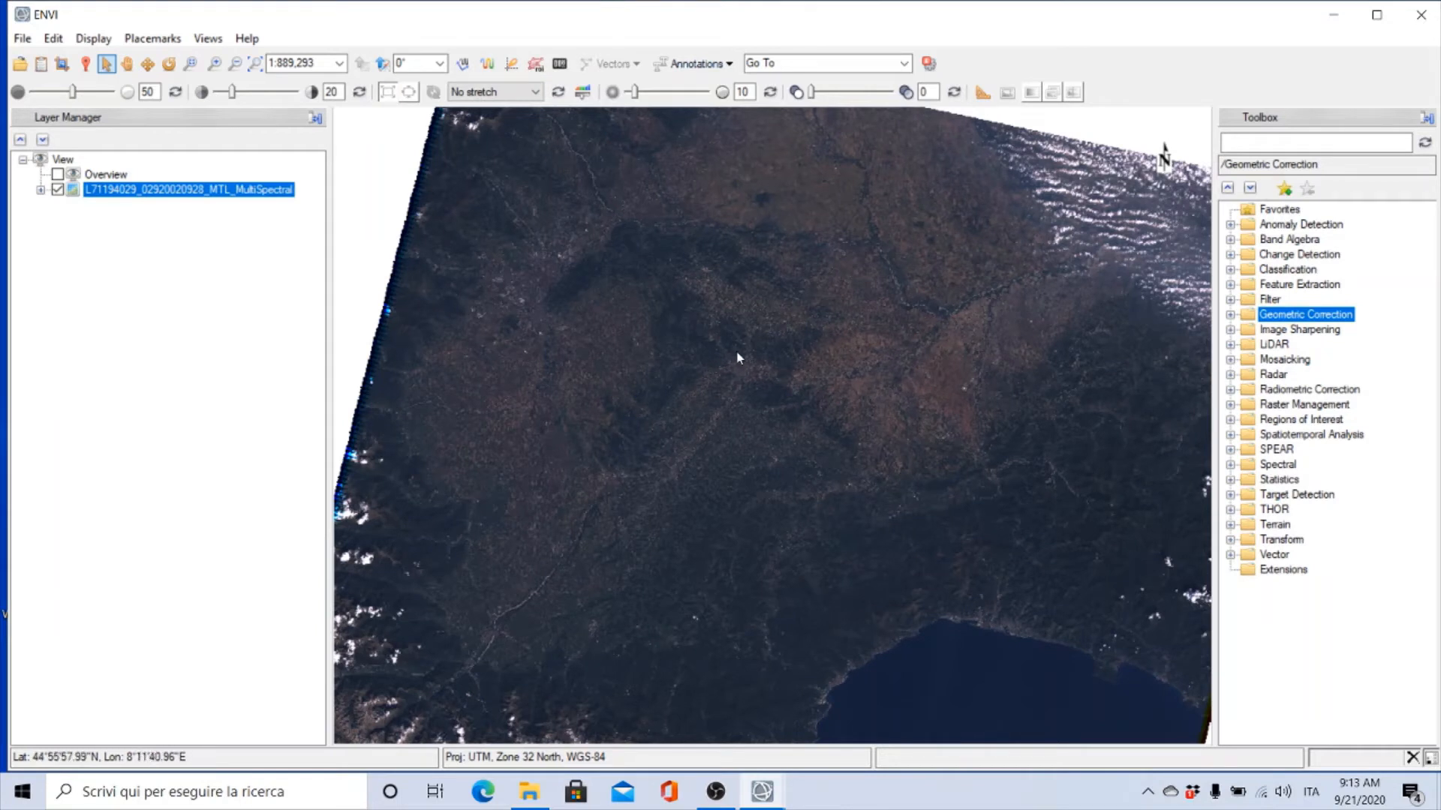
left_click(58, 176)
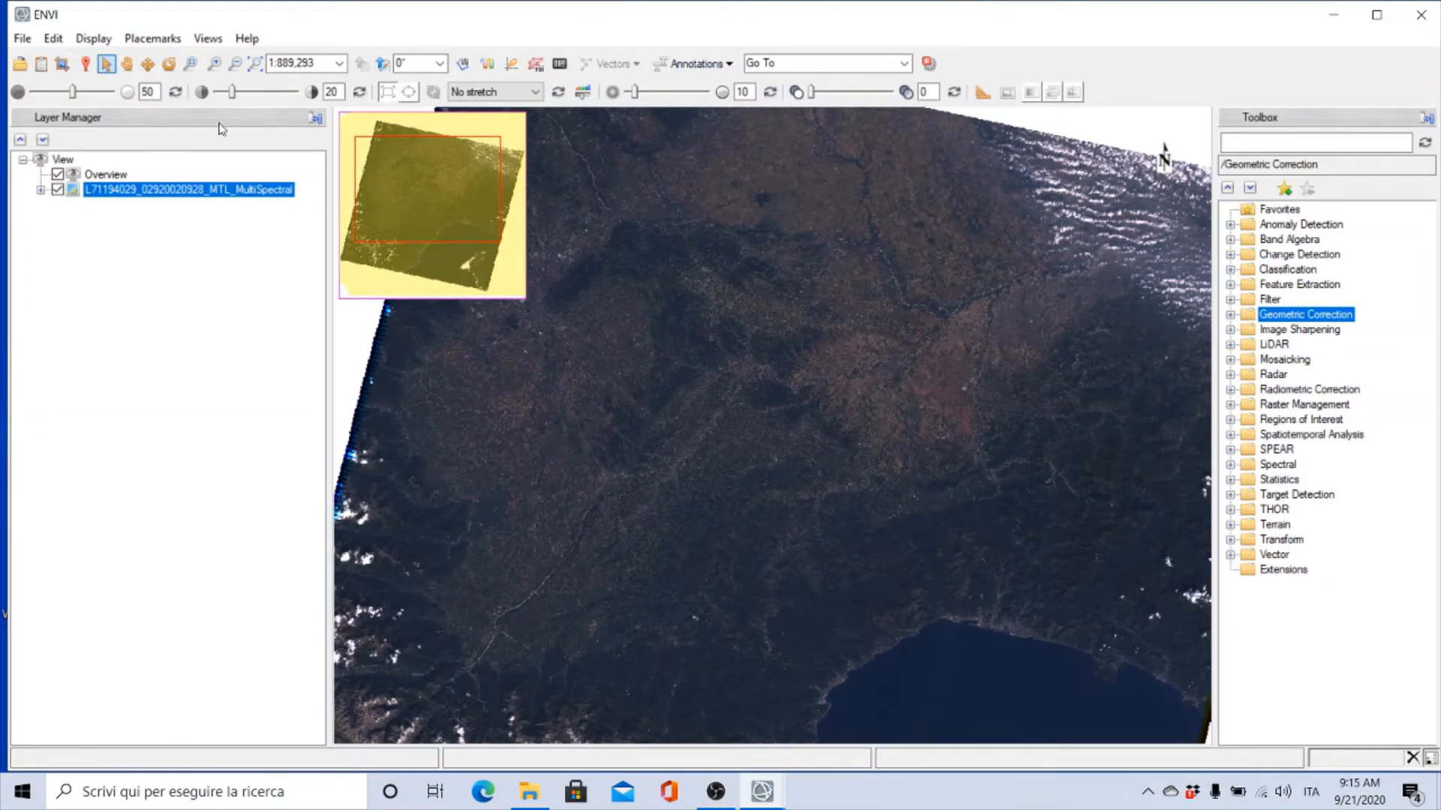
left_click(127, 65)
left_click_drag(447, 438, 630, 505)
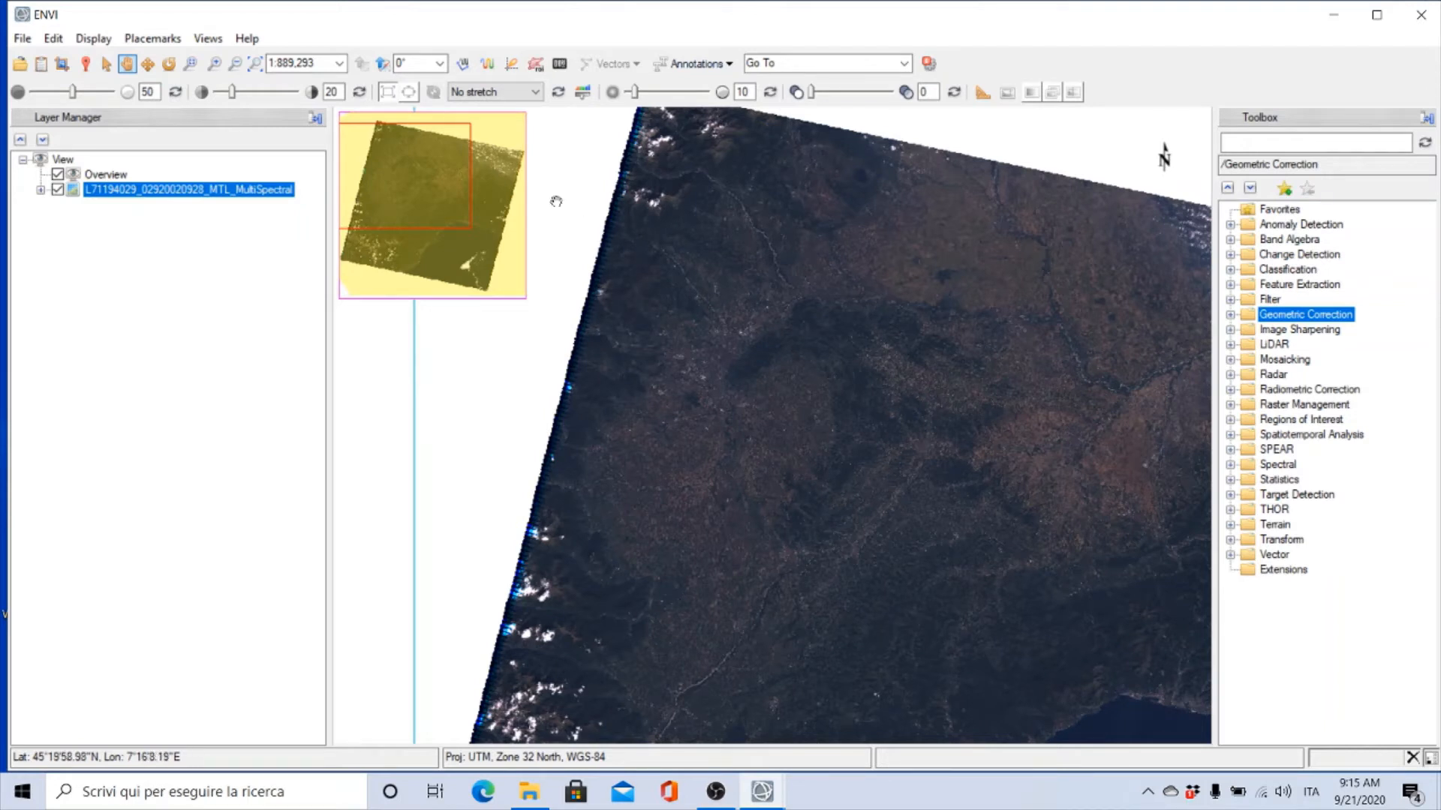
left_click(57, 175)
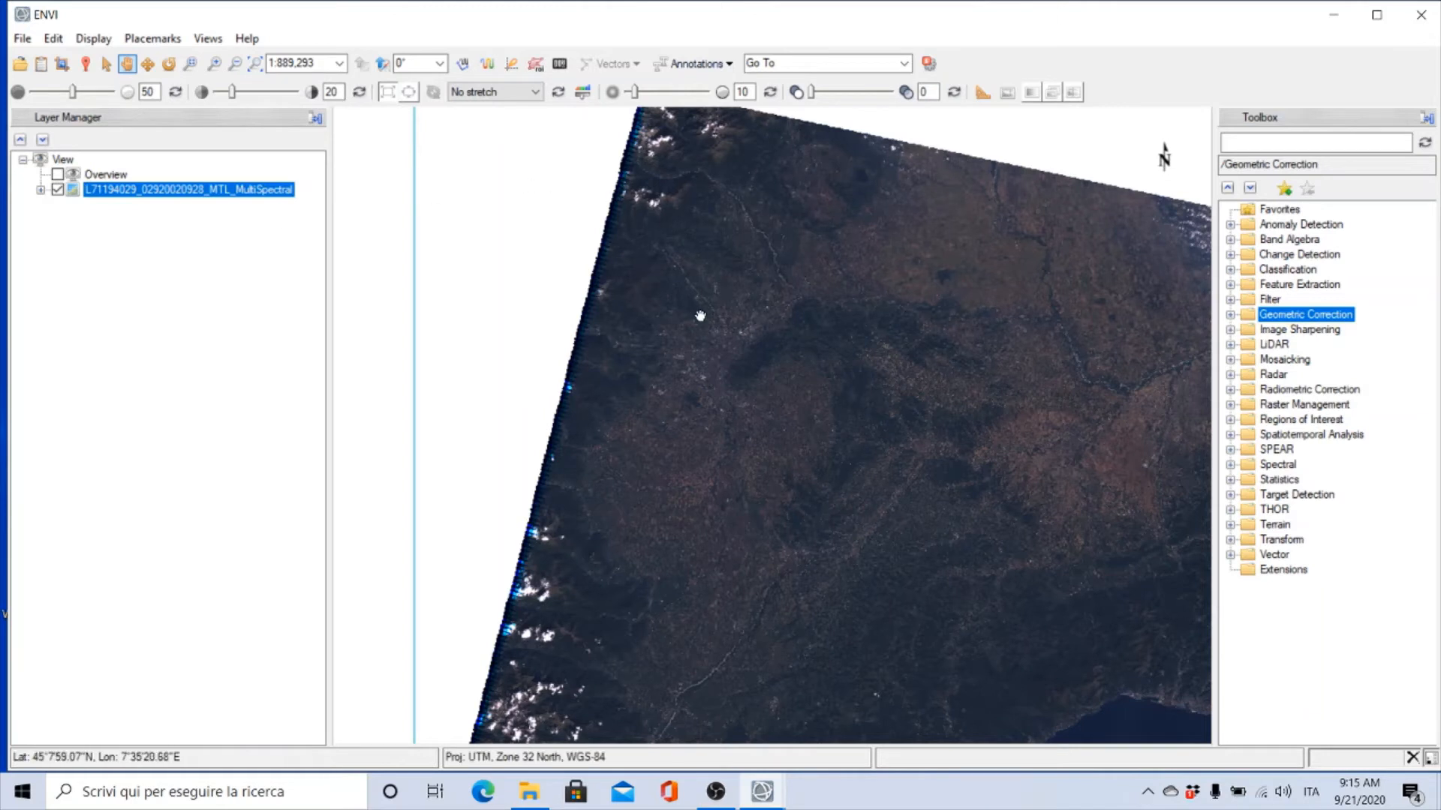
left_click_drag(700, 312, 483, 210)
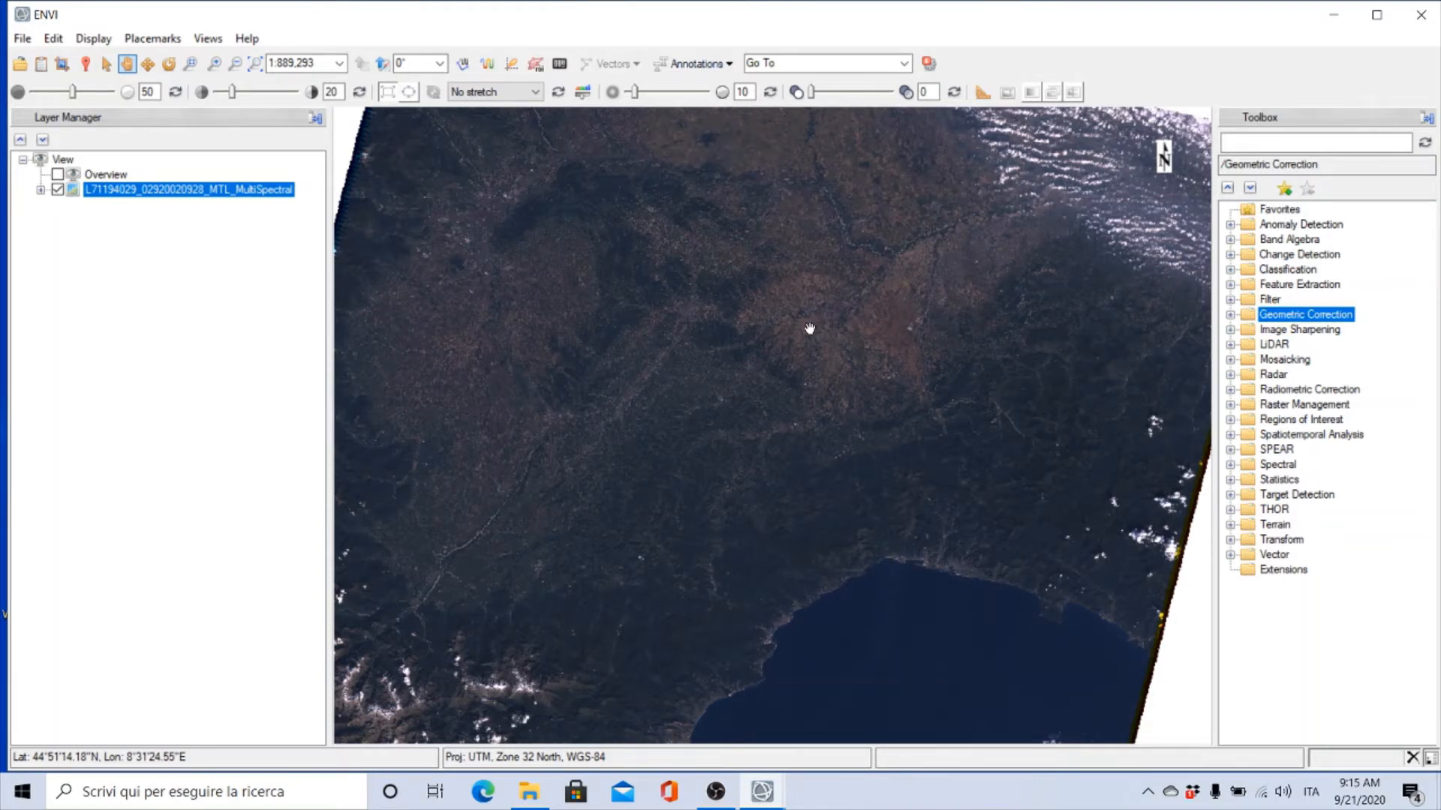
Open the Data Manager, enlarge its window to list all the bands and reposition it over the image
left_click(23, 38)
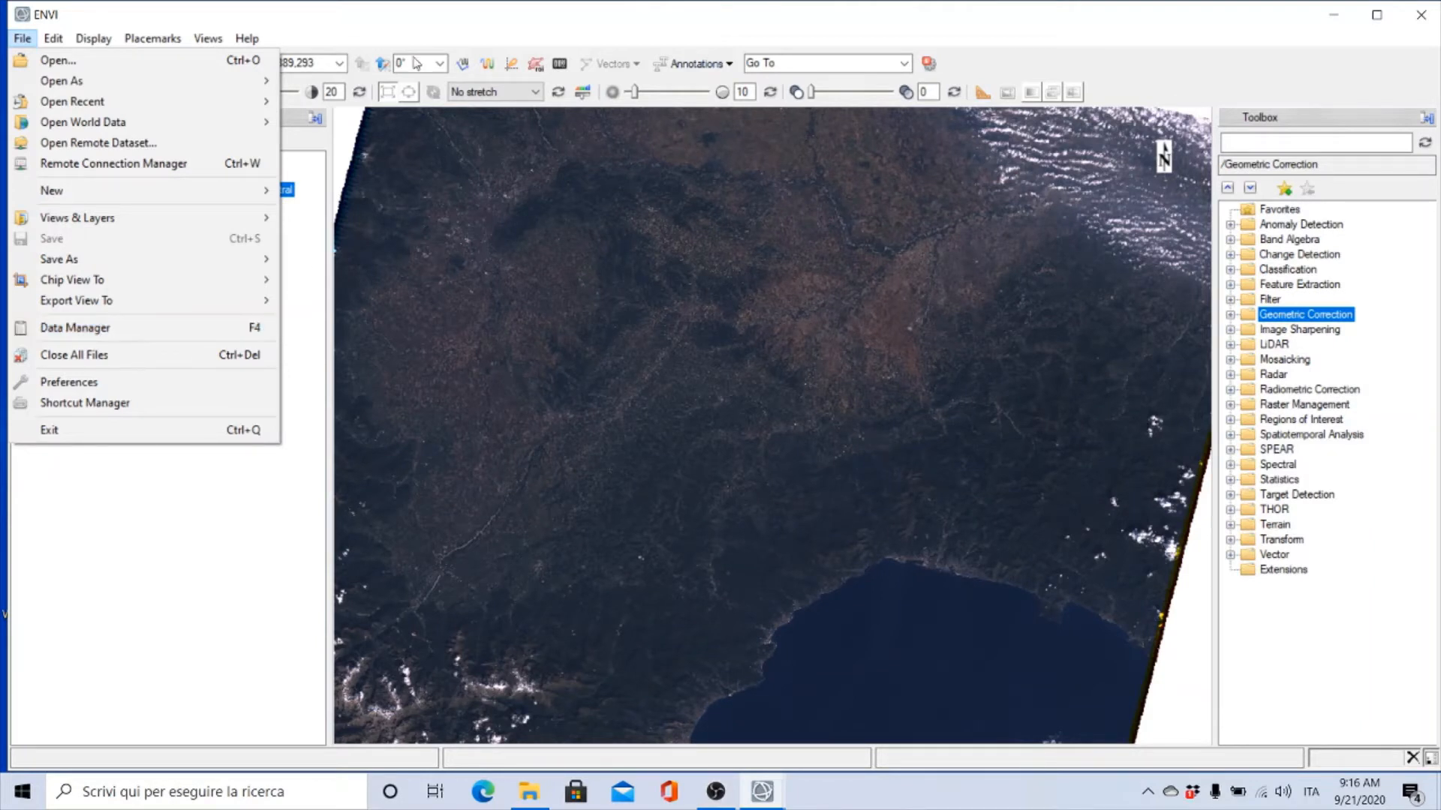
left_click(430, 14)
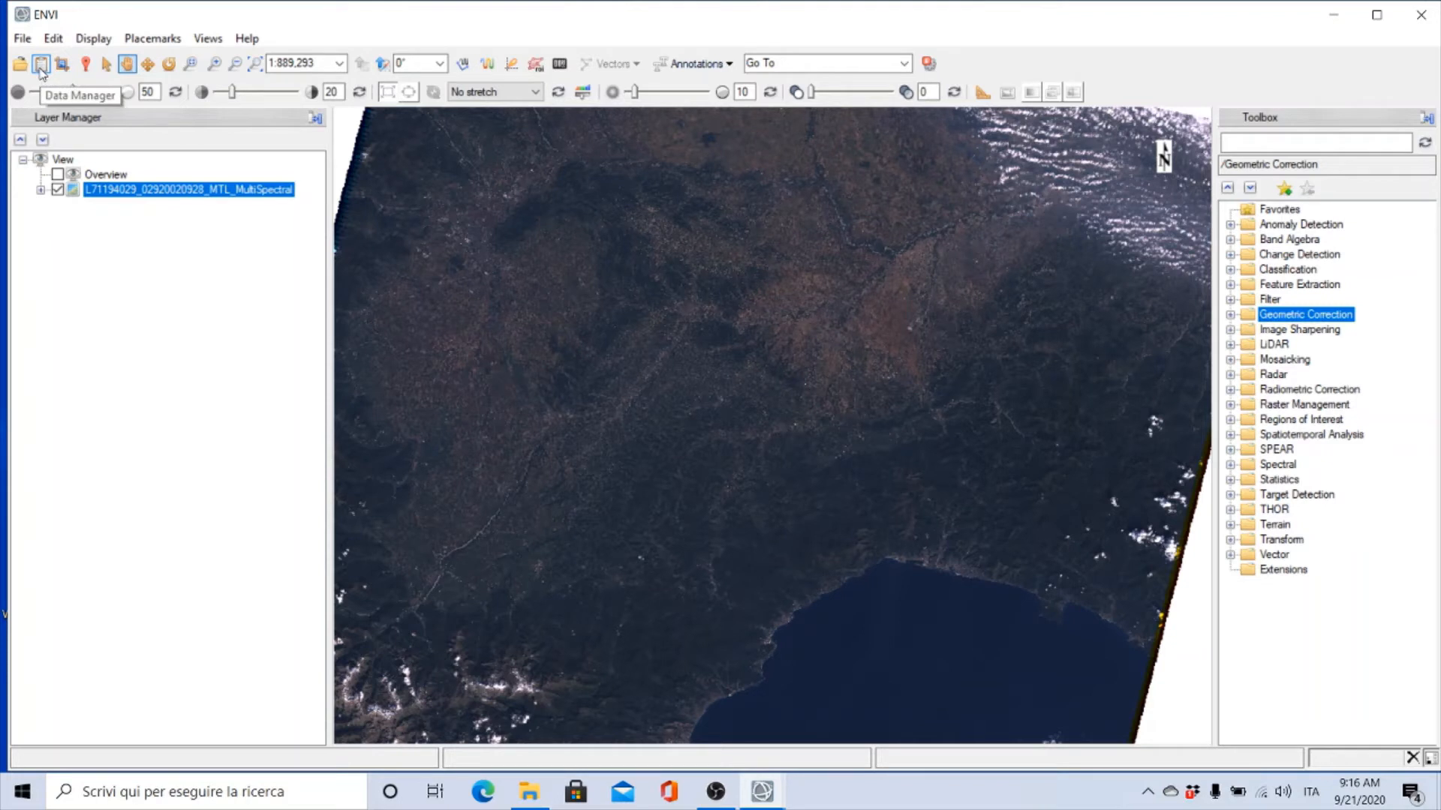
left_click(41, 65)
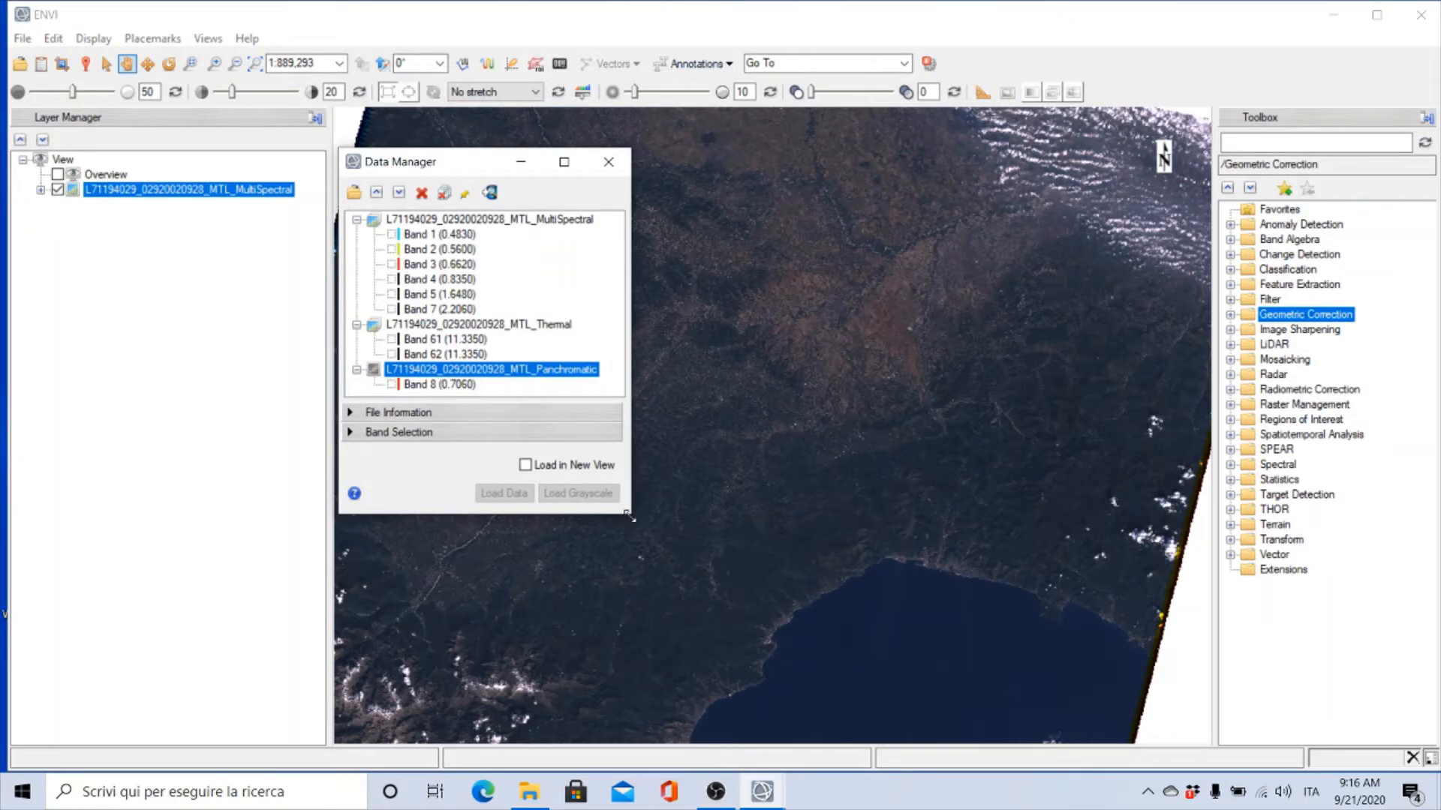
left_click_drag(630, 516, 793, 696)
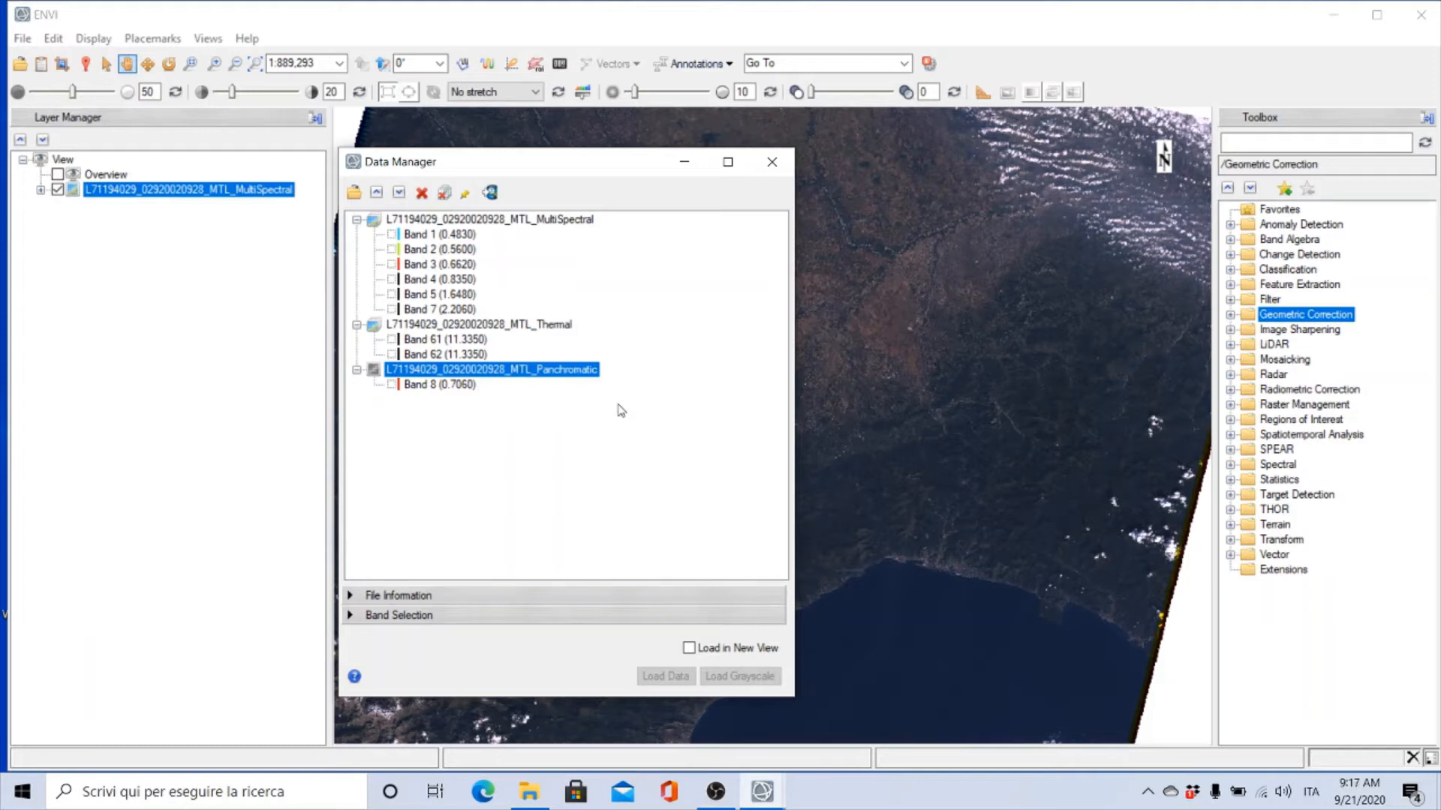
left_click_drag(567, 165, 760, 201)
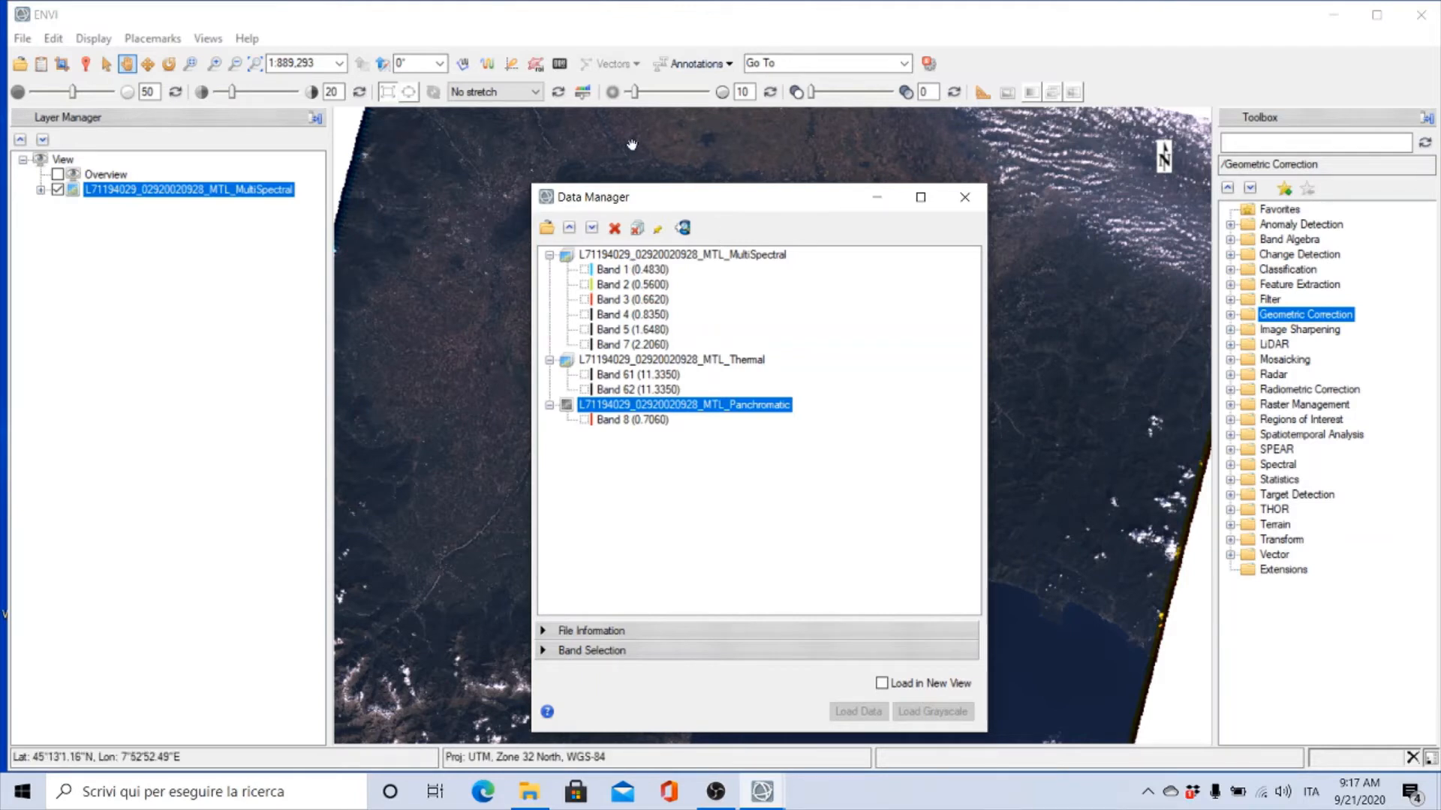
Turn on the image overview and move the Data Manager window aside to uncover the image
left_click(57, 174)
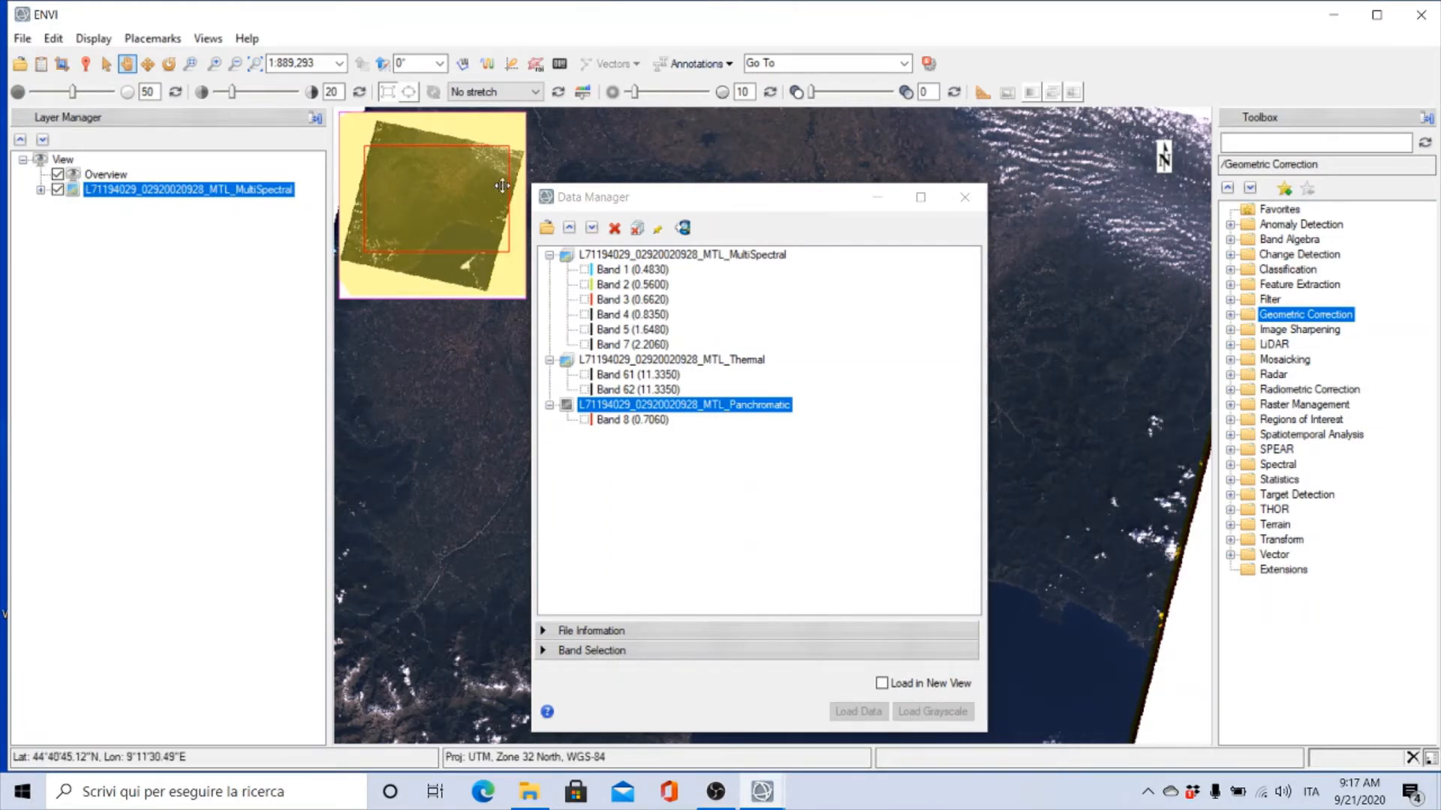
left_click_drag(724, 198, 1098, 194)
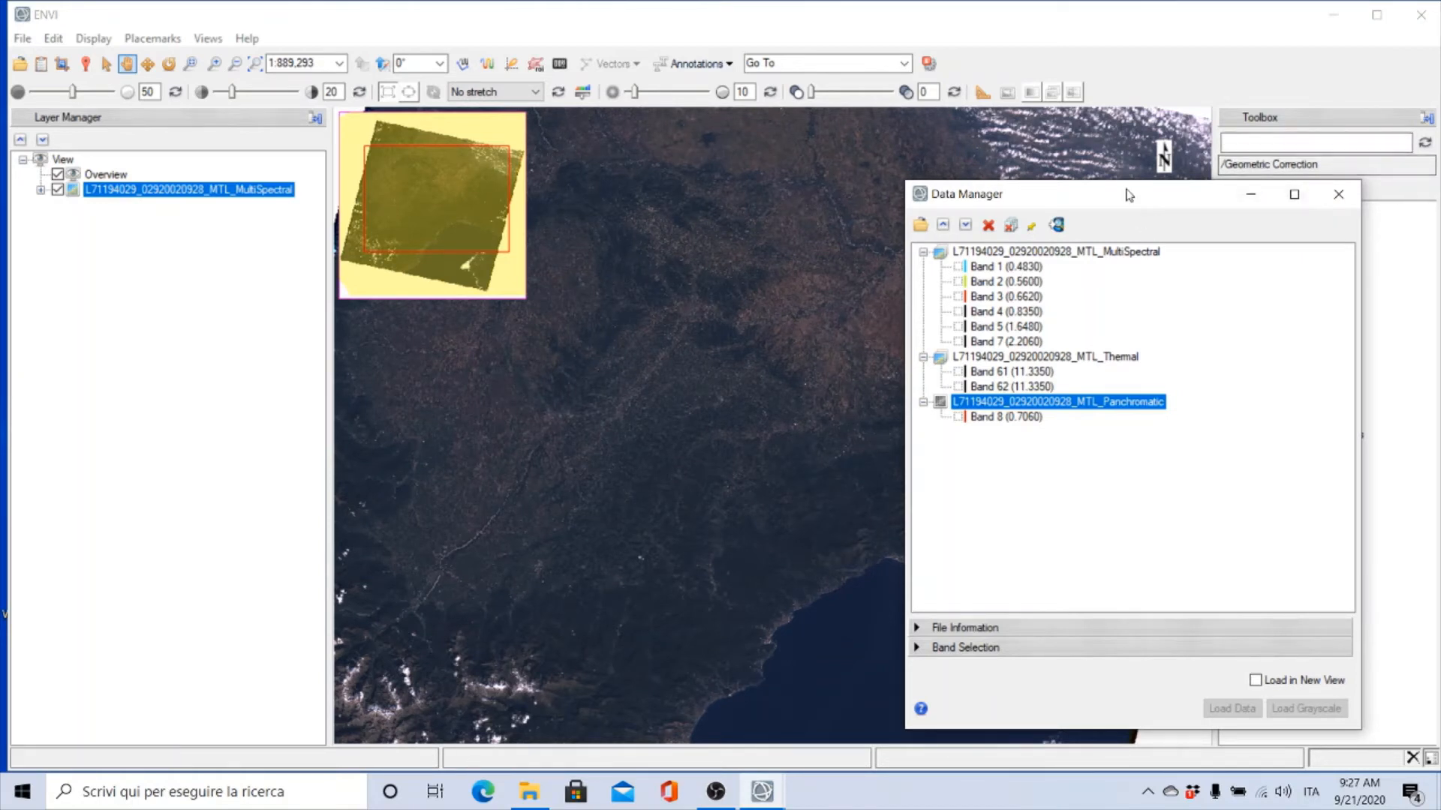
left_click_drag(1131, 203, 1139, 100)
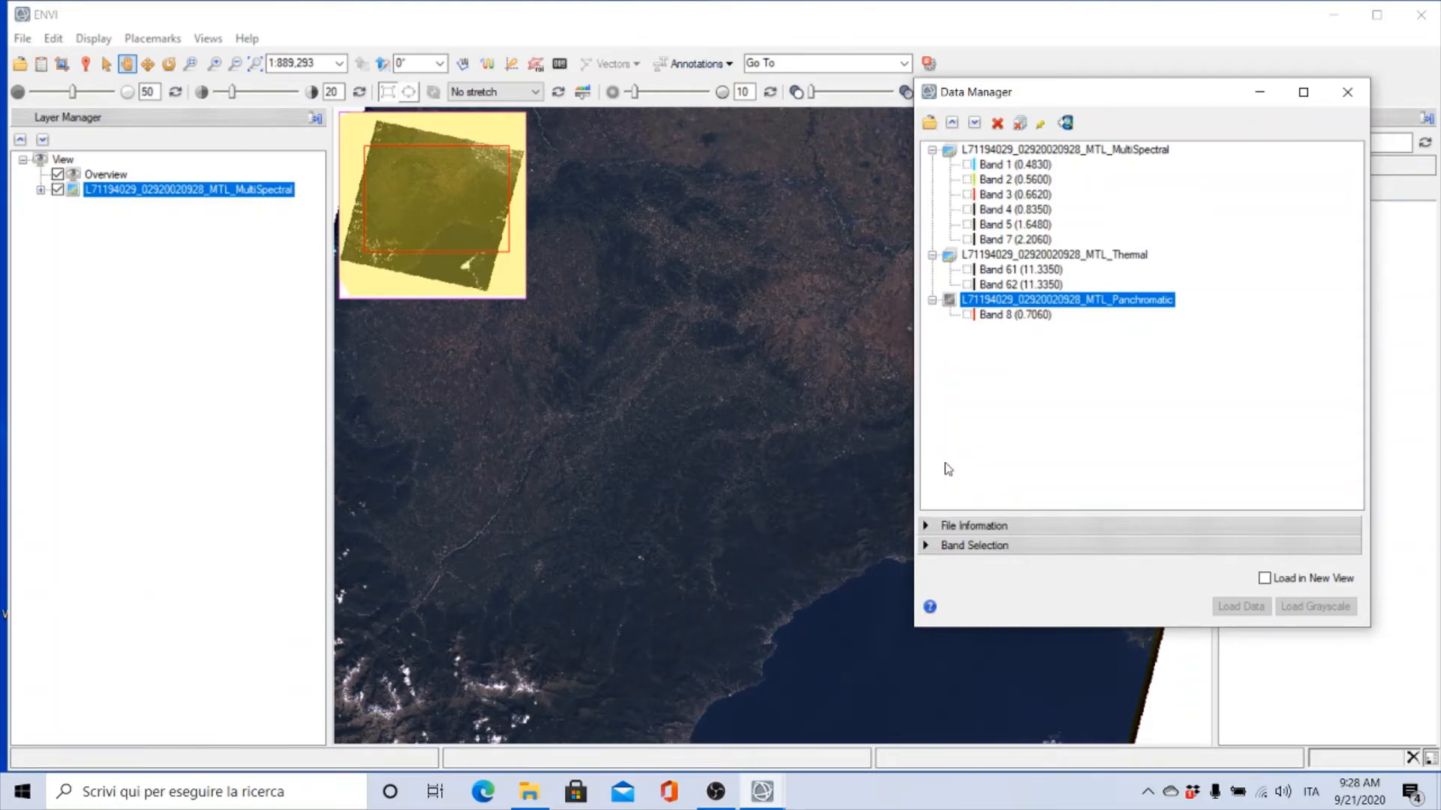
Expand the Data Manager's band selection and the displayed multispectral layer's RGB band list
left_click(925, 546)
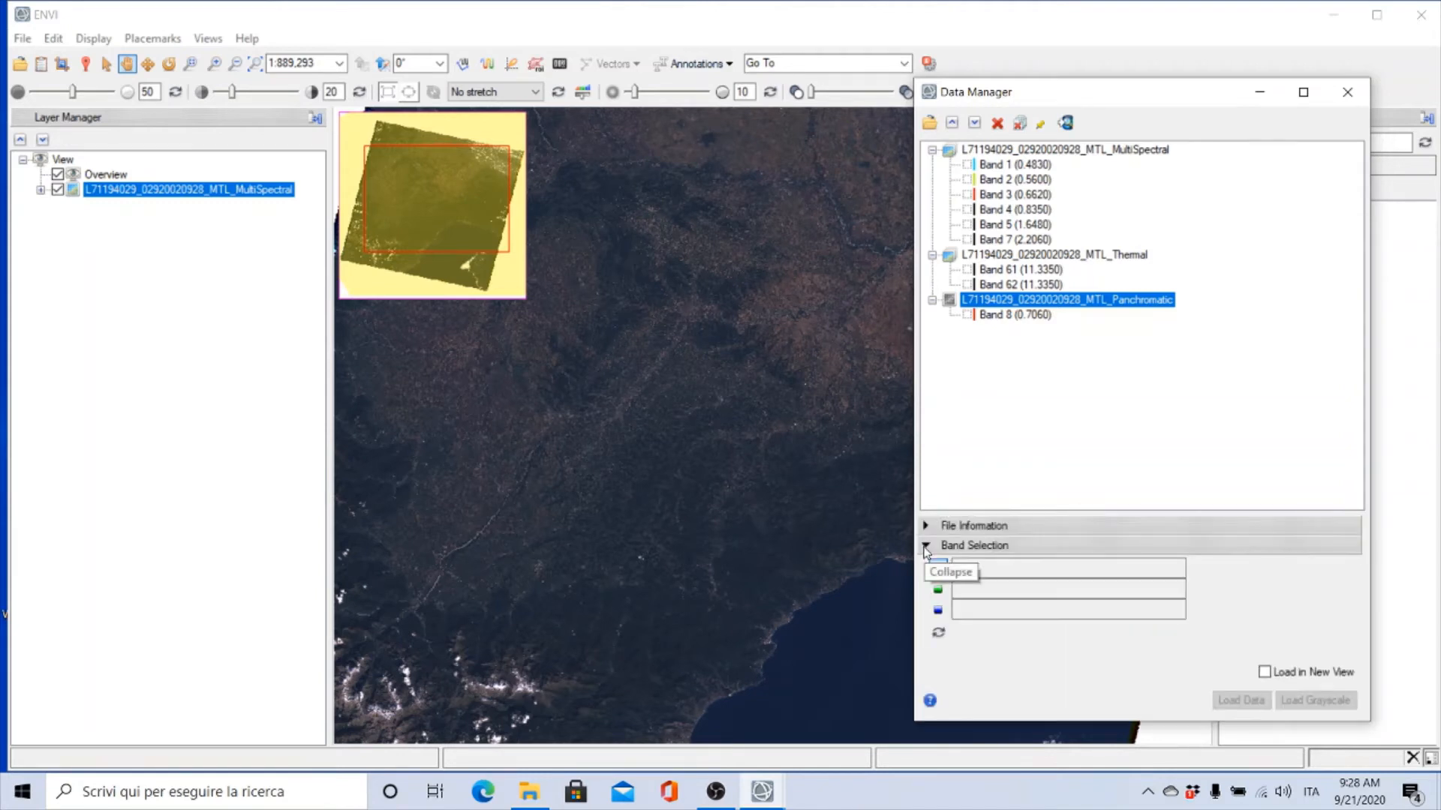
left_click_drag(1122, 102, 1141, 4)
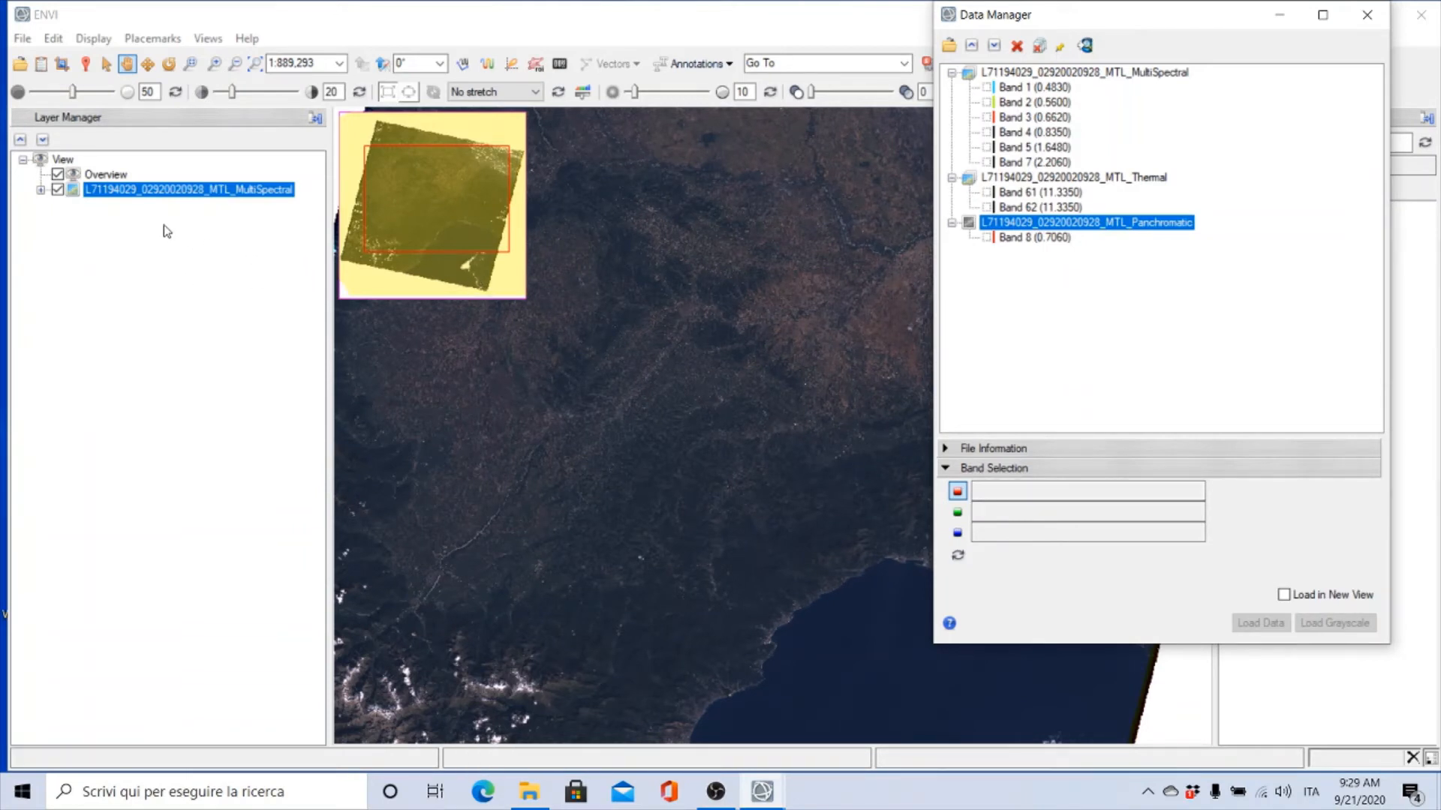
left_click(152, 119)
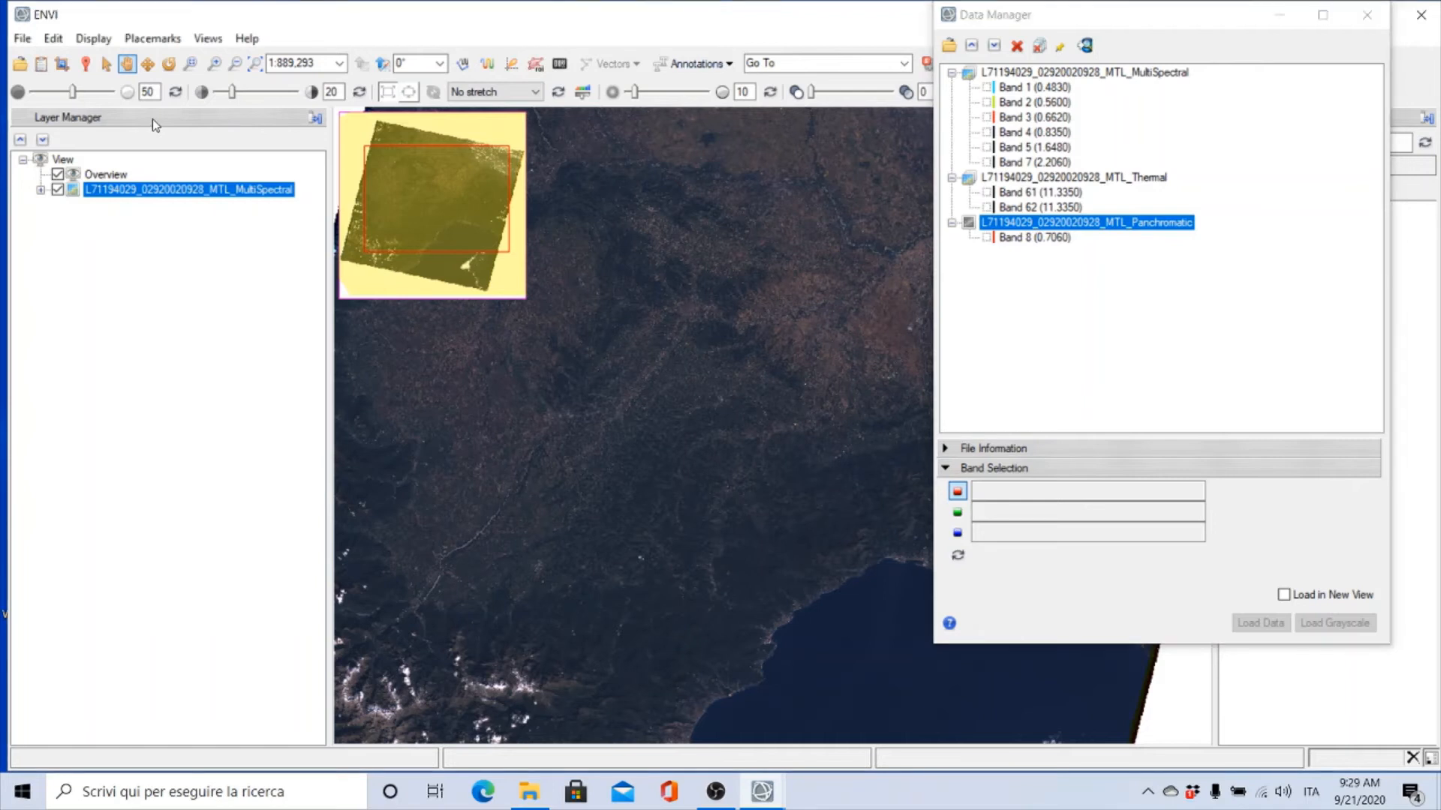
left_click(40, 190)
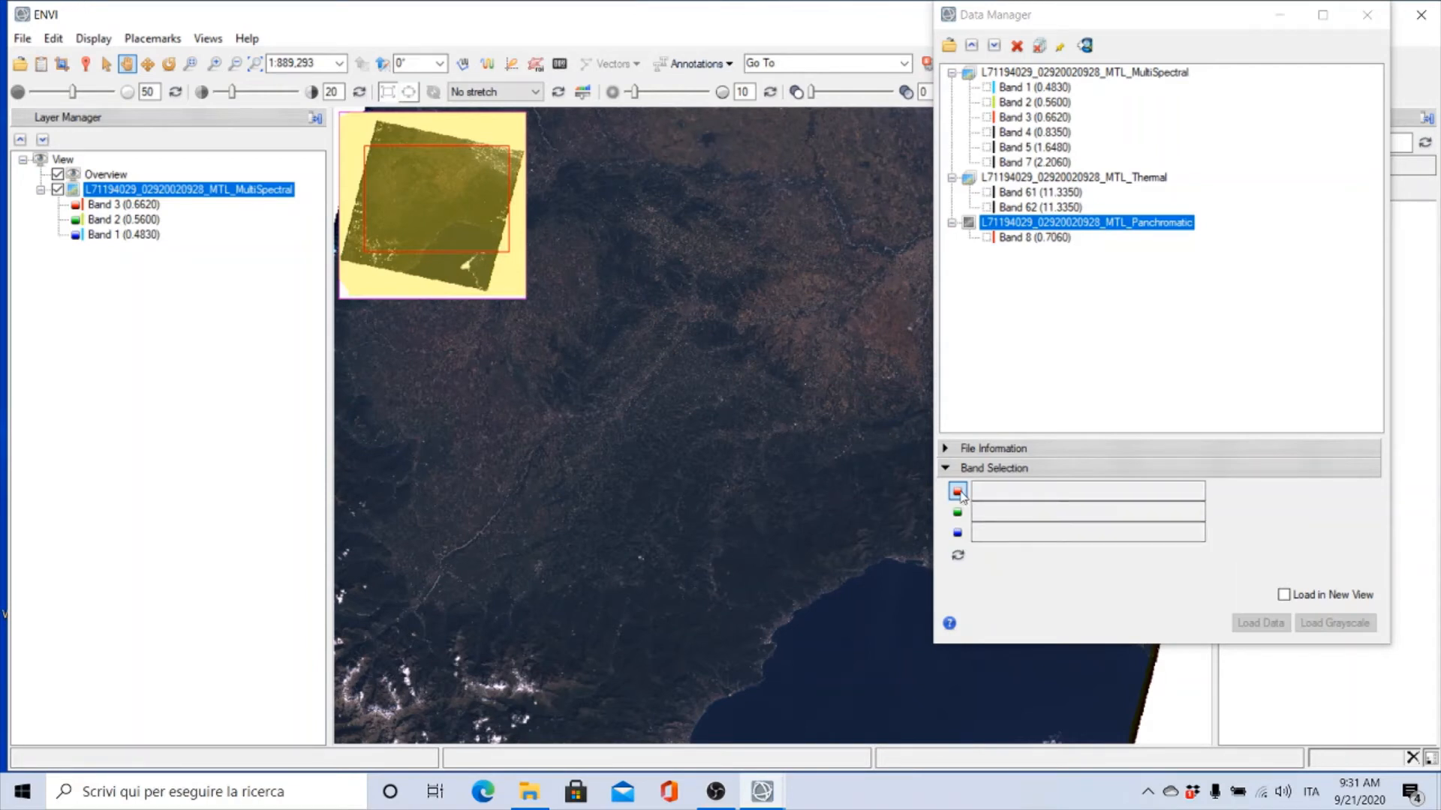
Assign multispectral Band 4 to red, Band 3 to green and Band 2 to blue for a false-colour composite
left_click(1046, 133)
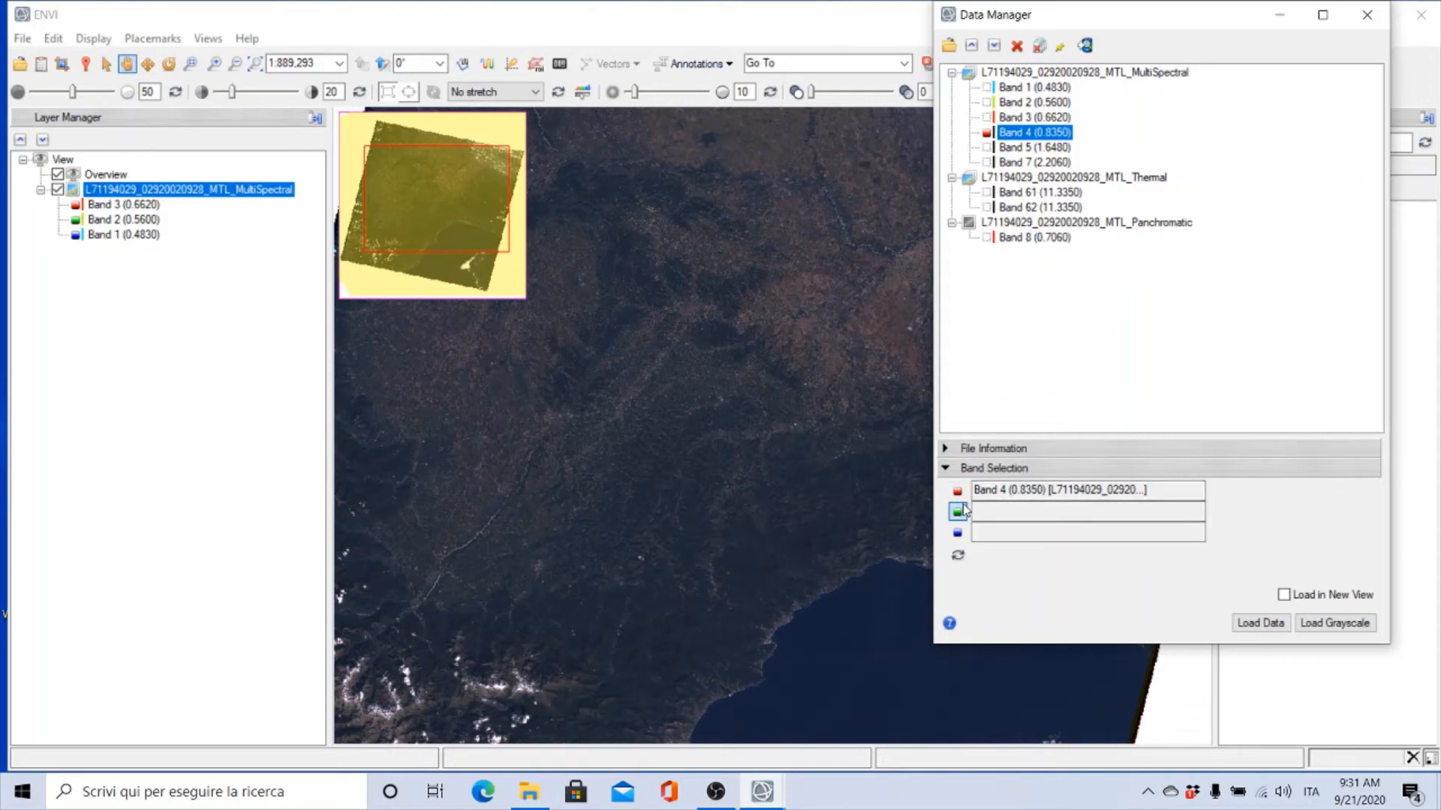
left_click(958, 513)
left_click(1036, 117)
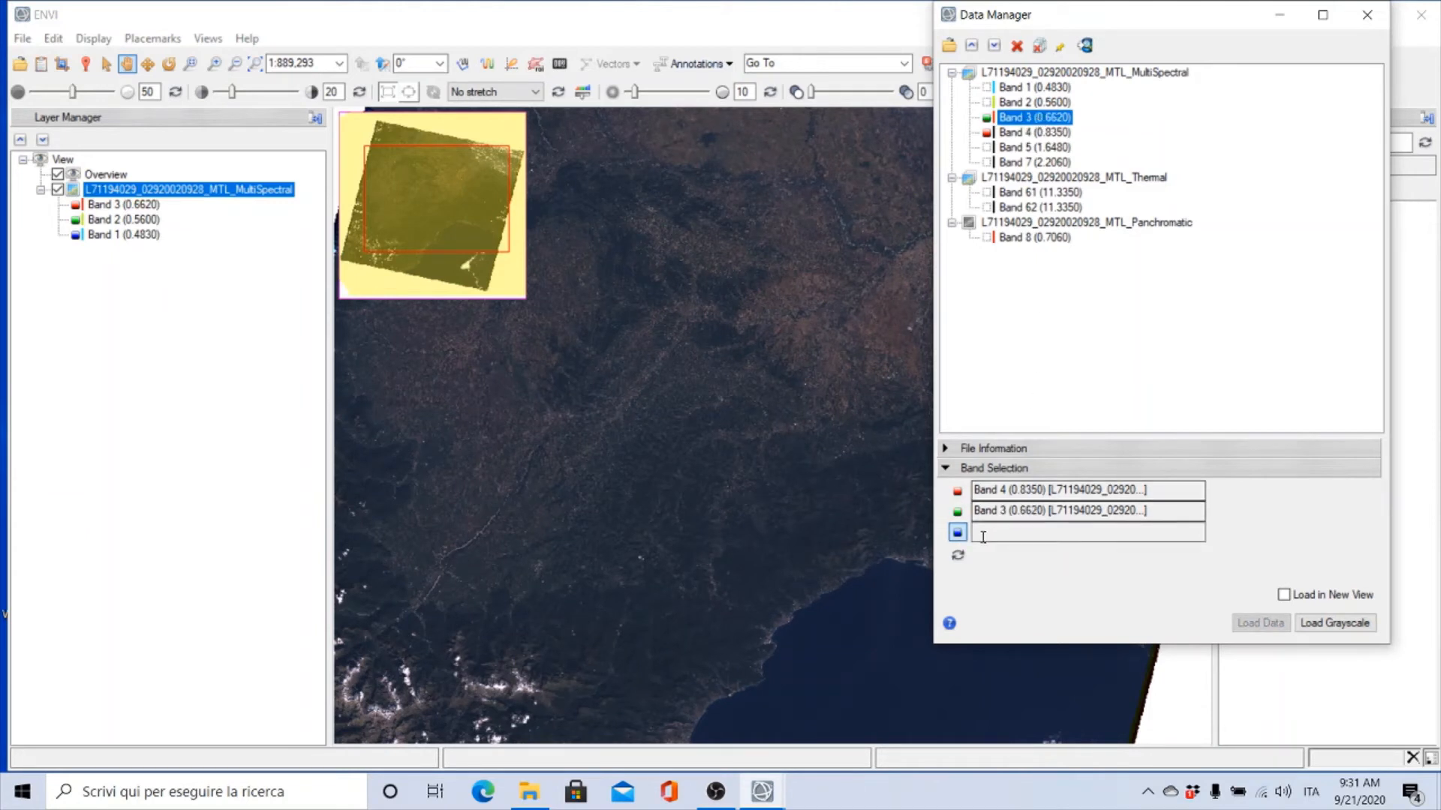
left_click(1042, 103)
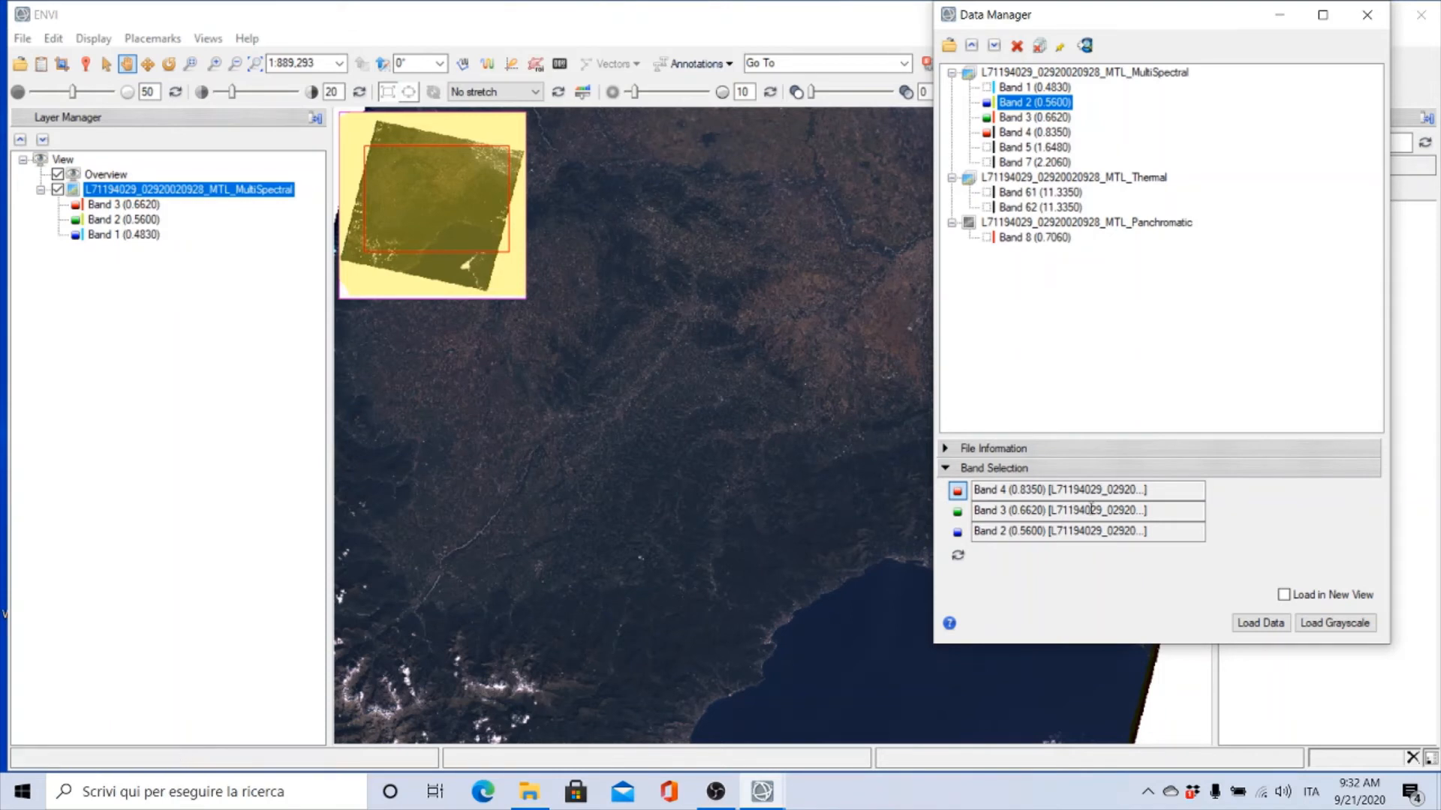
Load the band 4-3-2 composite in a new view and close the Data Manager
left_click(1284, 596)
left_click(1259, 628)
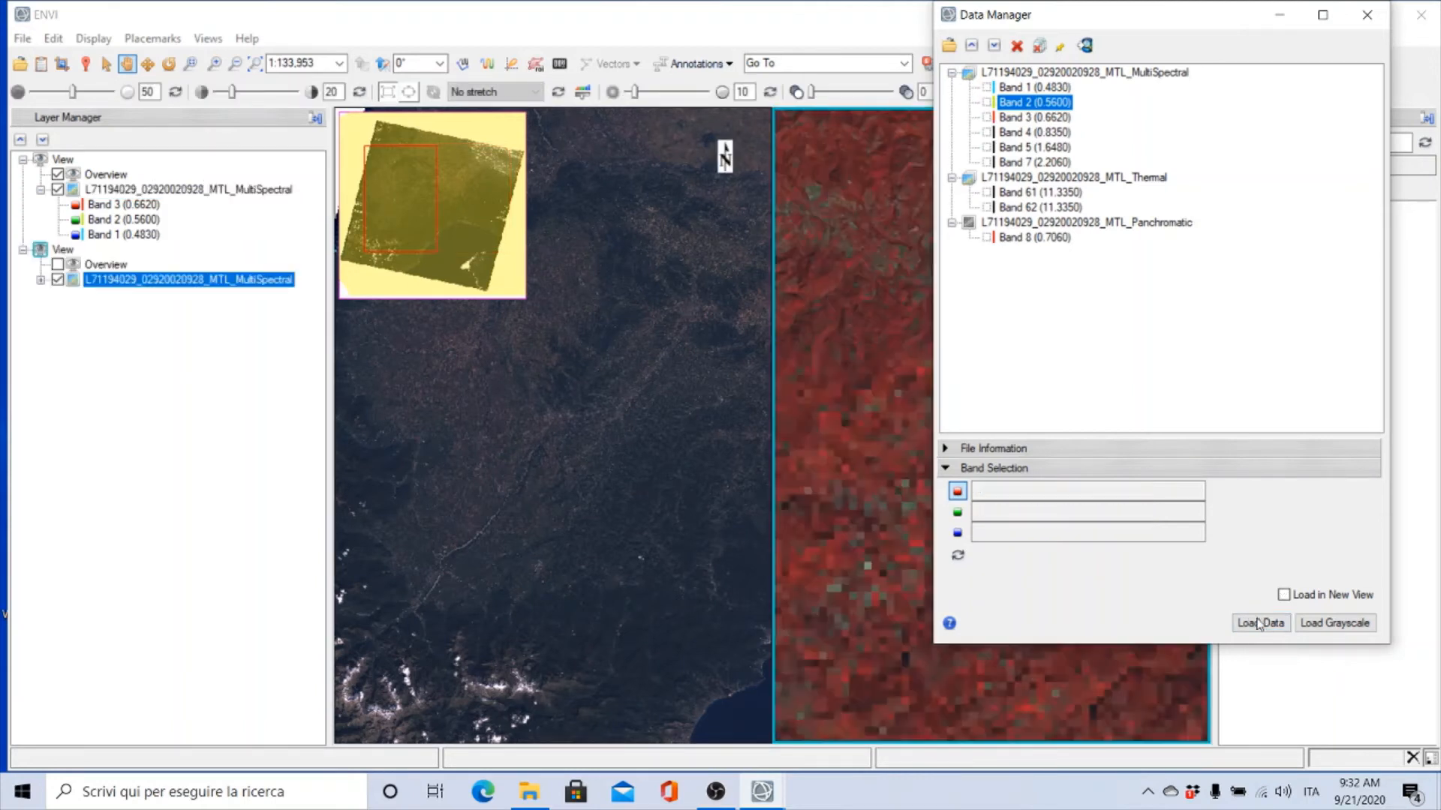
left_click(1368, 15)
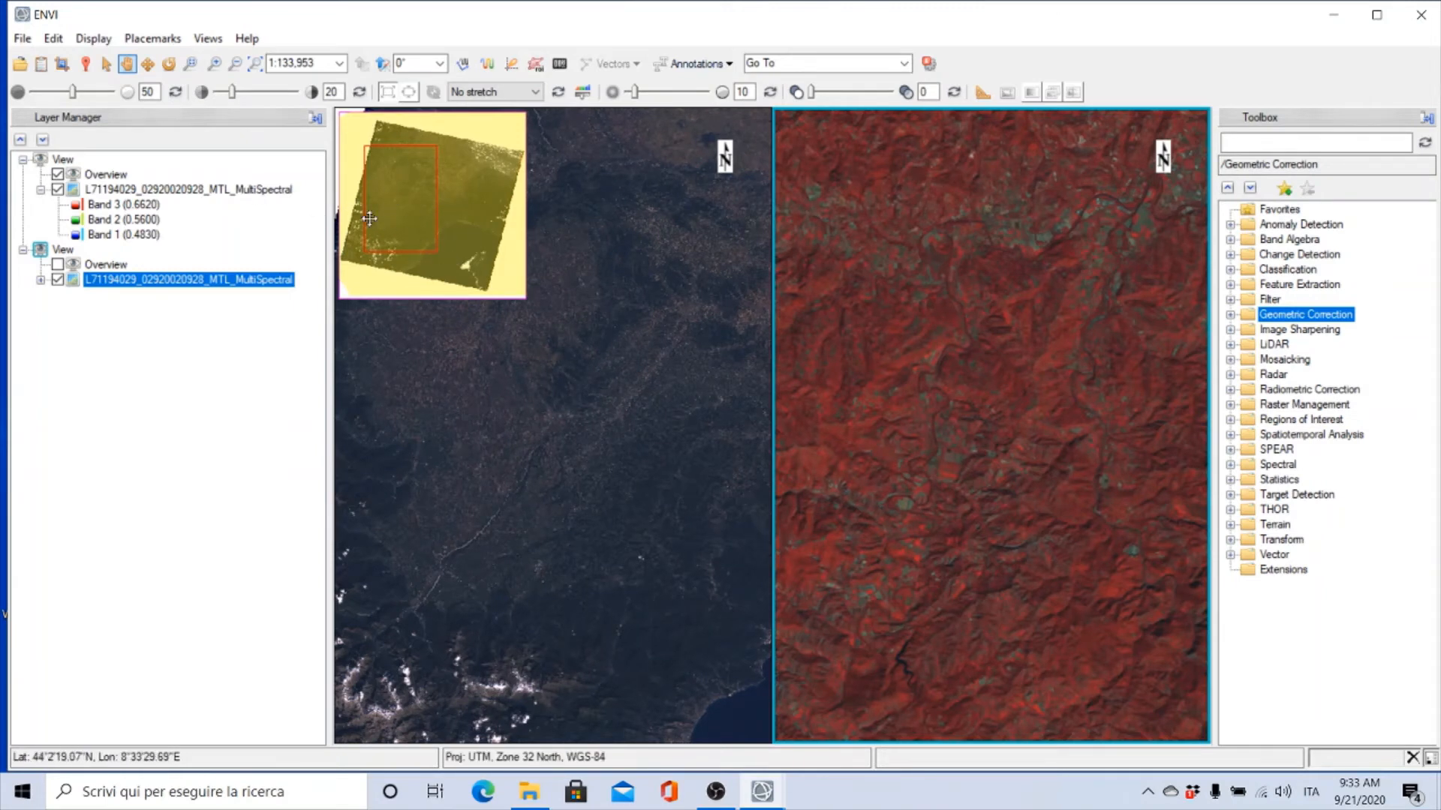
Turn on the overview in the false-colour view and expand its layer's band list
left_click(58, 265)
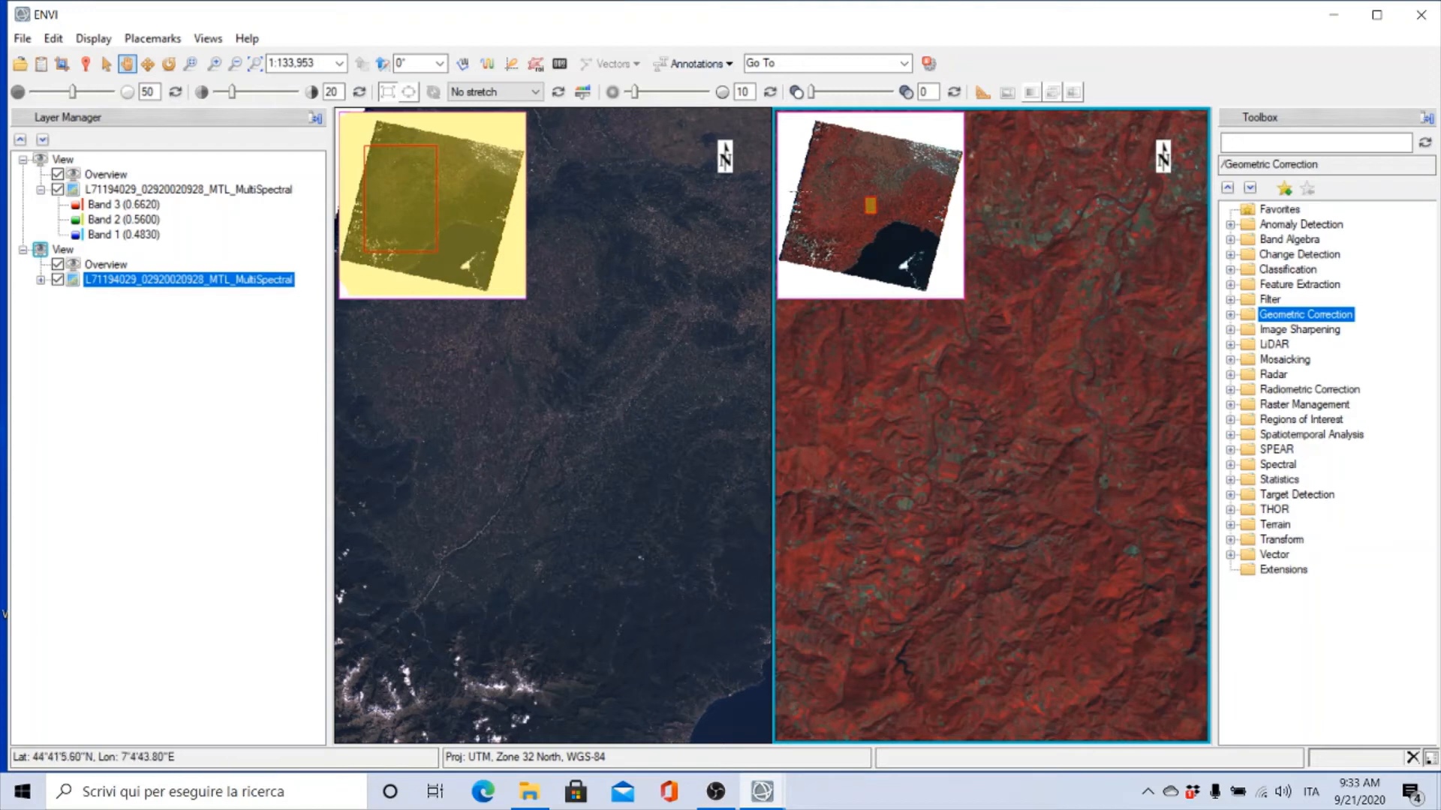
left_click(40, 280)
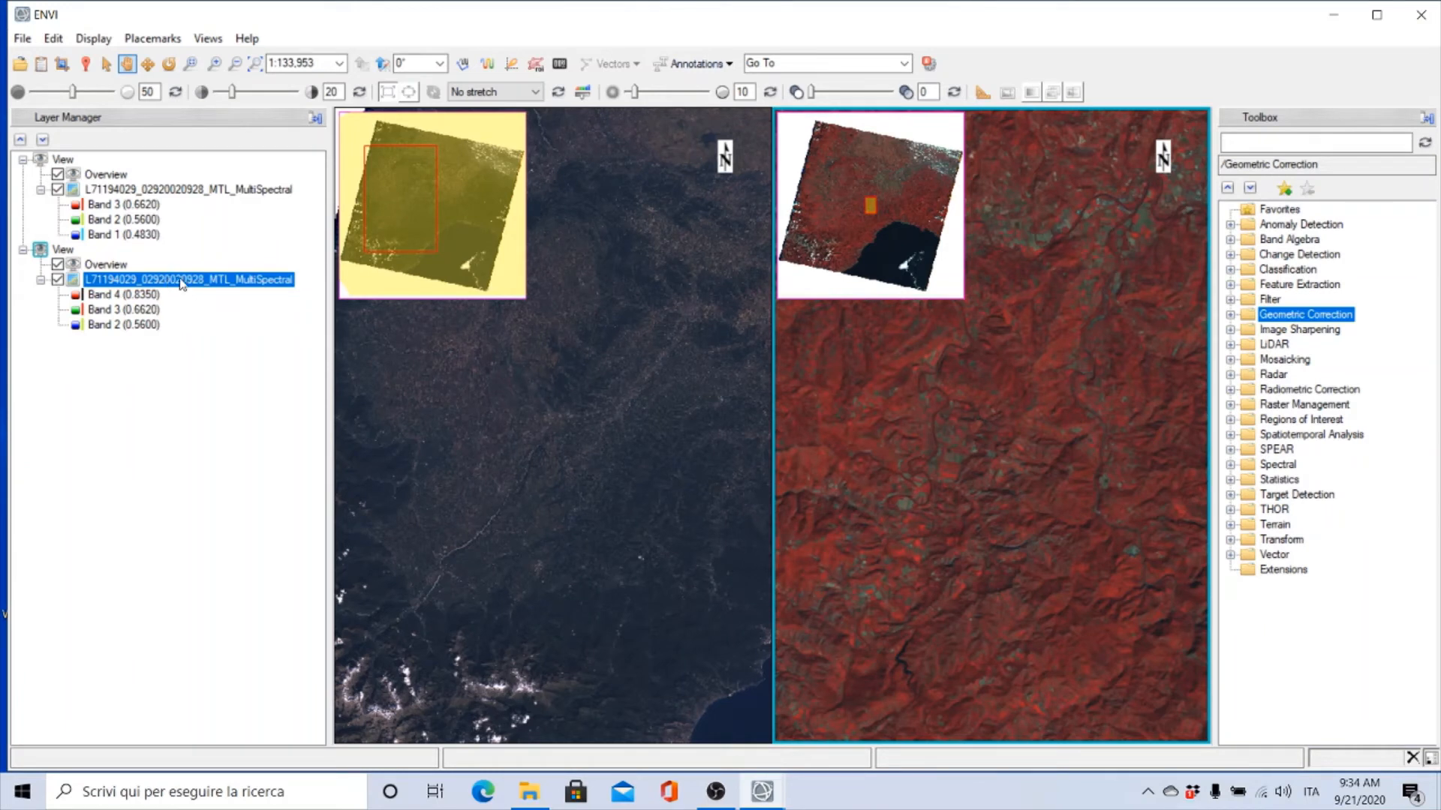
Alternate the active view between the true-colour and false-colour images to compare their zoom scales
left_click(181, 196)
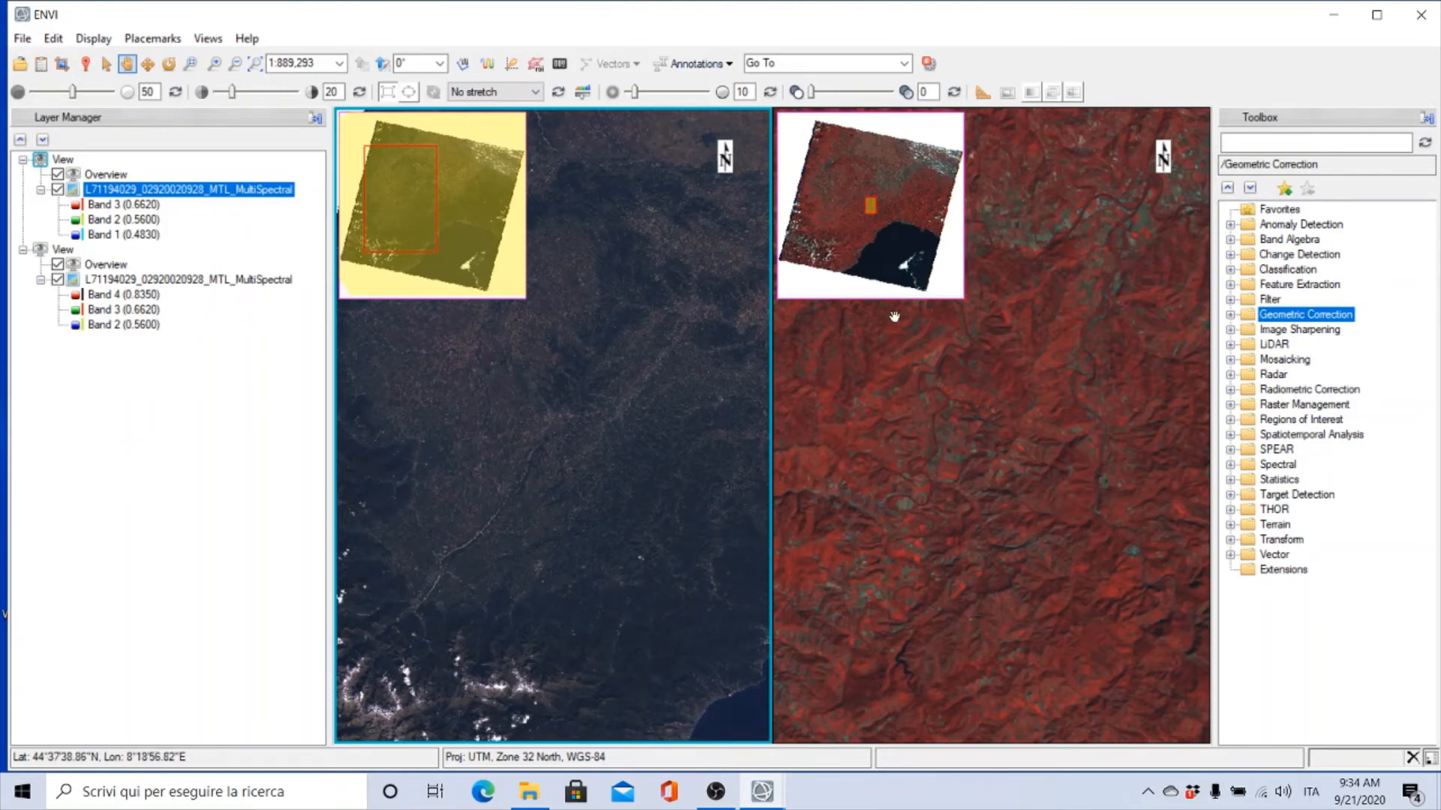
left_click(1049, 159)
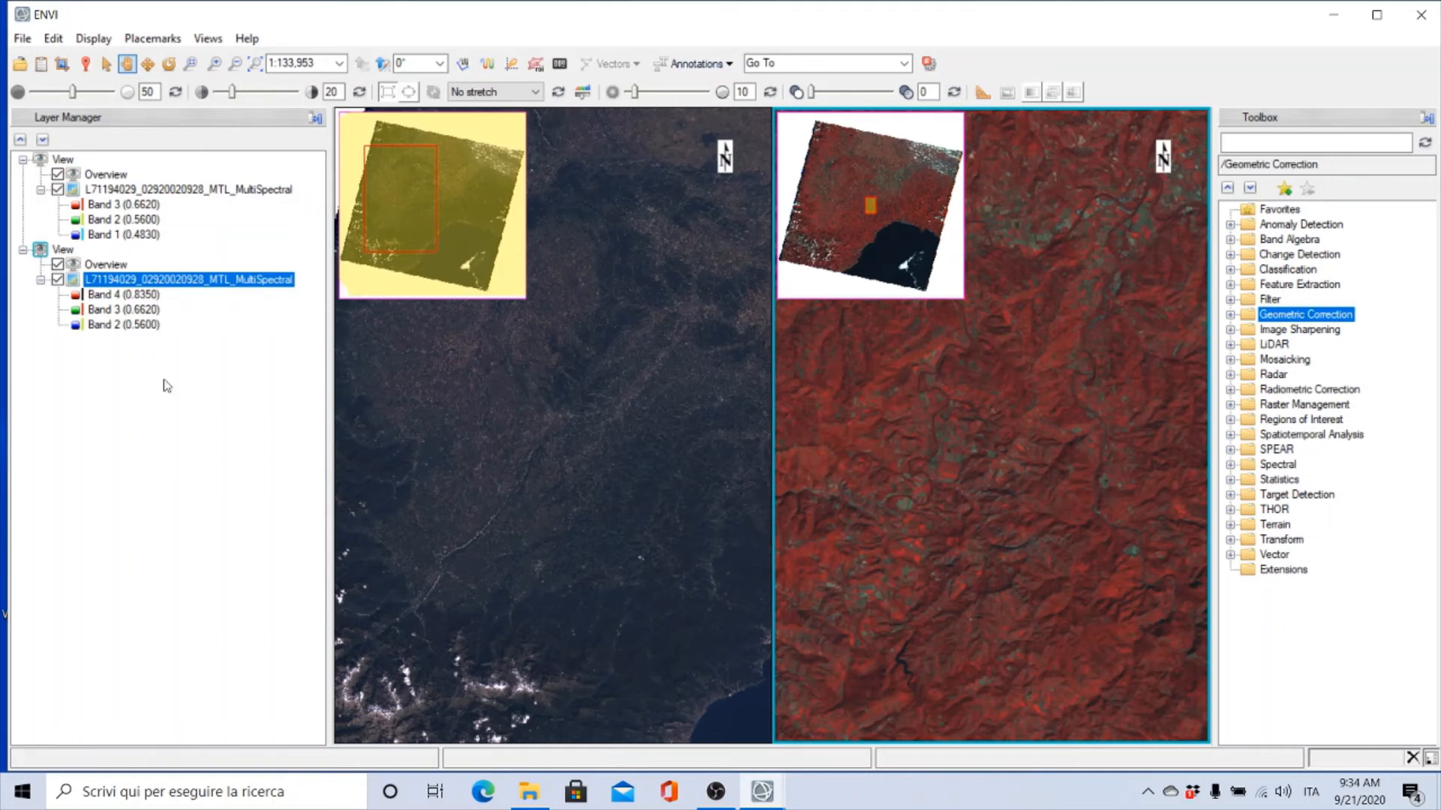
left_click(568, 396)
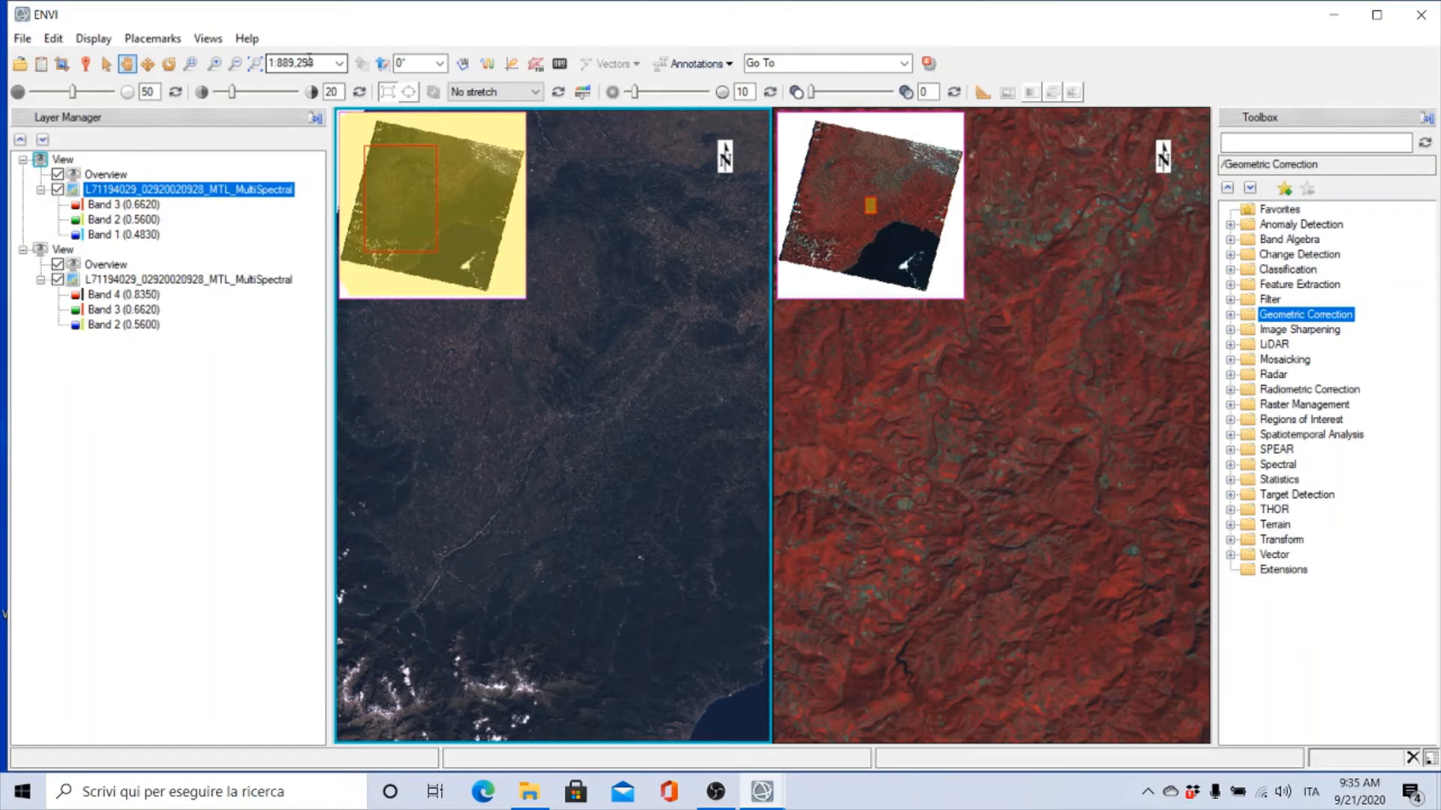
left_click(1003, 322)
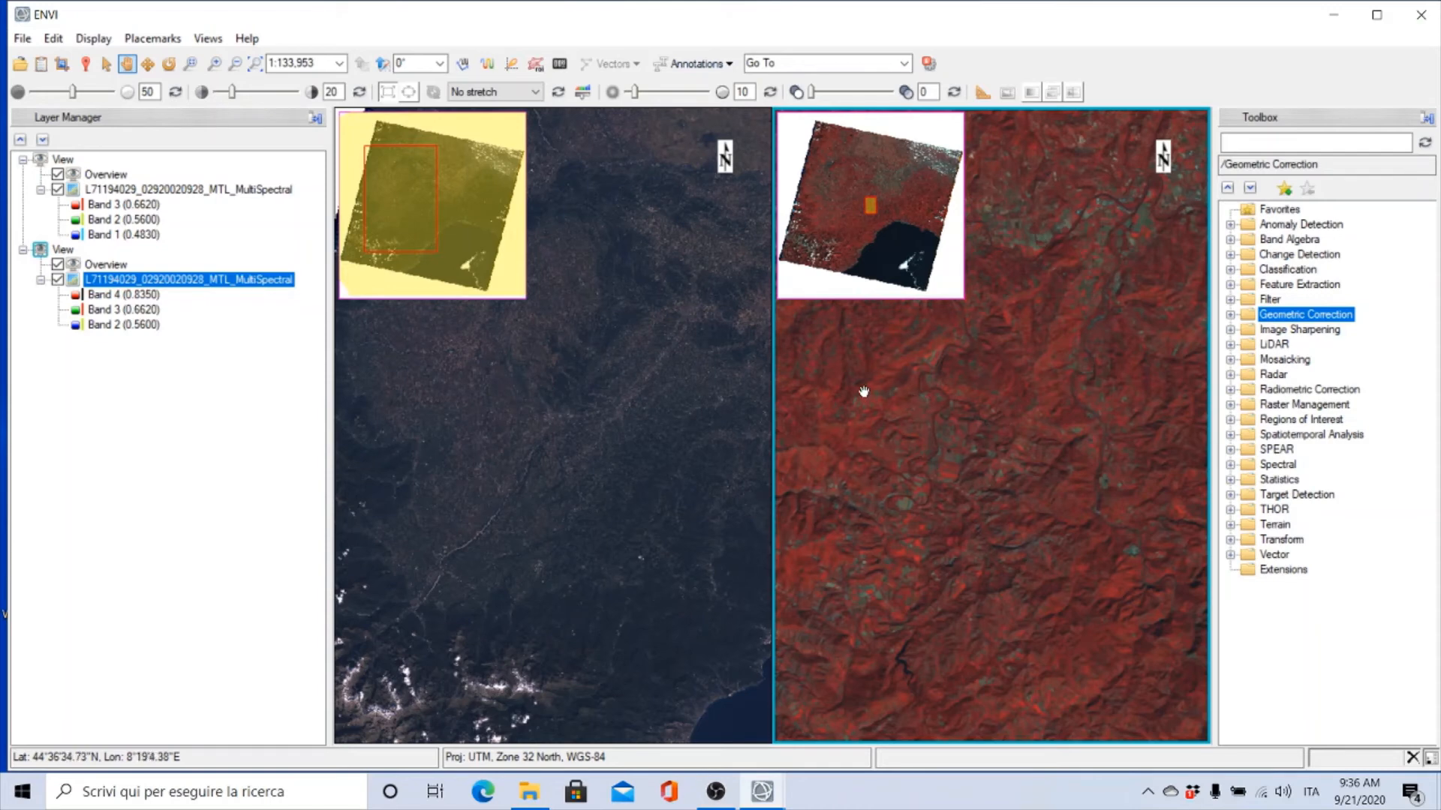
Arrange the true-colour and false-colour images as two horizontal views, one above the other
left_click(664, 361)
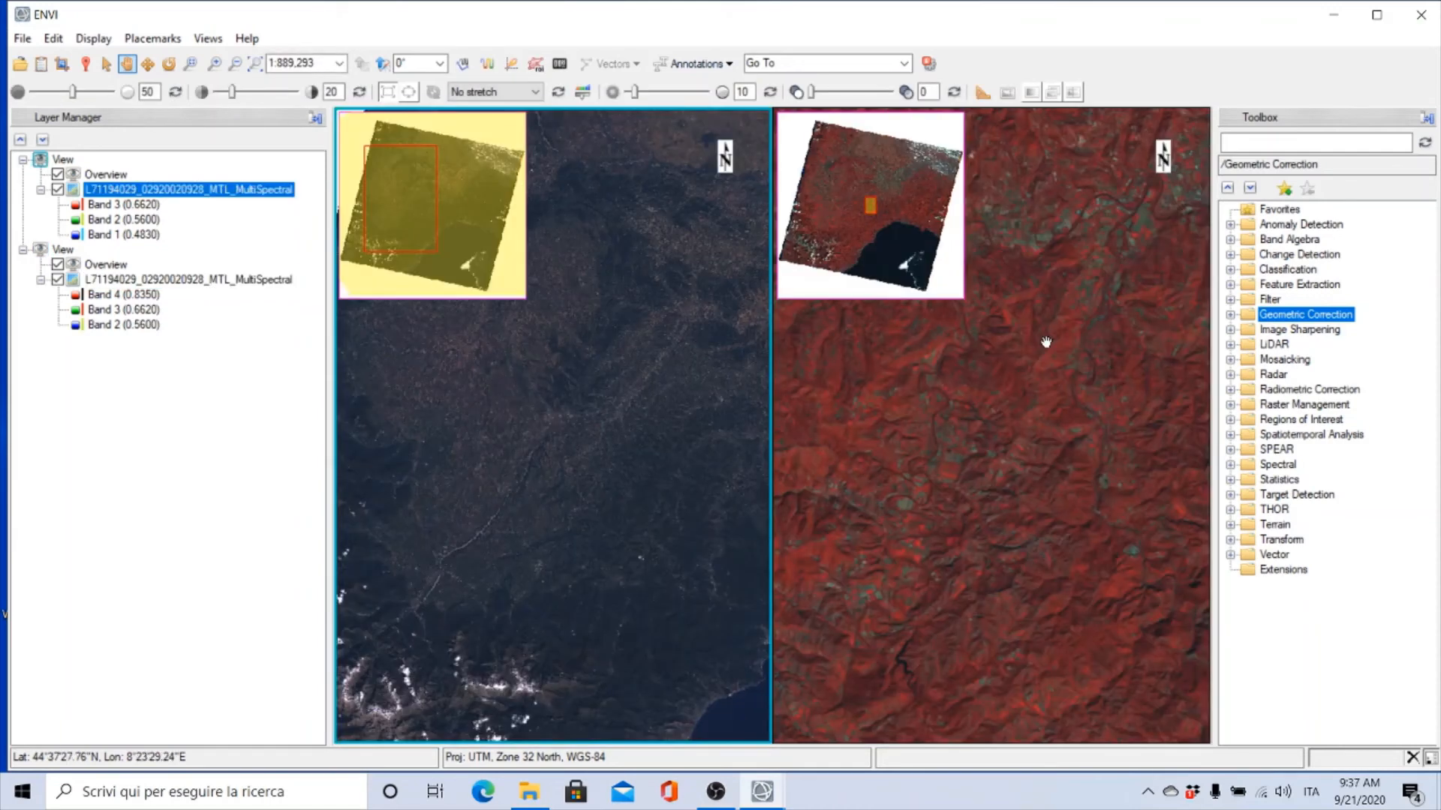
left_click(1046, 340)
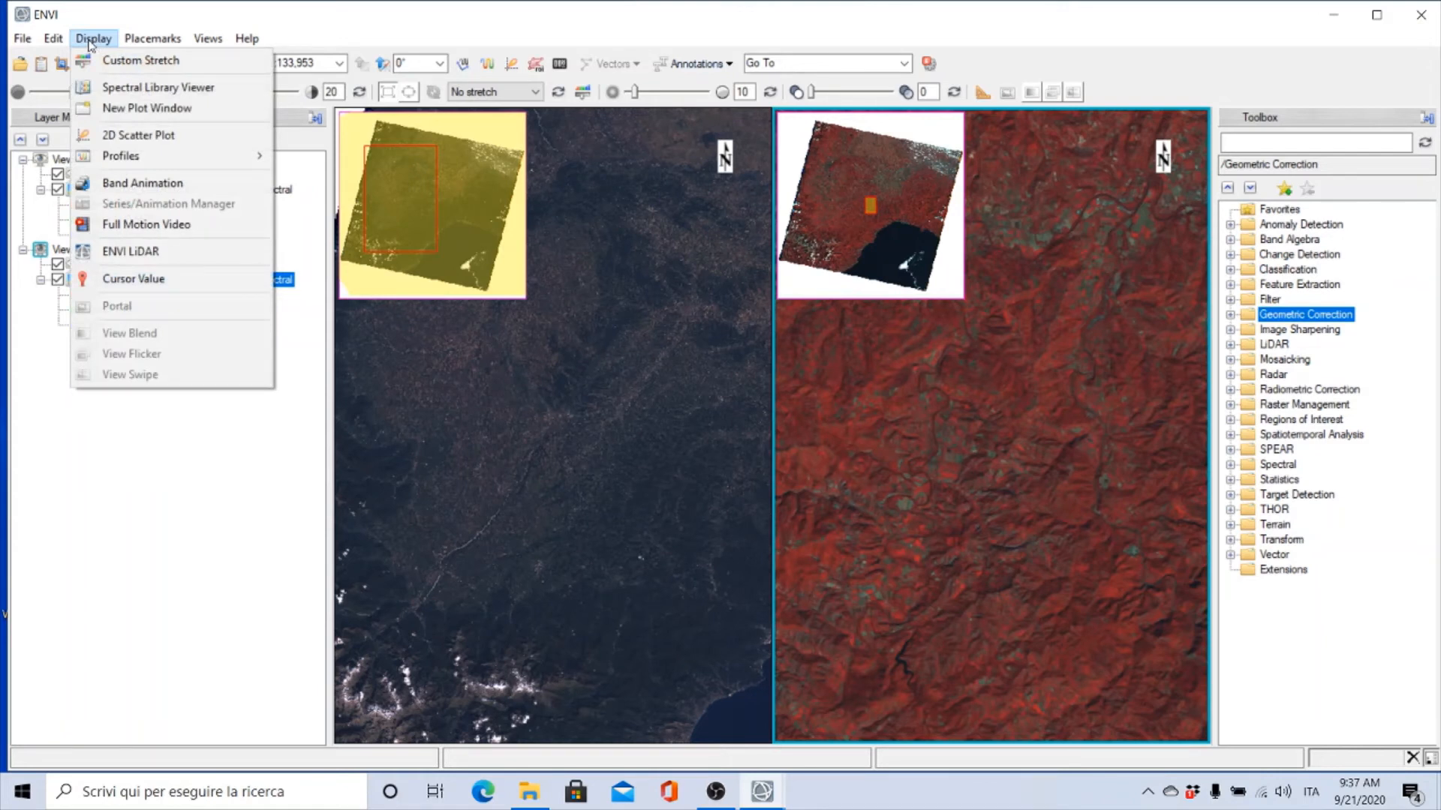
mouse_move(208, 41)
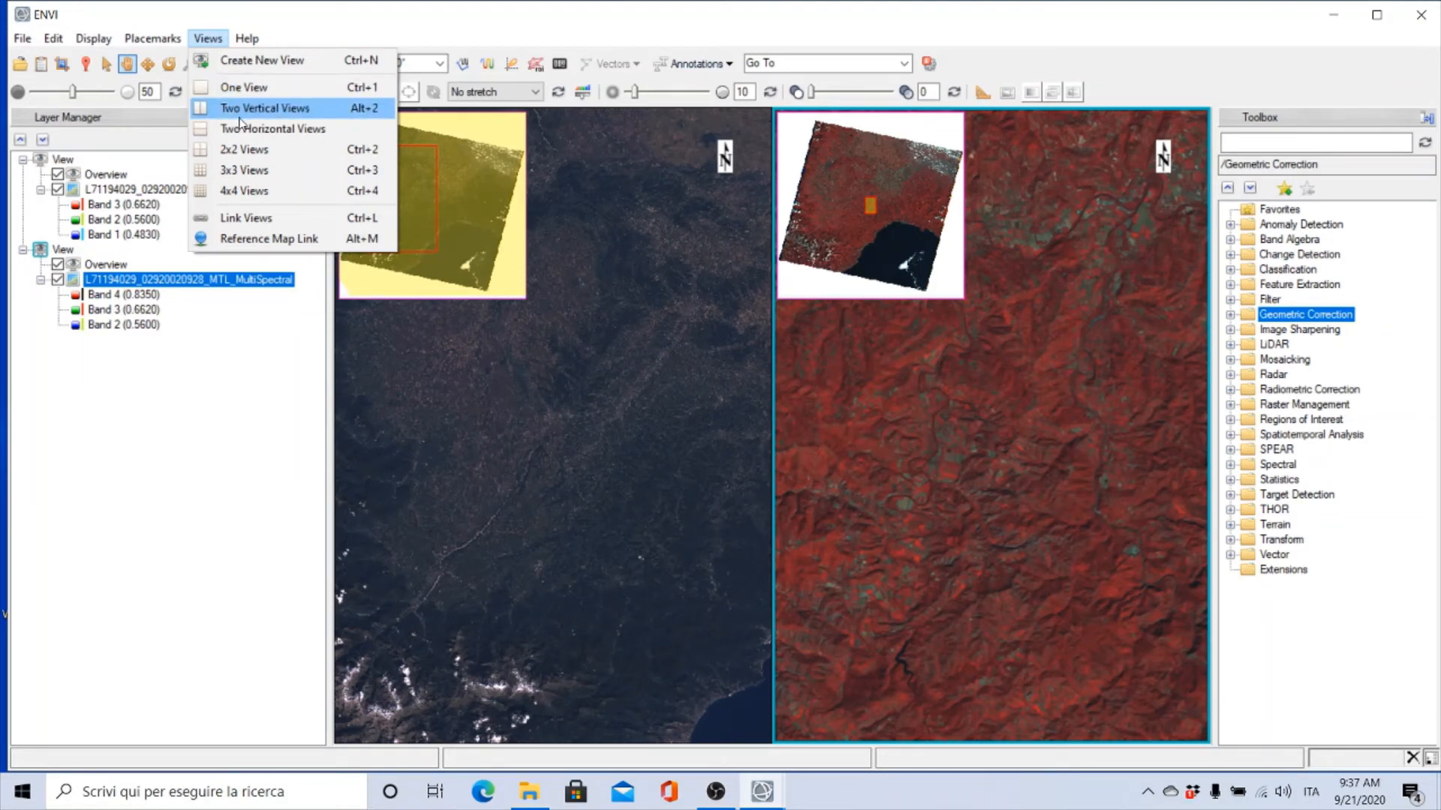
left_click(296, 133)
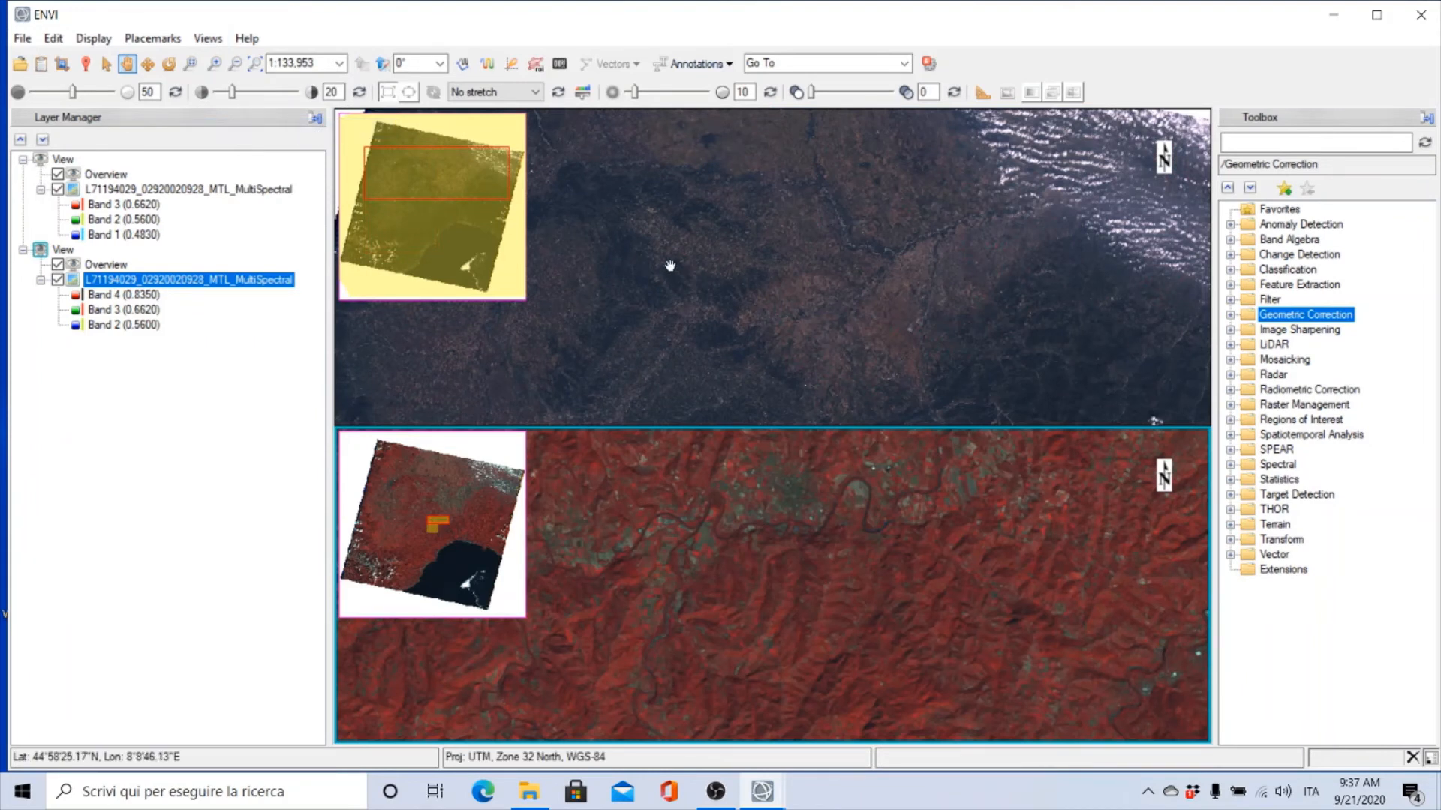
Link all views geographically with Geo Link so both composites show the same area
left_click(209, 39)
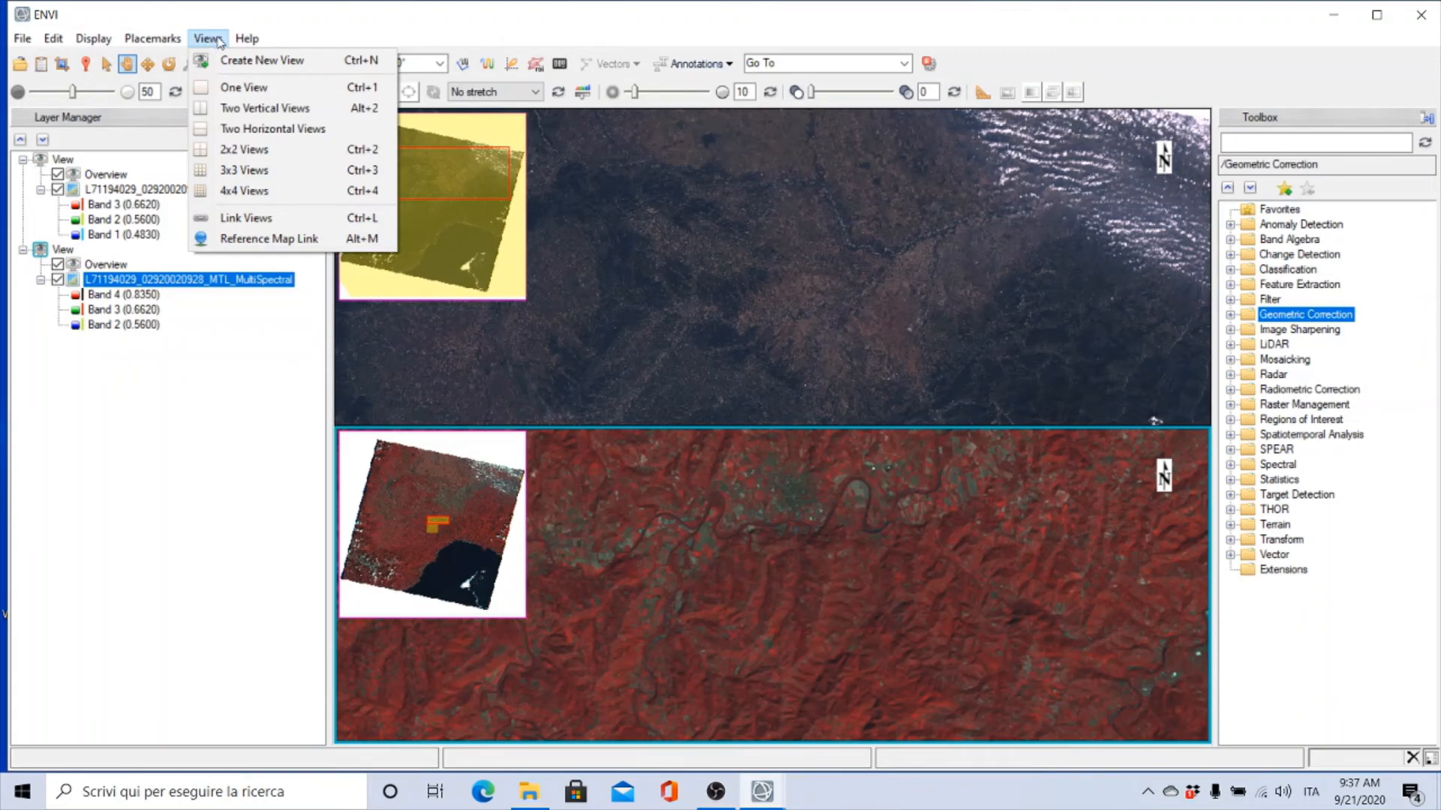
left_click(252, 222)
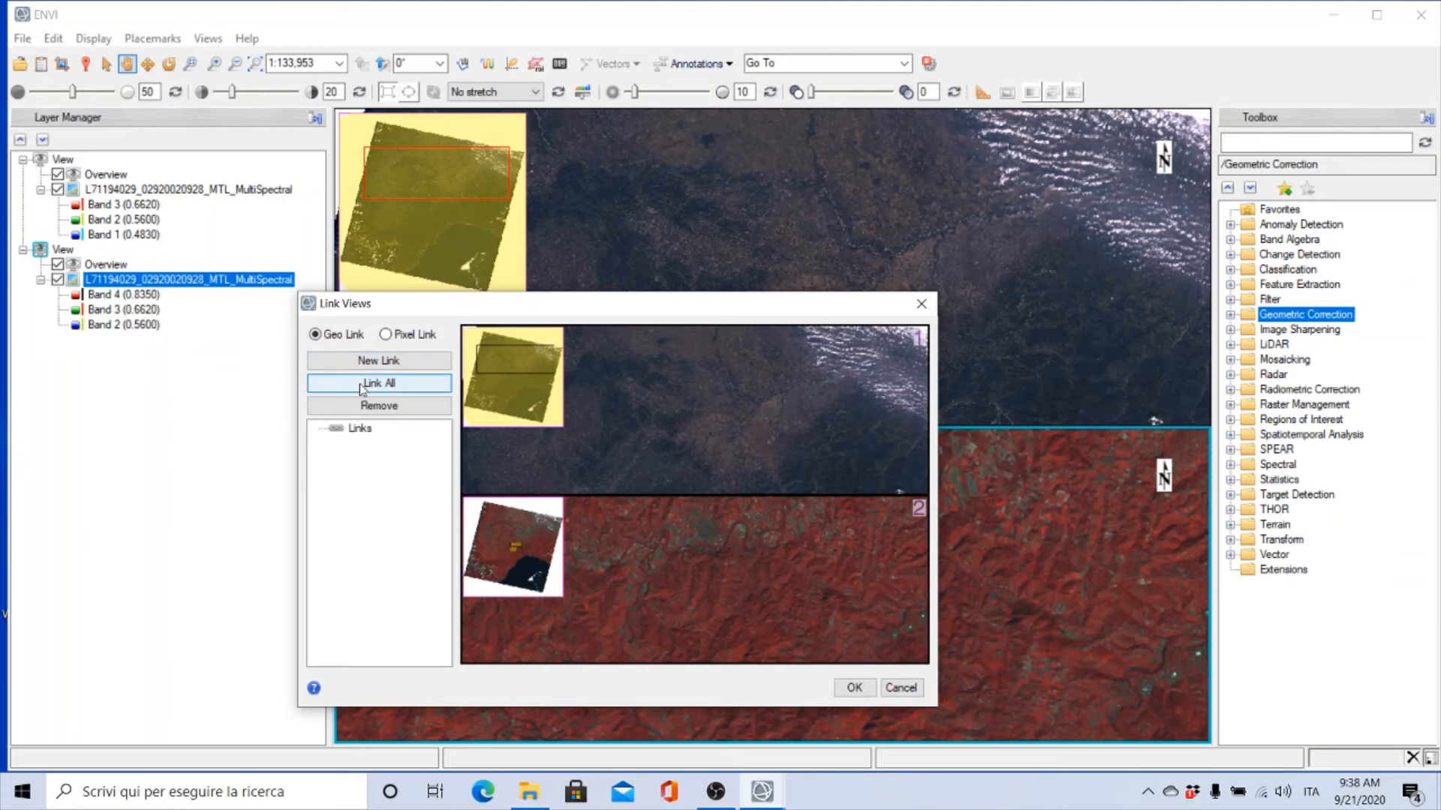
left_click_drag(368, 303, 171, 252)
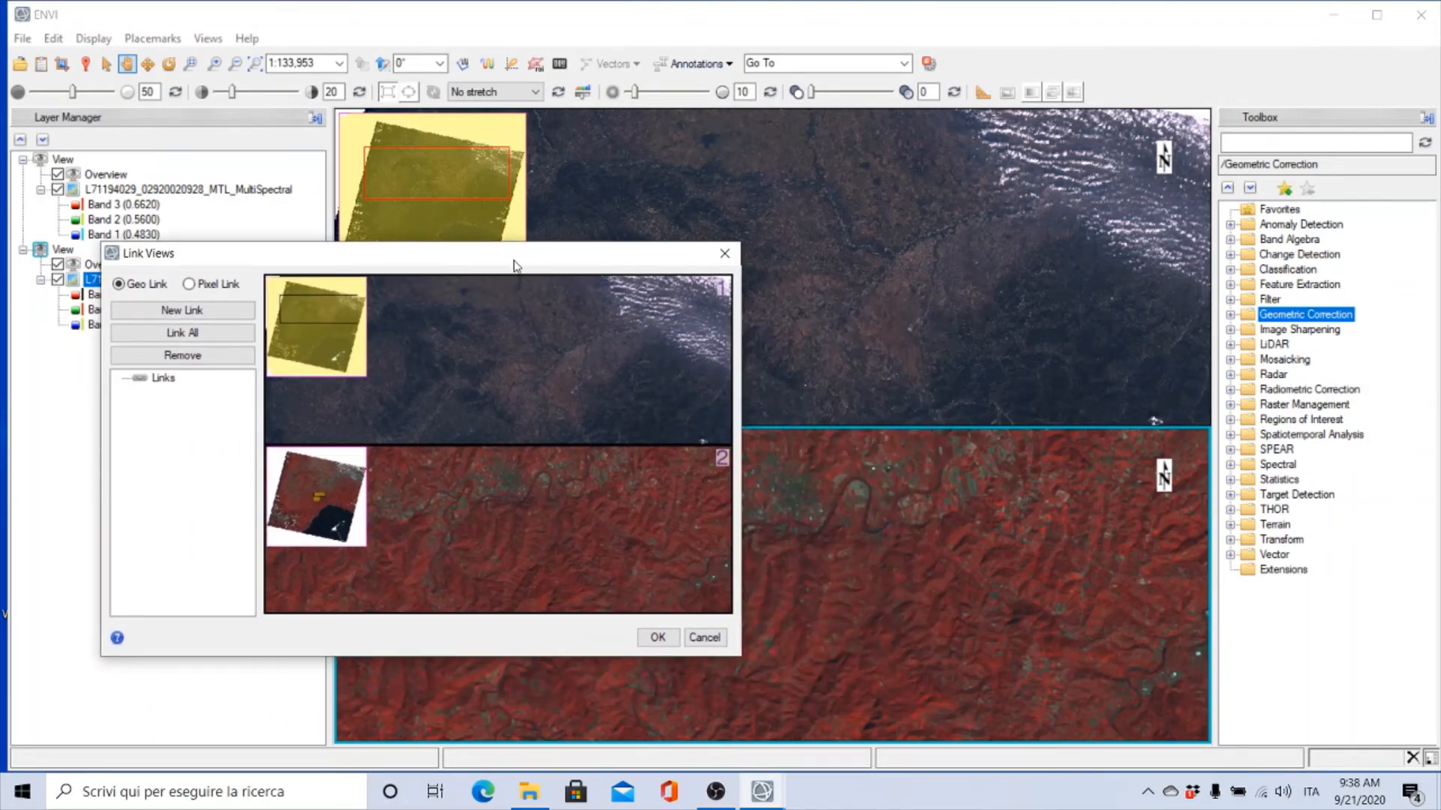
left_click_drag(516, 264, 1203, 158)
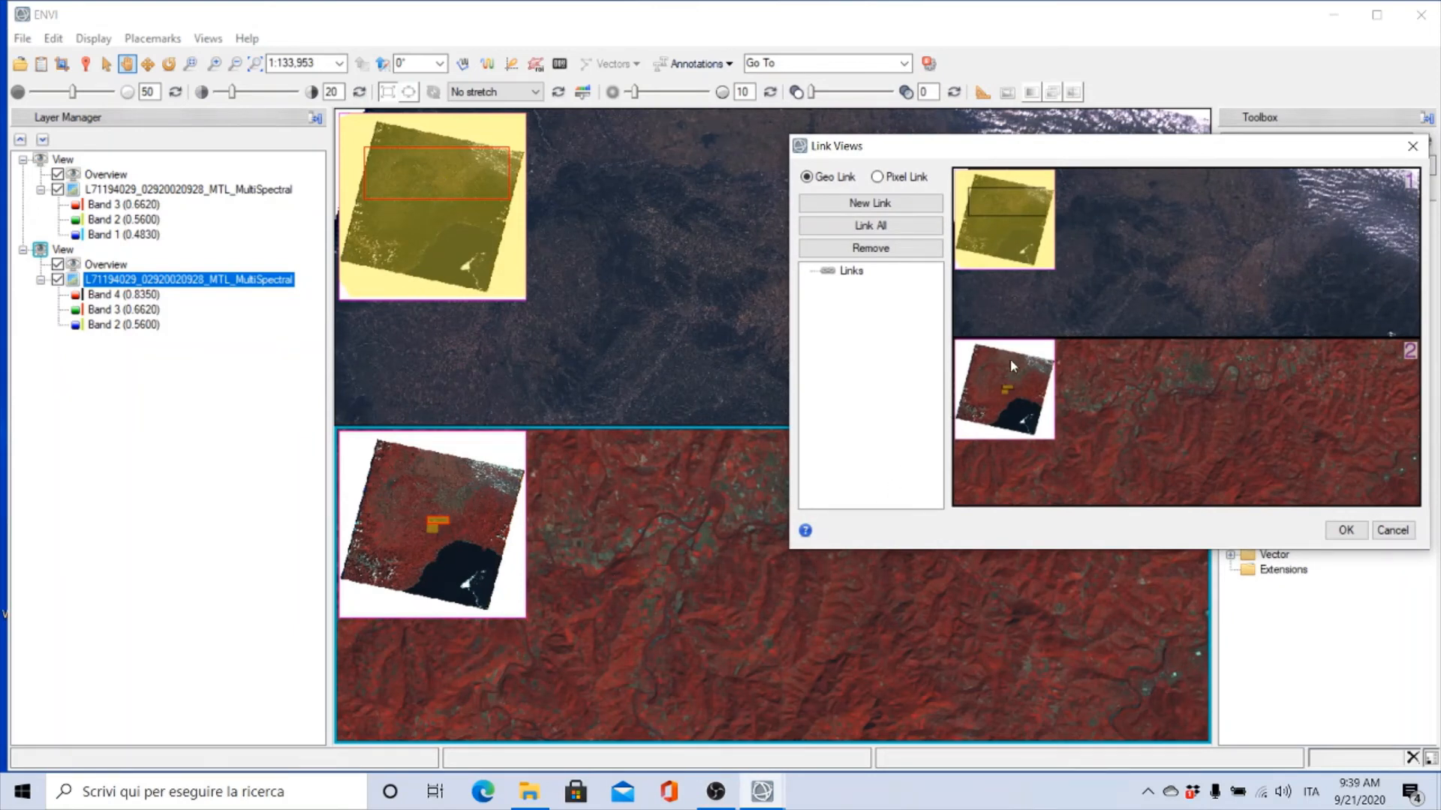
left_click(885, 229)
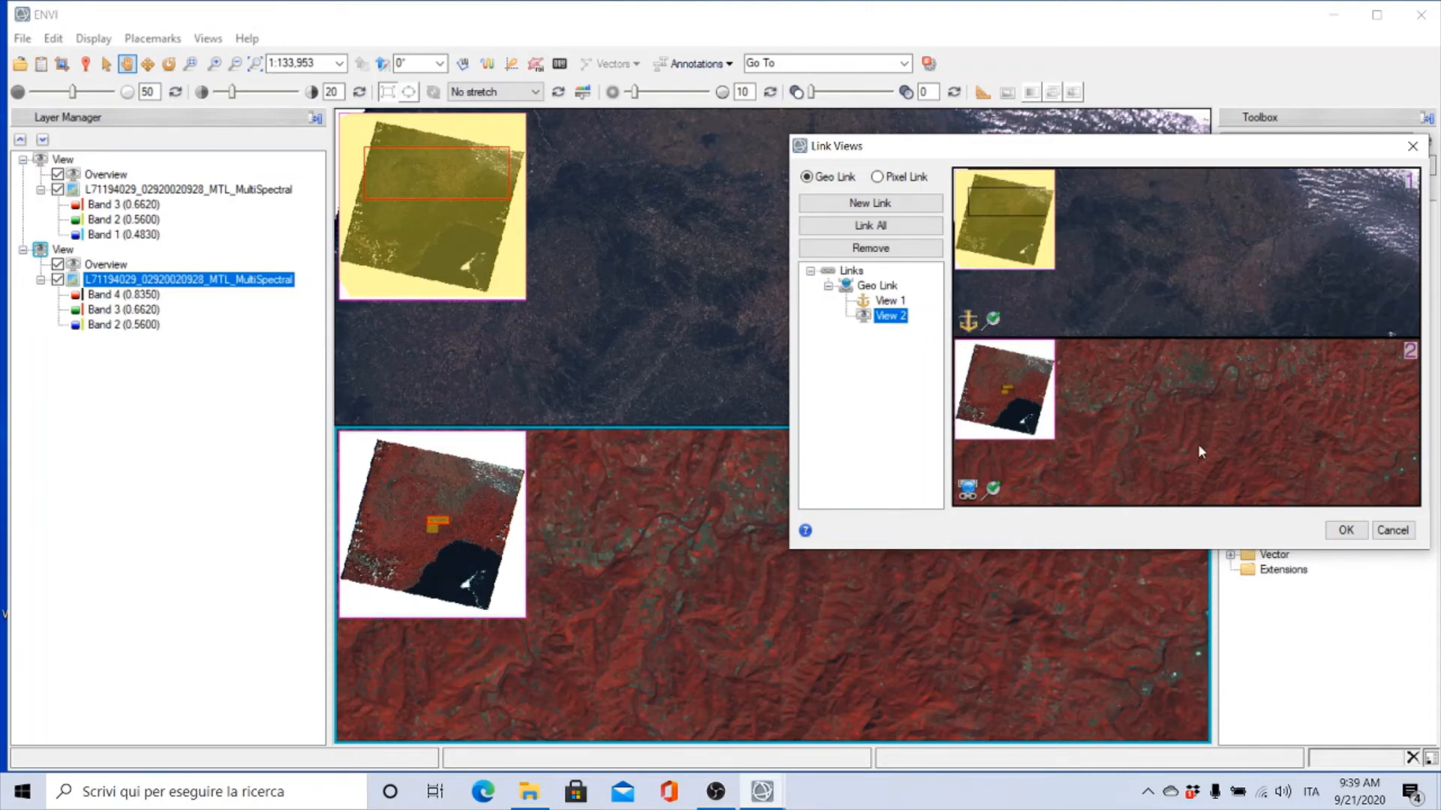
left_click(1344, 532)
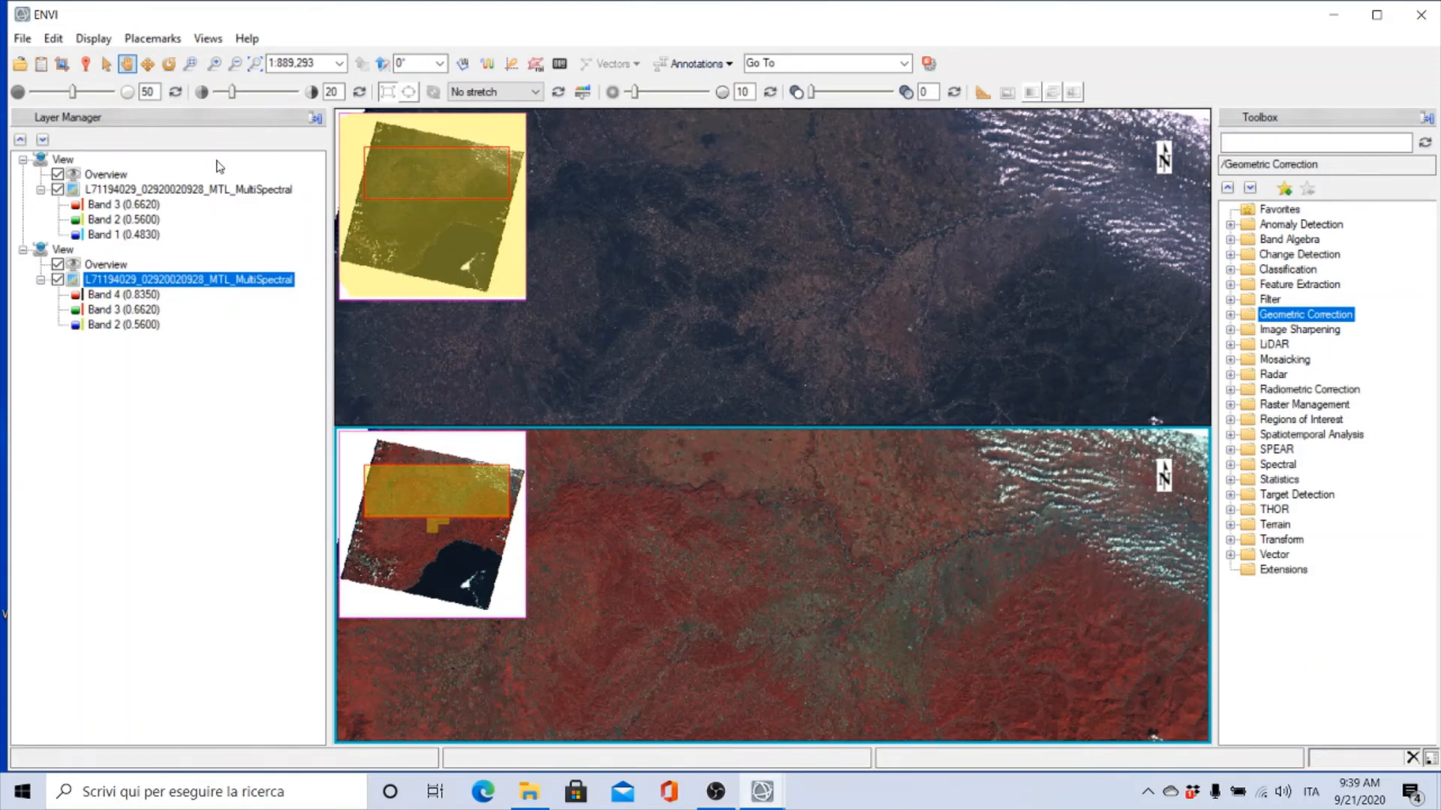
Turn off the overview in both views and zoom the linked images in on the coastal harbour and airport
left_click(58, 174)
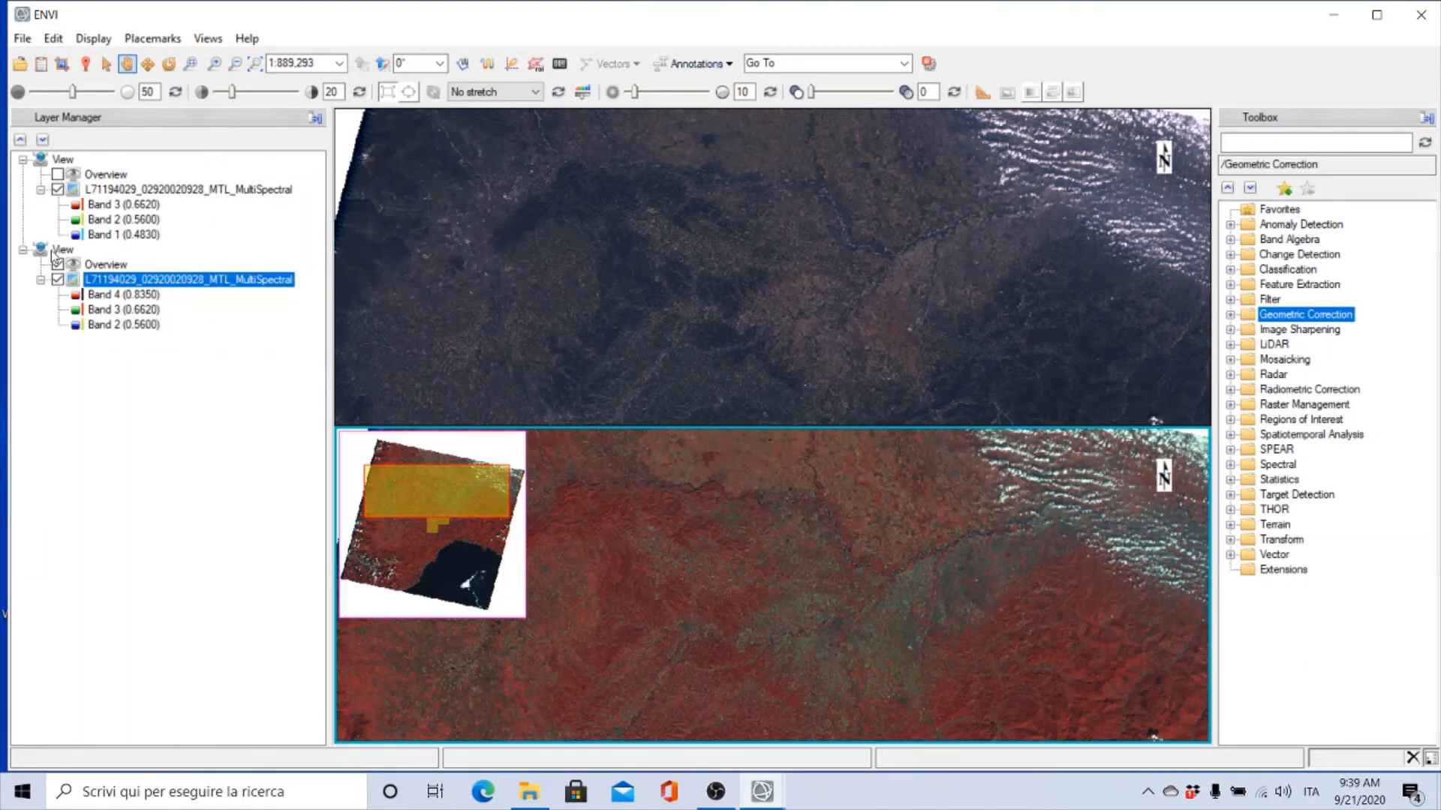
left_click(58, 264)
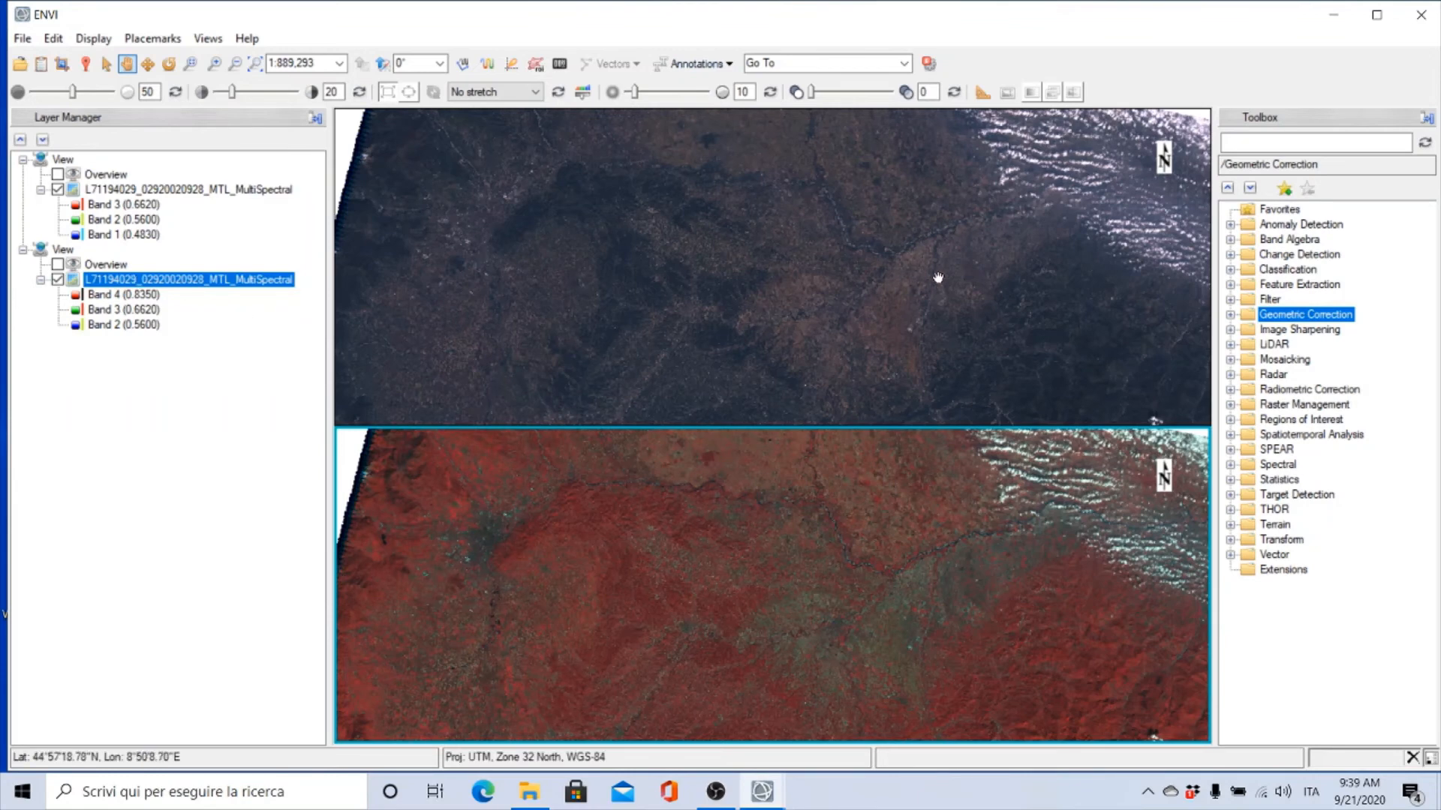
left_click_drag(948, 273, 532, 169)
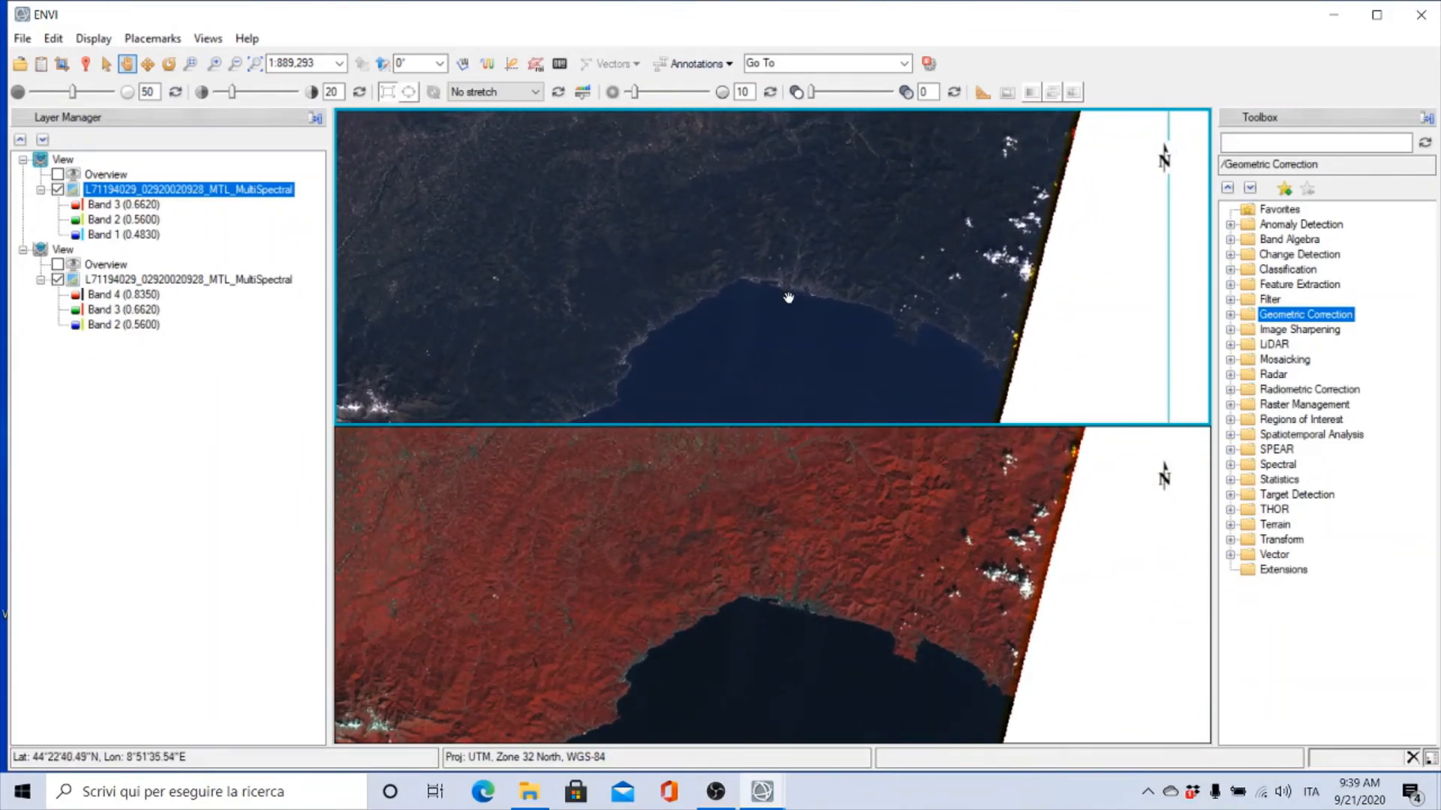
scroll(788, 298, "up", 4)
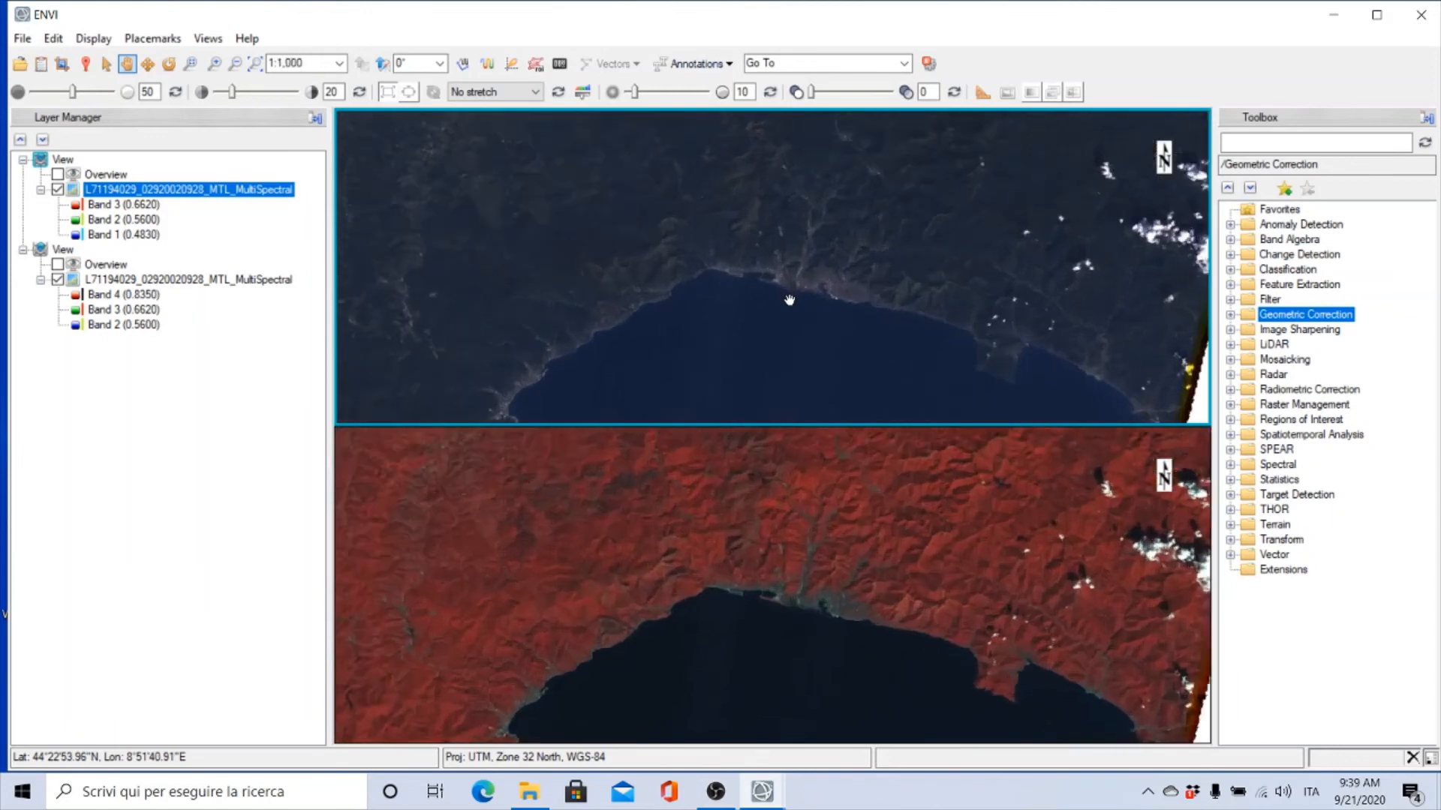
scroll(790, 300, "up", 3)
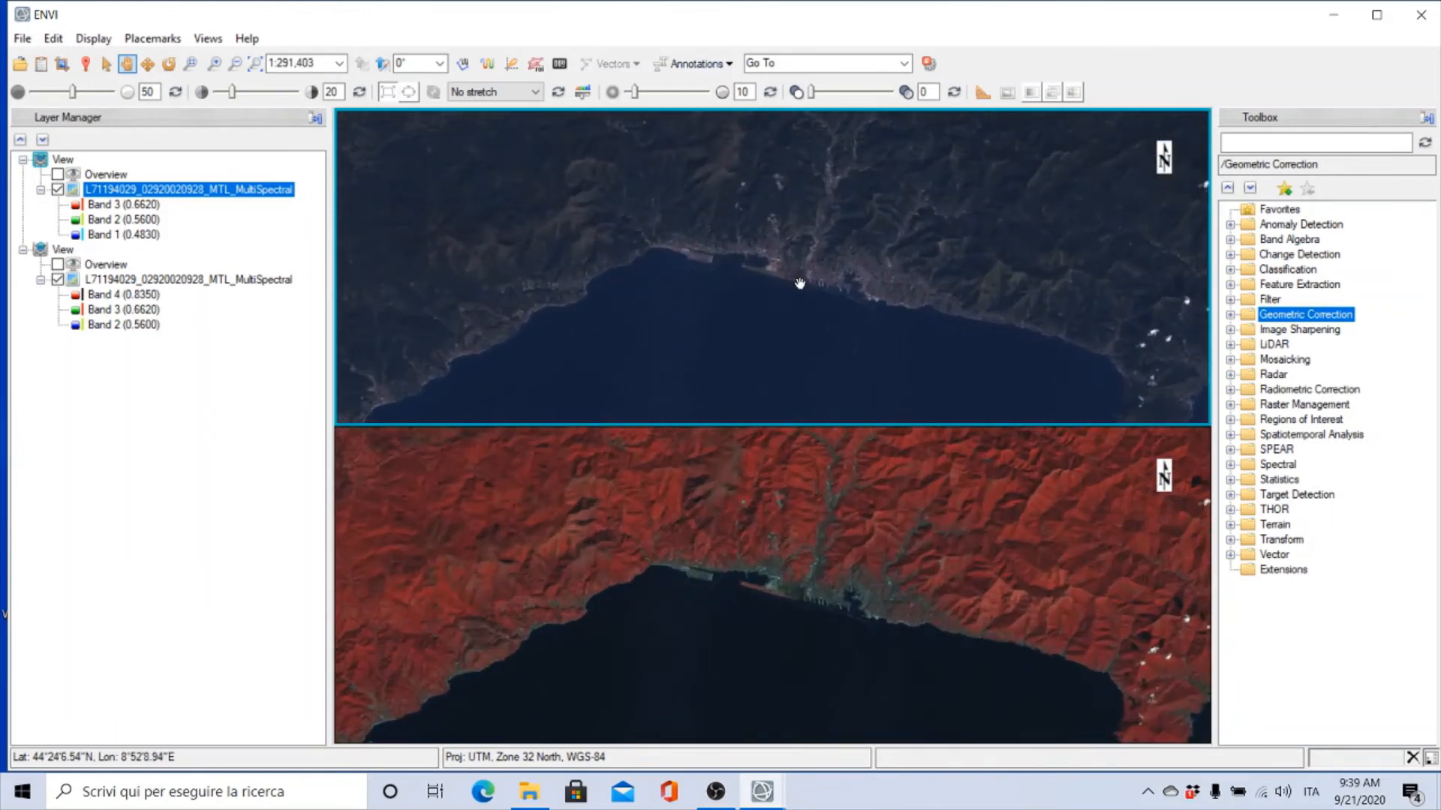
scroll(792, 289, "up", 1)
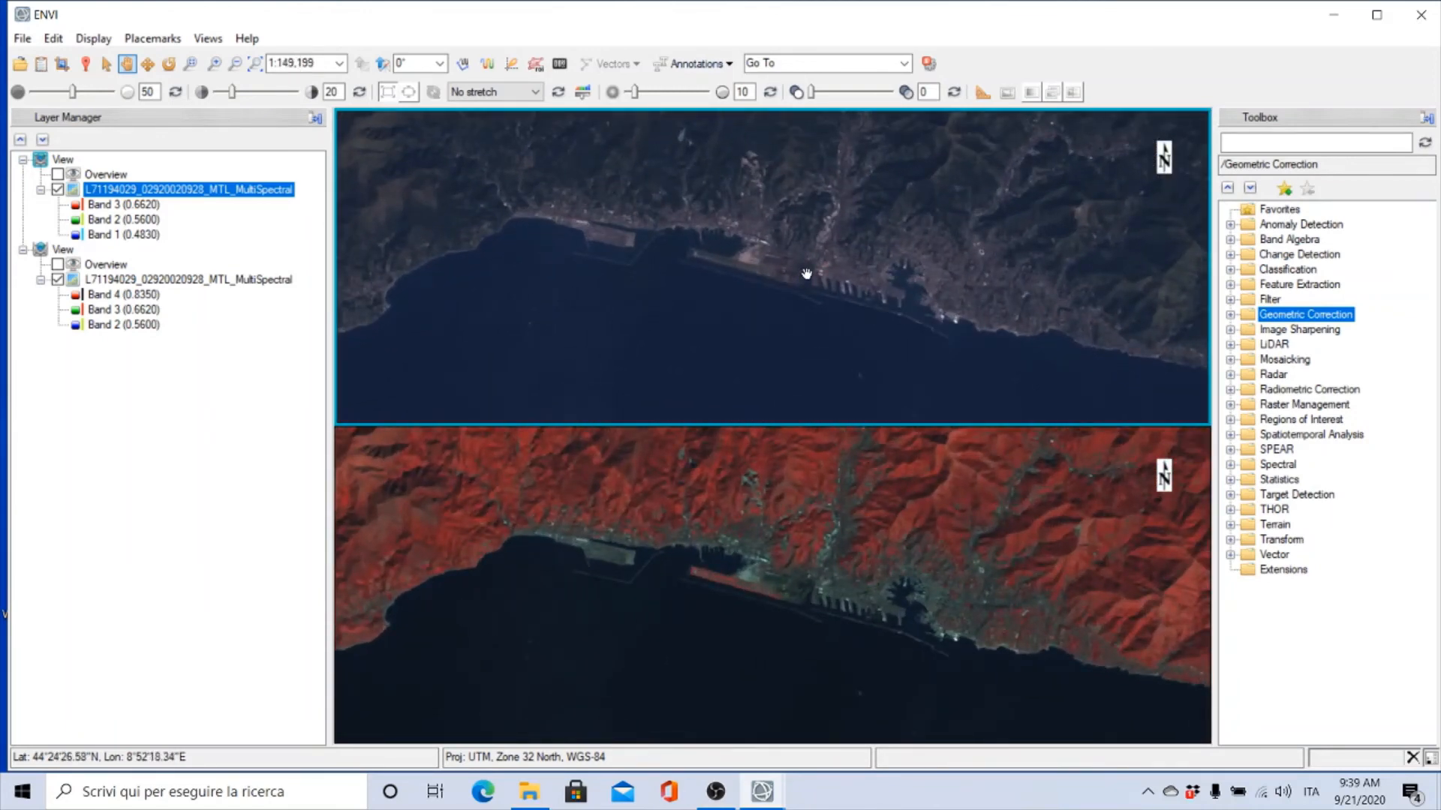
scroll(806, 274, "up", 2)
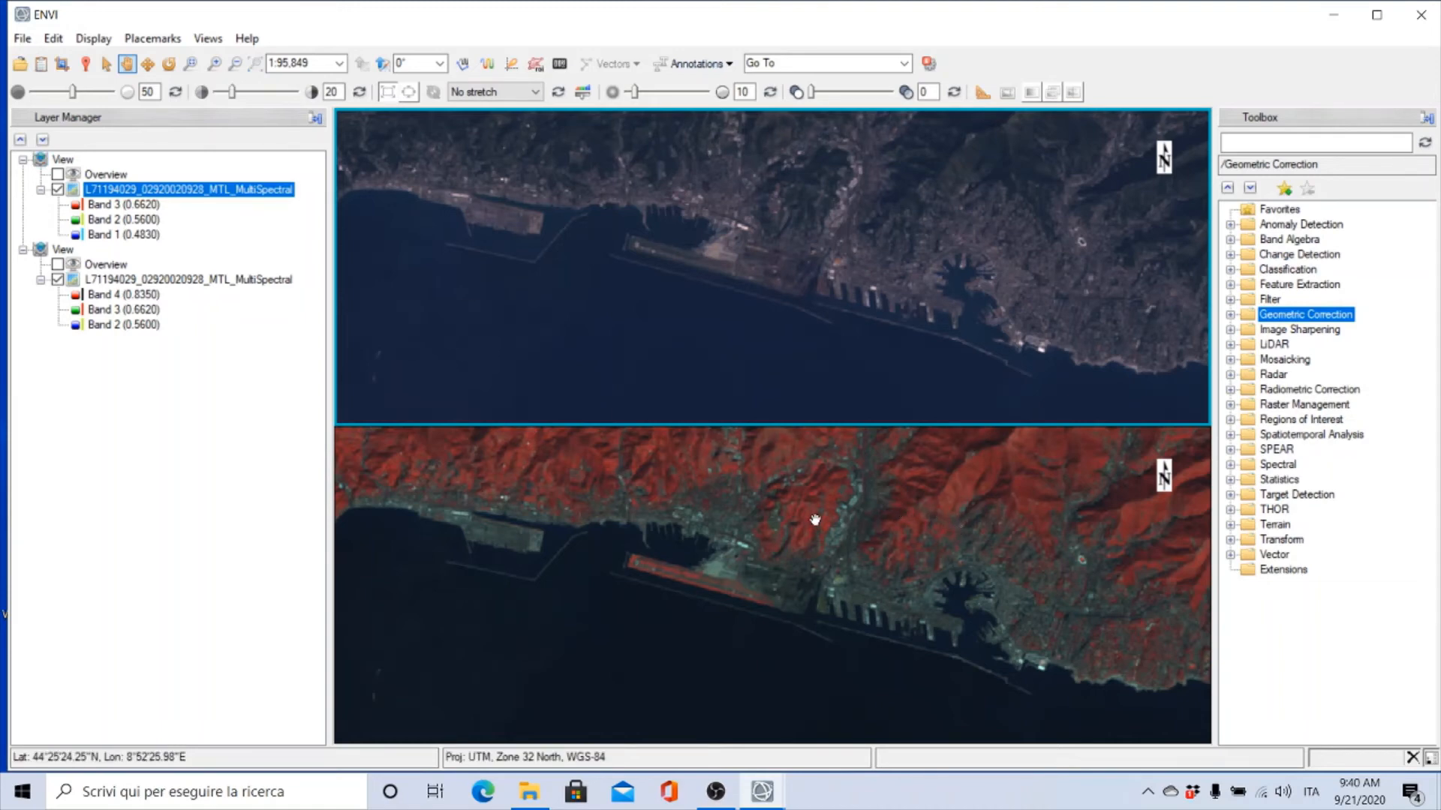
mouse_move(815, 520)
left_mouse_down()
mouse_move(818, 576)
mouse_move(814, 547)
left_mouse_up()
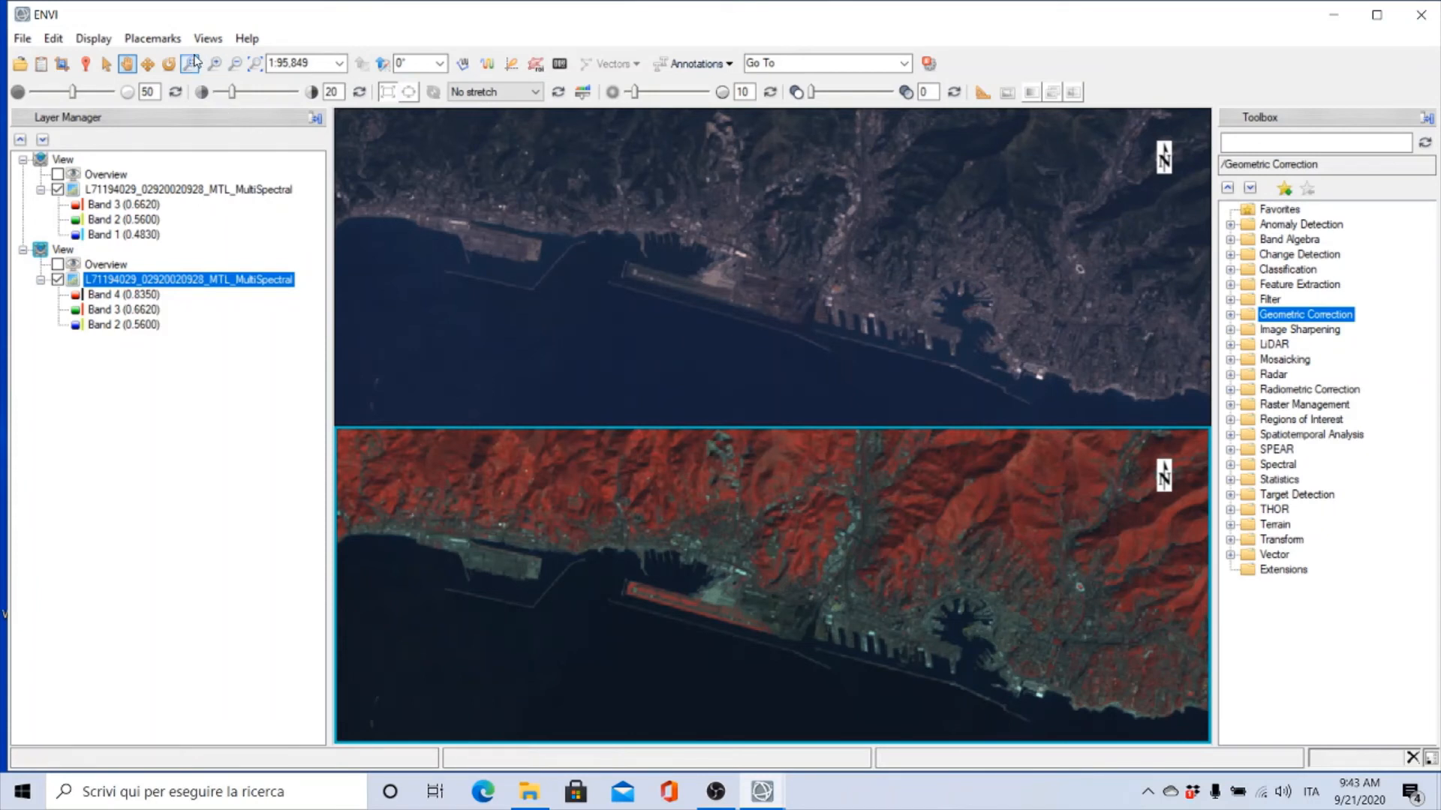
Add a placemark named Genoa at the current harbour location and check it in the placemark list
left_click(149, 41)
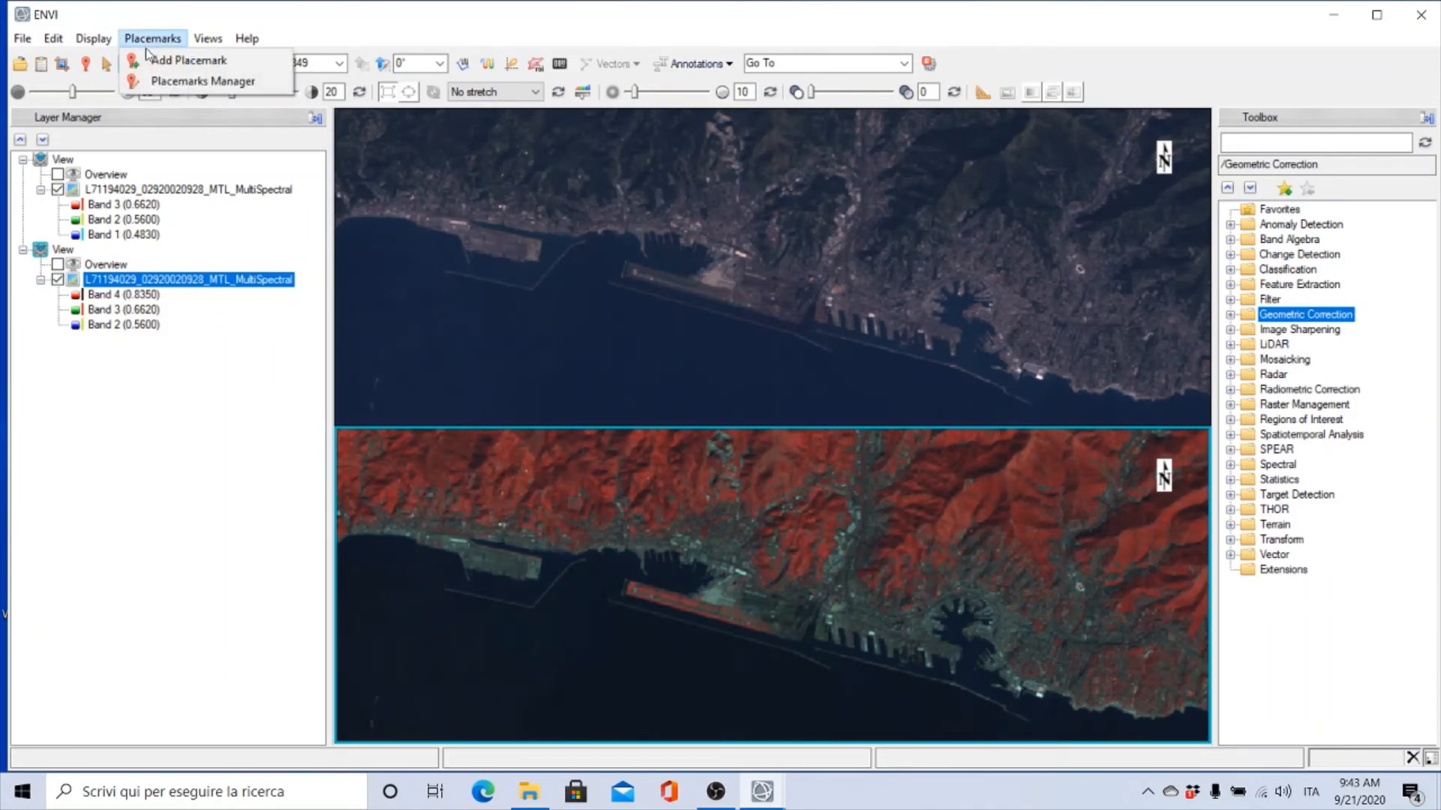
left_click(153, 62)
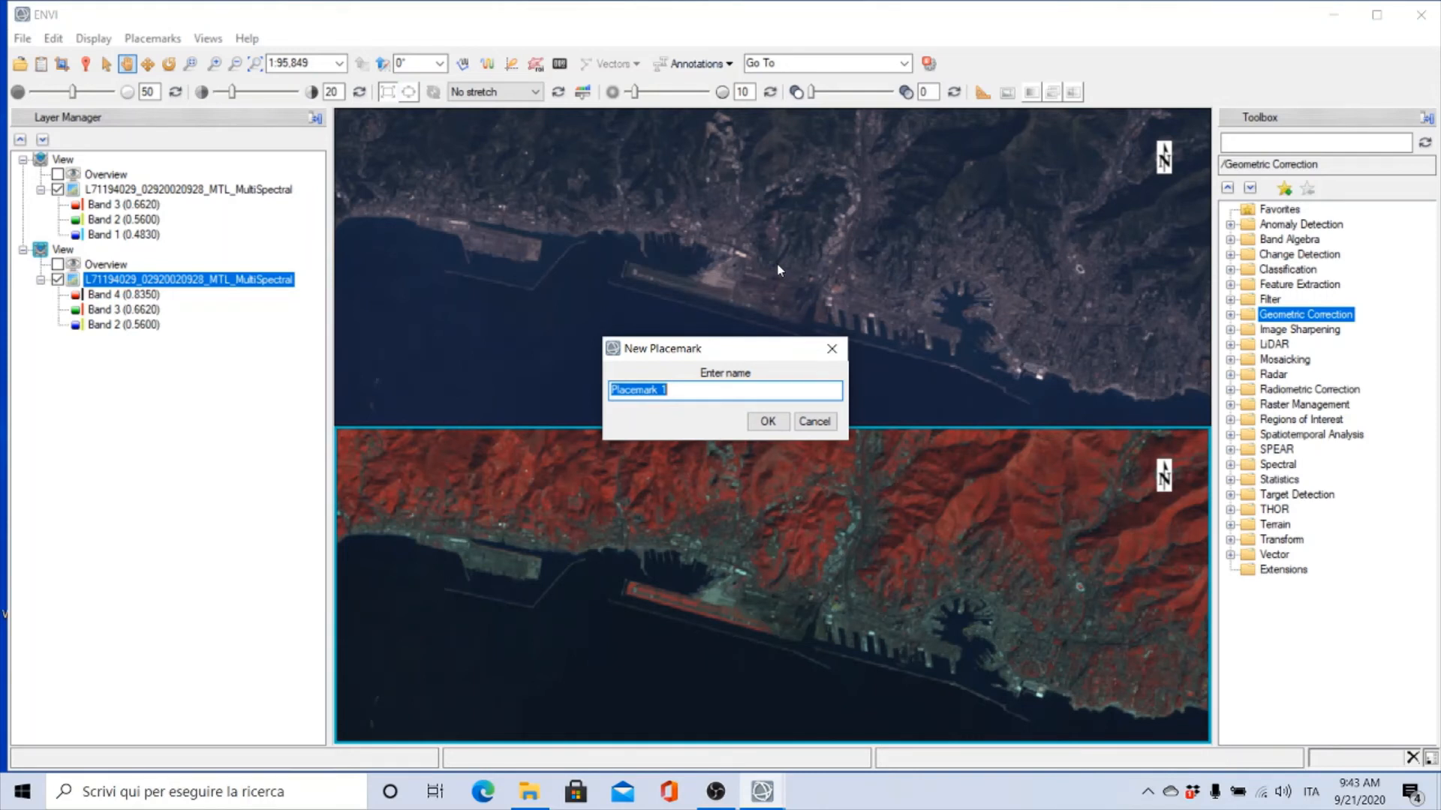
type("Genoa")
left_click(768, 422)
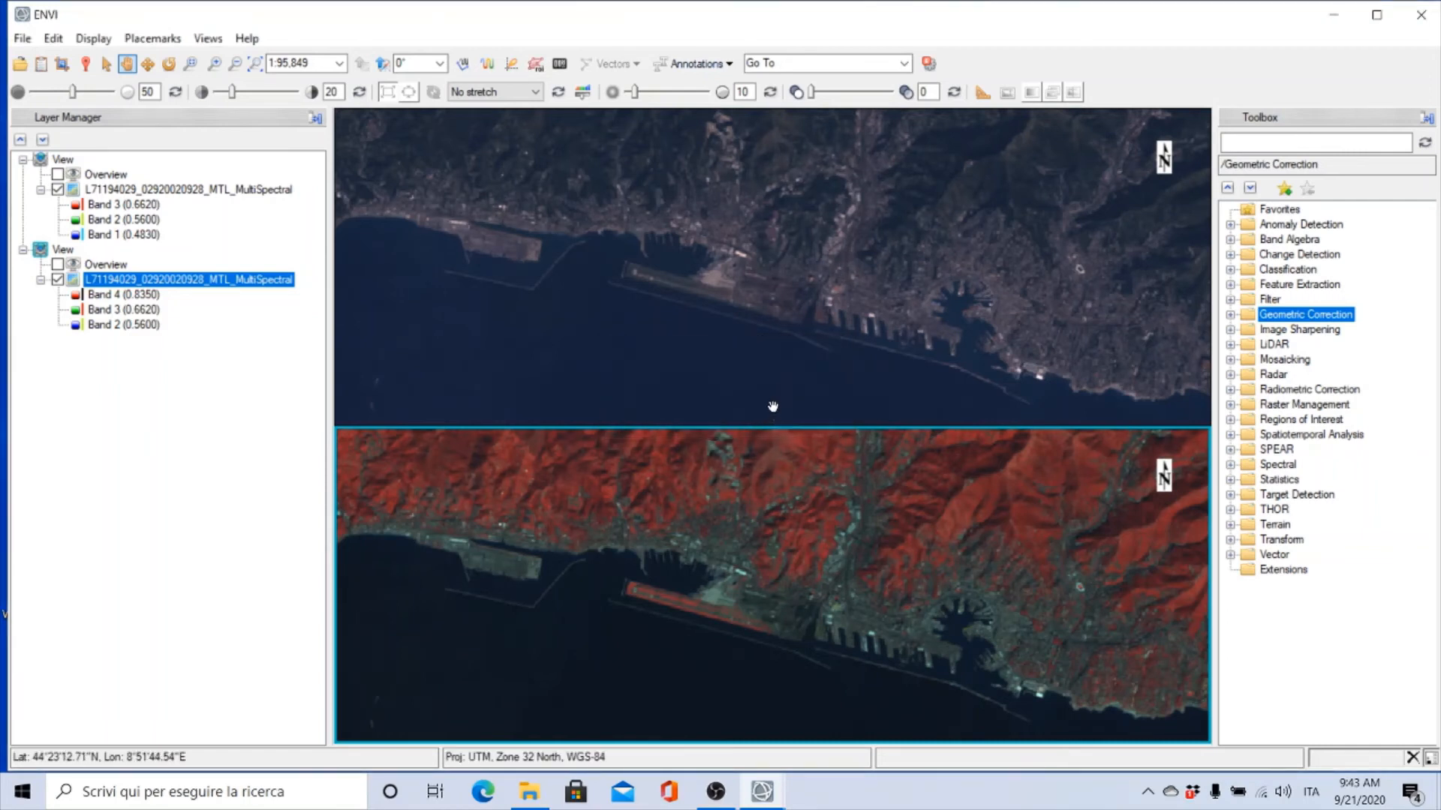
left_click(152, 38)
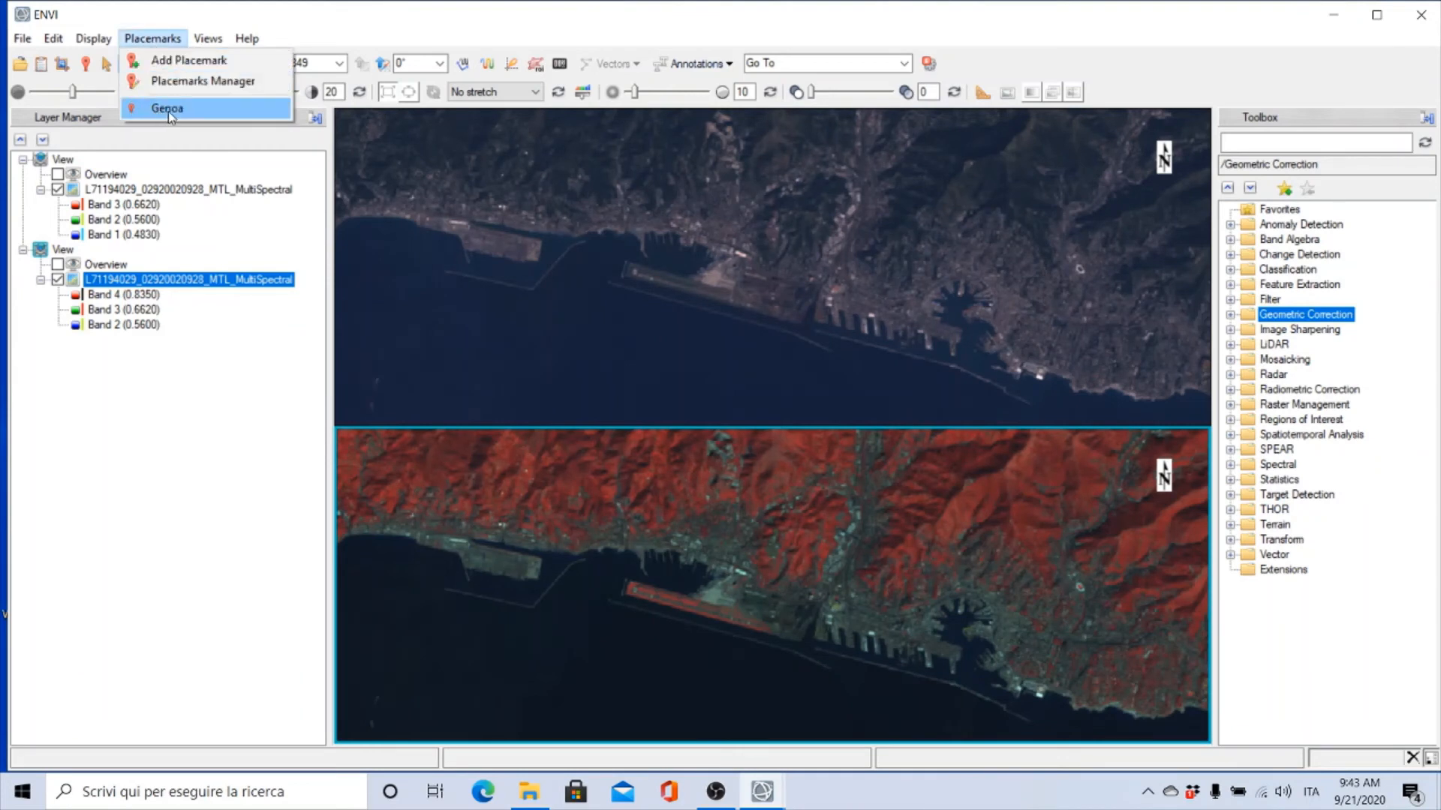
left_click(388, 26)
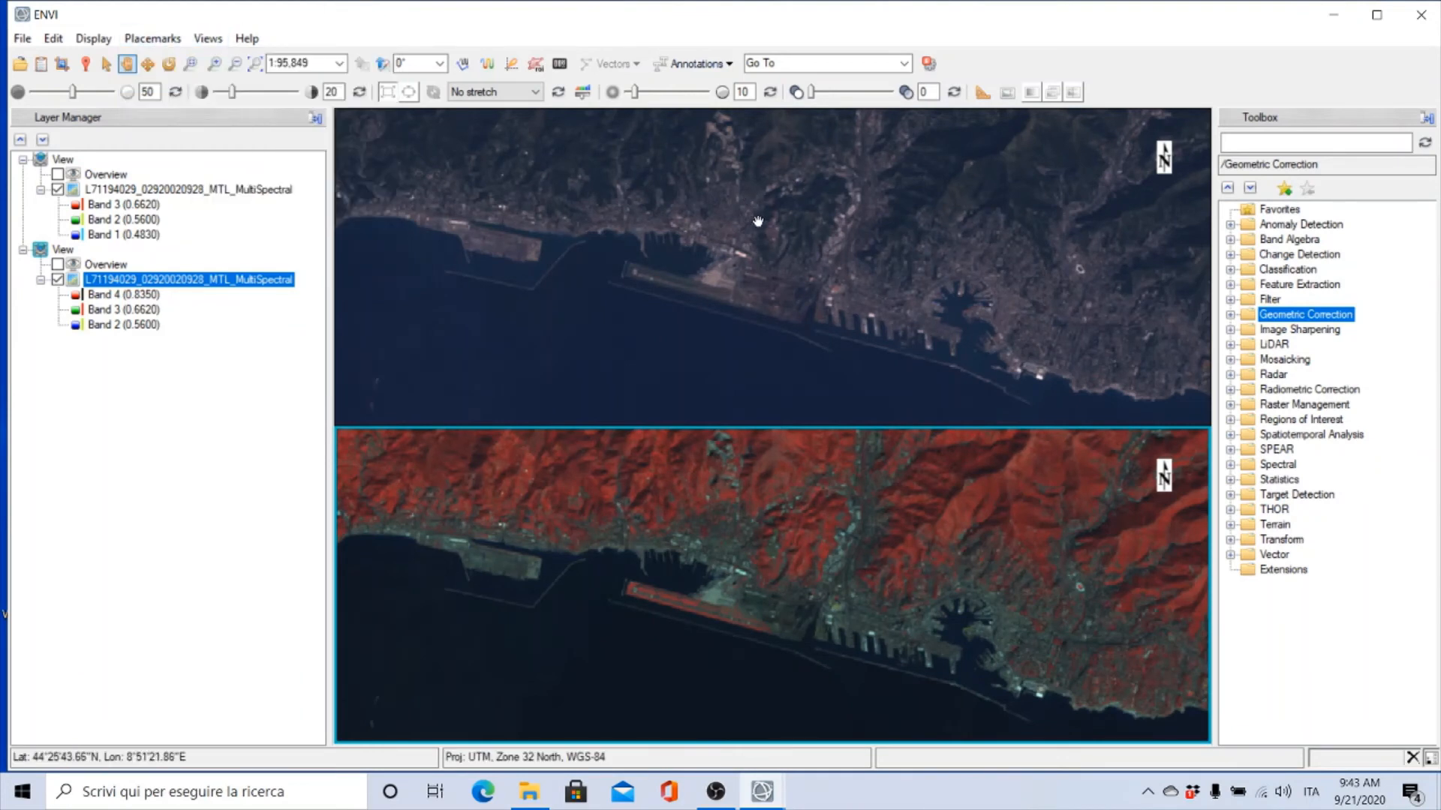
Move the linked views away from the harbour to another part of the scene, and return using the Genoa placemark
left_click(798, 264)
left_click_drag(842, 259, 341, 324)
left_click_drag(977, 243, 777, 304)
scroll(788, 289, "up", 1)
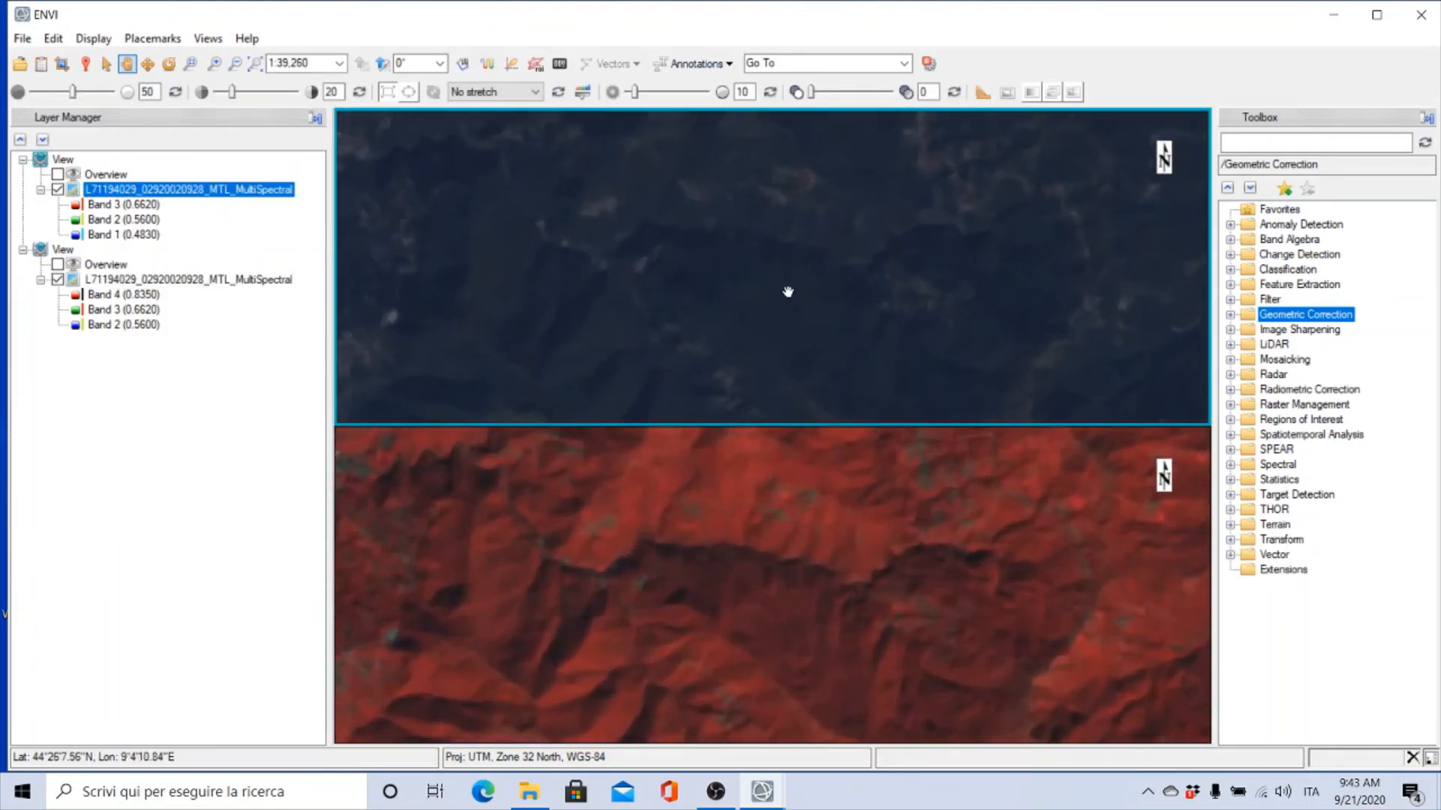
scroll(788, 282, "down", 5)
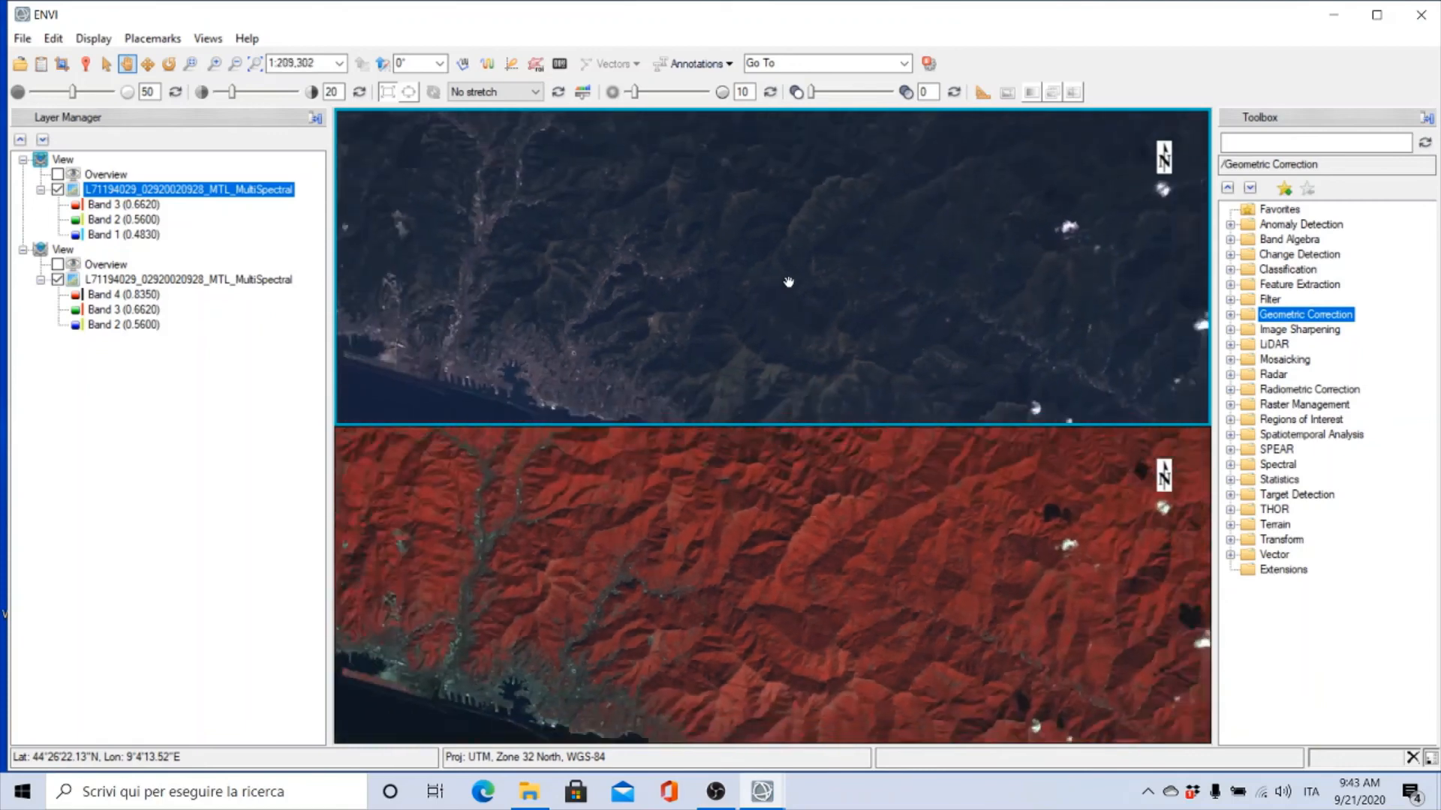
left_click_drag(826, 281, 1065, 421)
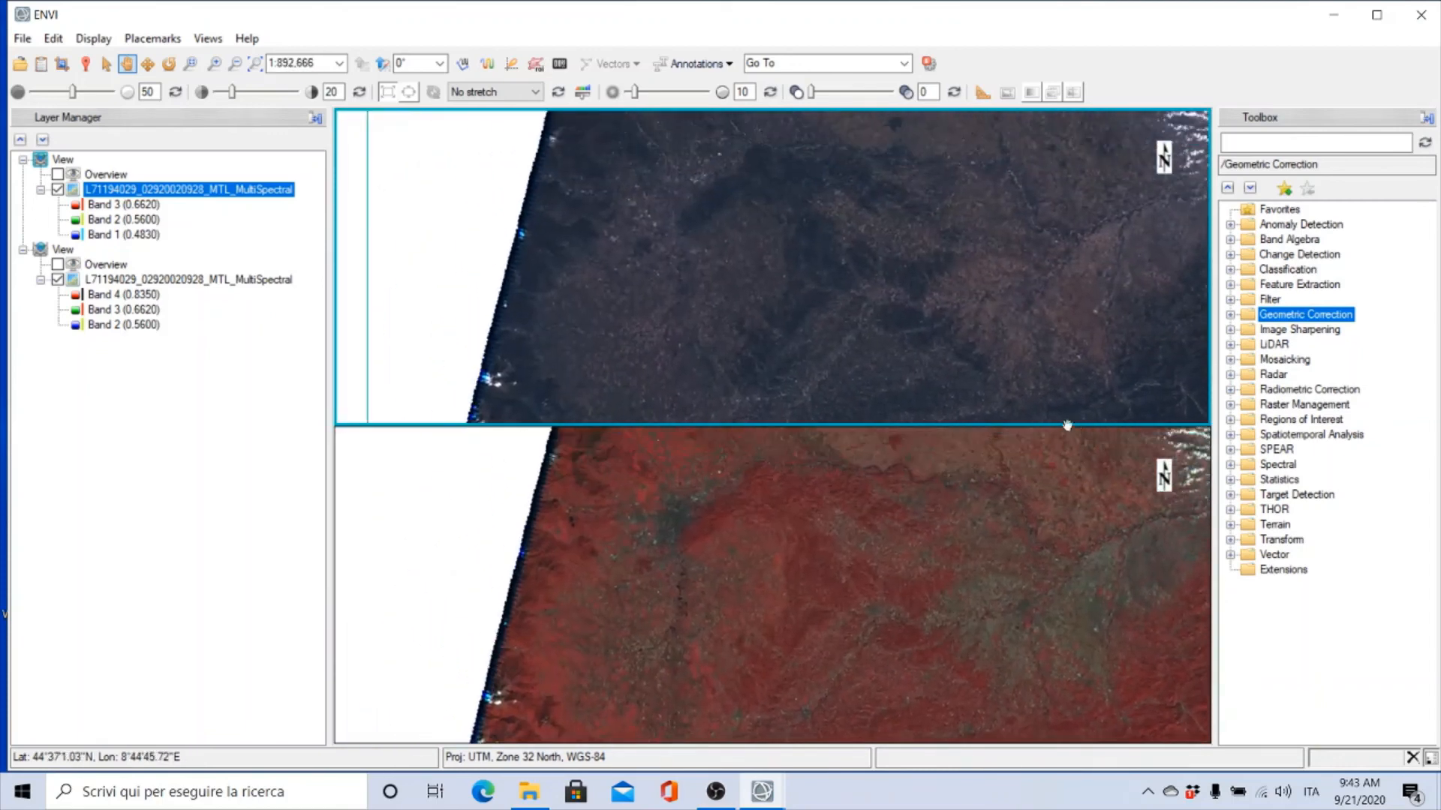
left_click_drag(685, 277, 720, 330)
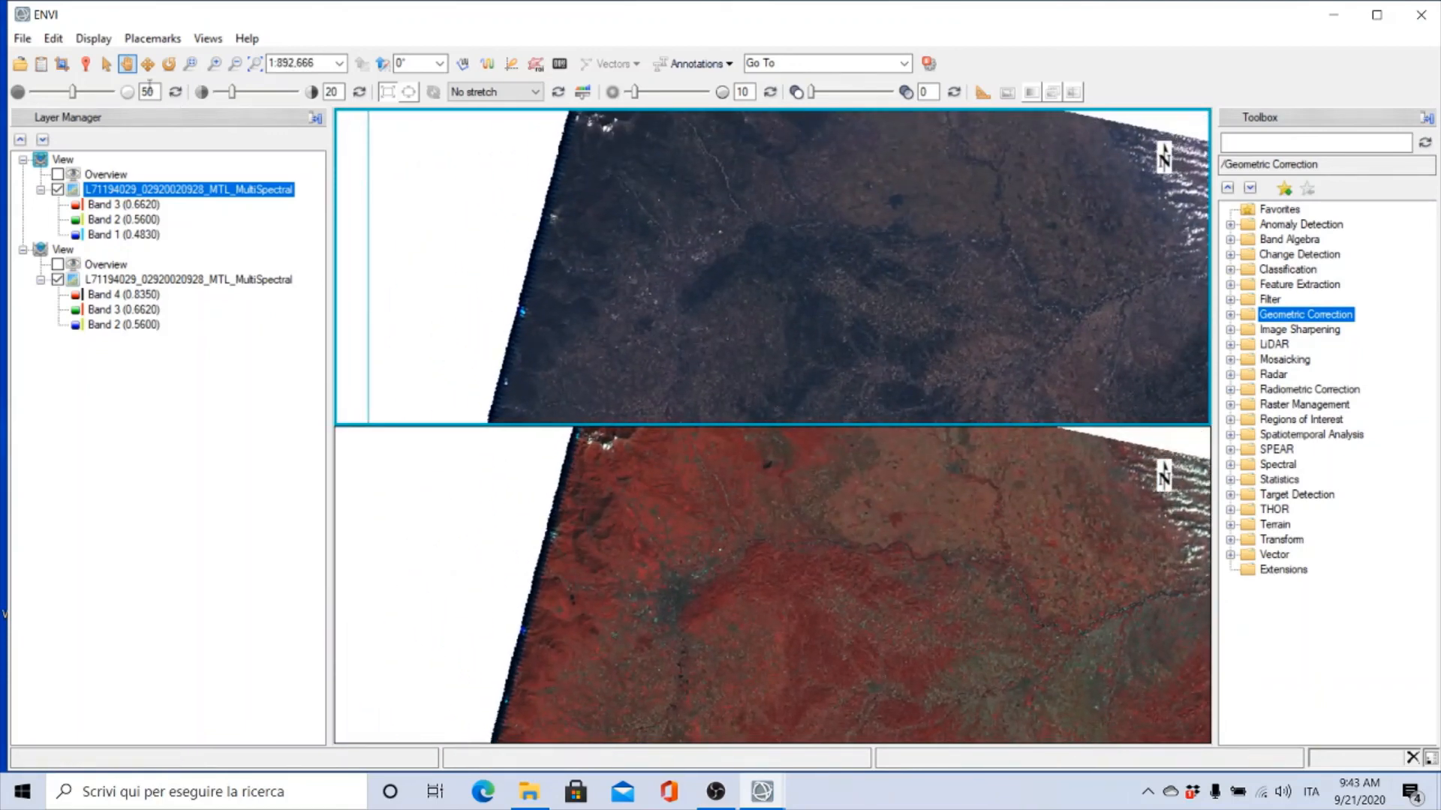
left_click(154, 41)
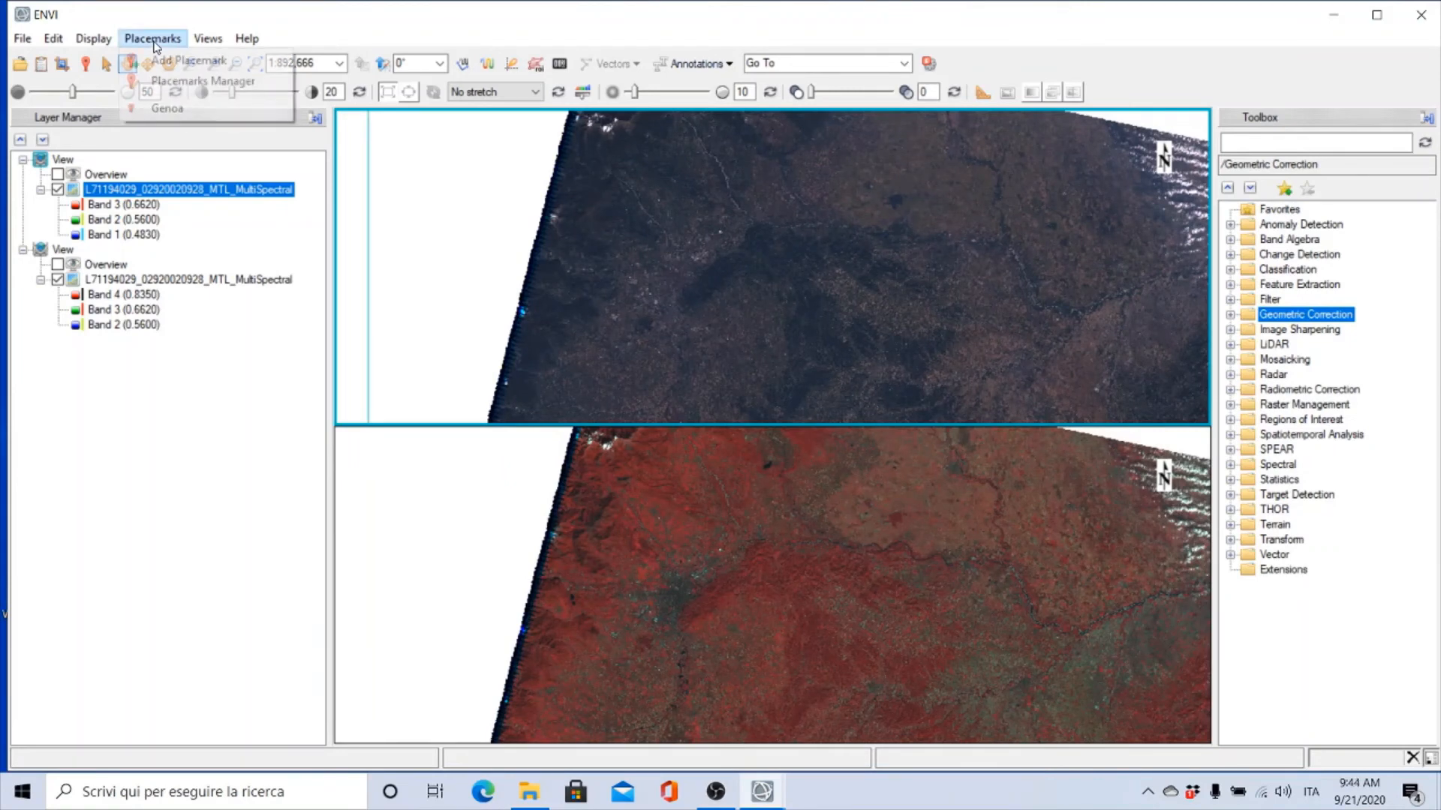
left_click(162, 108)
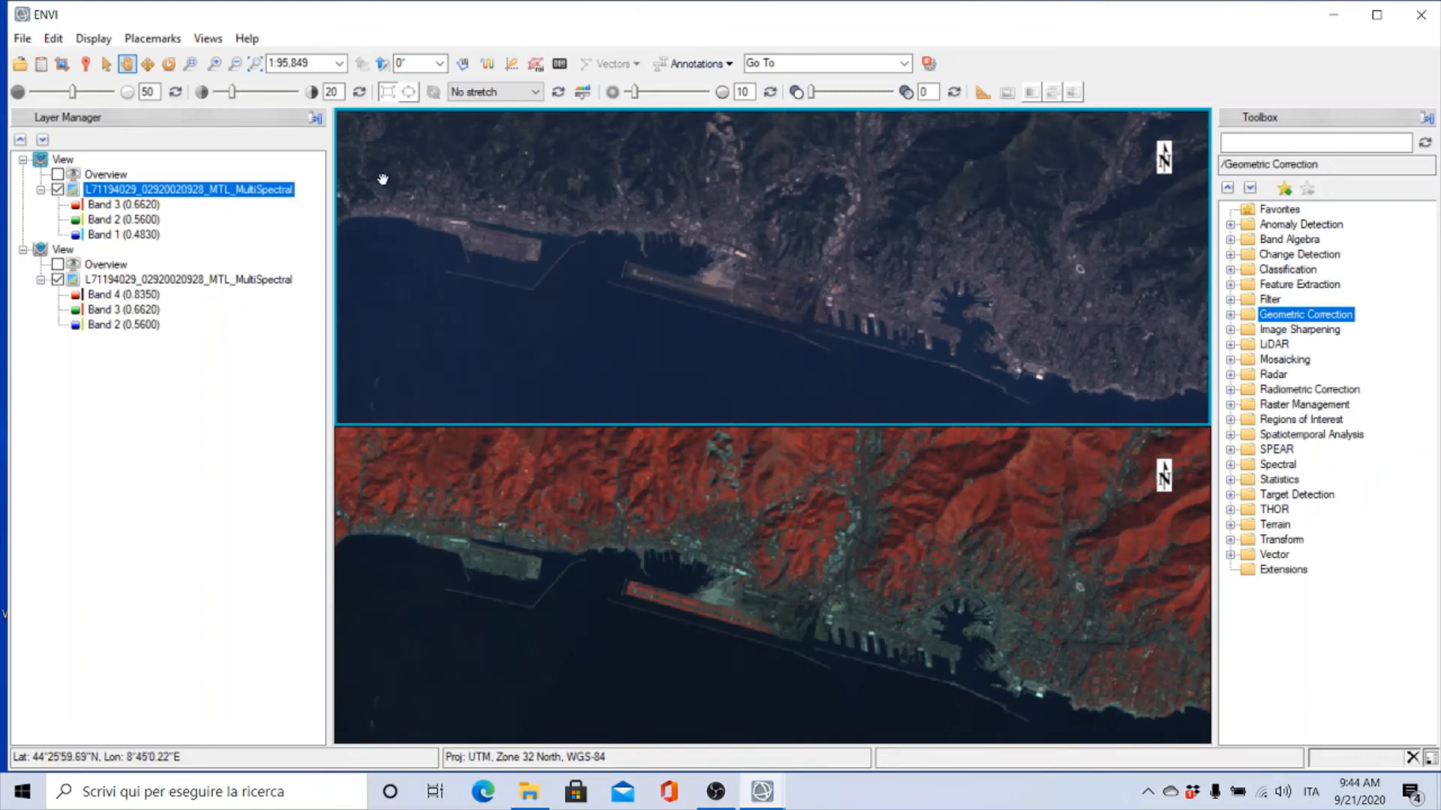
Zoom the linked views in on the airport runway to compare it in both composites
scroll(719, 309, "up", 2)
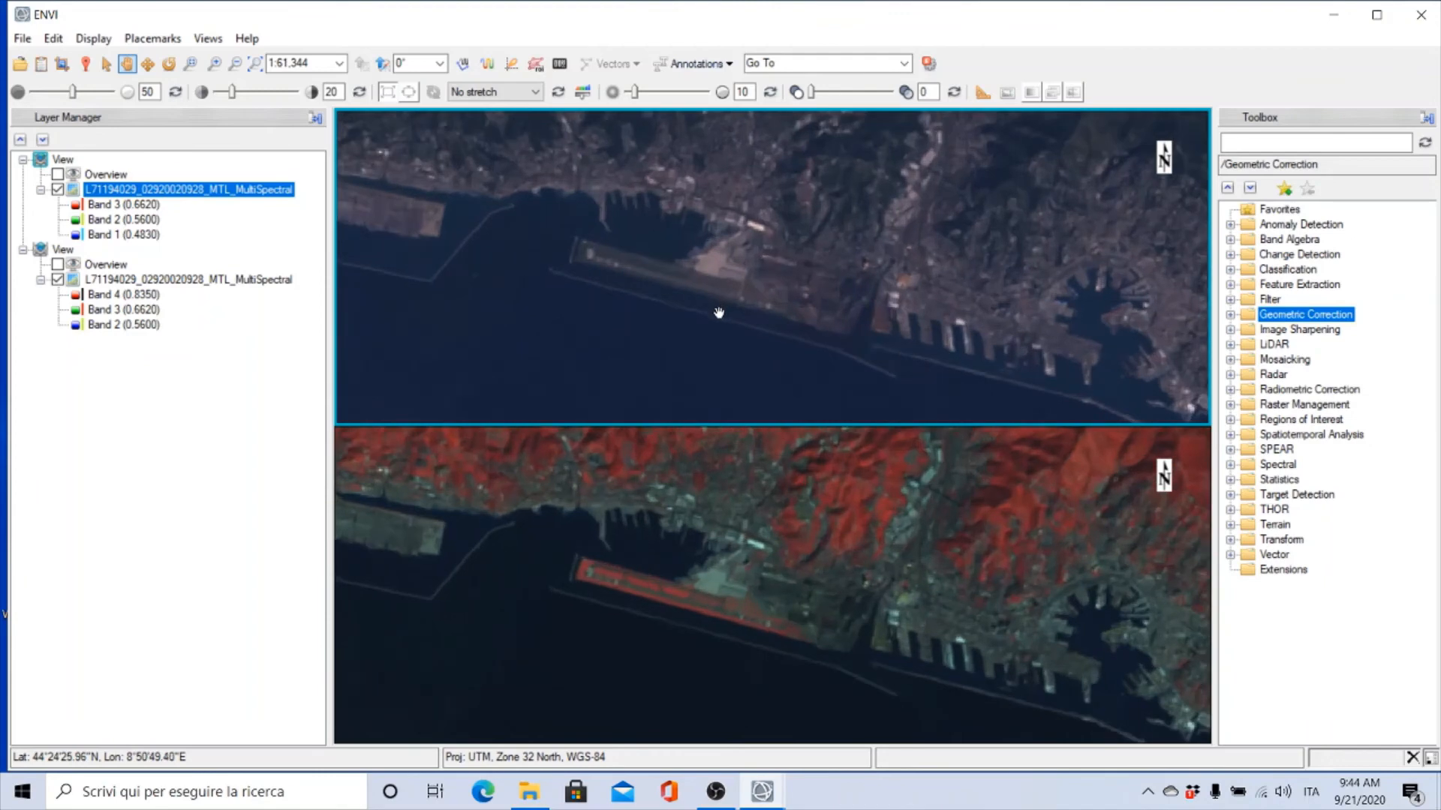
scroll(719, 313, "up", 2)
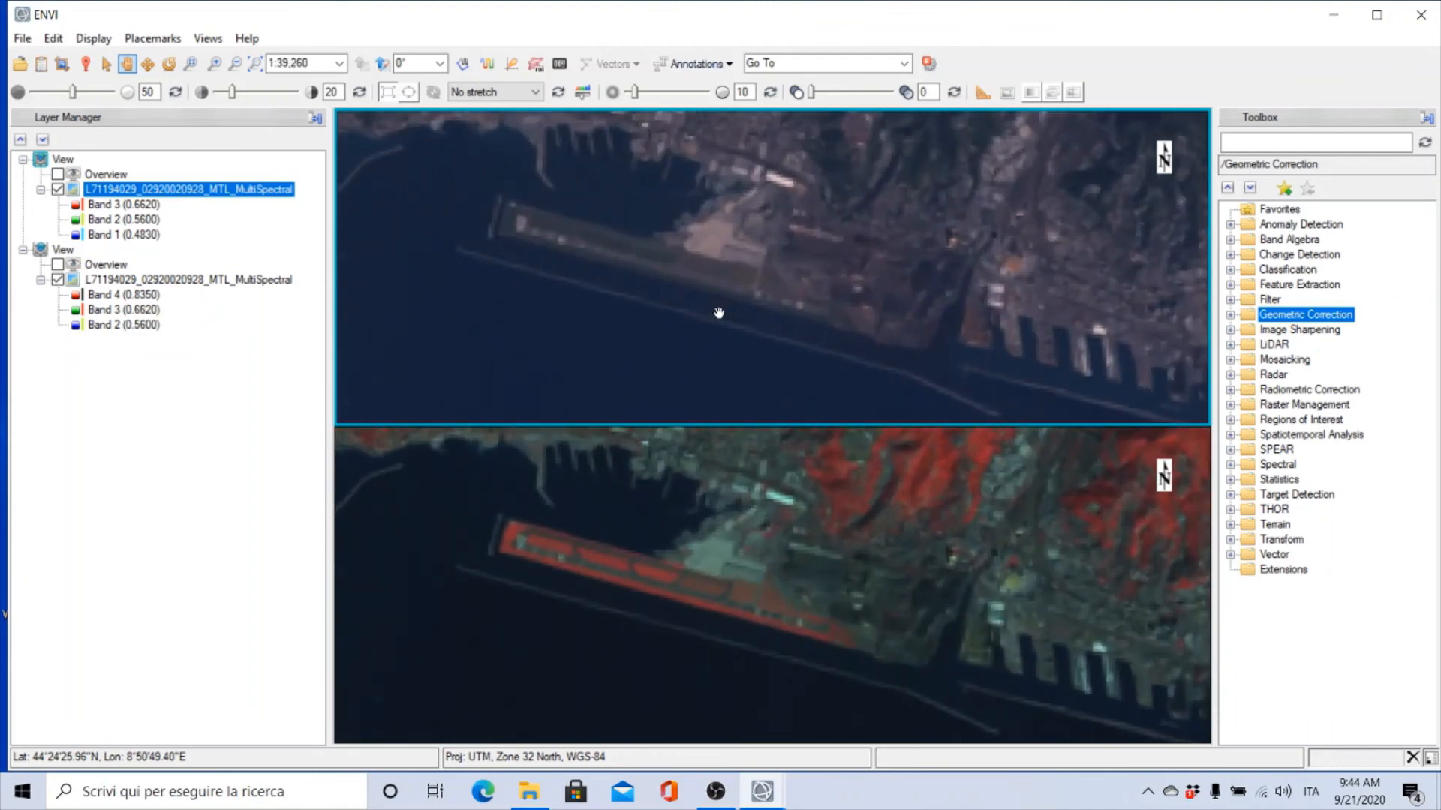
scroll(719, 313, "up", 1)
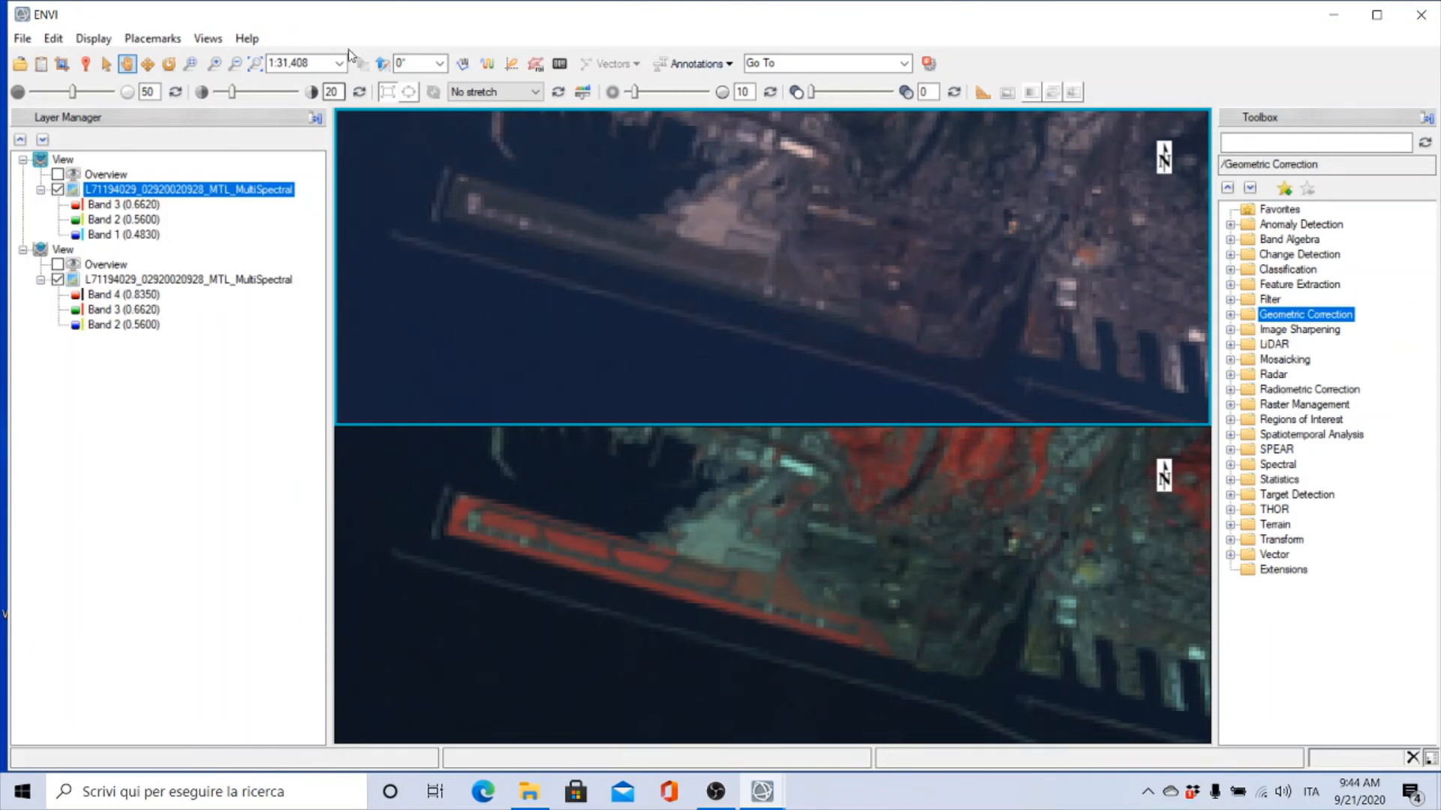
left_click(94, 41)
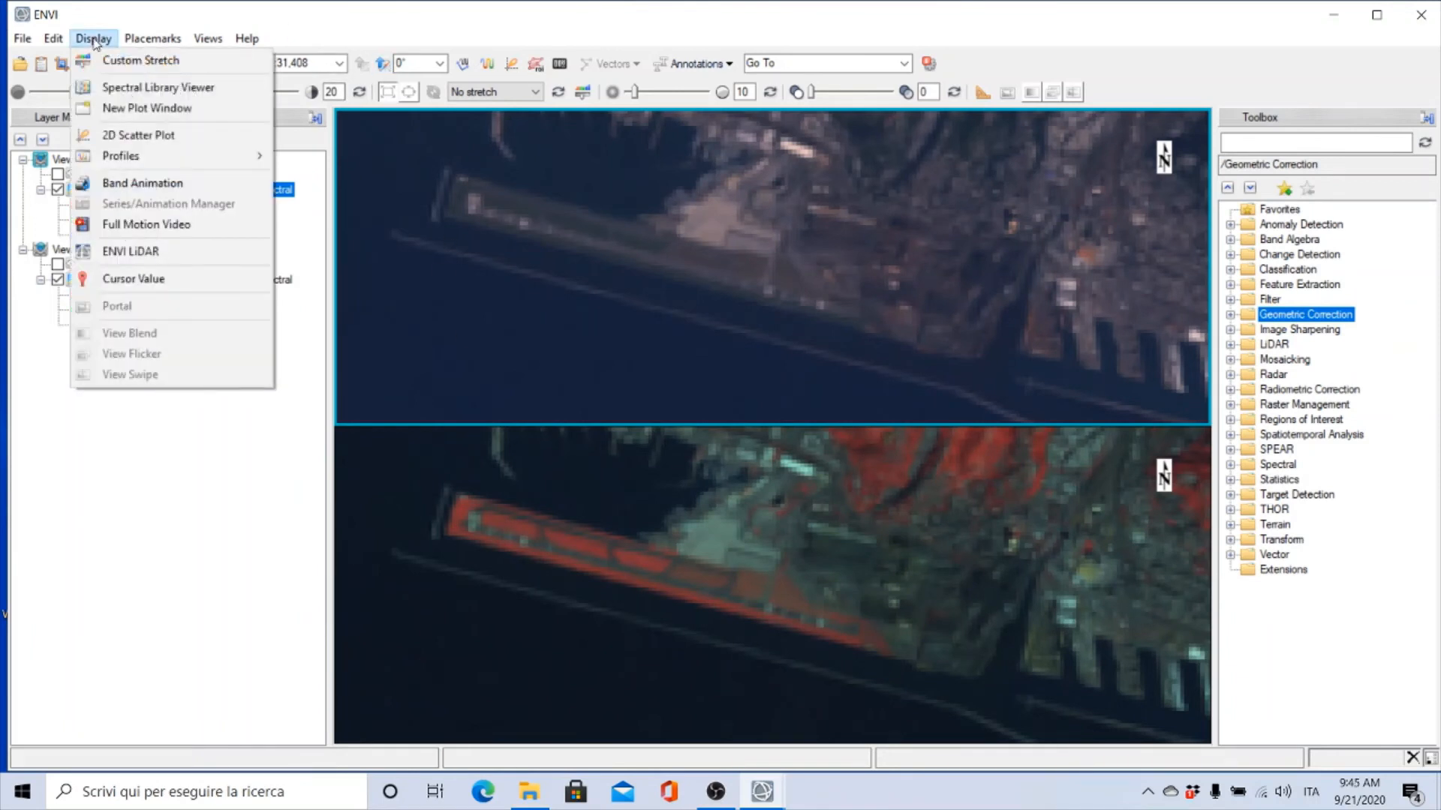
mouse_move(16, 35)
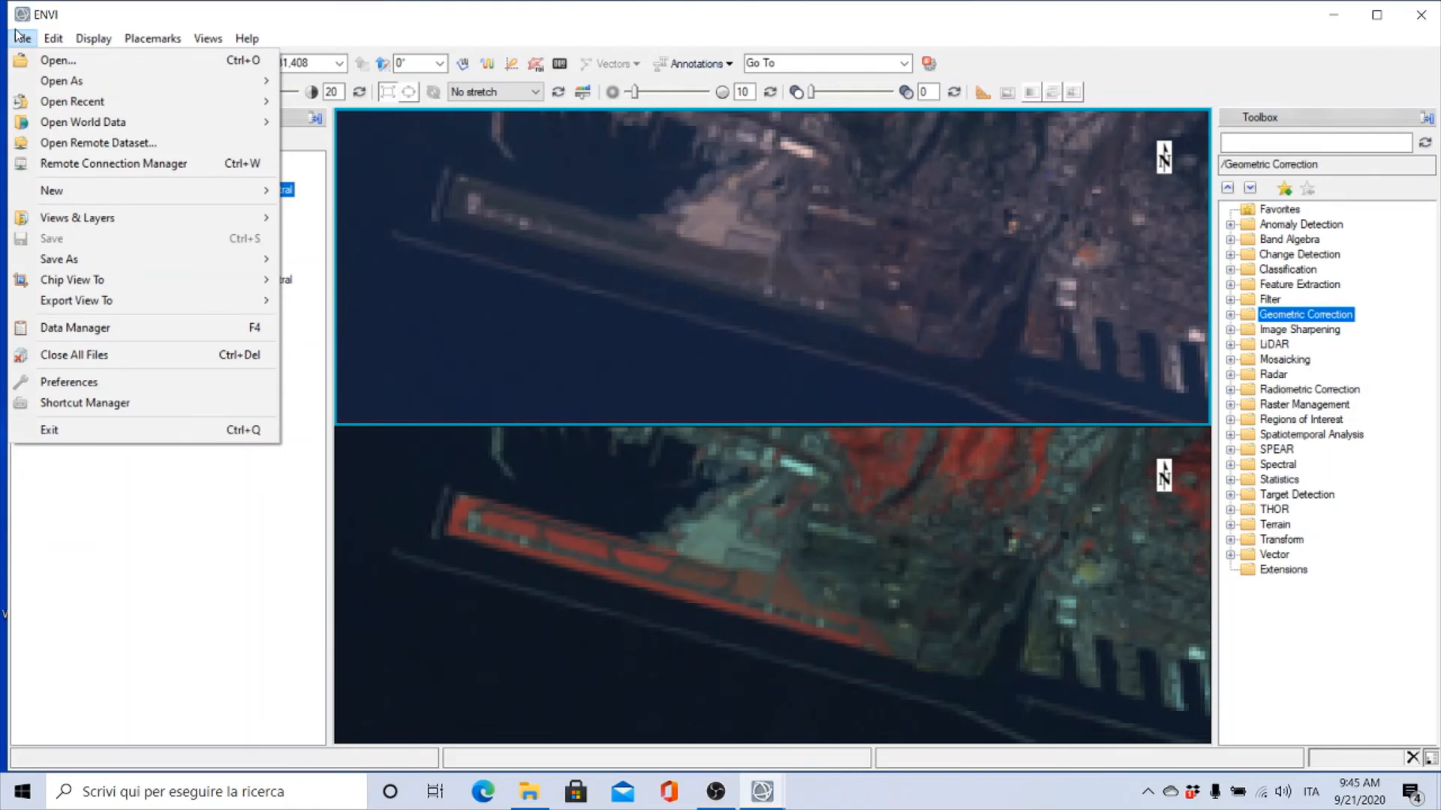
mouse_move(132, 228)
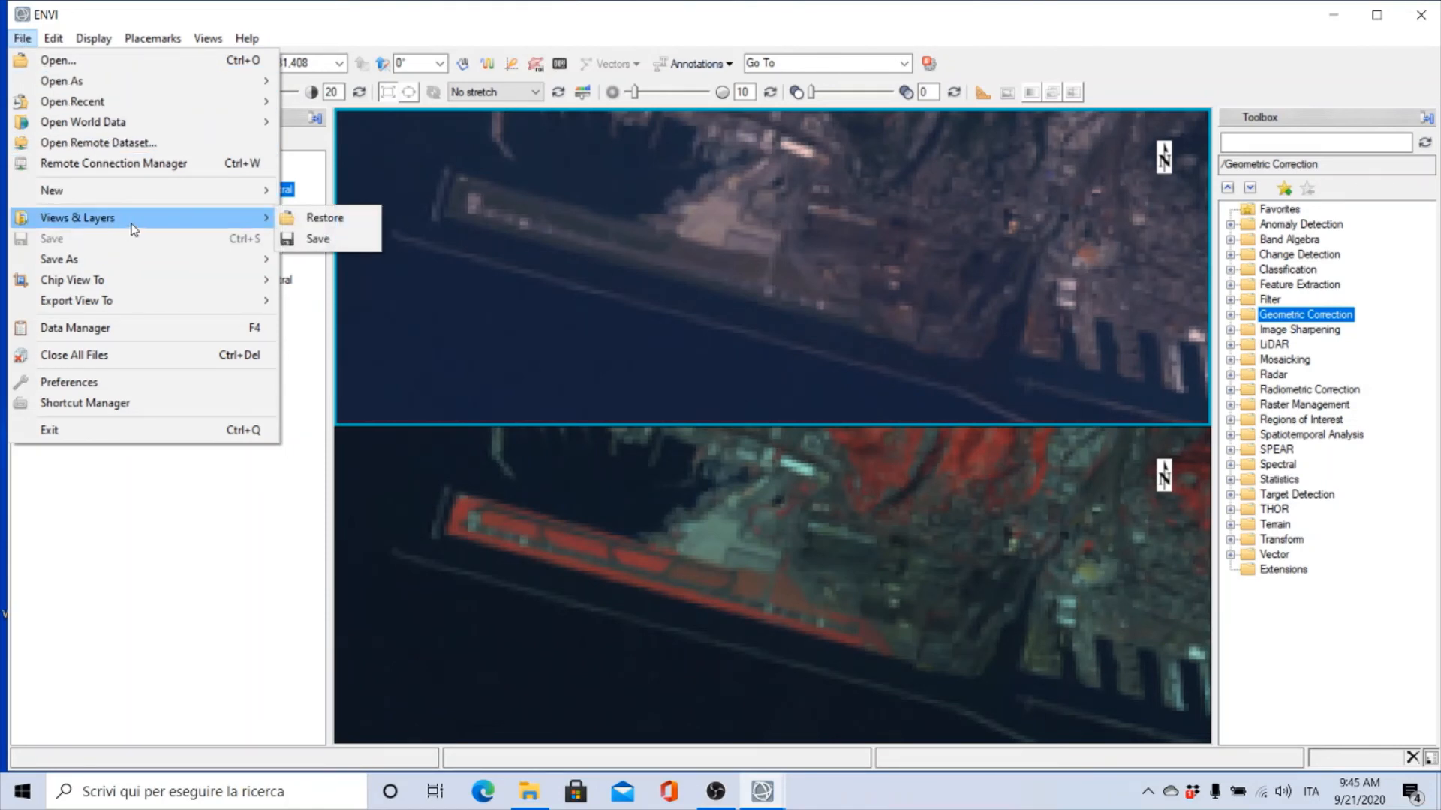
mouse_move(138, 201)
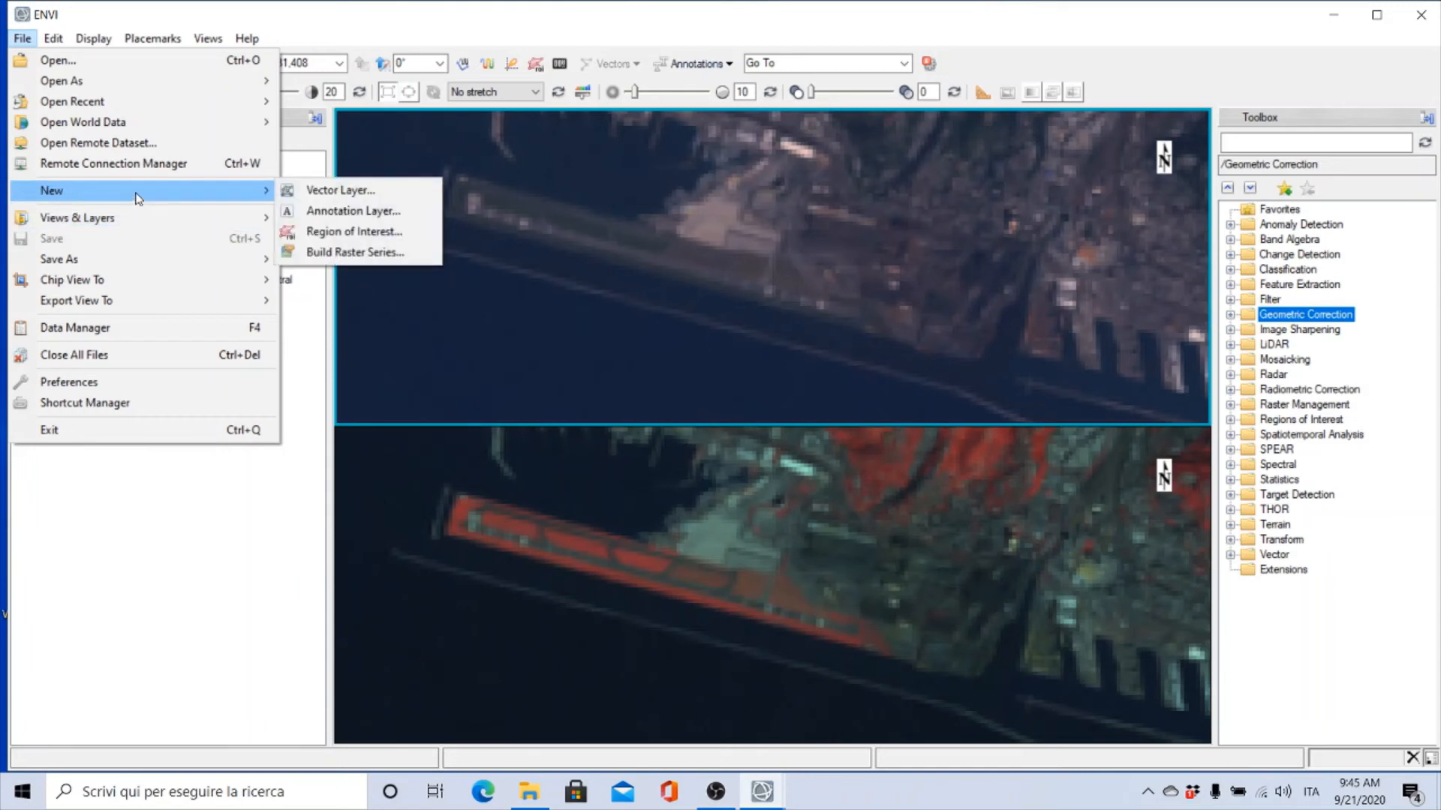
Open the Reference Map Link for the linked views and bring the airport into close view on its street map
mouse_move(205, 42)
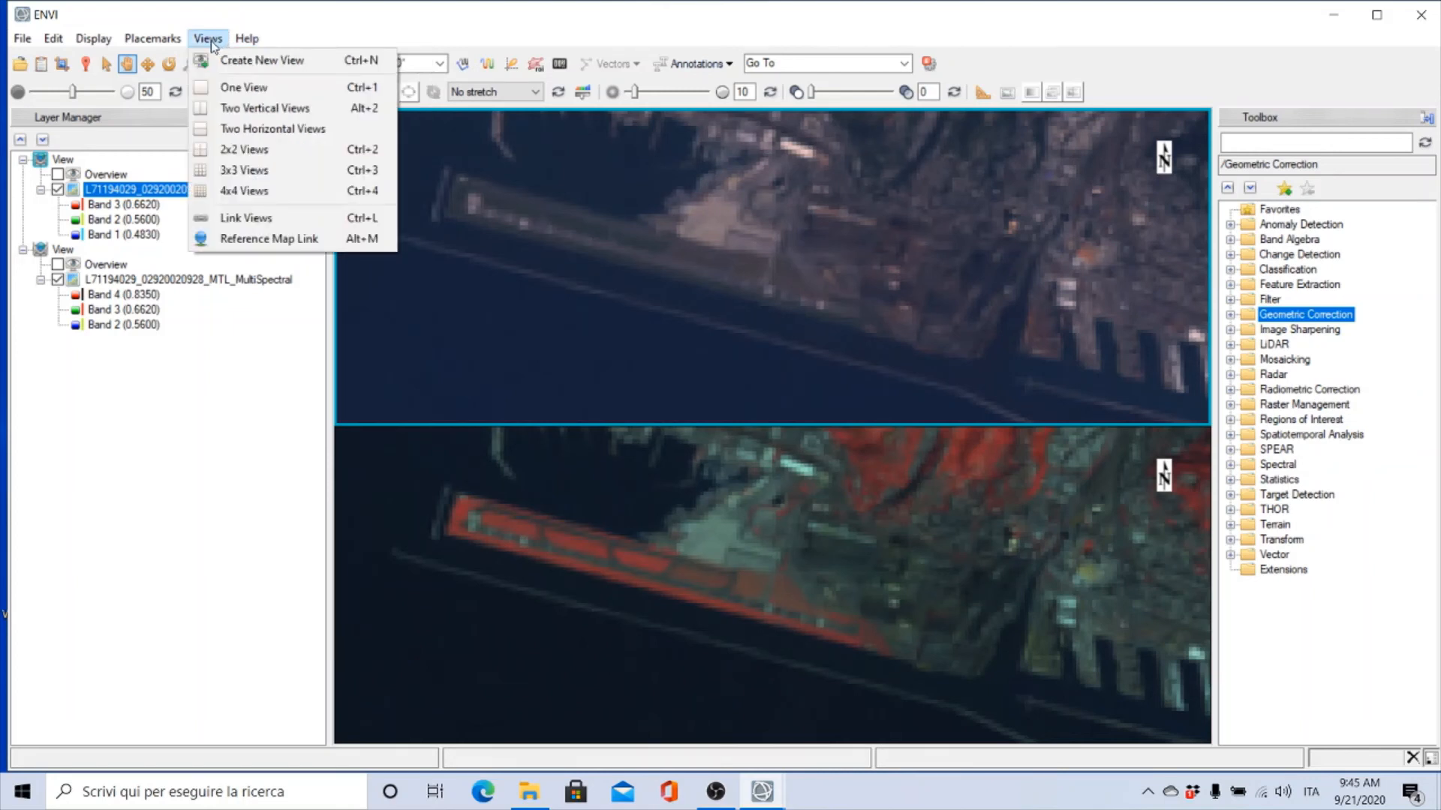
left_click(227, 239)
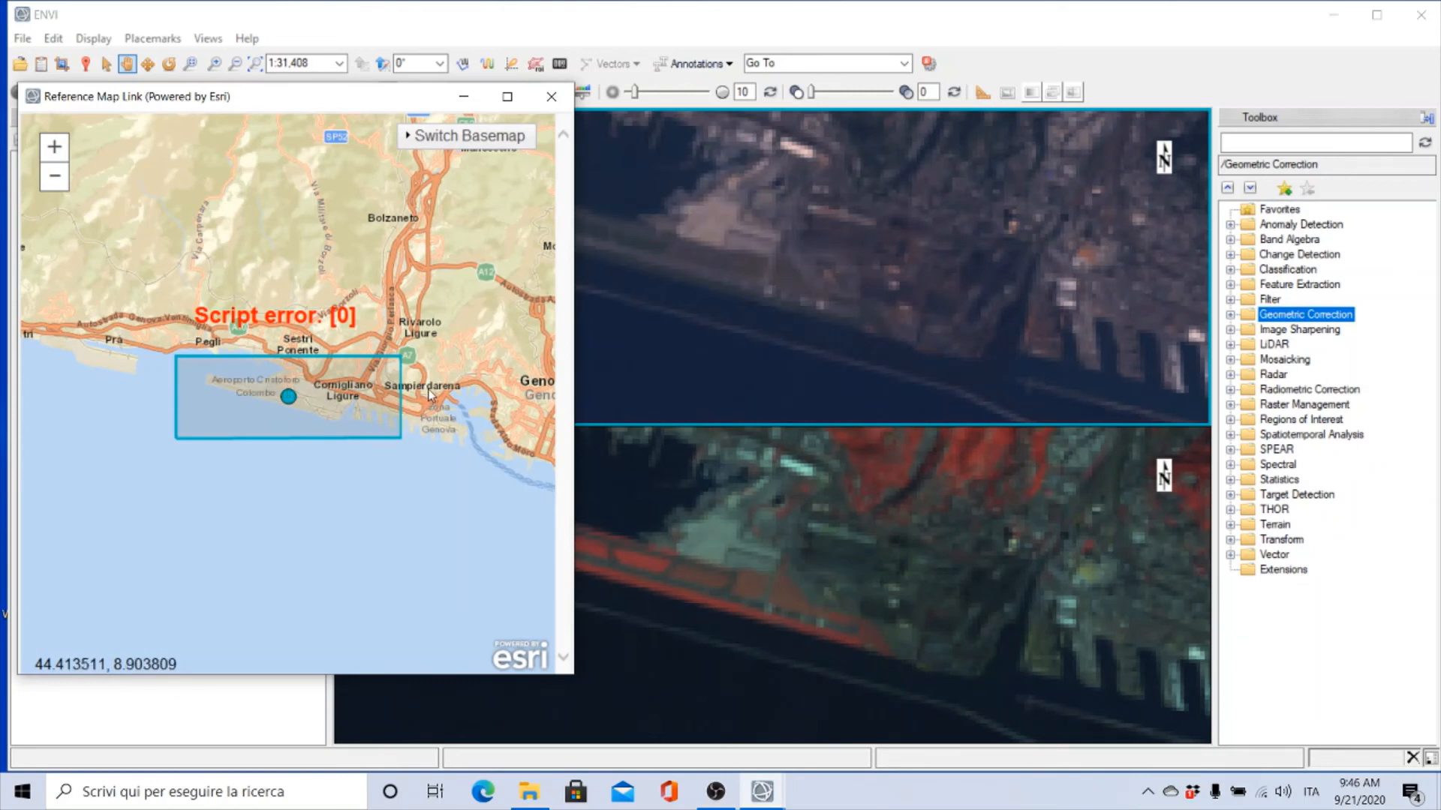
scroll(430, 395, "up", 1)
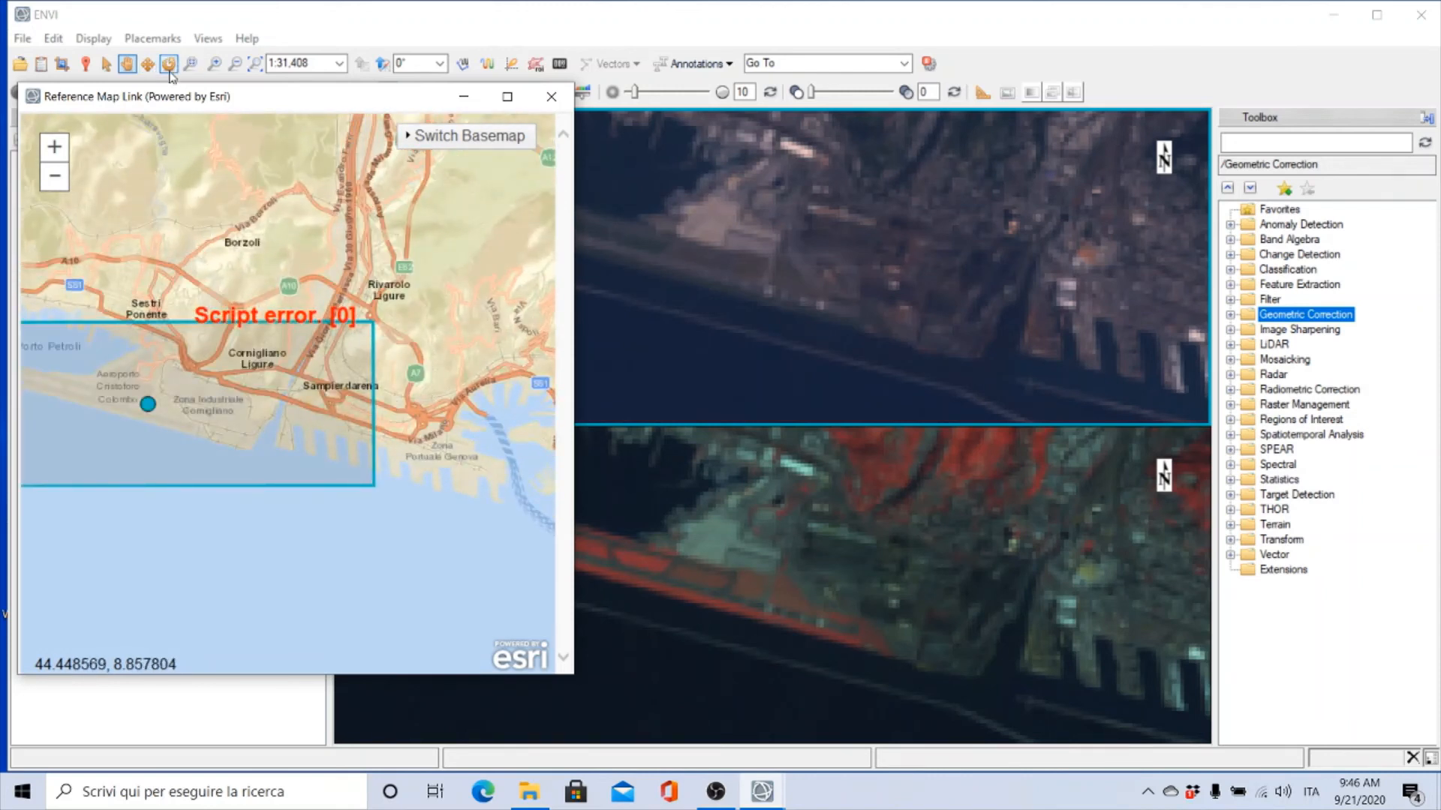
left_click(128, 64)
left_click_drag(179, 253, 330, 273)
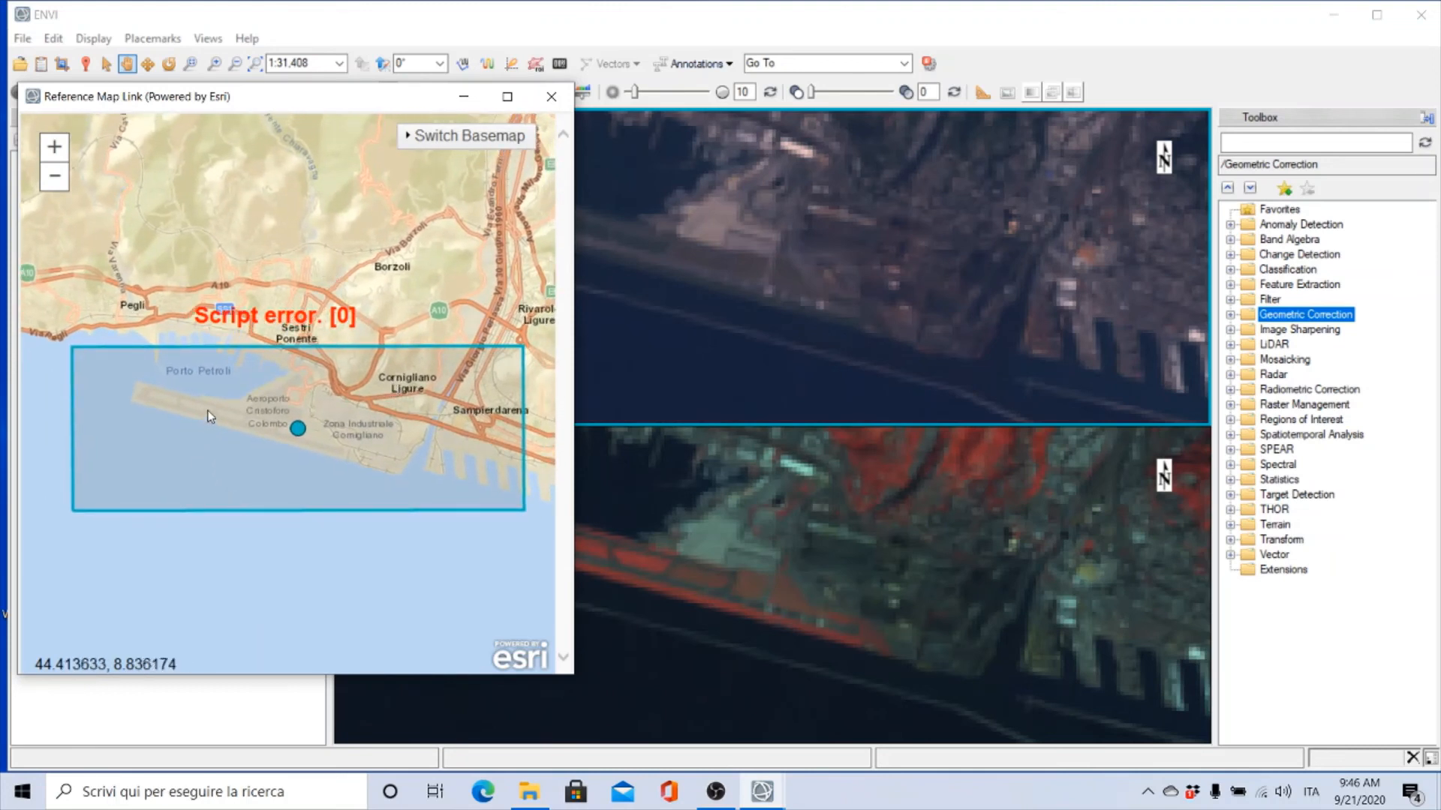
scroll(172, 407, "up", 1)
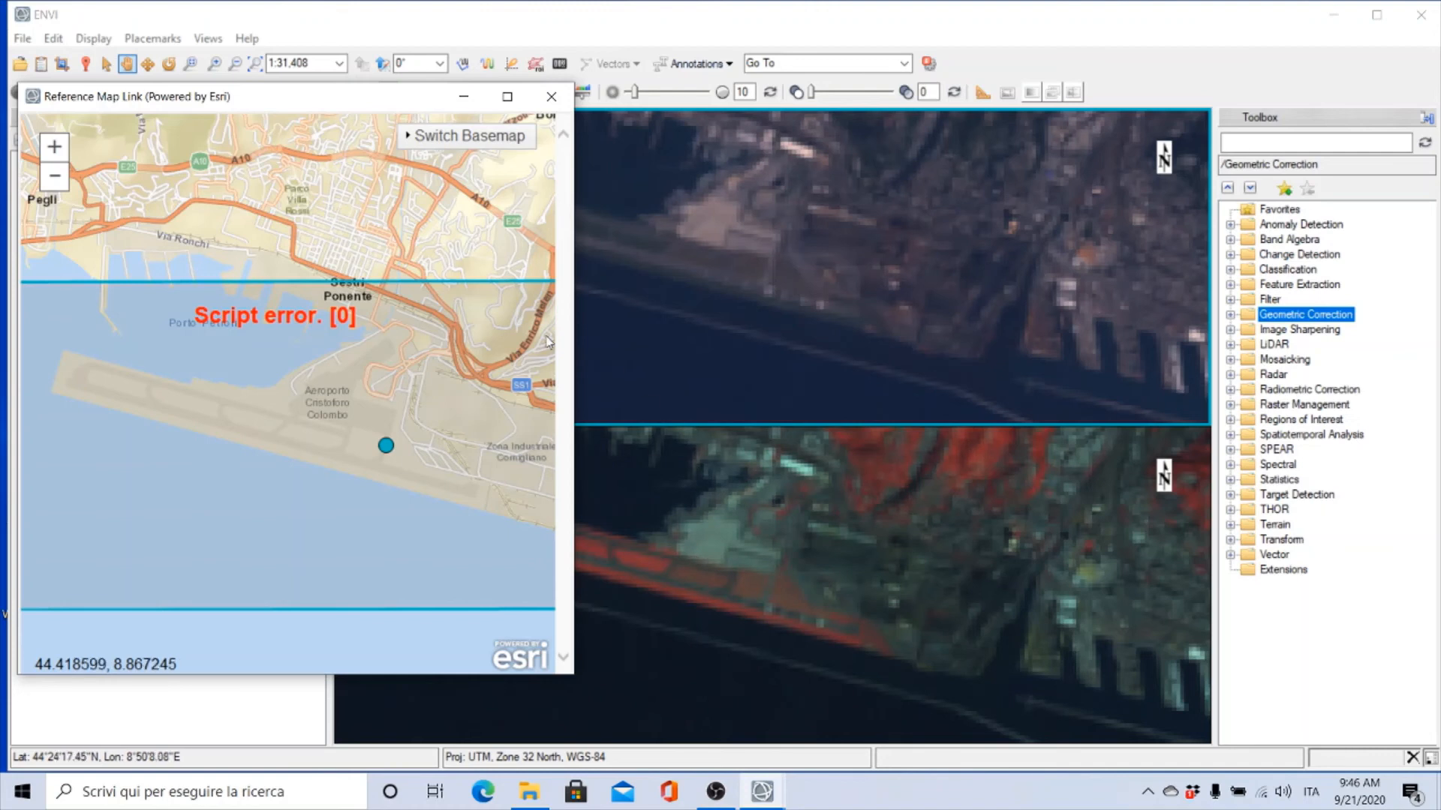
Switch the reference map's basemap to OpenStreetMap and collapse the basemap gallery
left_click(406, 143)
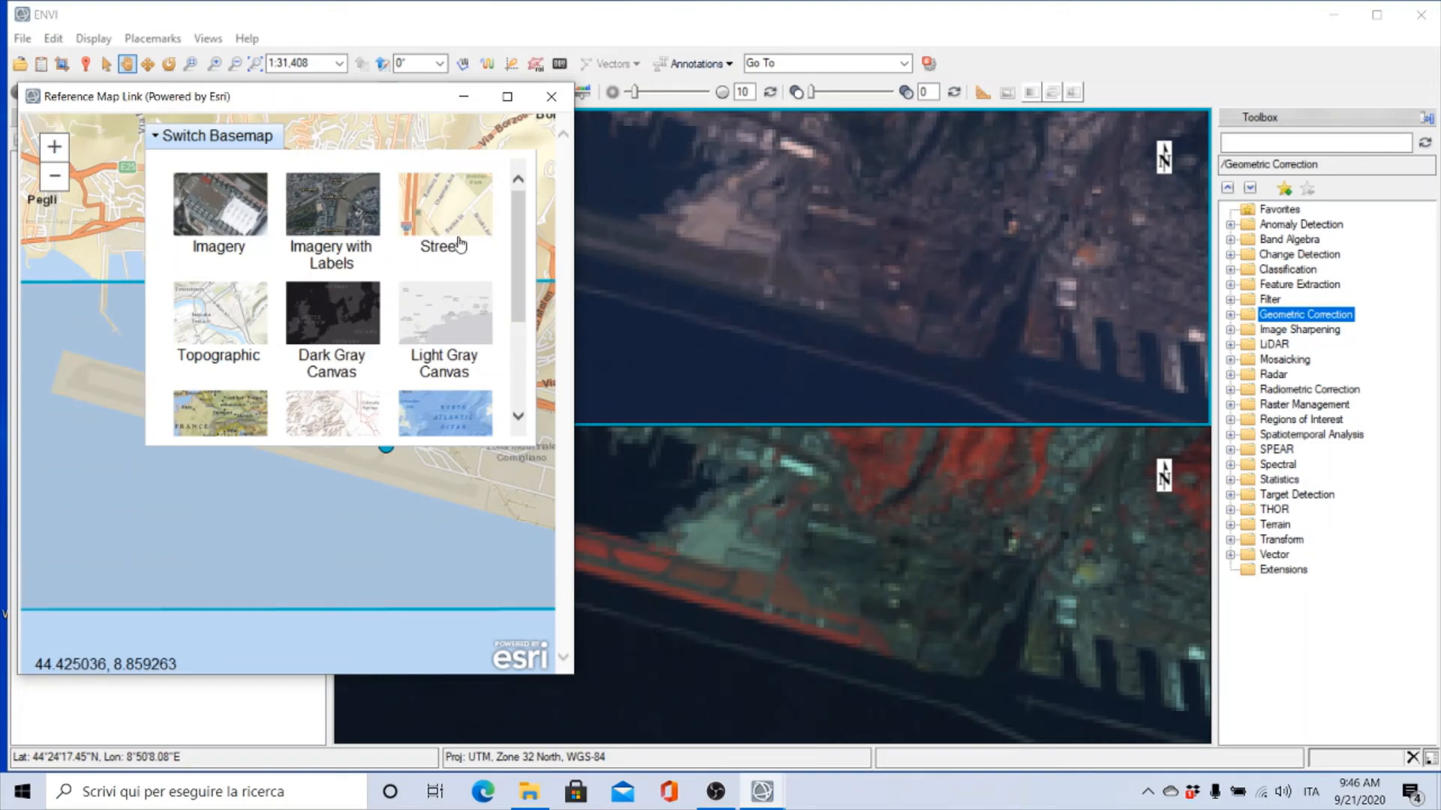
scroll(529, 282, "down", 3)
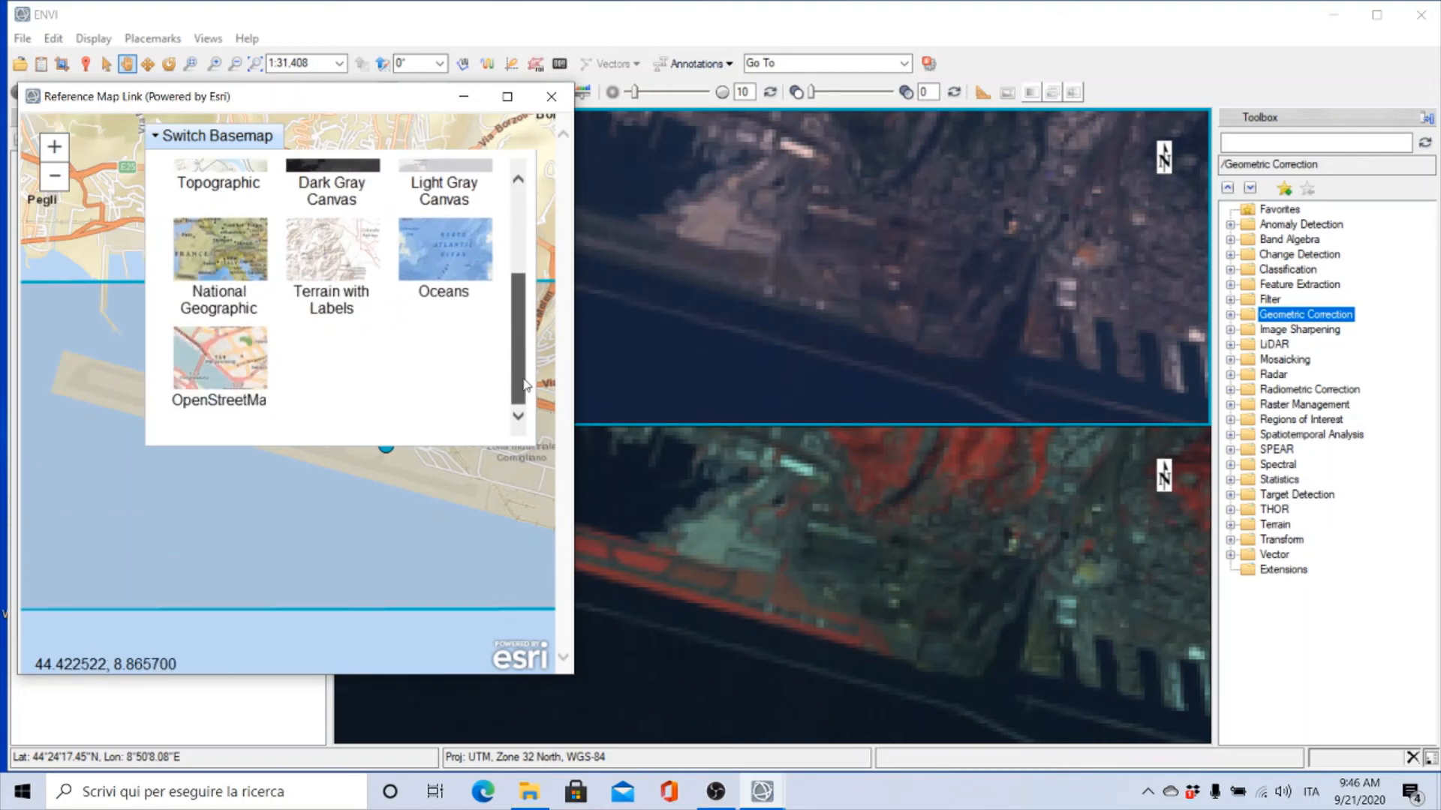
left_click(216, 365)
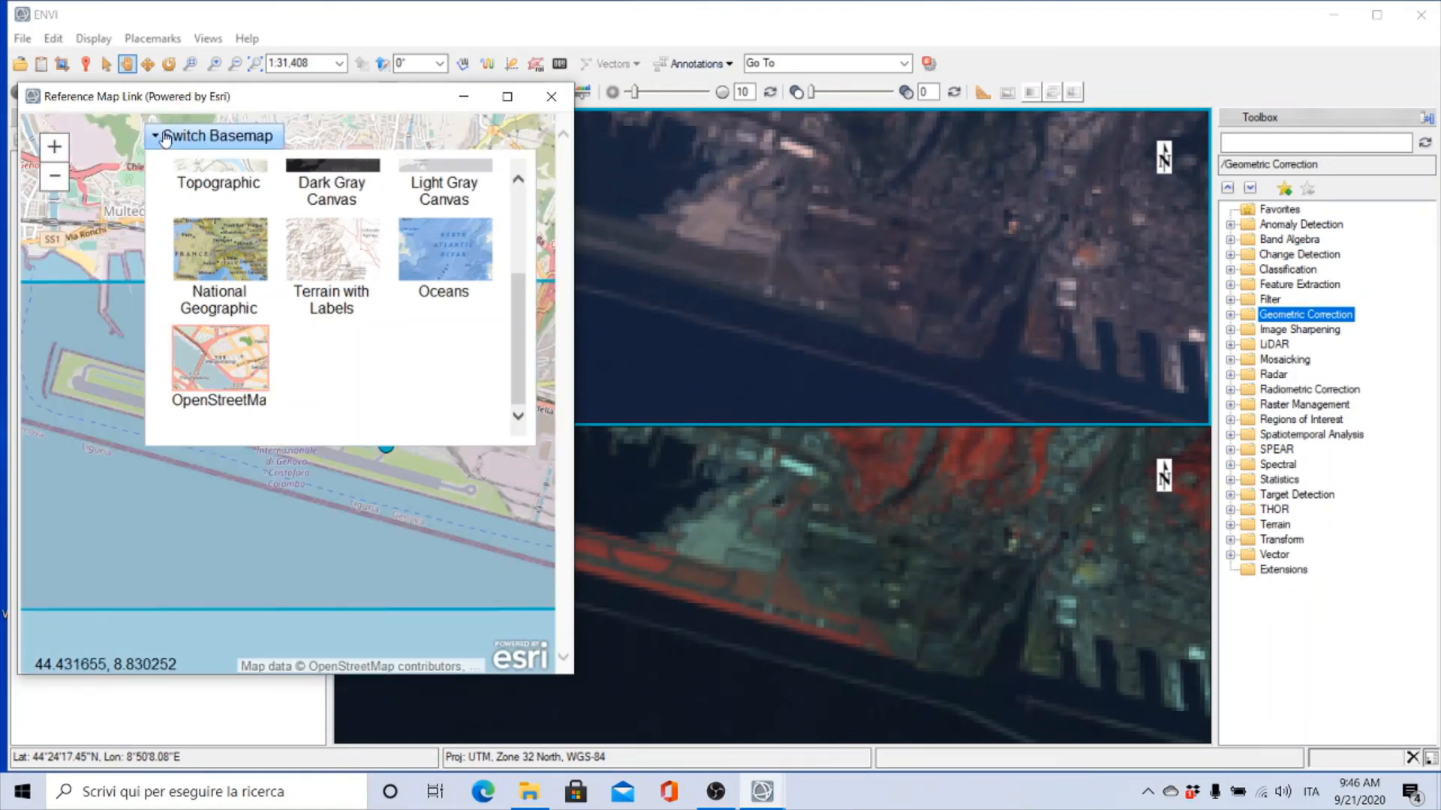
left_click(219, 137)
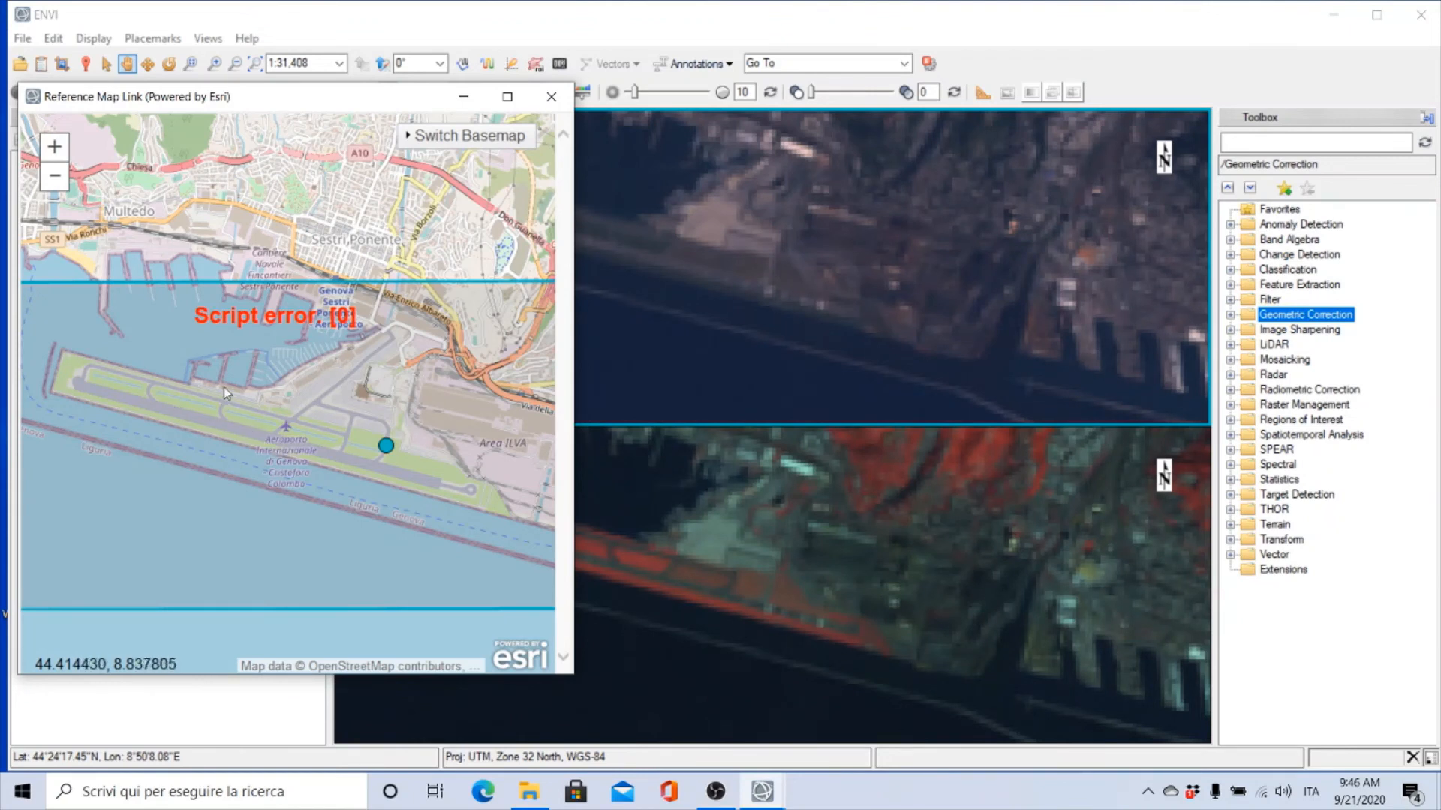
Switch the reference map's basemap to Imagery with Labels and collapse the basemap gallery
left_click(411, 141)
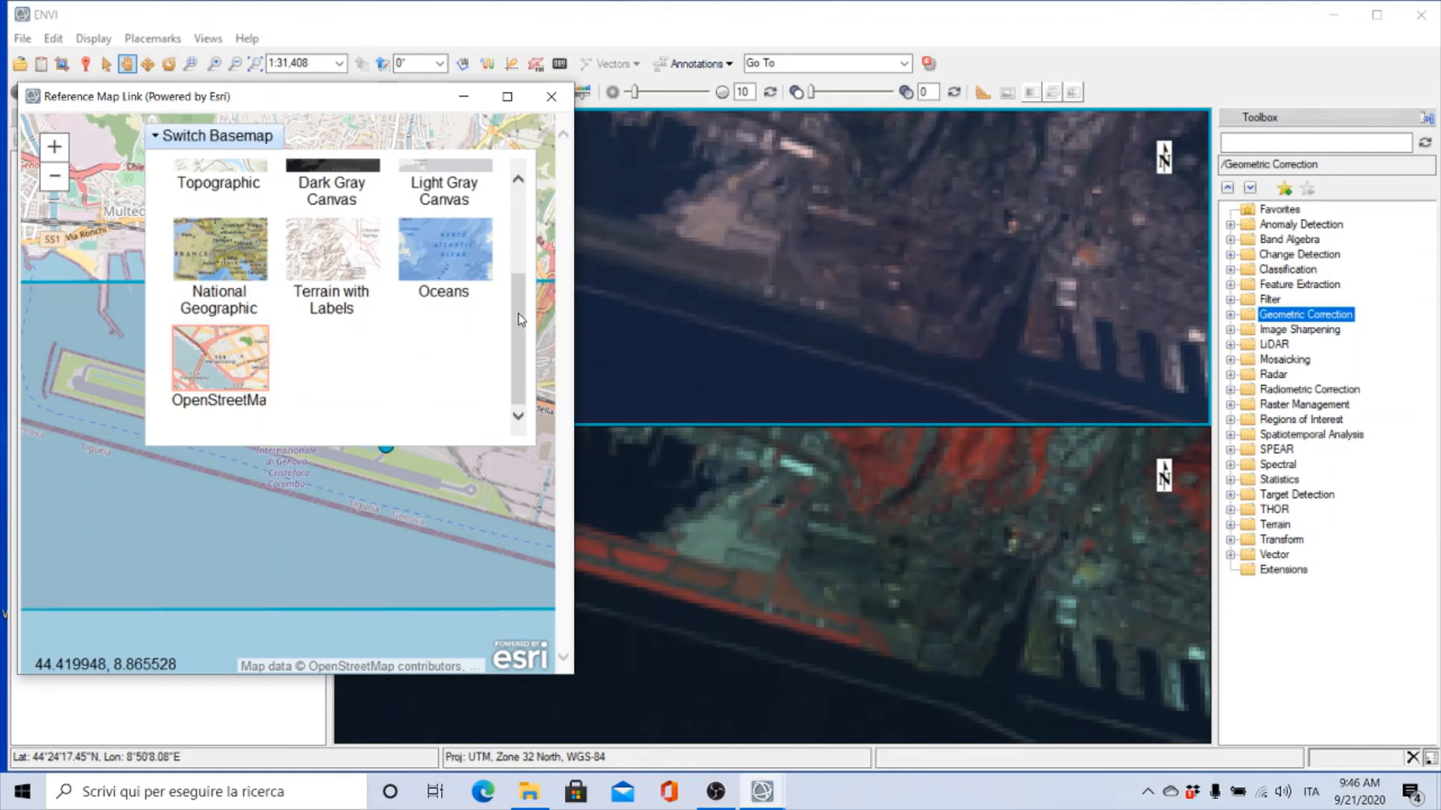
scroll(520, 320, "up", 3)
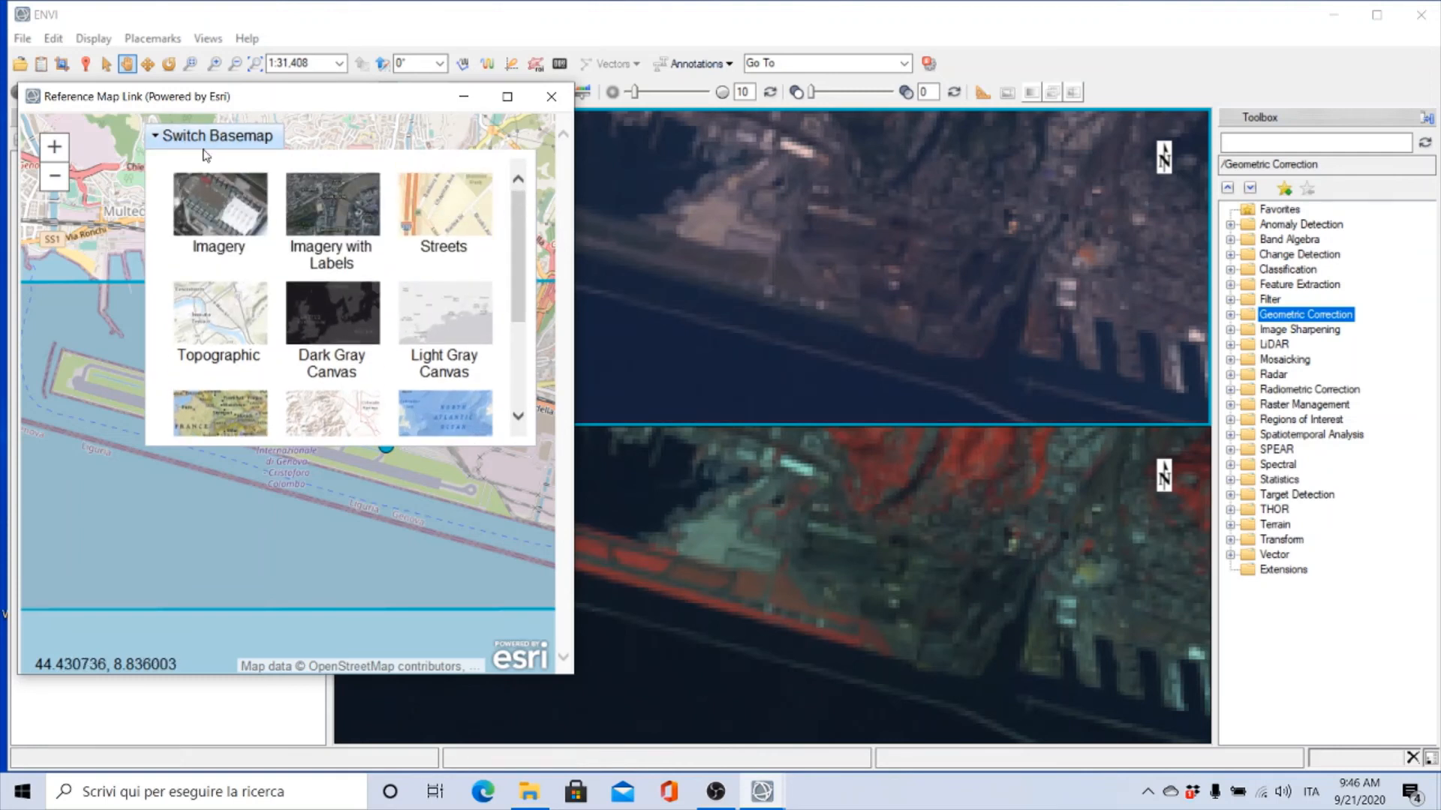
left_click(328, 218)
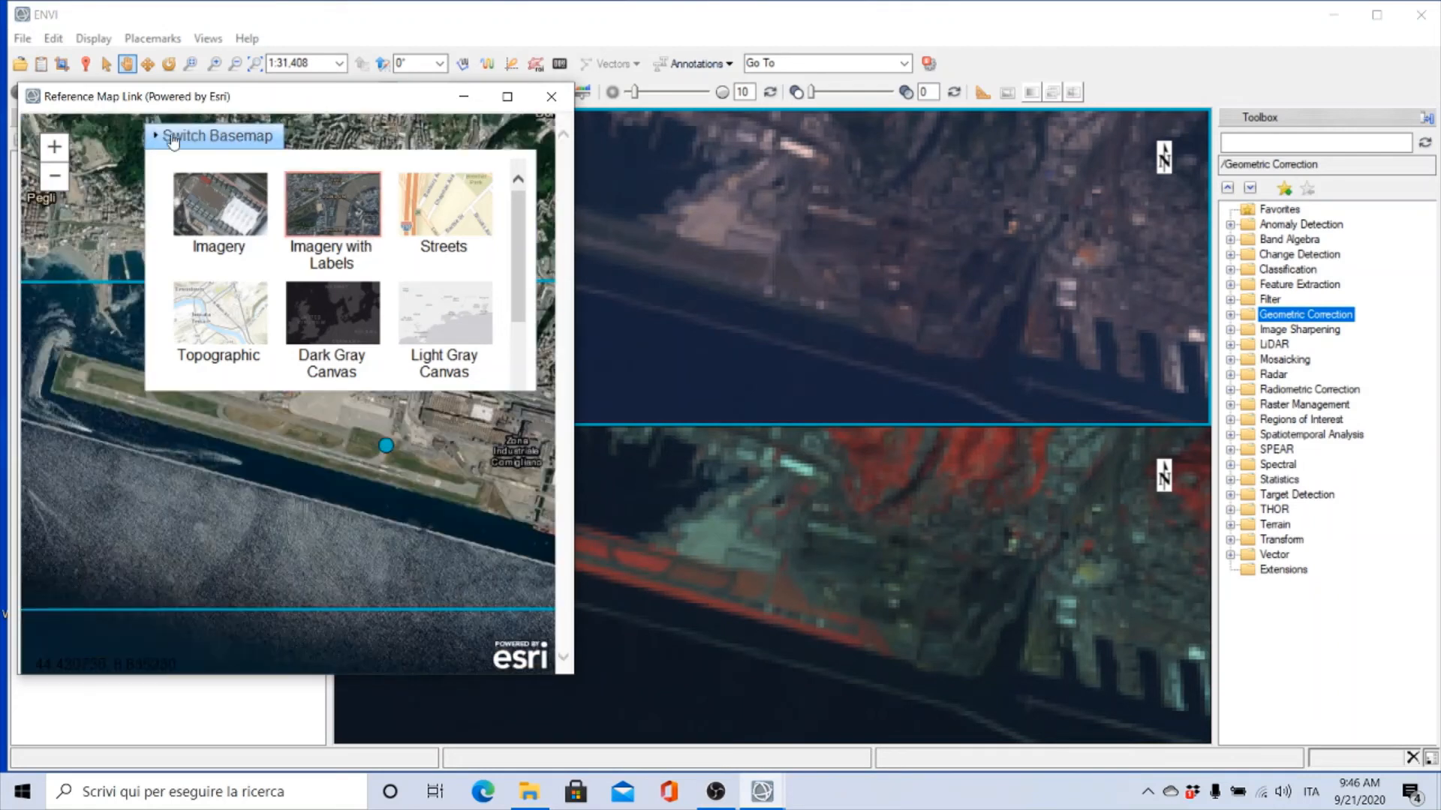
left_click(159, 137)
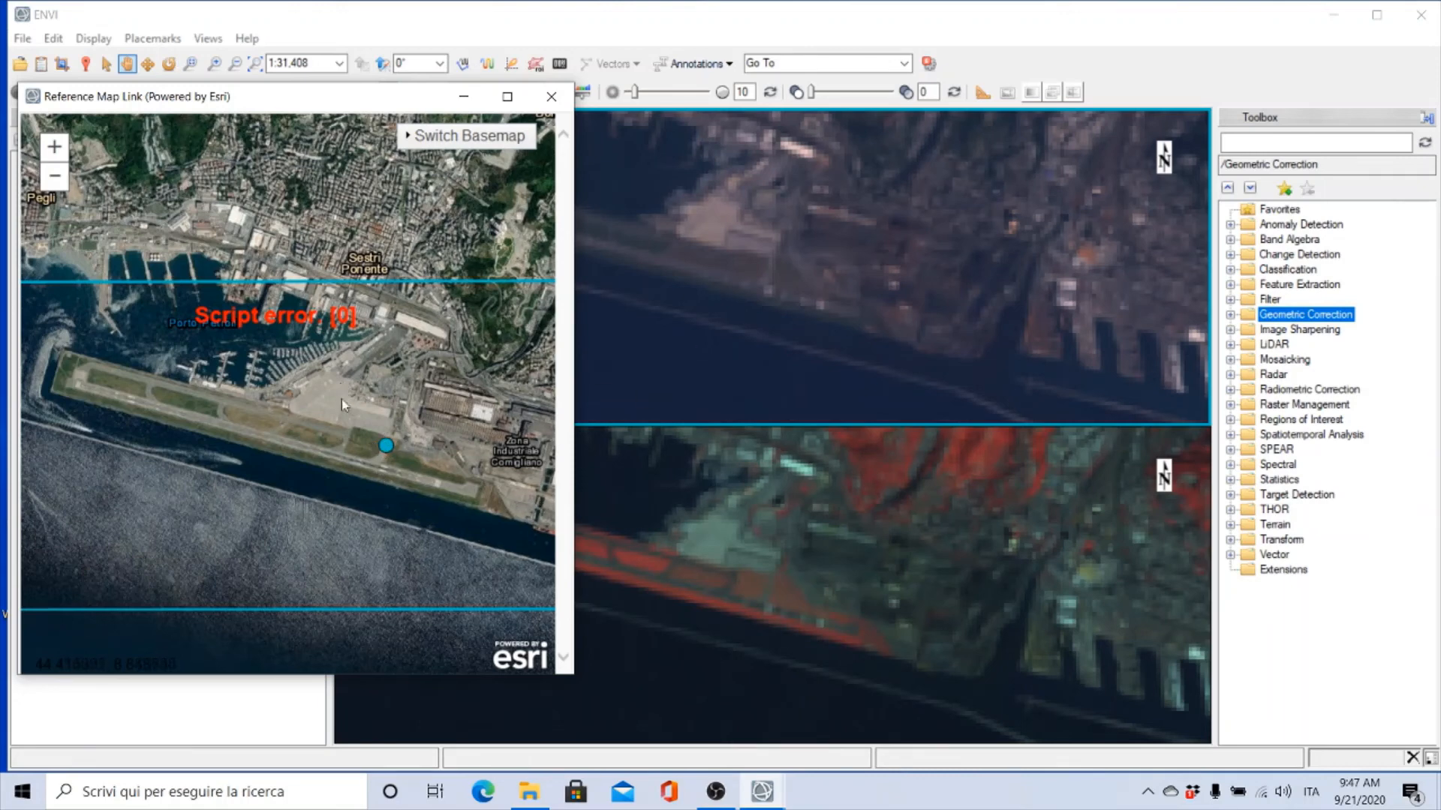
Examine the runway and the aircraft parked on the airport apron close up in the reference map's imagery
scroll(285, 429, "up", 1)
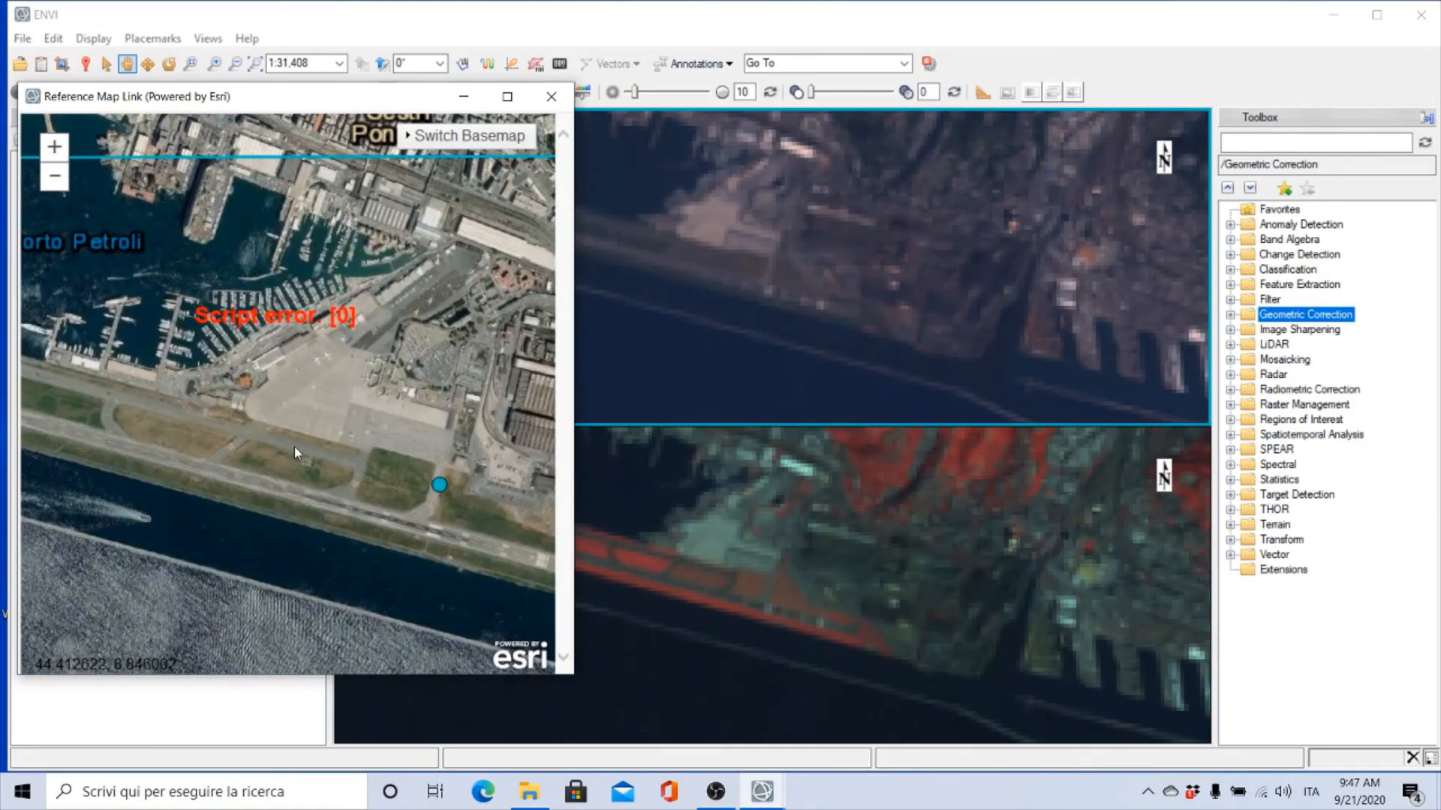
left_click_drag(294, 448, 369, 418)
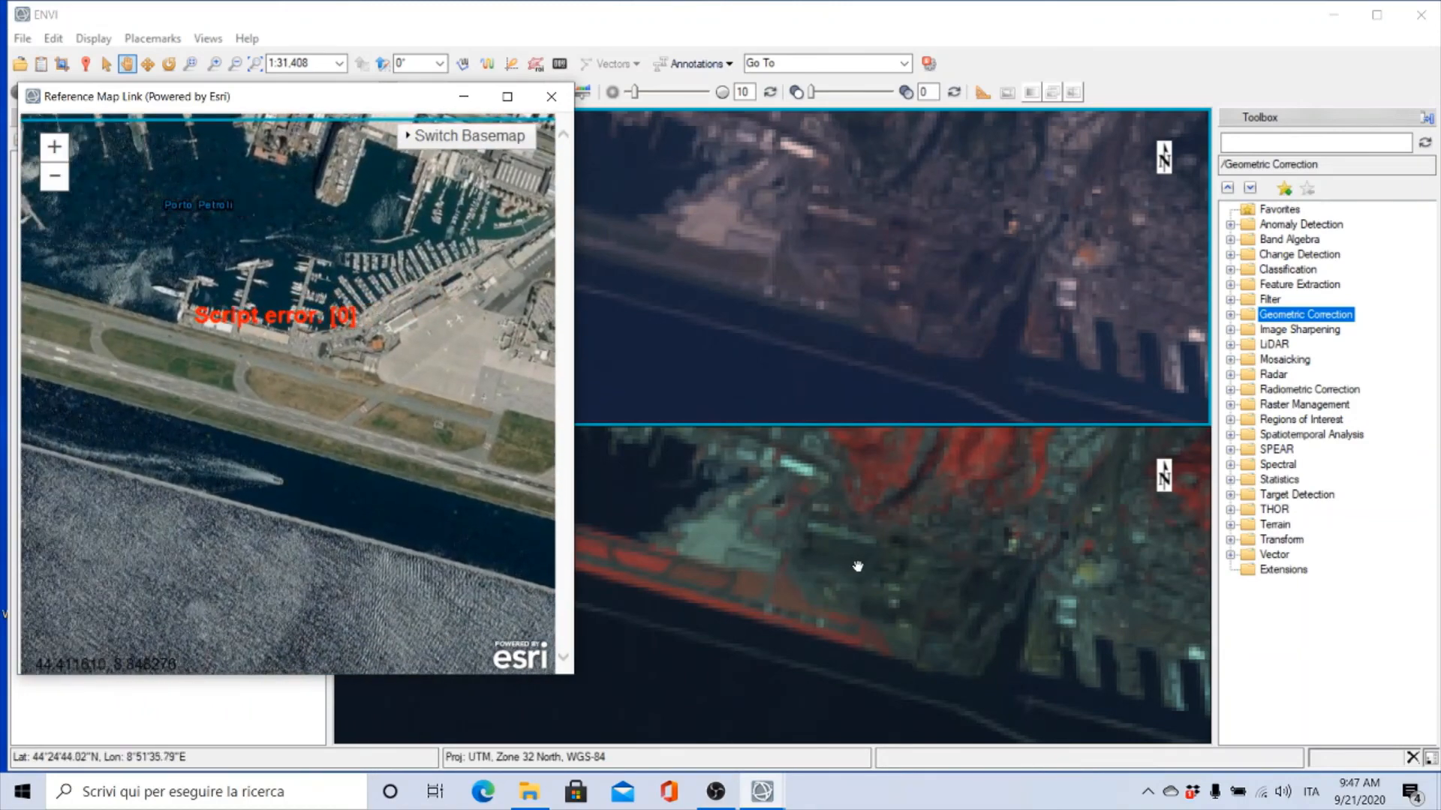
scroll(410, 452, "up", 1)
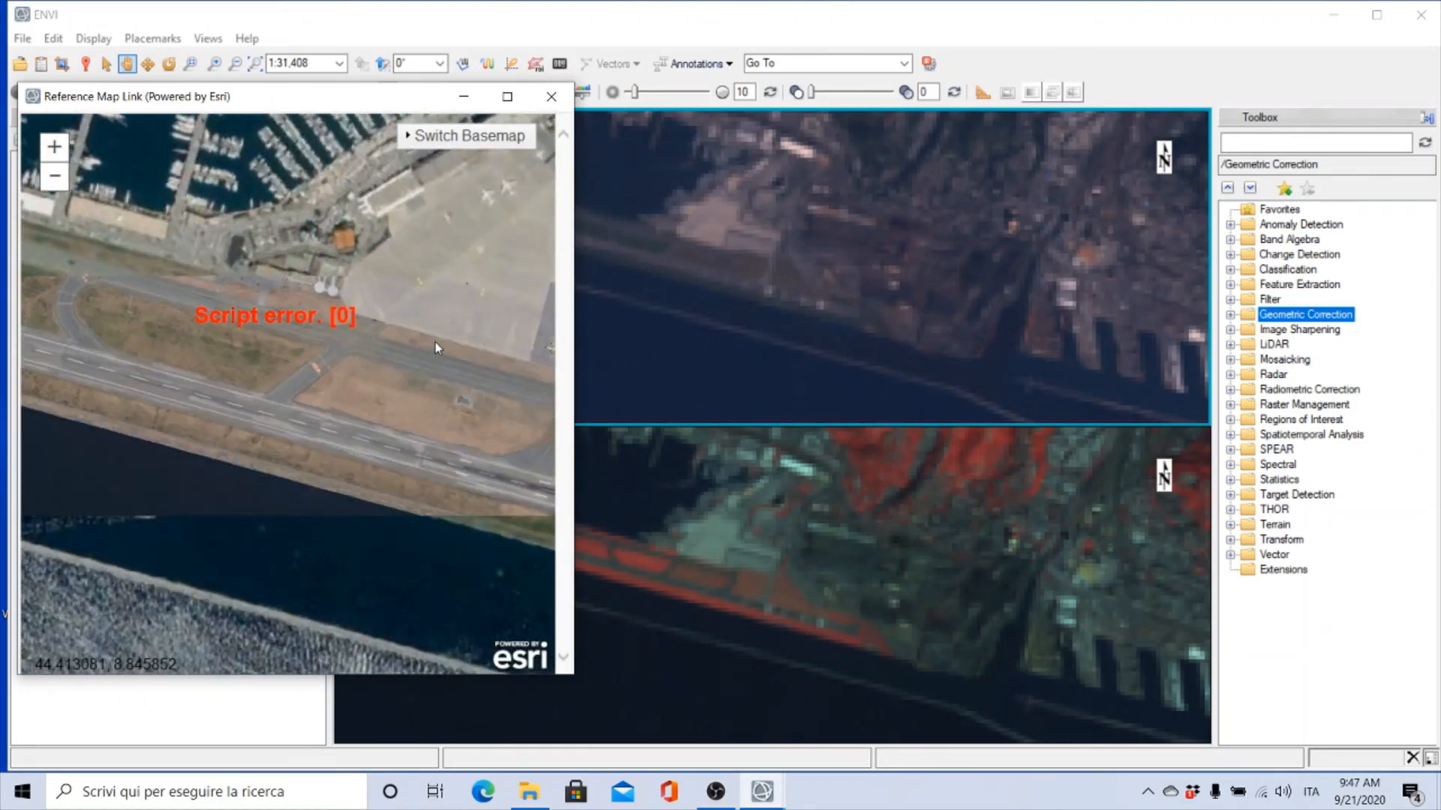
left_click_drag(437, 340, 405, 481)
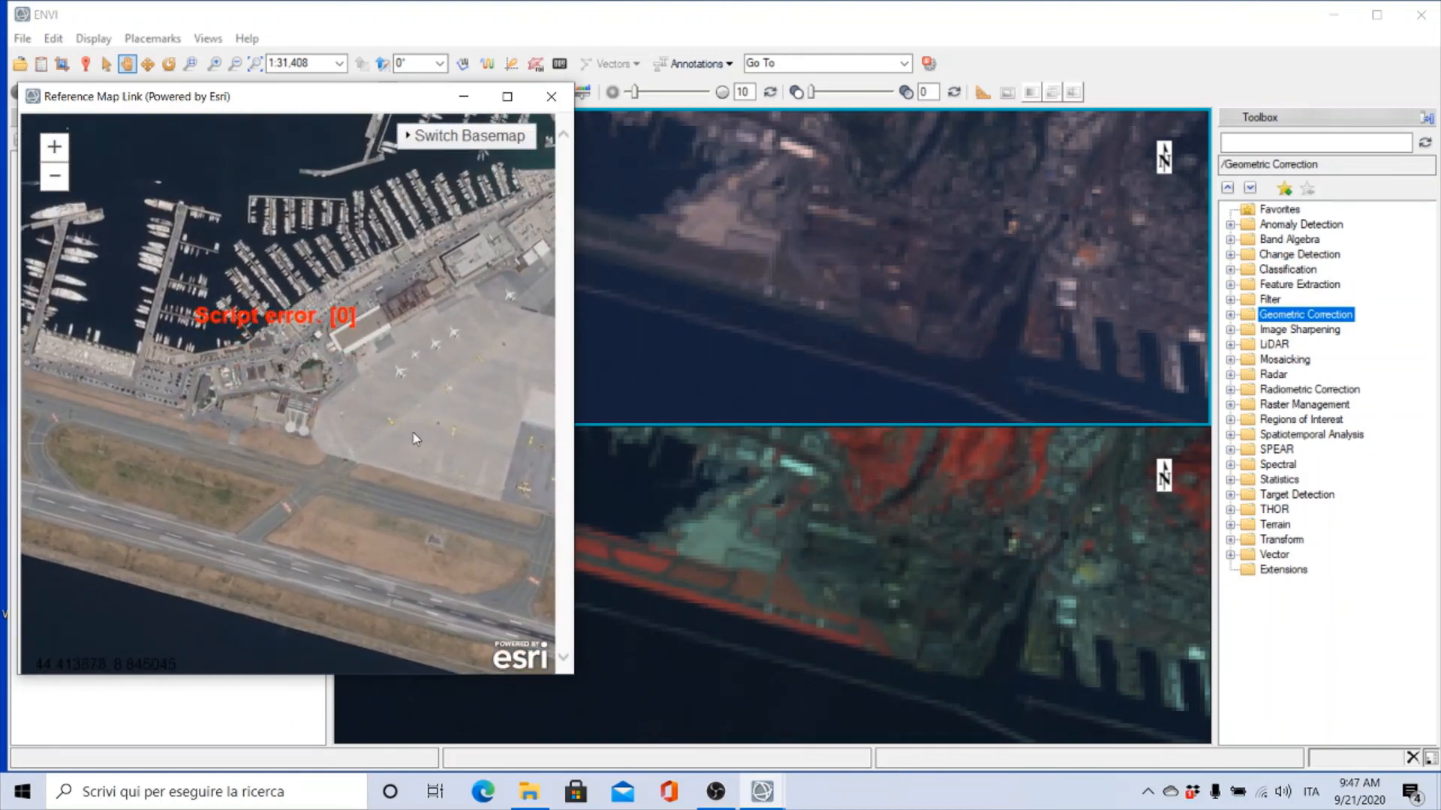
scroll(415, 439, "up", 1)
left_click_drag(471, 349, 376, 480)
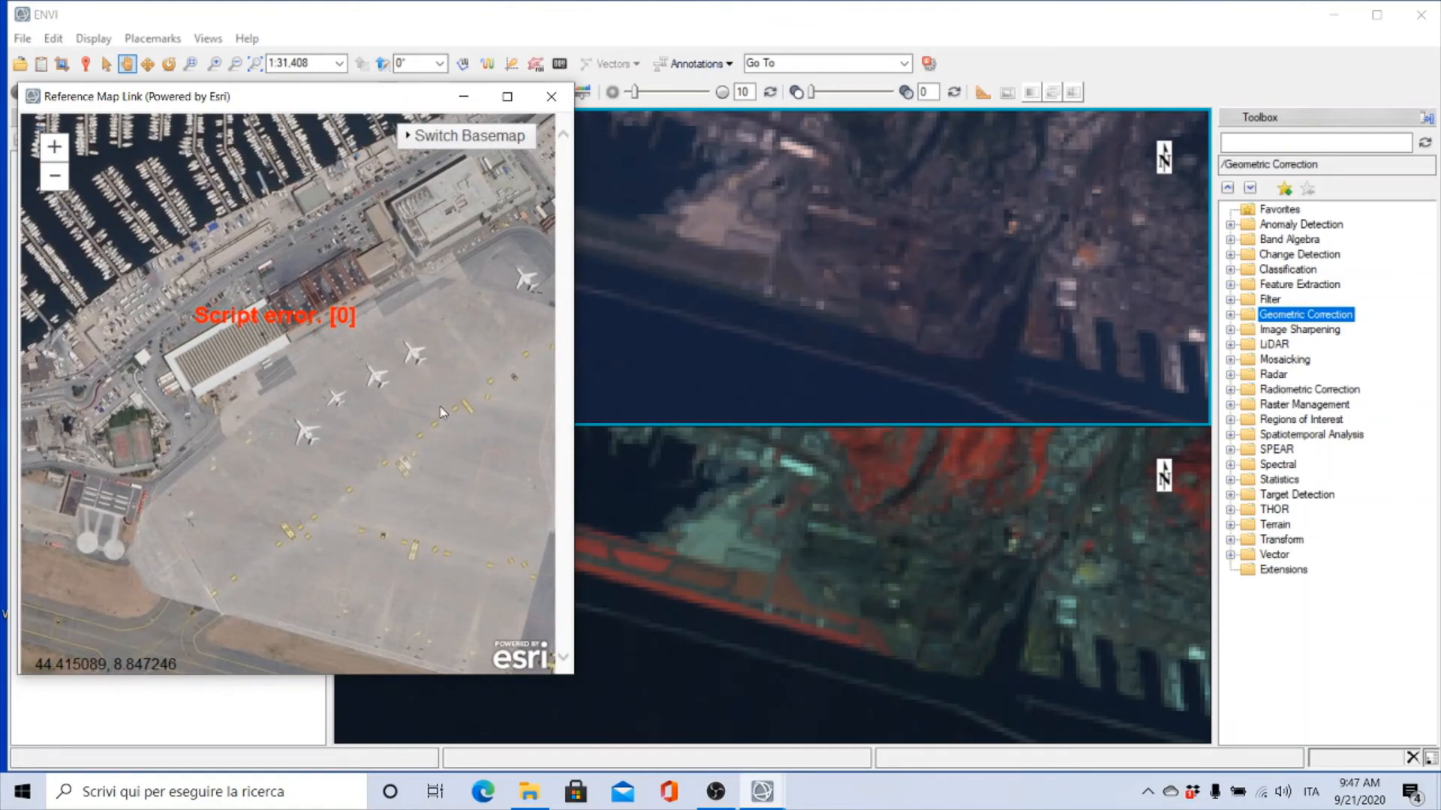
scroll(440, 407, "up", 1)
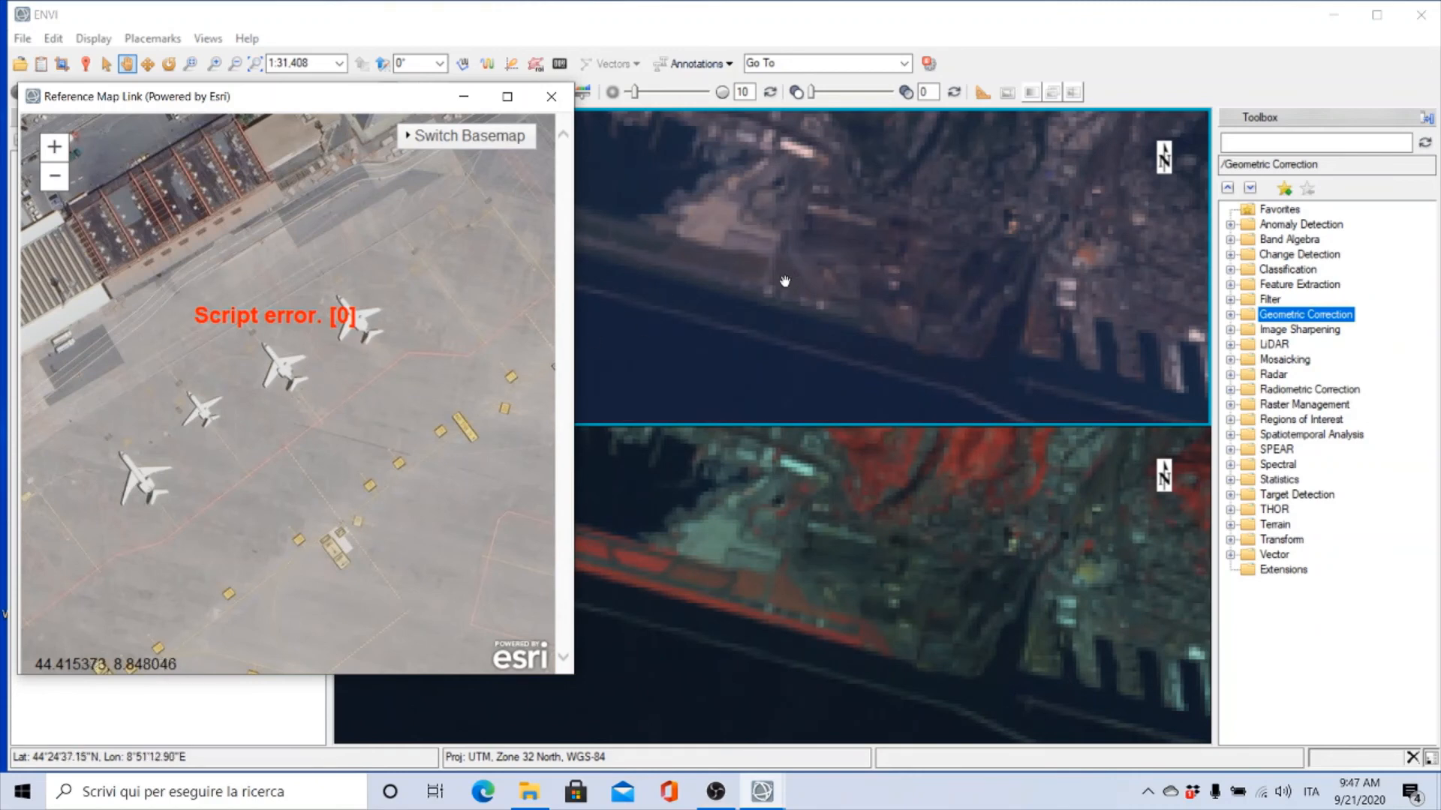
scroll(416, 394, "up", 2)
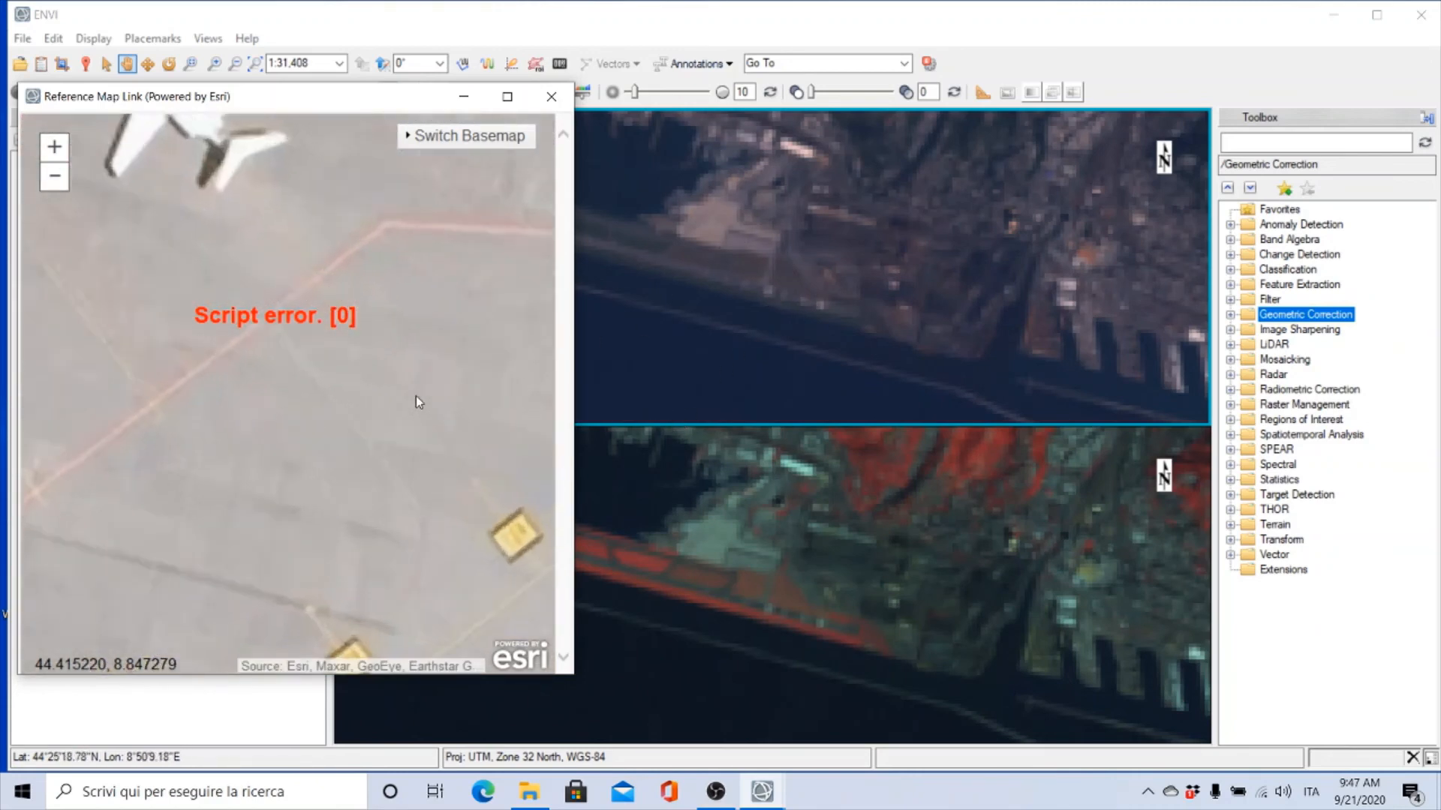
left_click_drag(255, 218, 491, 384)
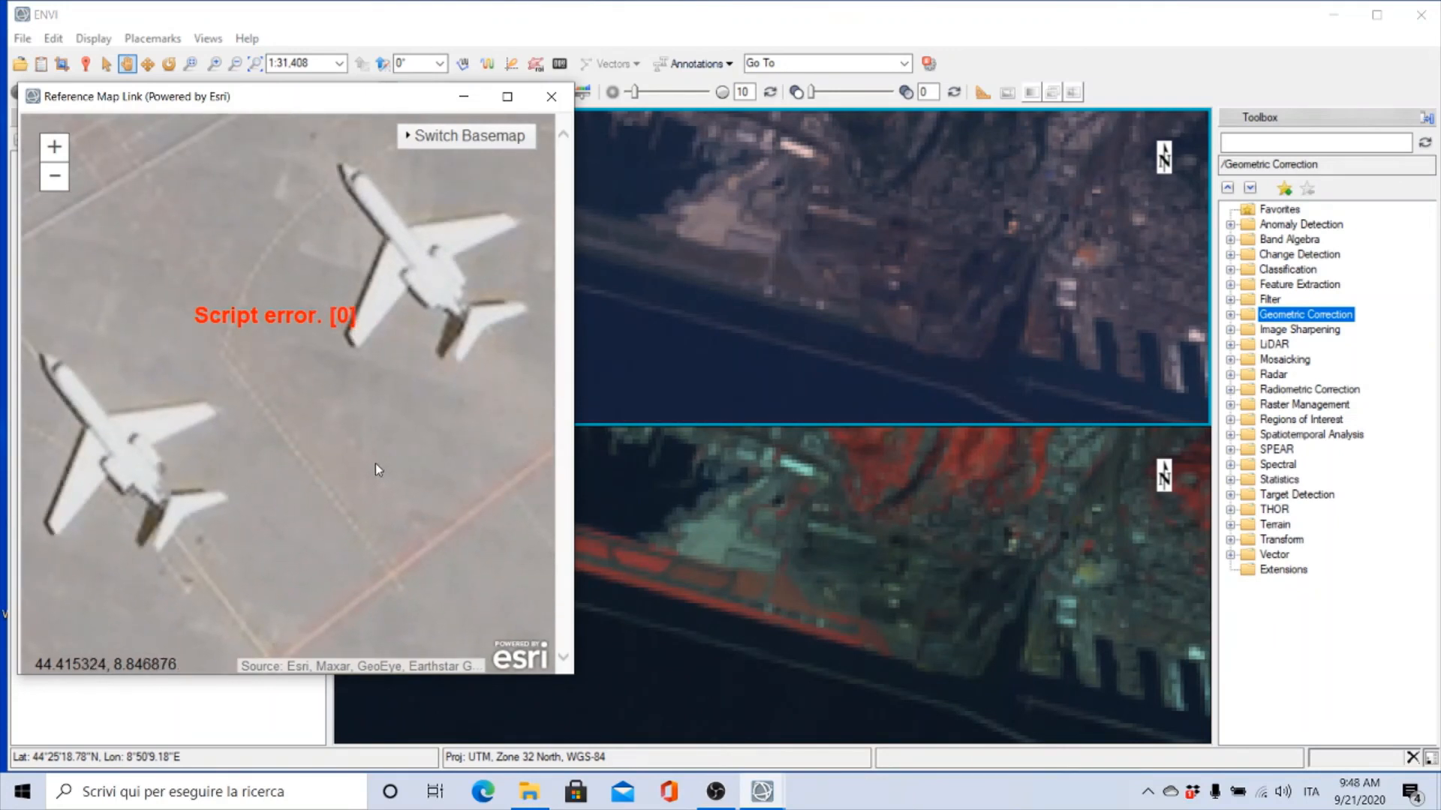
left_click_drag(375, 462, 539, 427)
left_click_drag(417, 493, 536, 333)
left_click_drag(315, 453, 243, 549)
left_click_drag(420, 350, 292, 463)
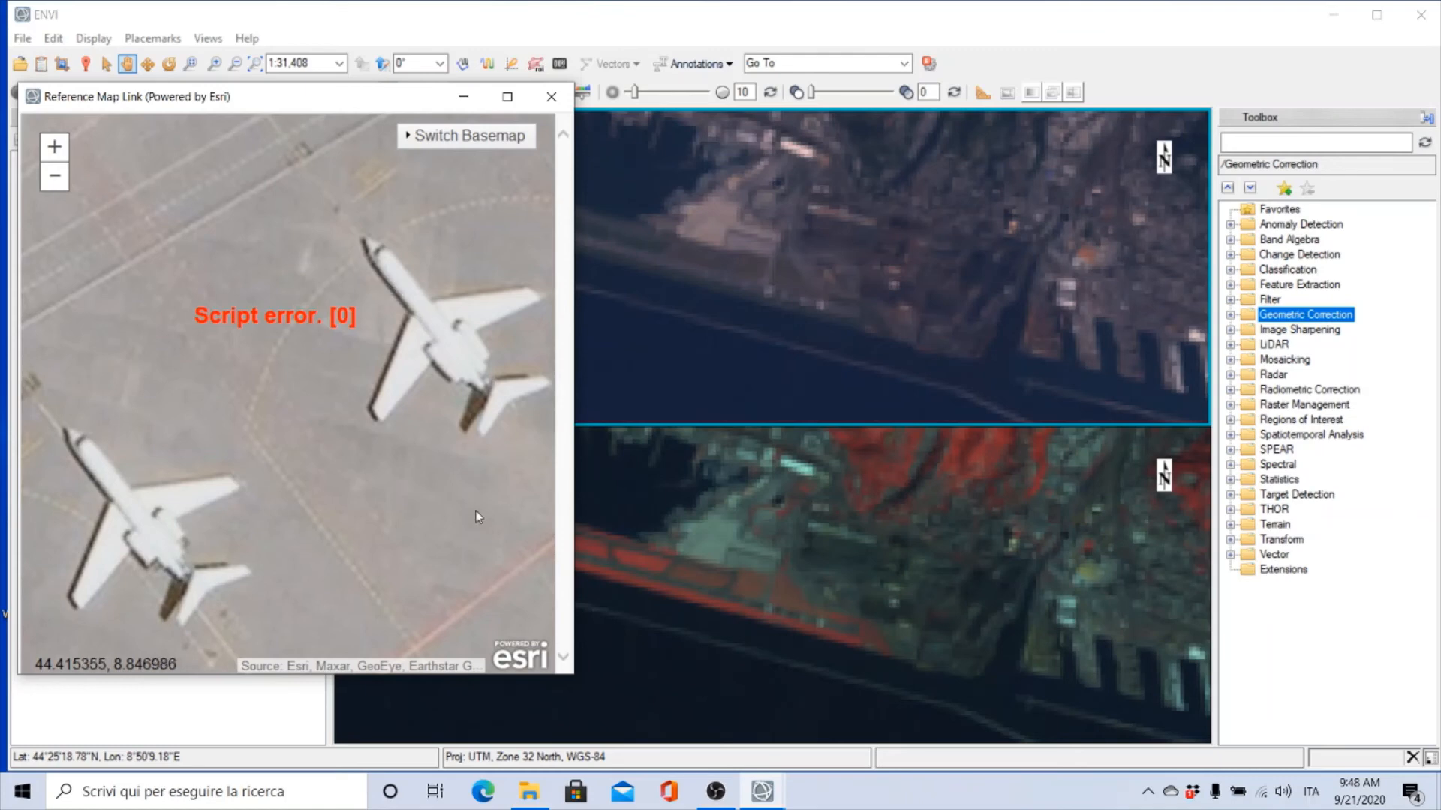
Examine the boats moored in the marina beside the airport close up in the reference map's imagery
scroll(447, 435, "down", 4)
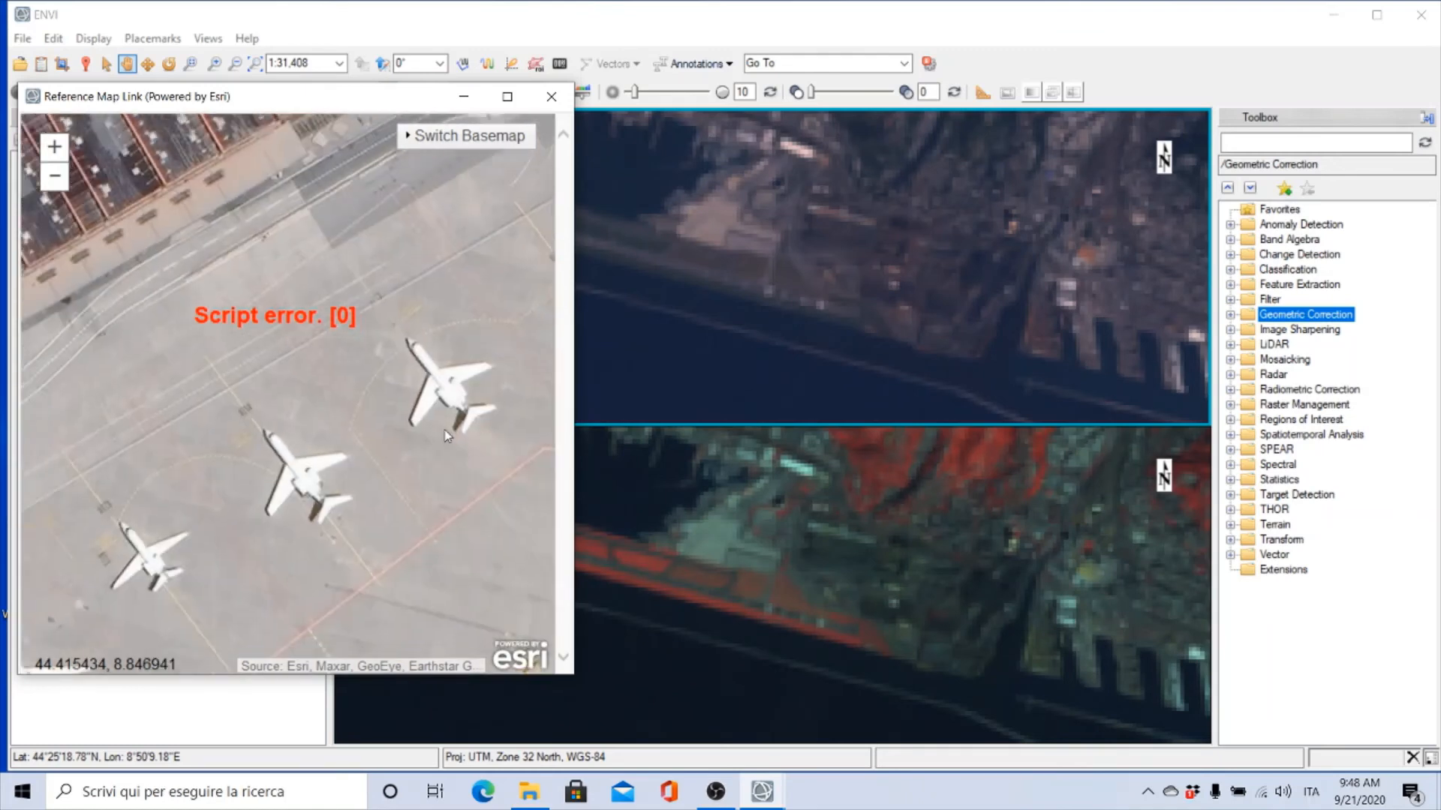
scroll(384, 390, "down", 2)
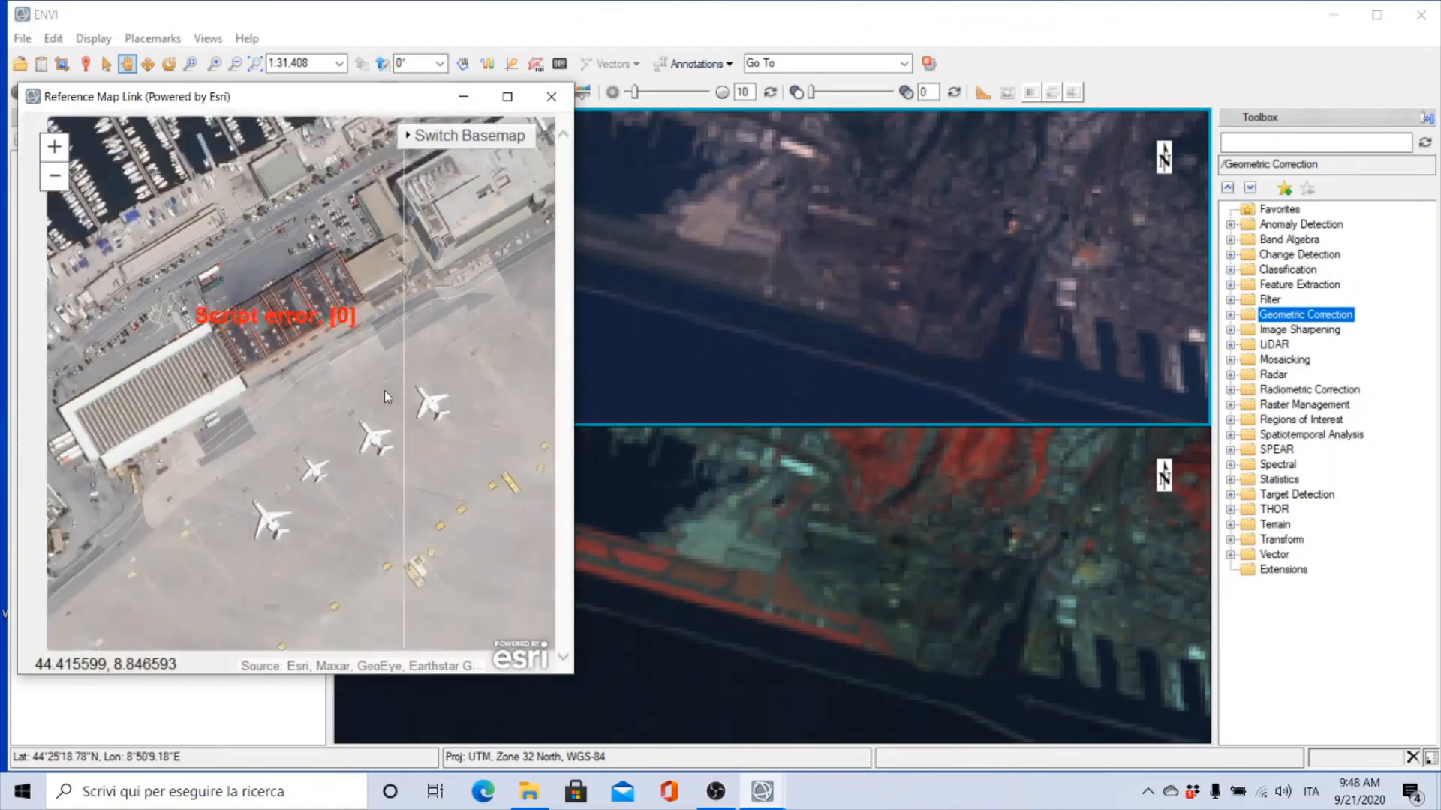
scroll(342, 366, "down", 2)
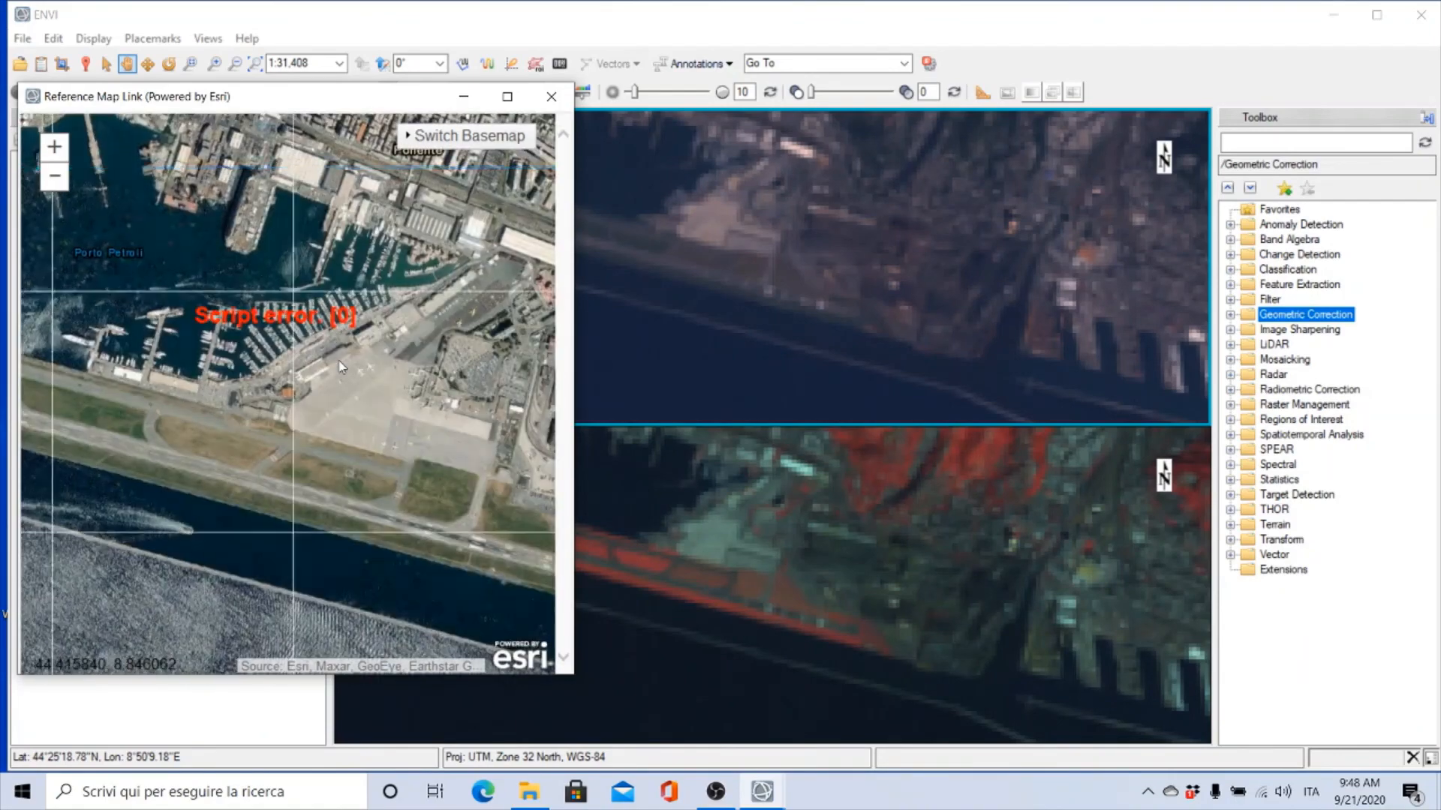
scroll(303, 285, "up", 3)
scroll(302, 285, "up", 4)
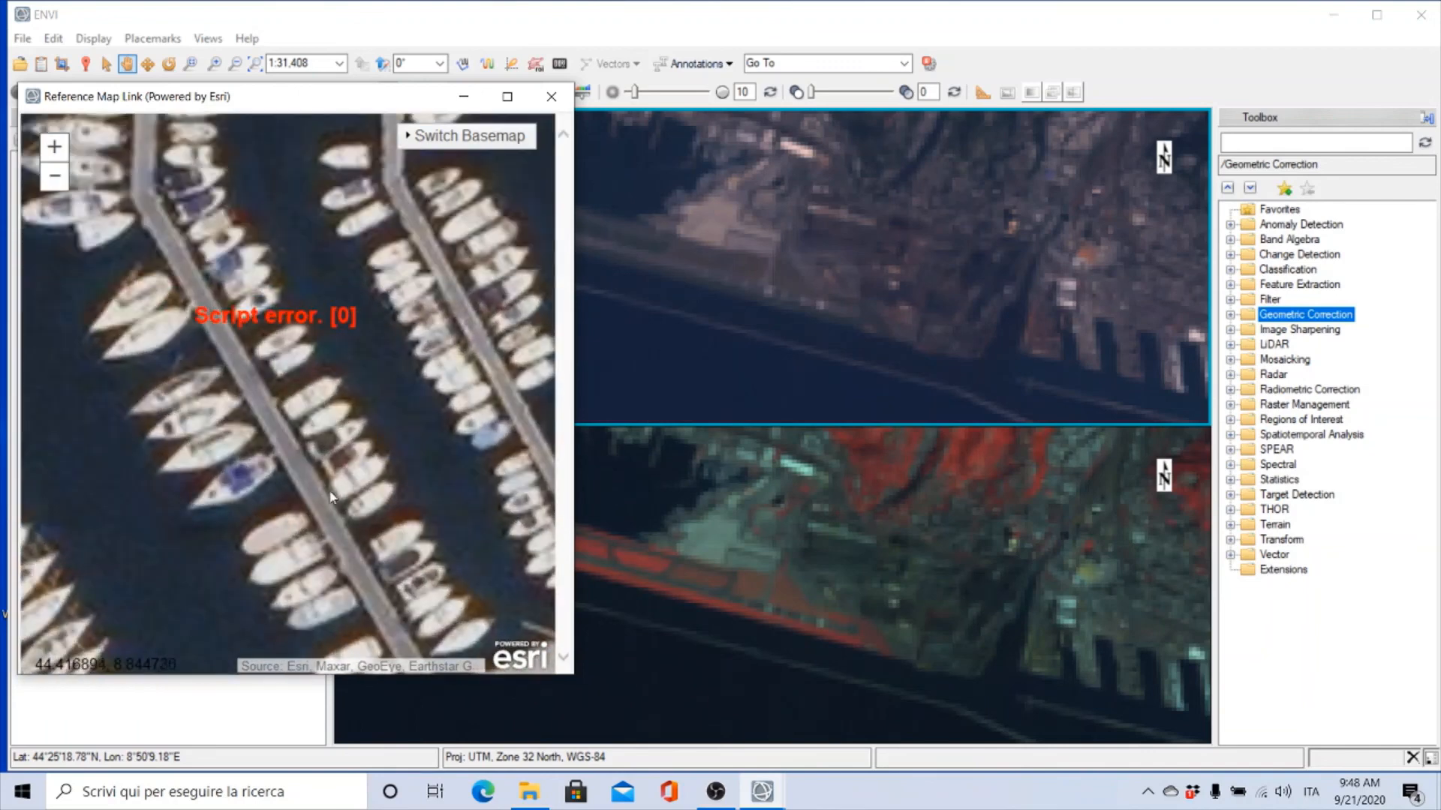
left_click_drag(327, 492, 444, 409)
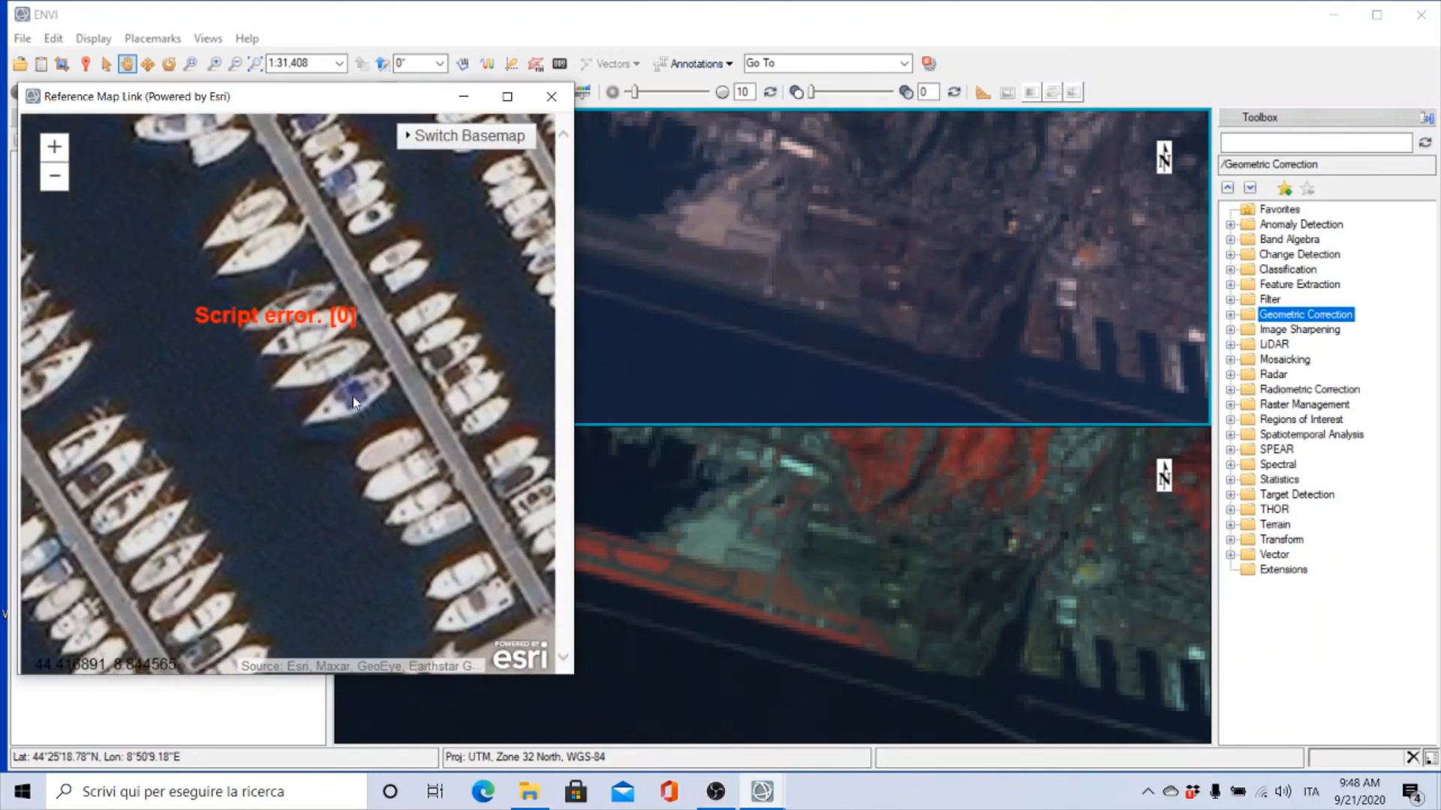
Show the linked view's whole extent around the airport in the reference map, and close the Reference Map Link window
scroll(330, 431, "down", 3)
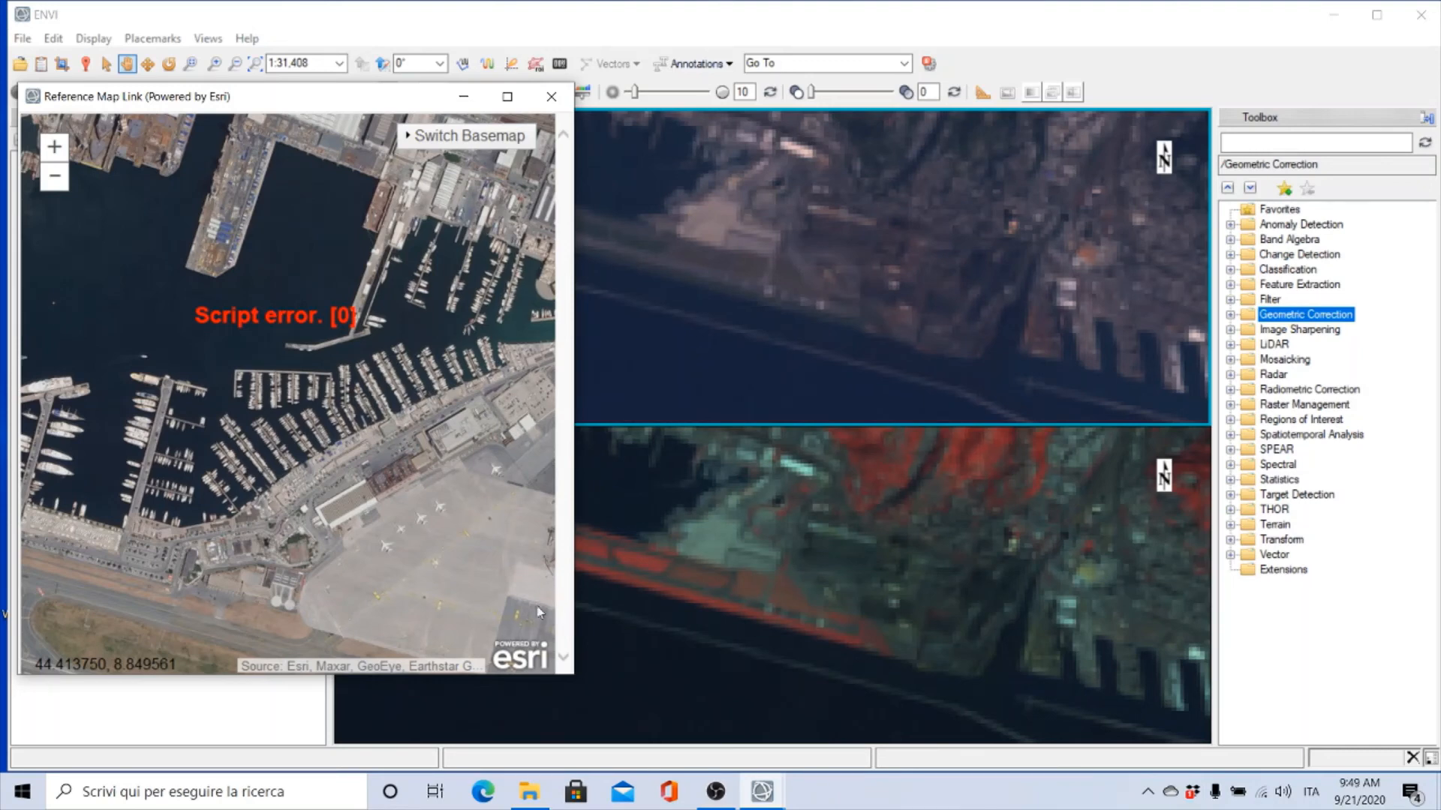
scroll(417, 548, "down", 4)
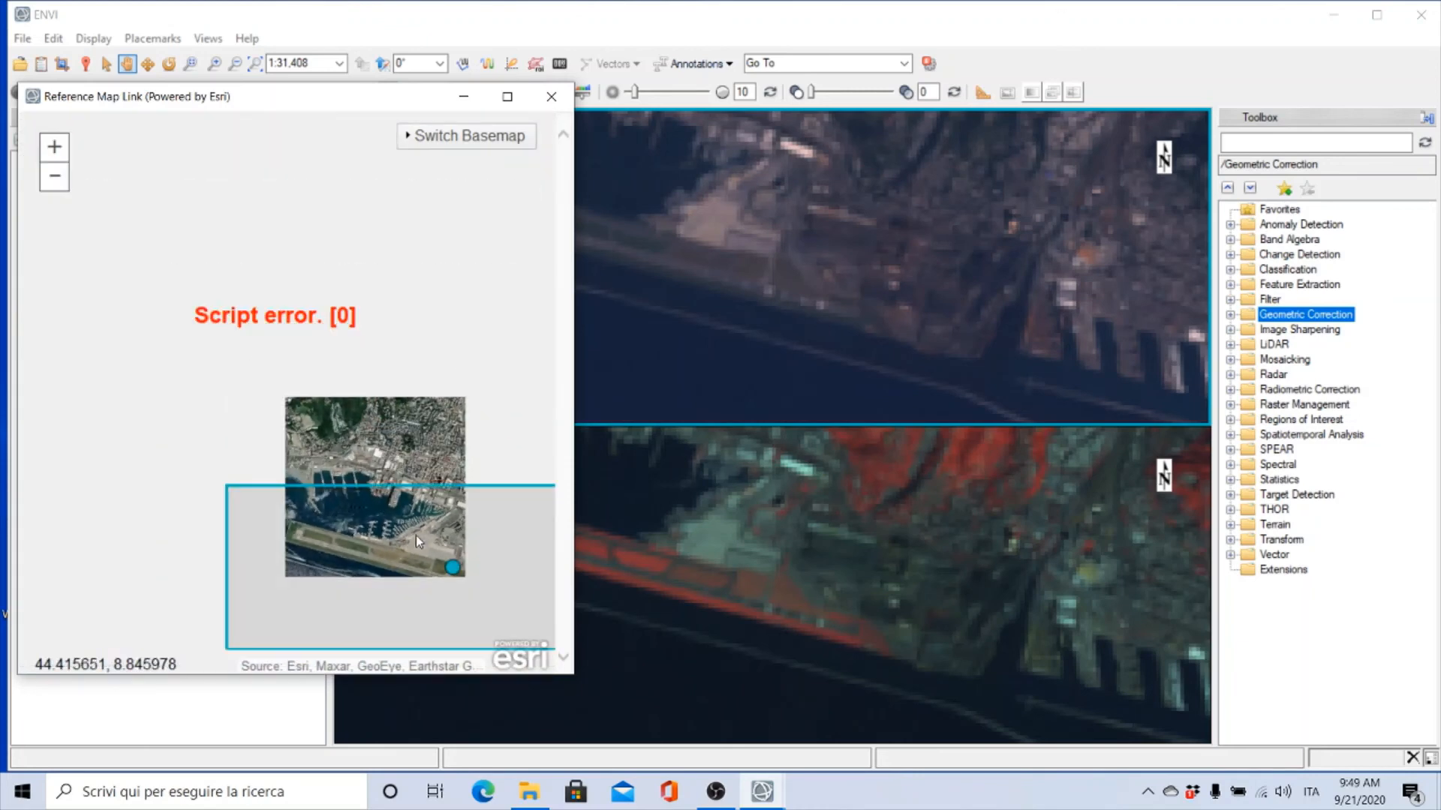
left_click_drag(381, 506, 228, 263)
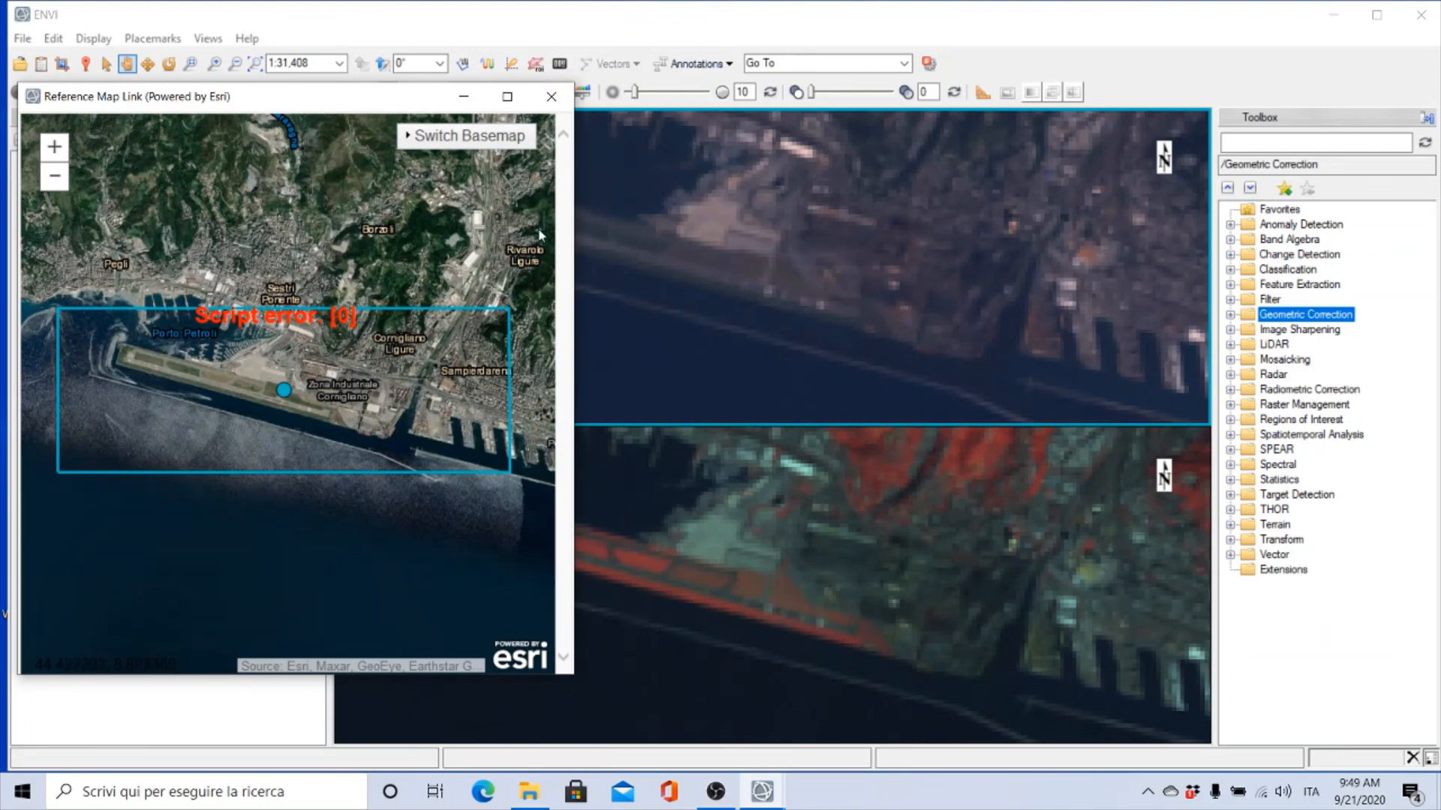
left_click_drag(339, 99, 425, 99)
left_click(647, 98)
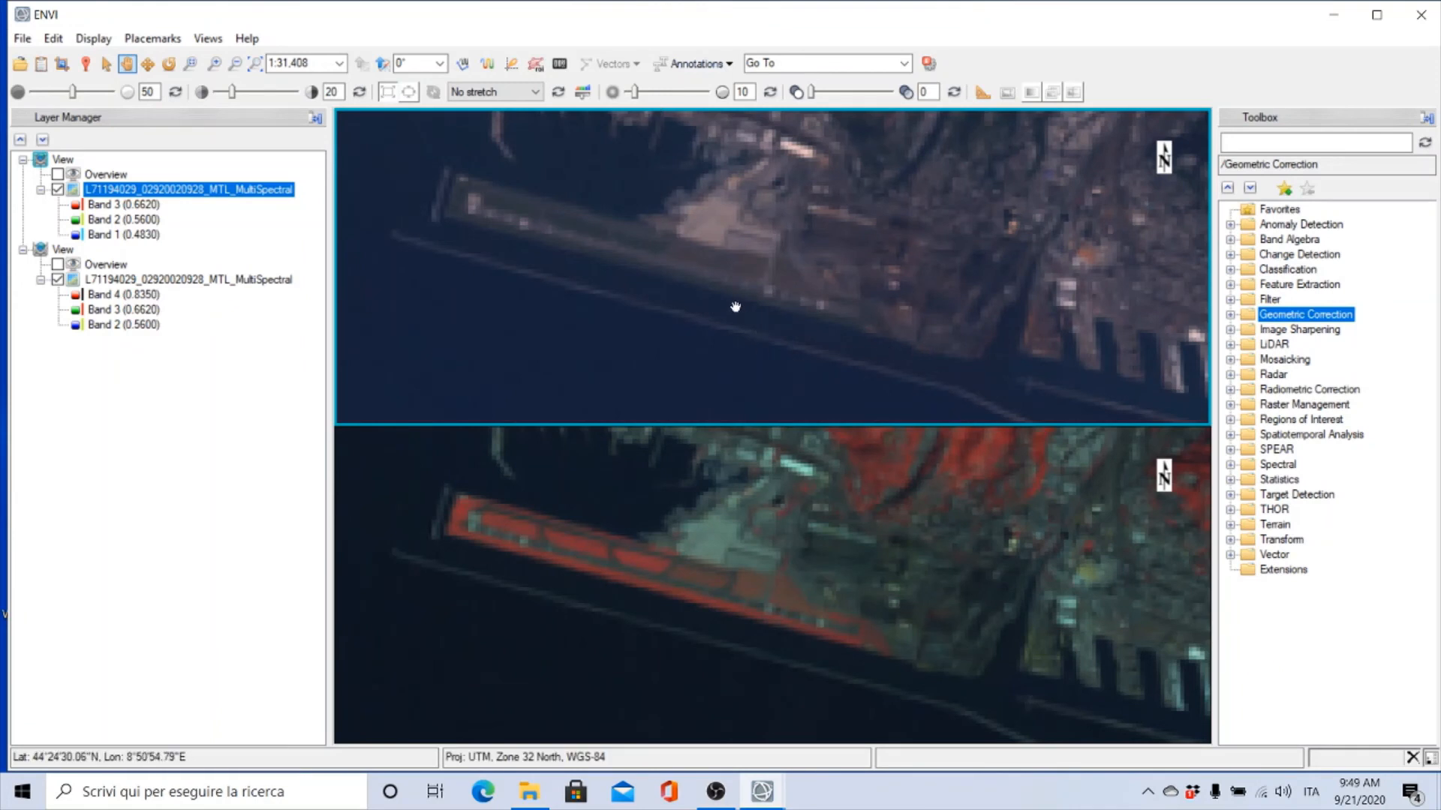
Add a placemark named "Genoa Airport" at the airport runway and check that it is listed among the placemarks
scroll(736, 307, "up", 1)
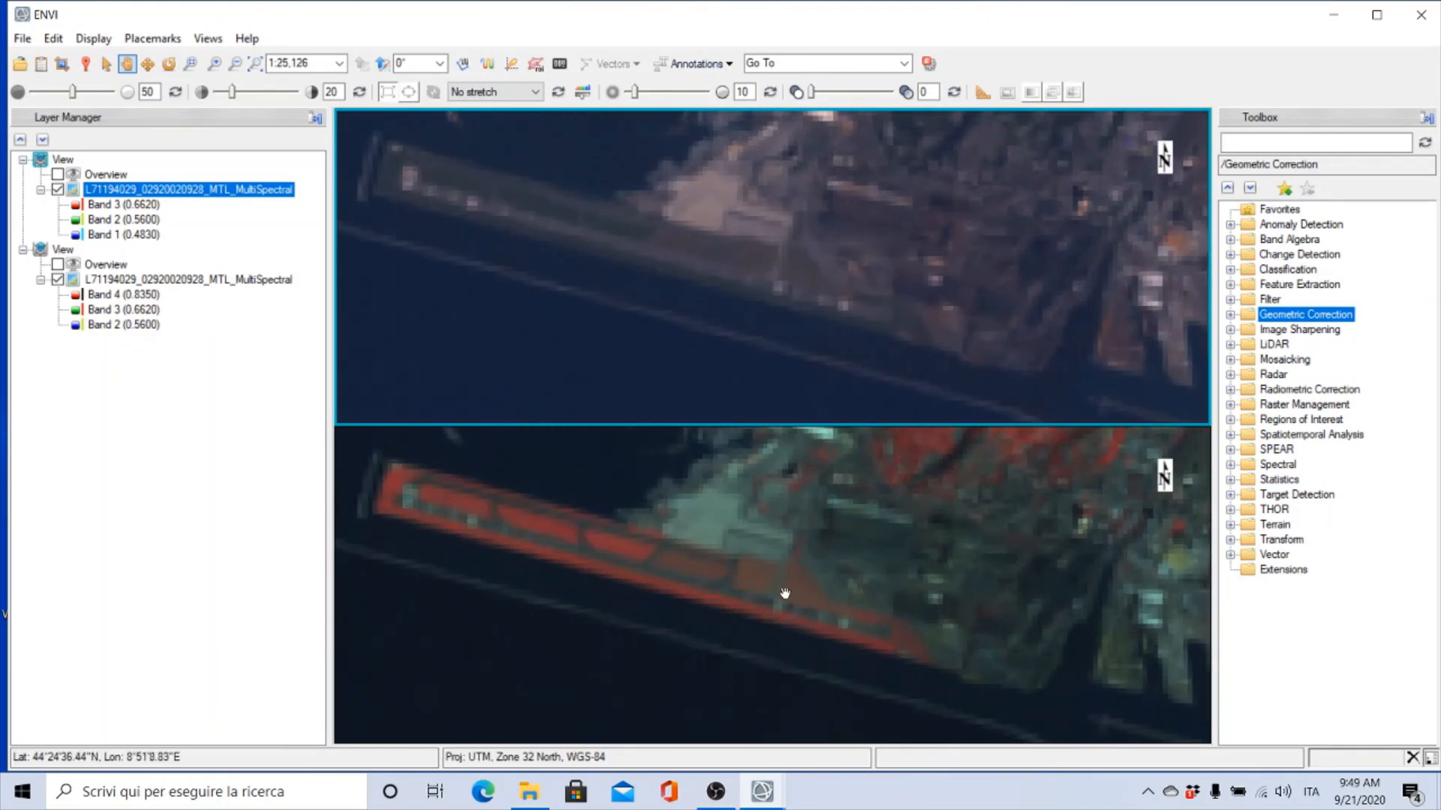
left_click(154, 41)
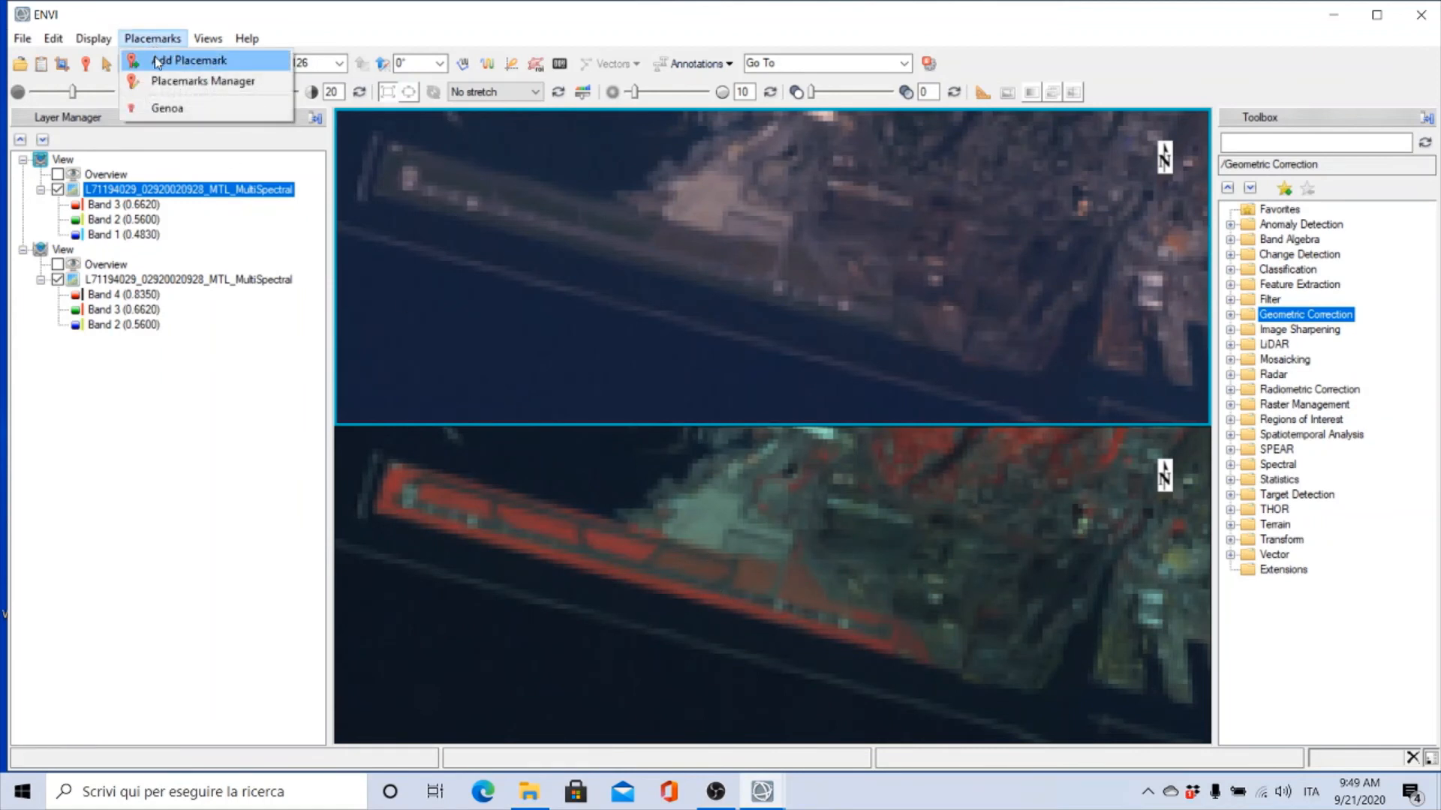
left_click(158, 61)
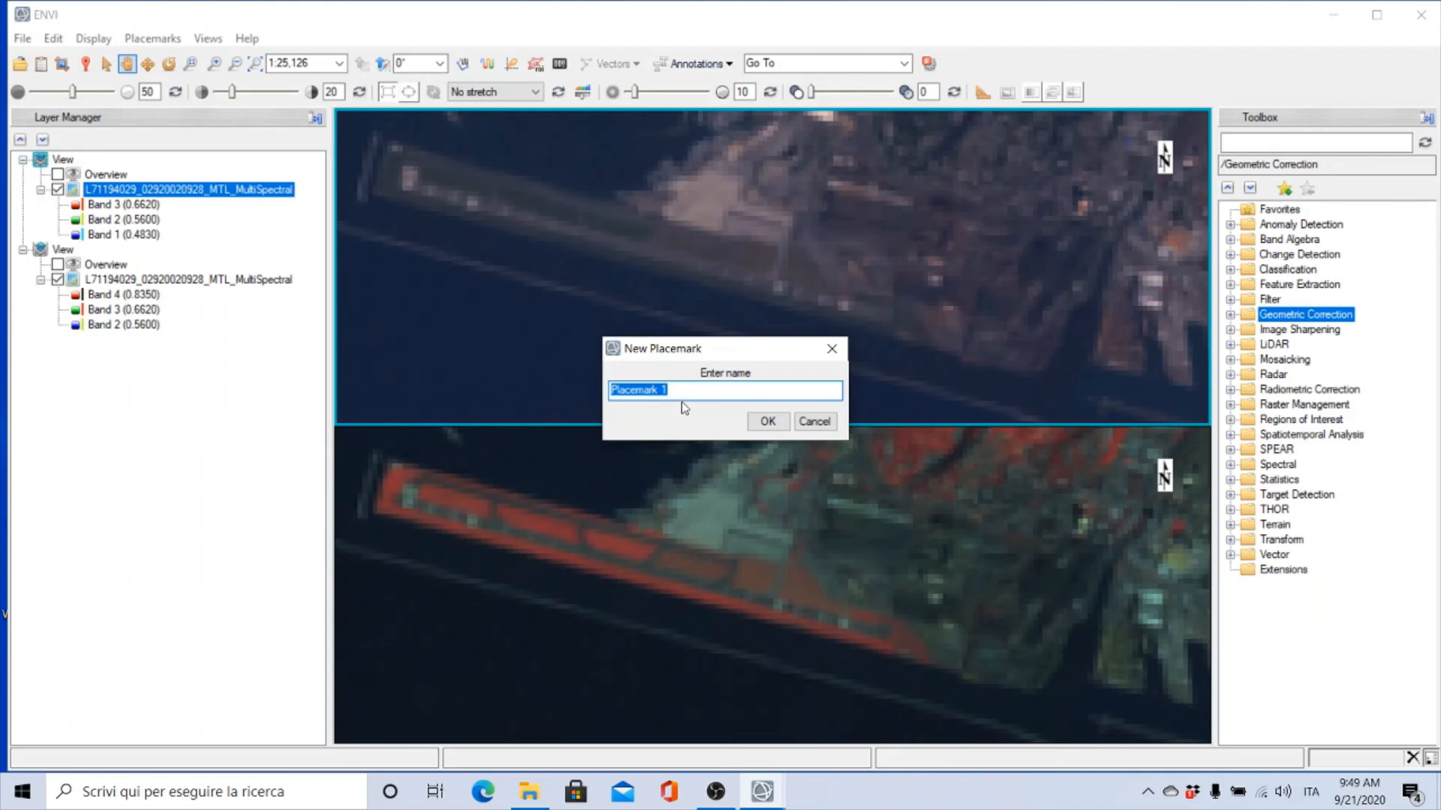
type("Genoa Airport")
left_click(770, 425)
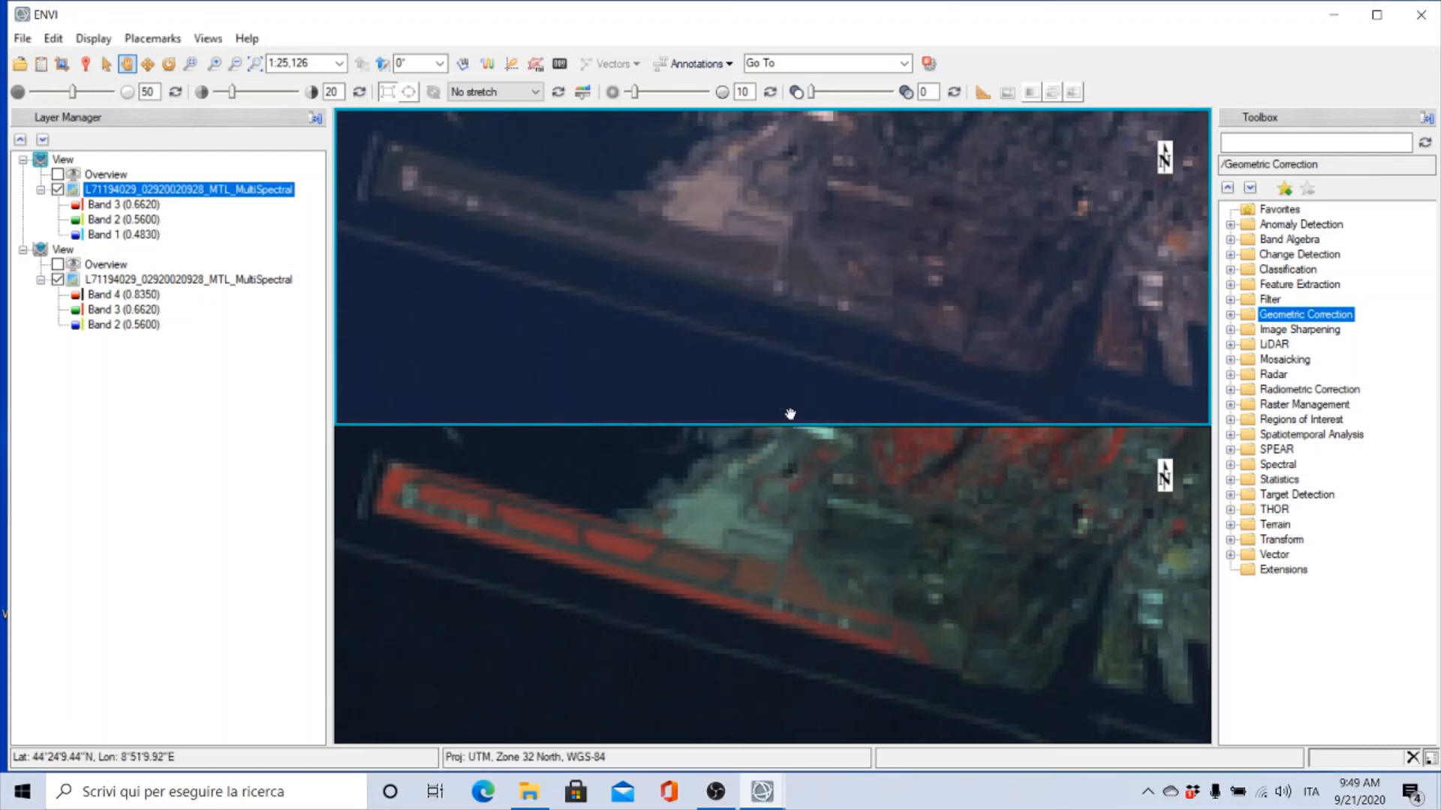
left_click(160, 42)
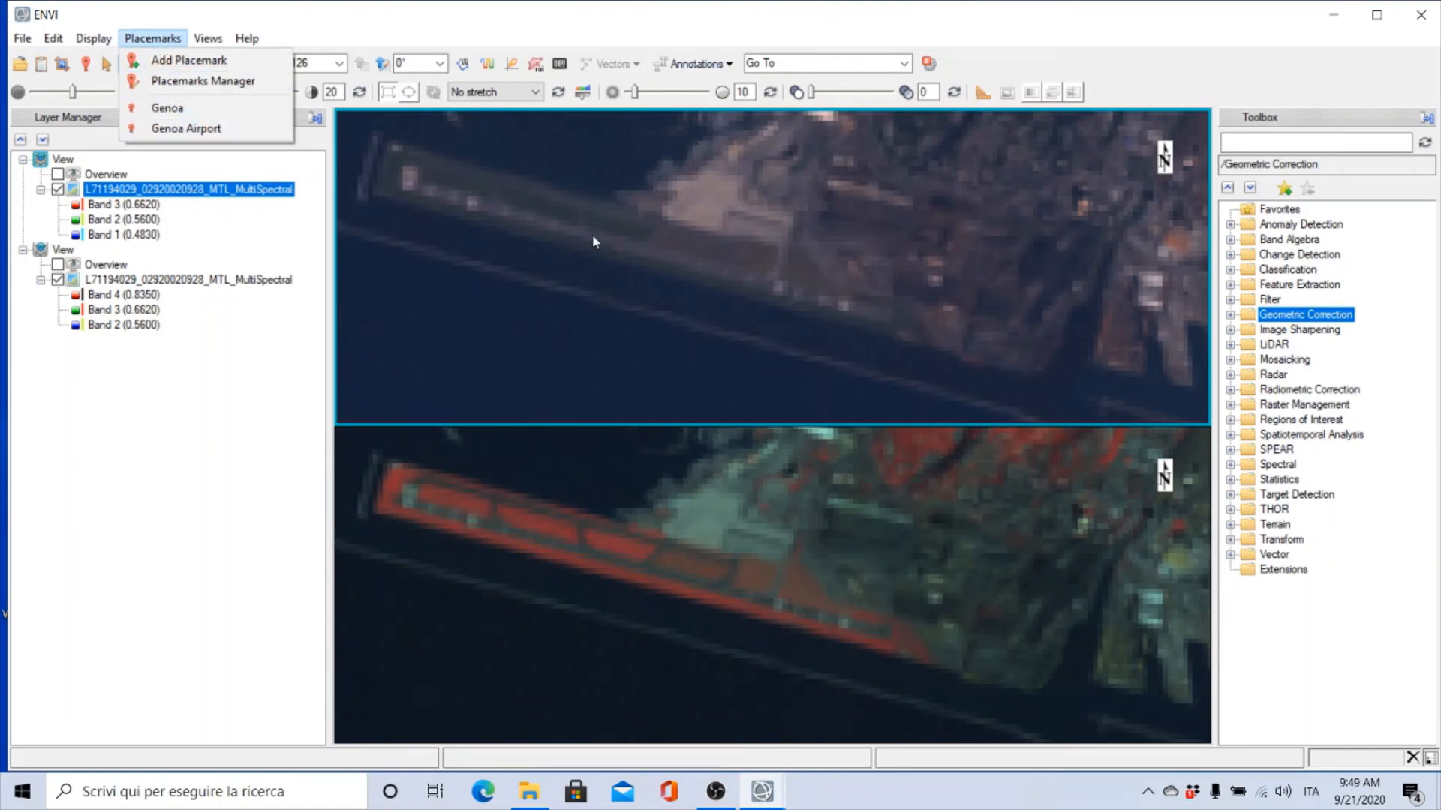
left_click(556, 246)
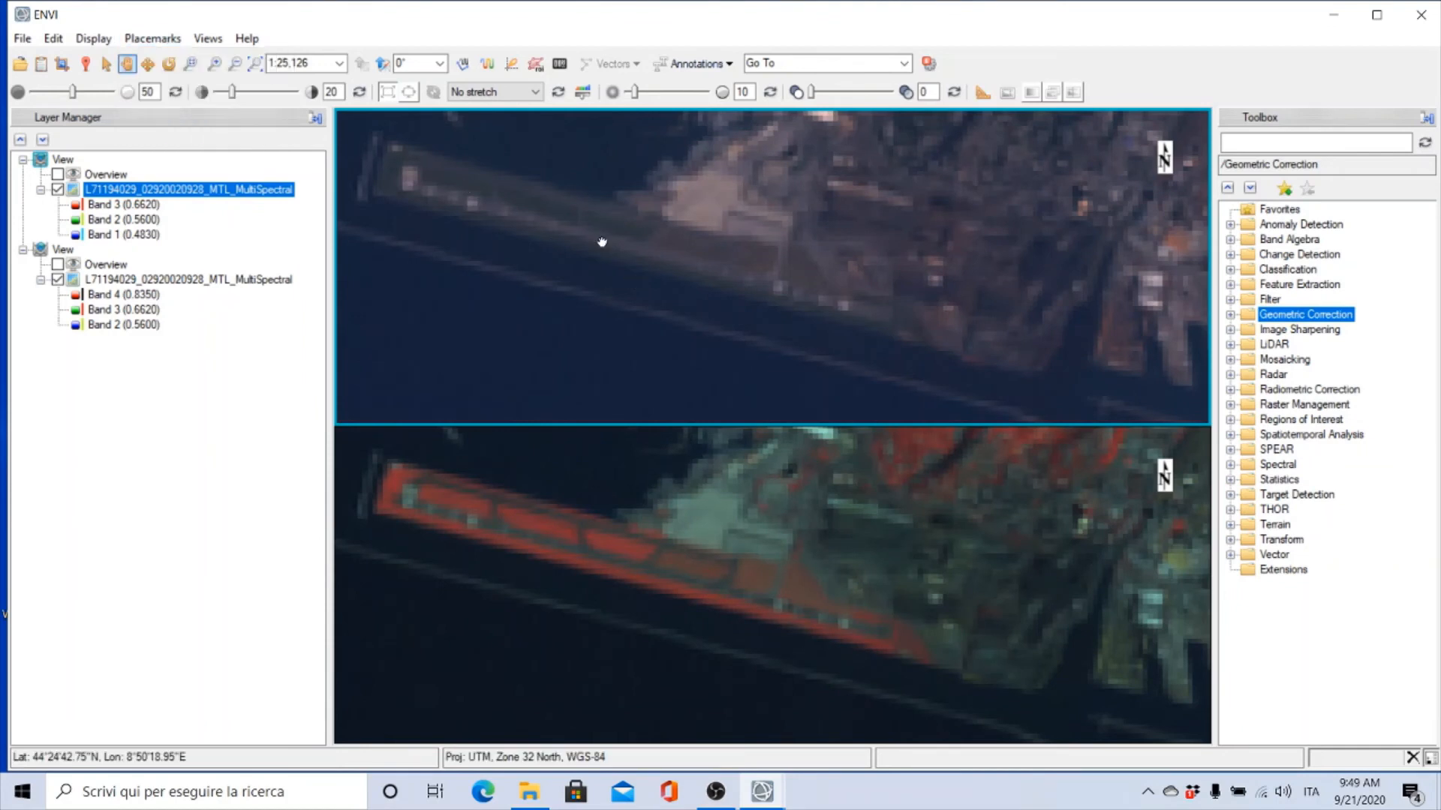
Examine the inland area northwest of Genoa up to the city of Turin in both linked composites
scroll(613, 247, "down", 8)
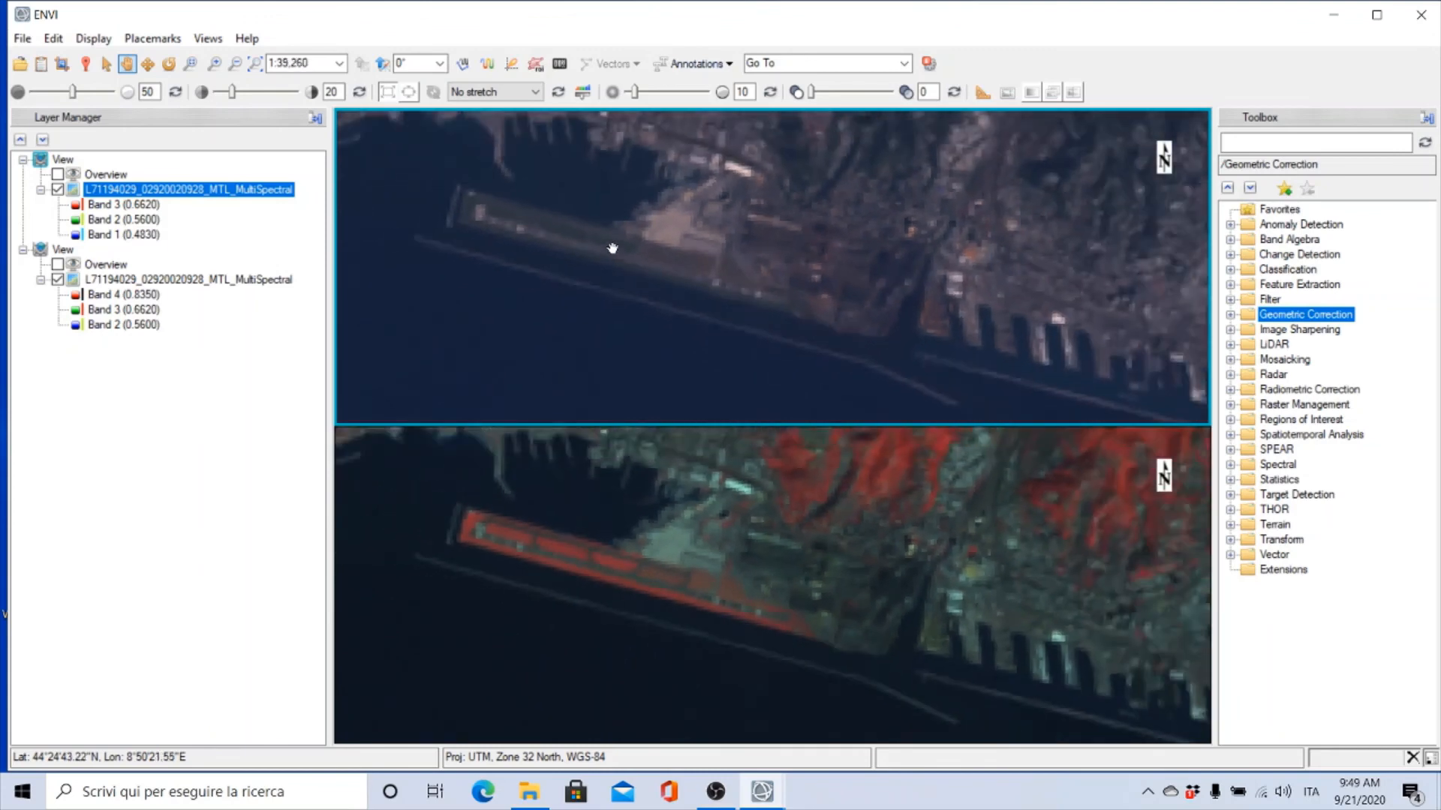
scroll(613, 248, "down", 4)
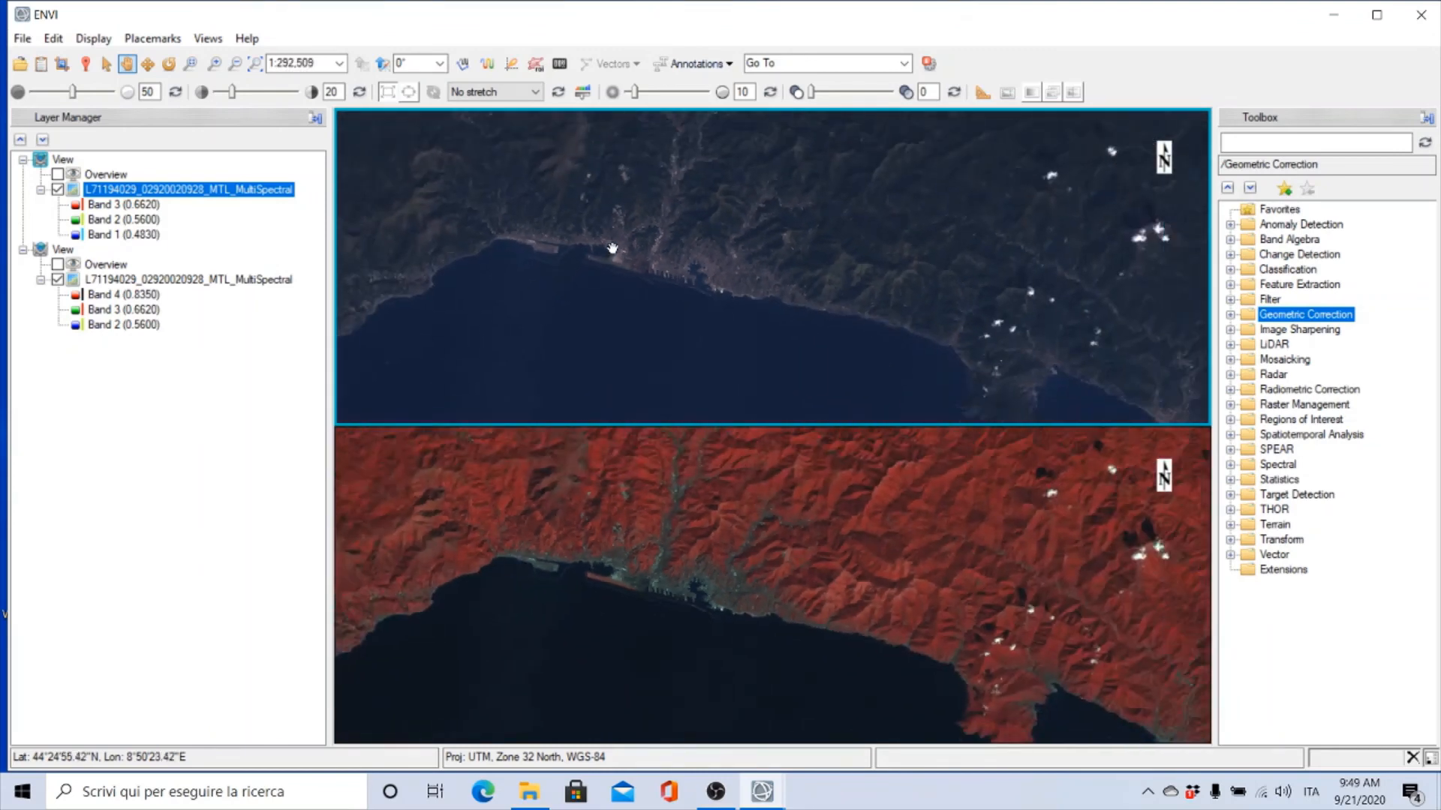
left_click_drag(529, 205, 843, 398)
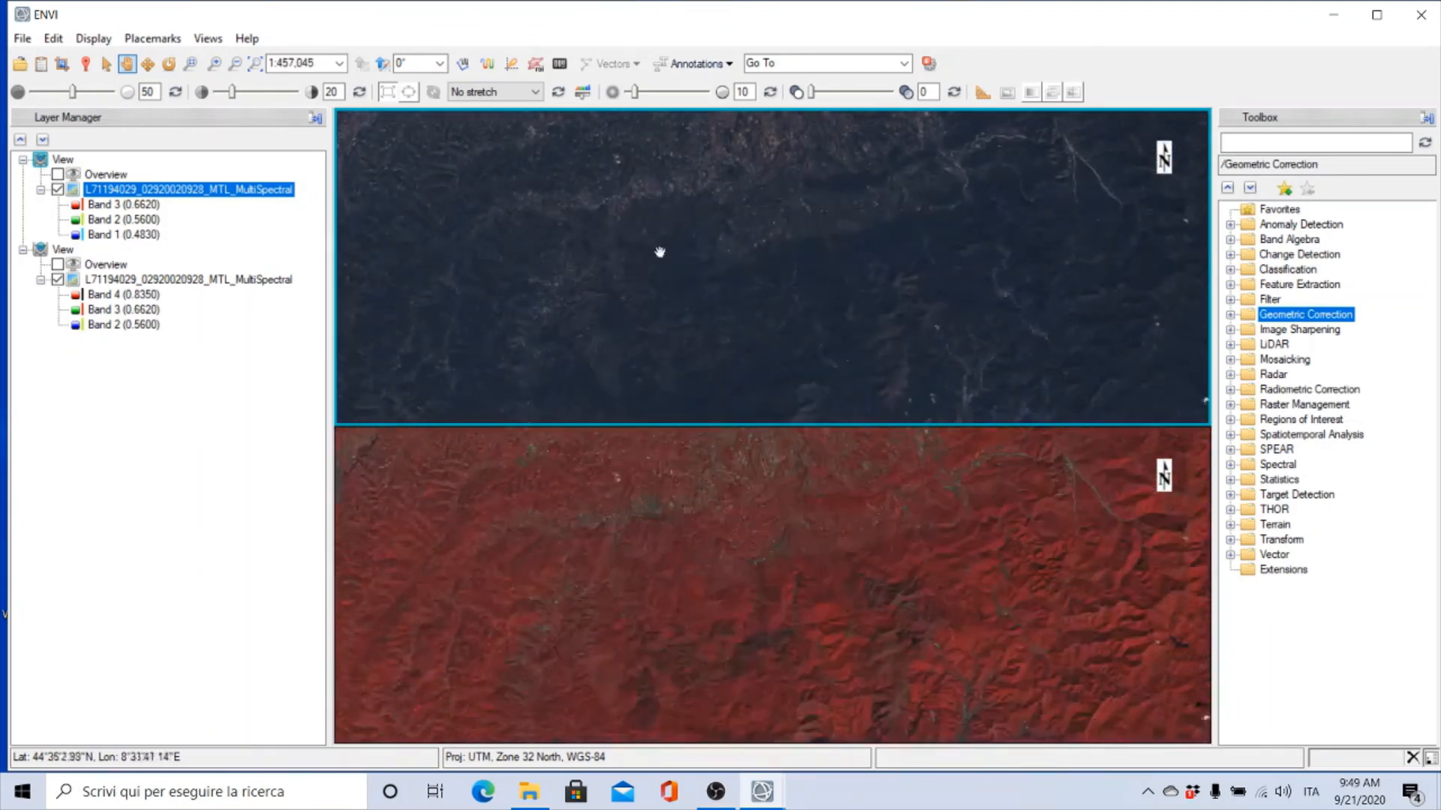
left_click_drag(659, 247, 968, 440)
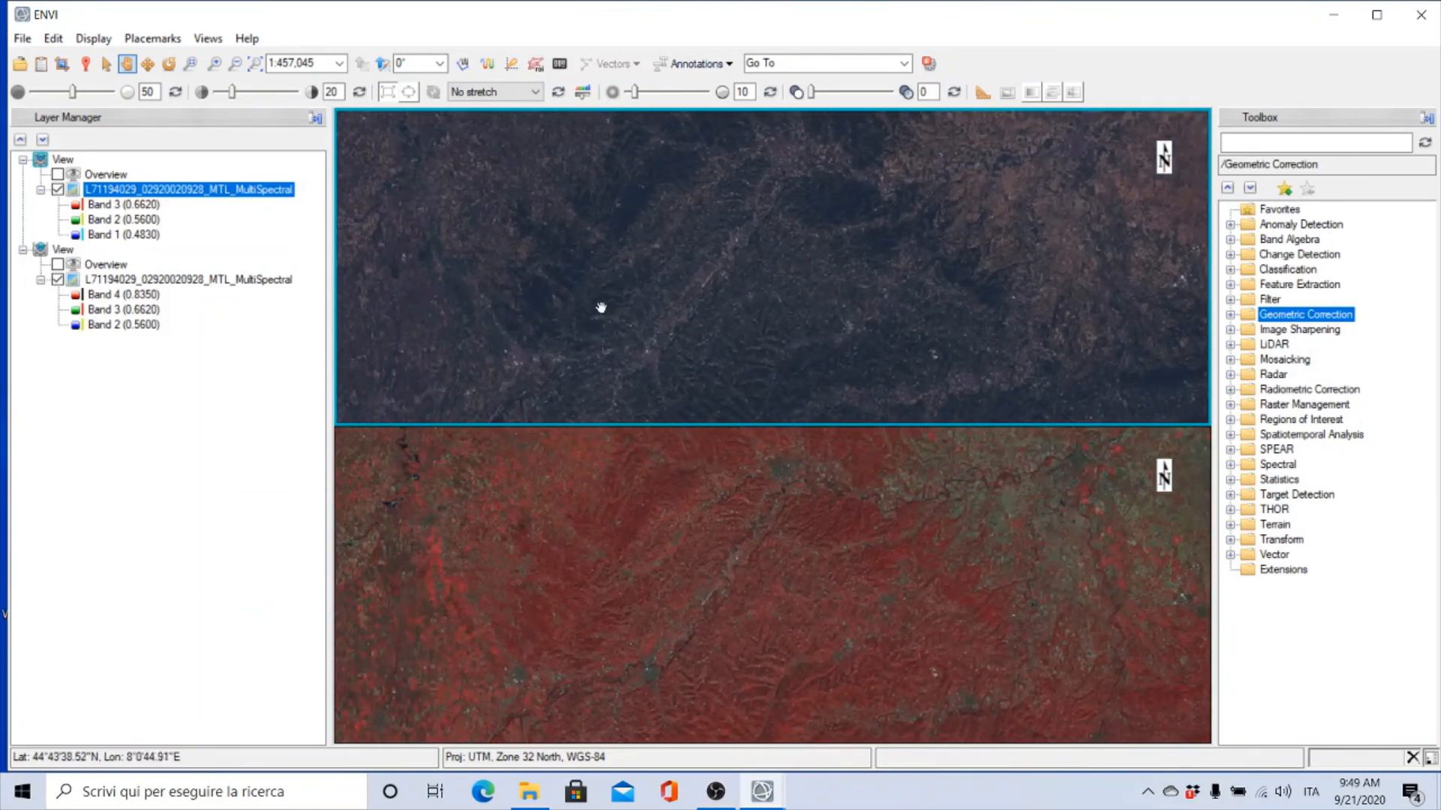
left_click_drag(599, 305, 823, 488)
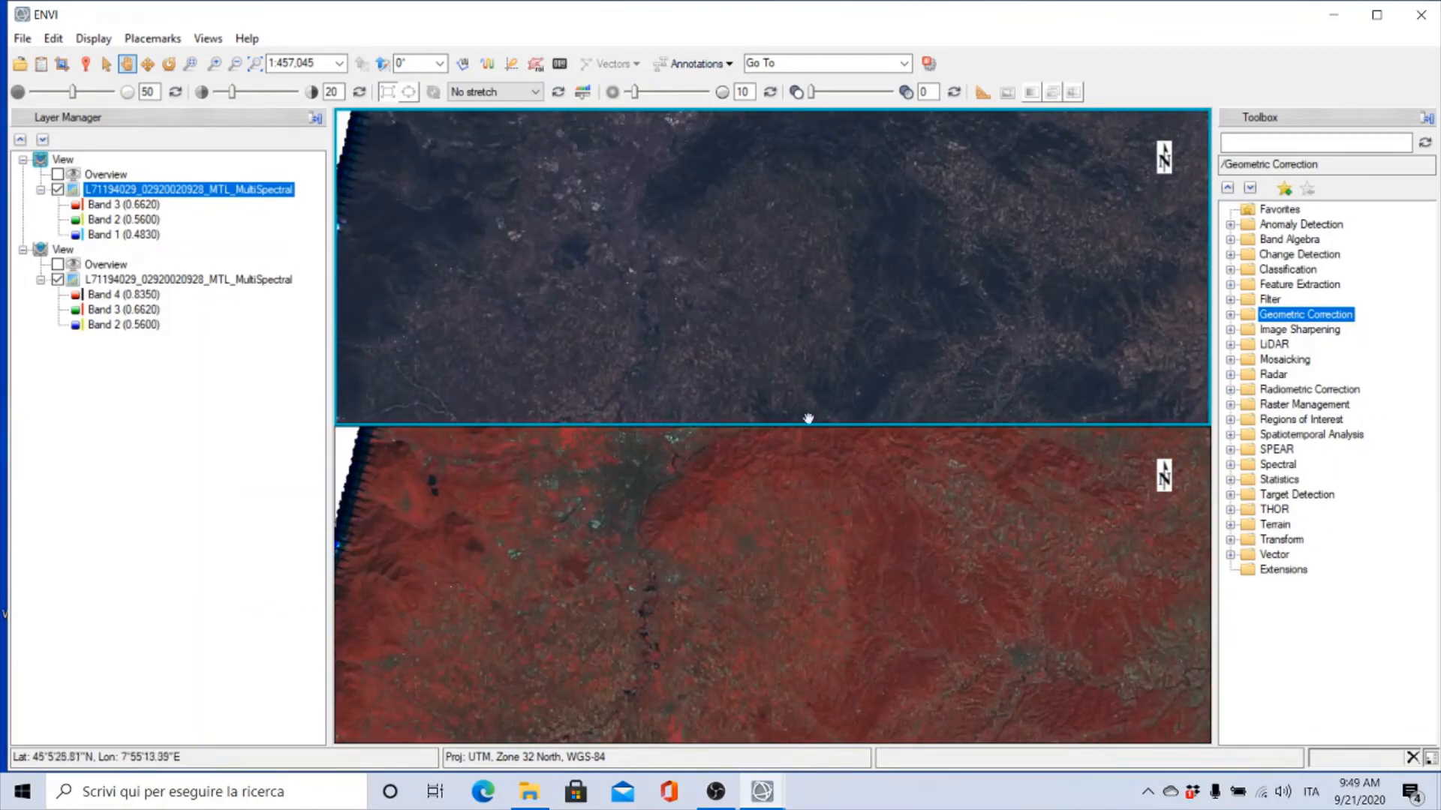
left_click_drag(690, 281, 678, 373)
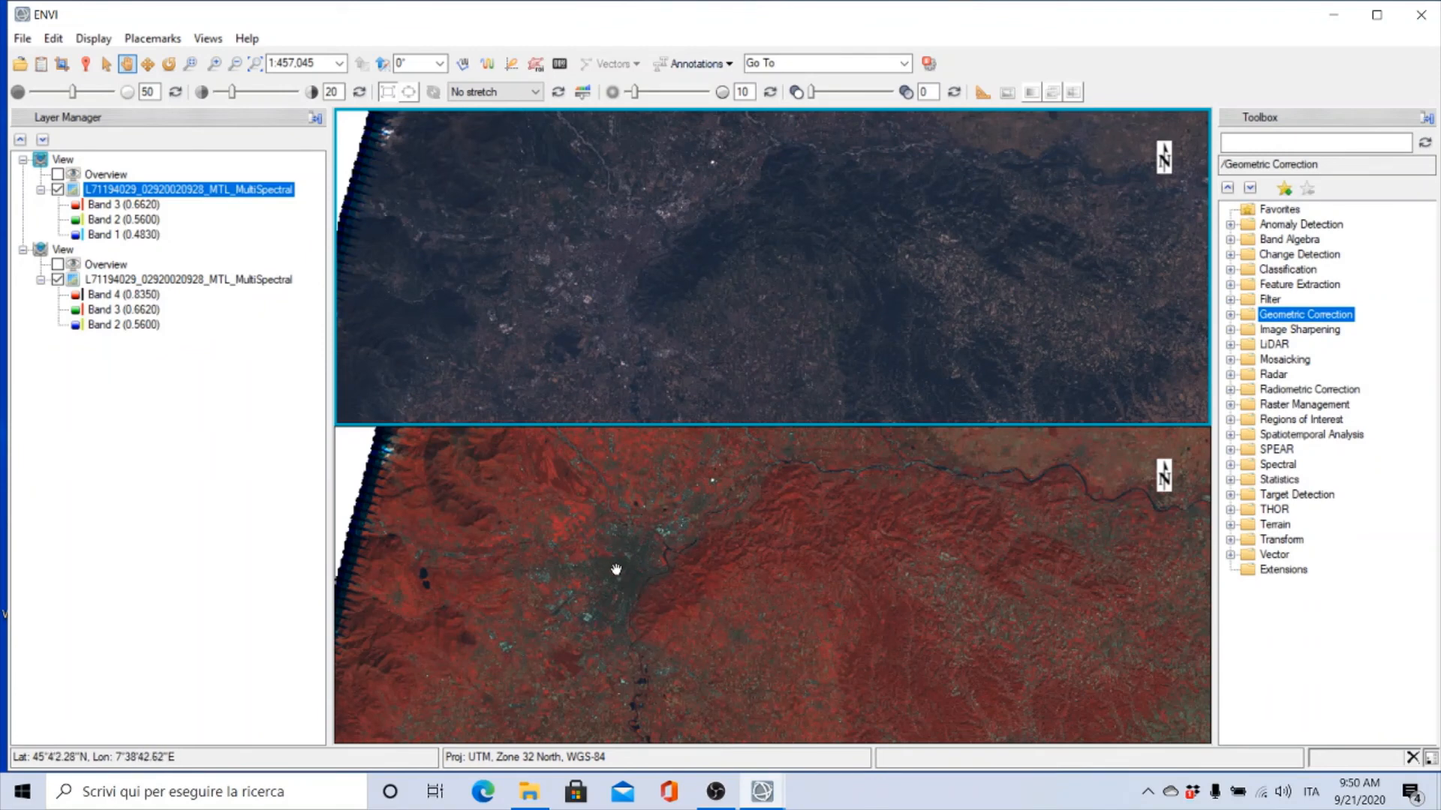
scroll(616, 570, "up", 2)
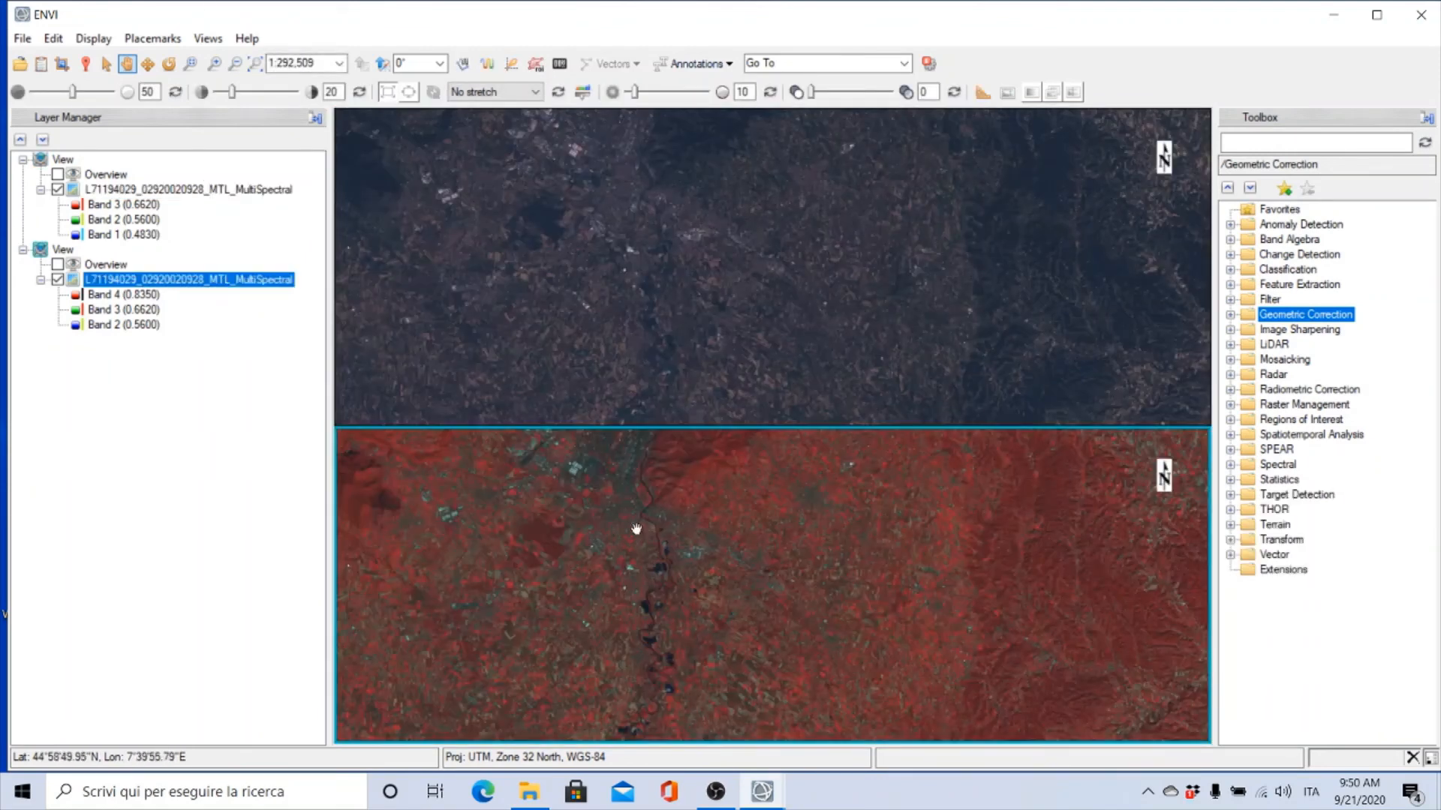
left_click_drag(637, 527, 810, 705)
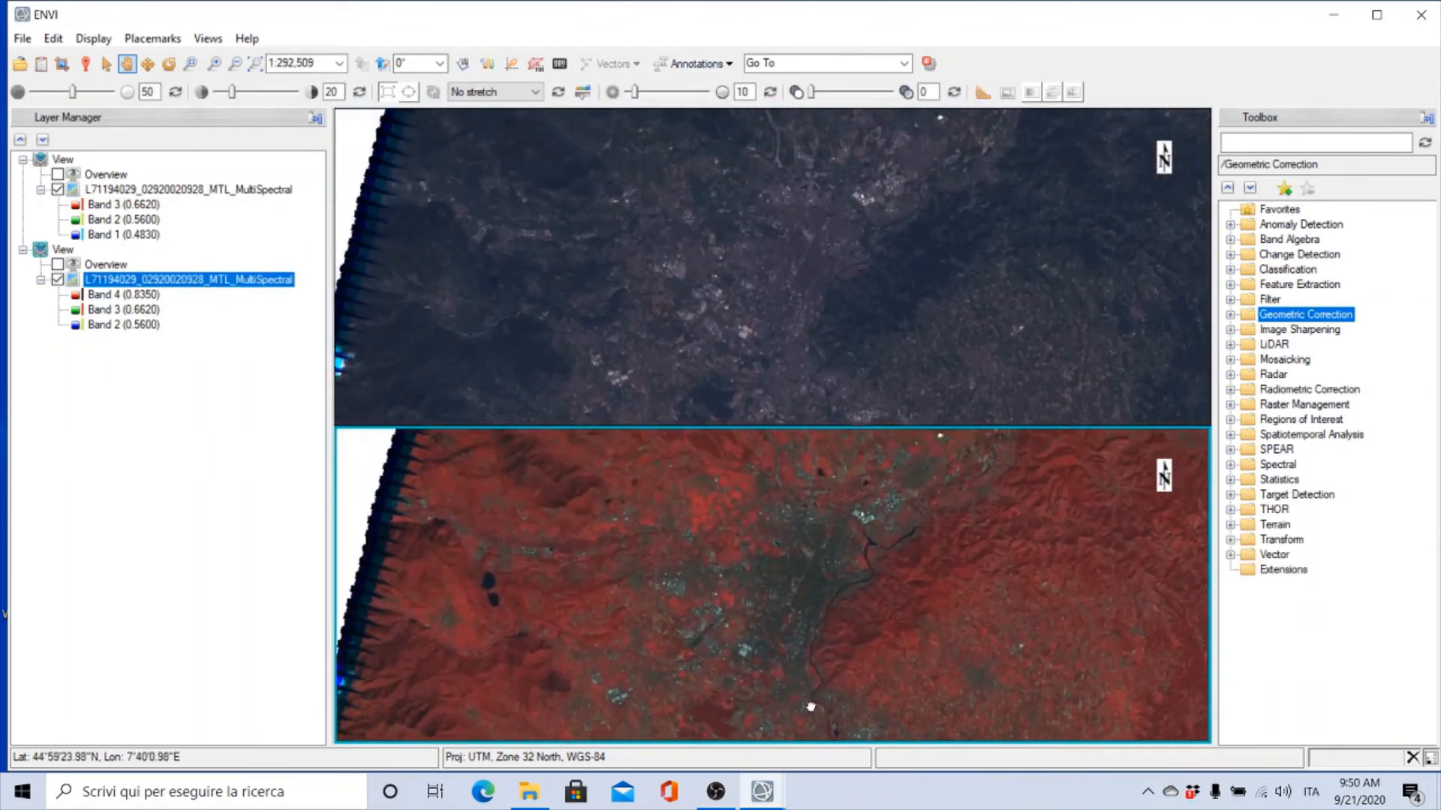
scroll(788, 630, "up", 2)
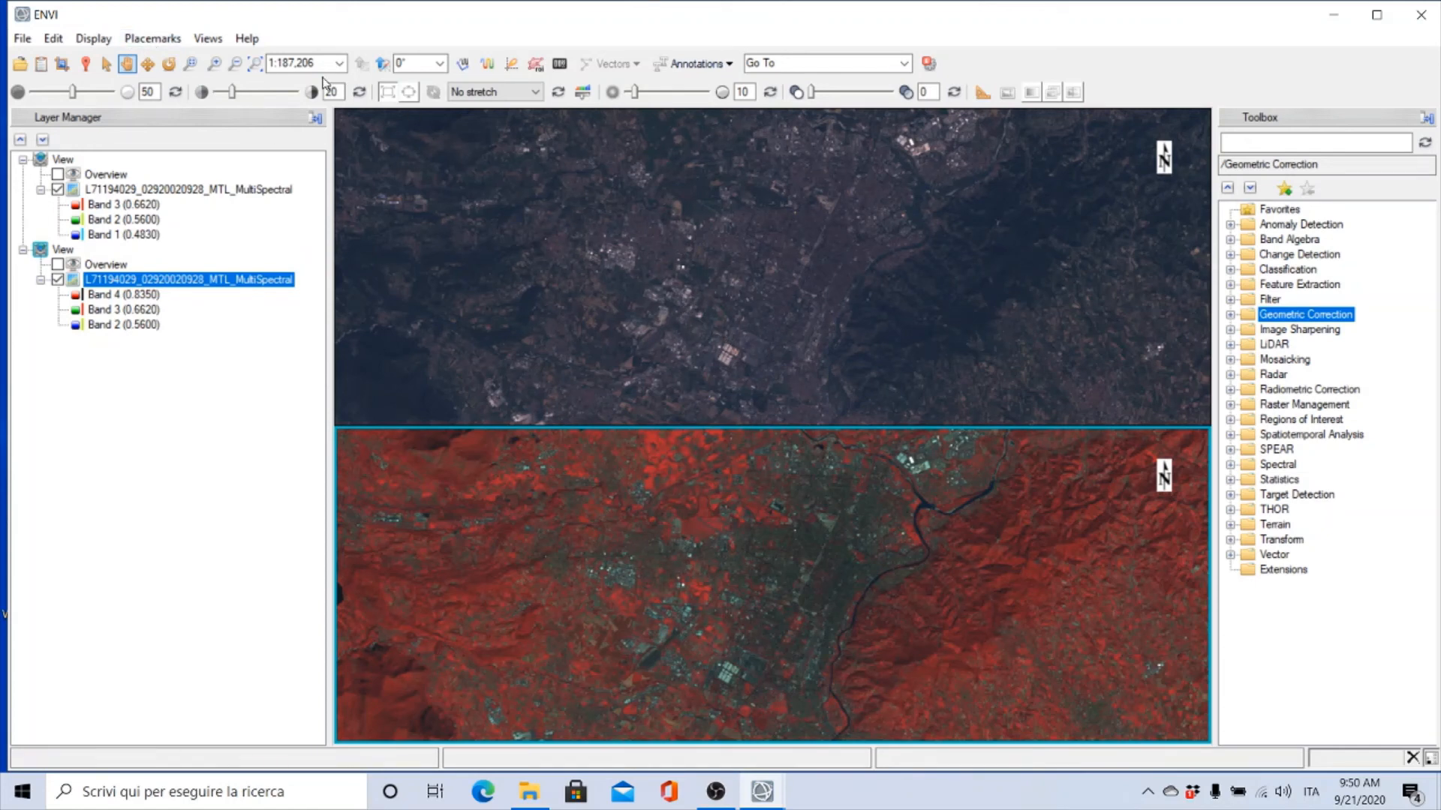
Arrange the linked composites as Two Vertical Views and compare the rivers and the scene's western edge in both
left_click(208, 39)
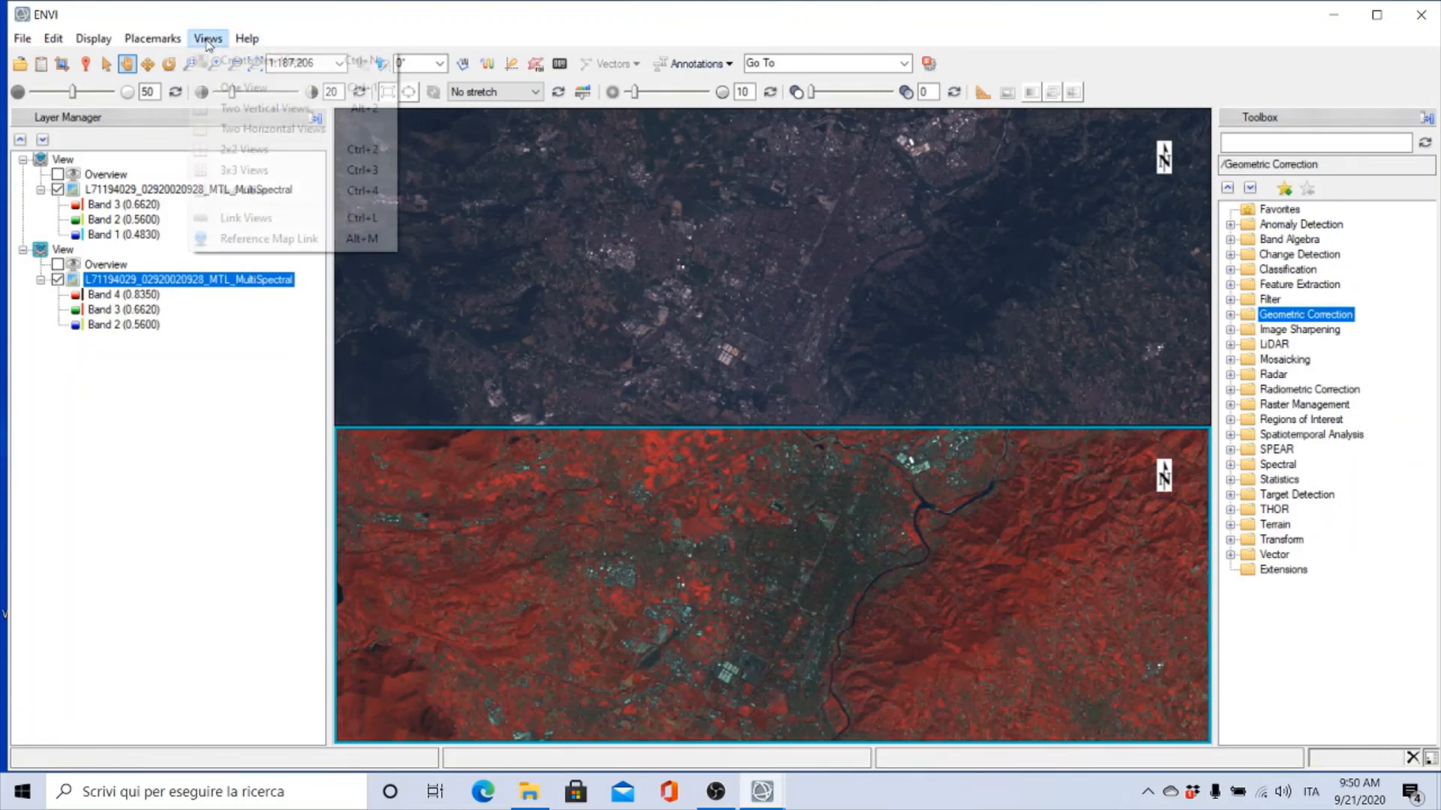
left_click(232, 111)
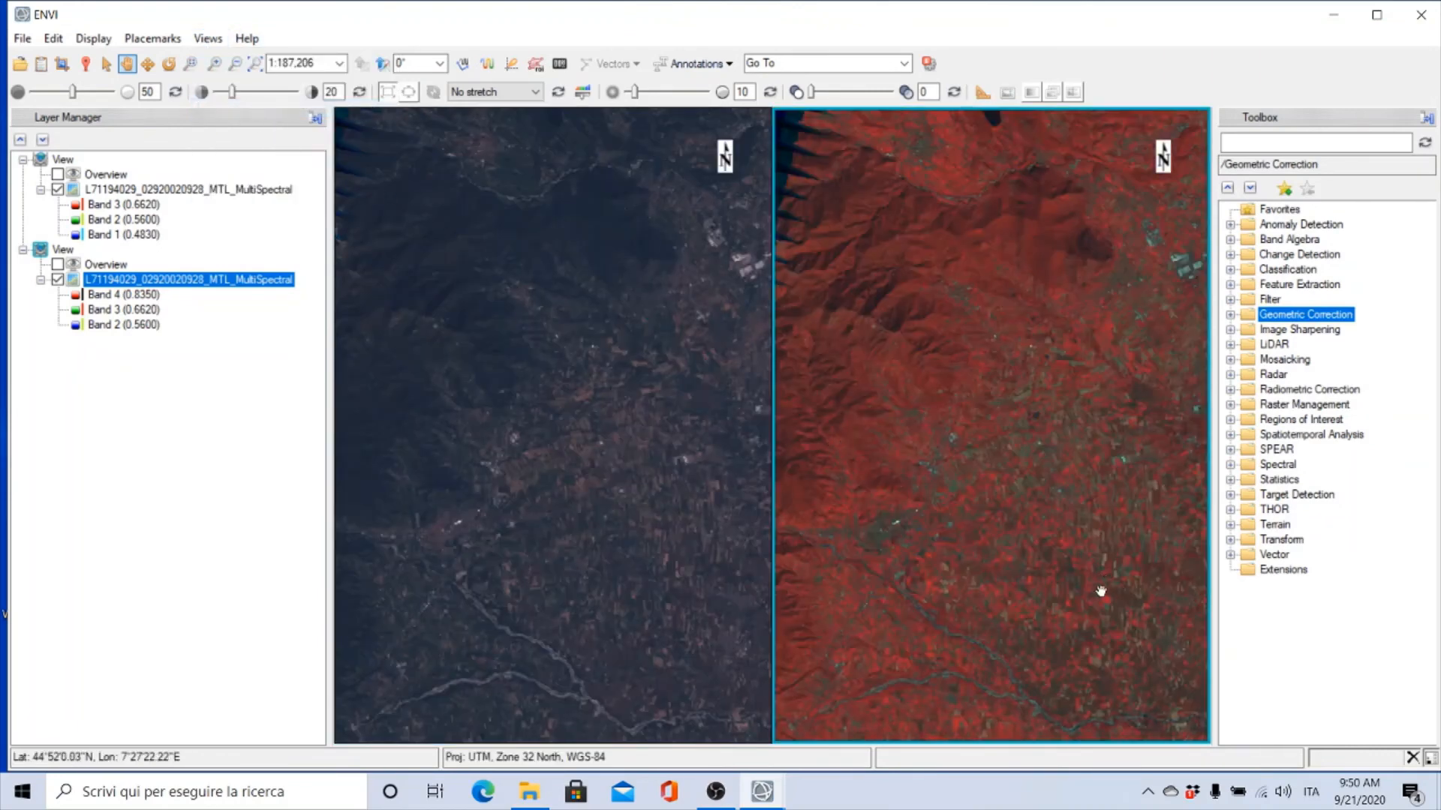
left_click_drag(1100, 592, 1182, 368)
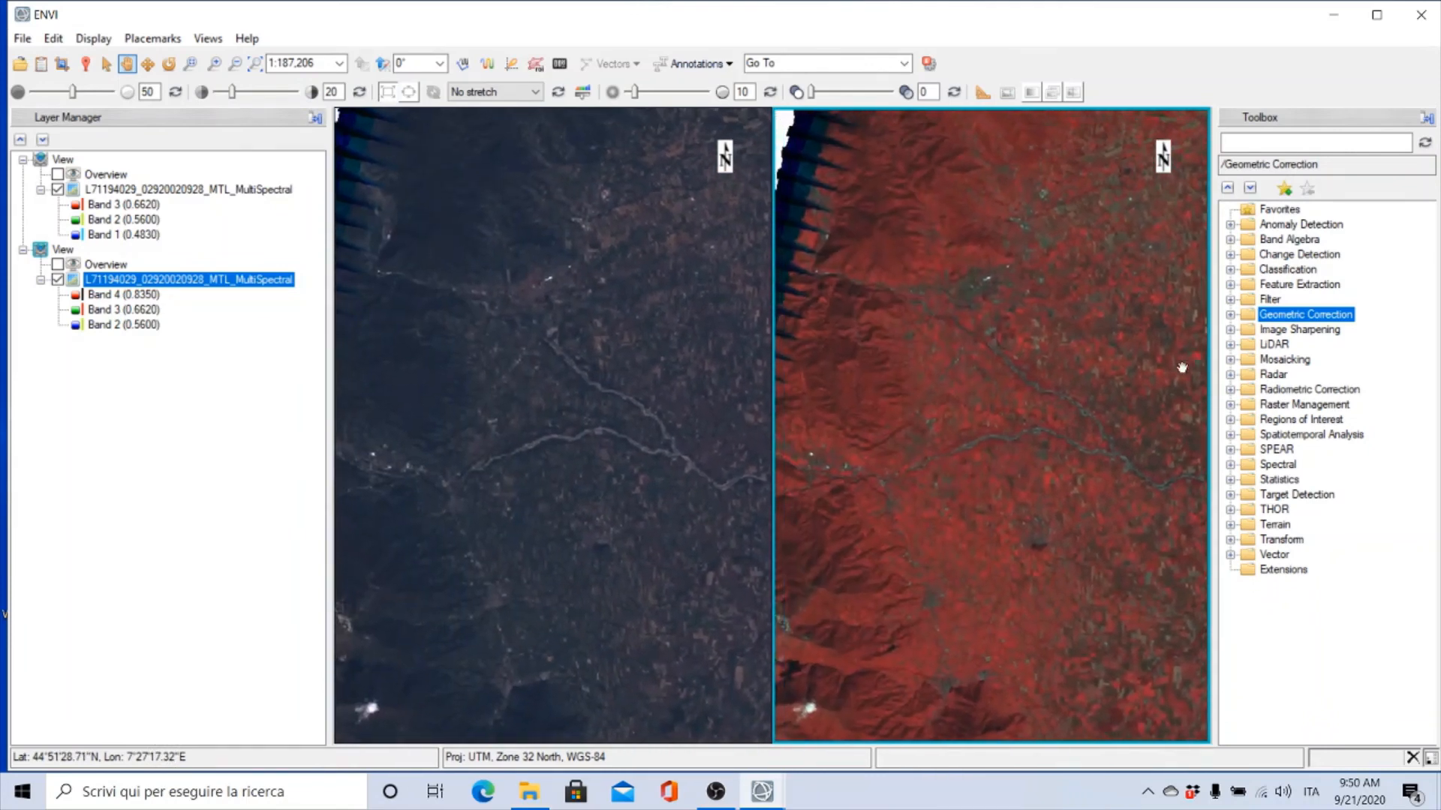
left_click_drag(556, 418, 738, 549)
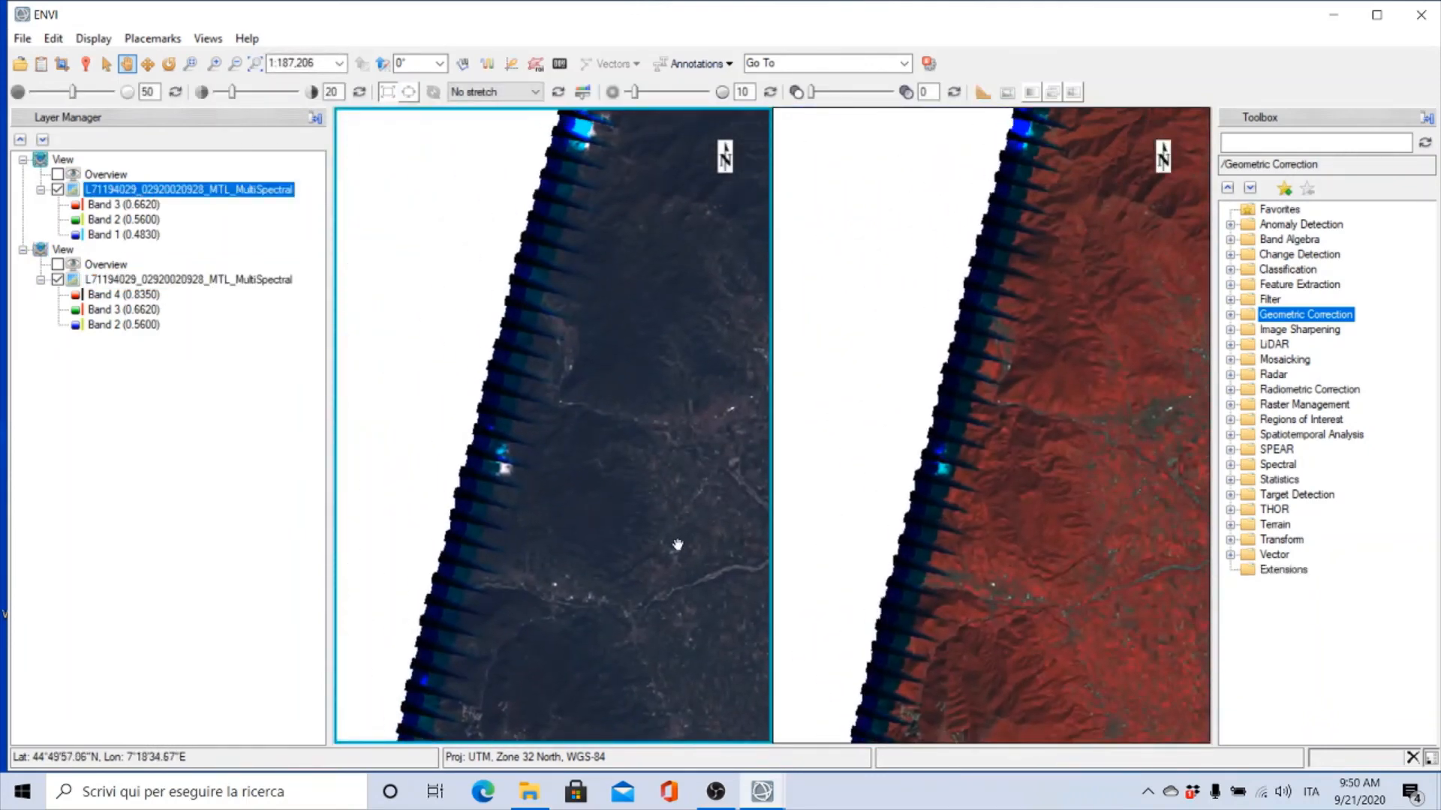
left_click_drag(670, 505, 366, 291)
left_click(862, 507)
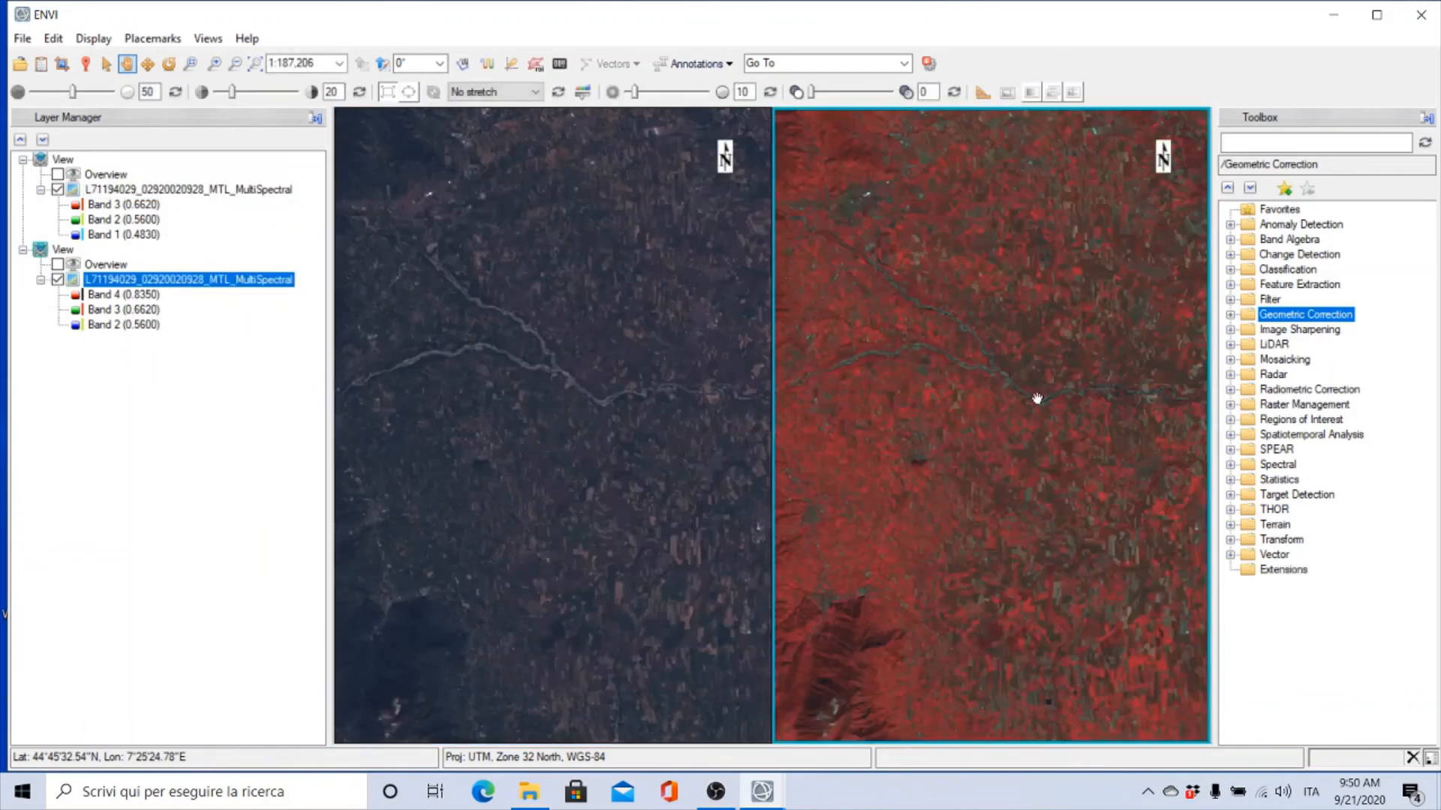
Center the linked views on the city beside the river and add a placemark there named "Turin"
scroll(993, 408, "down", 1)
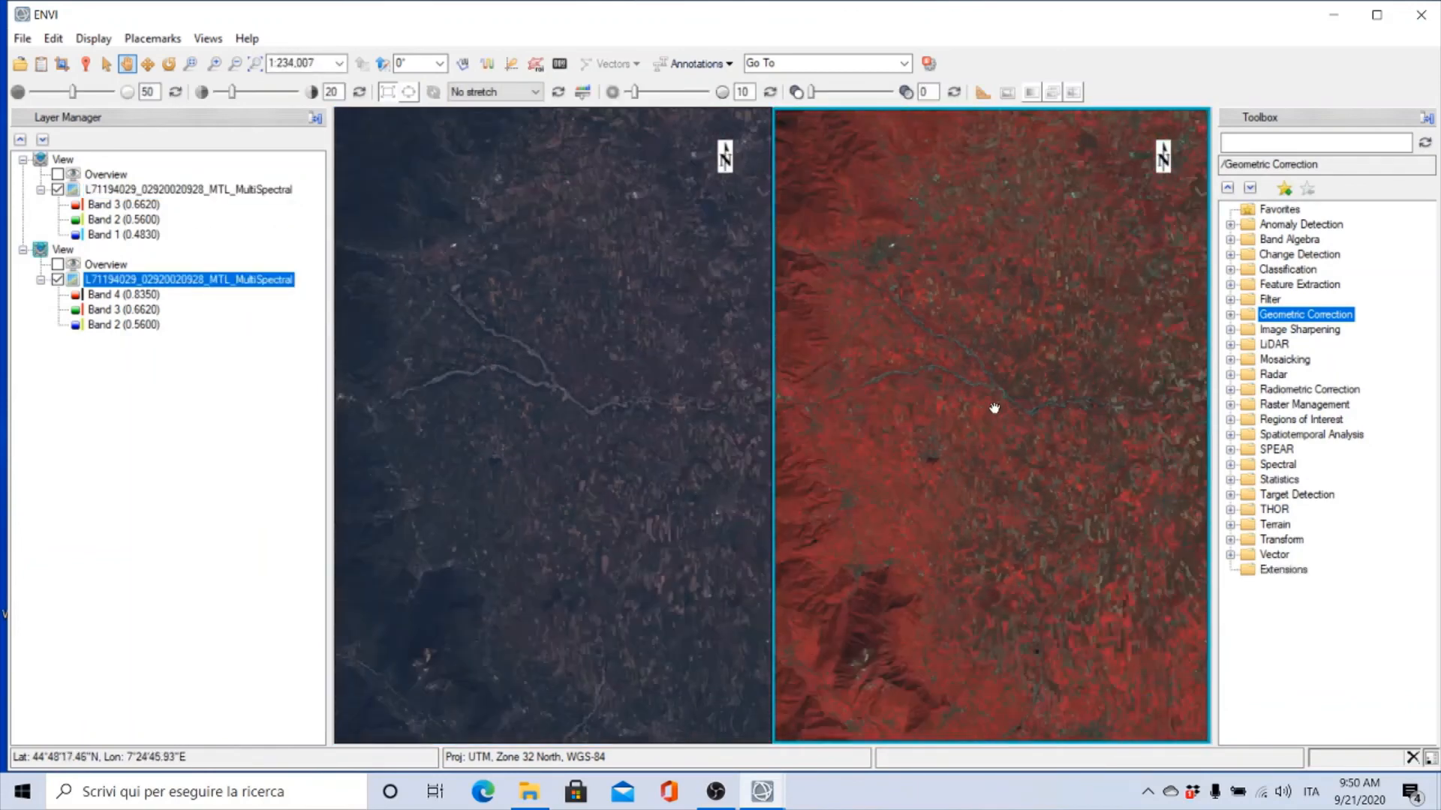
scroll(995, 408, "down", 2)
left_click_drag(1029, 345, 827, 515)
left_click_drag(1038, 402, 1043, 605)
scroll(1043, 599, "up", 2)
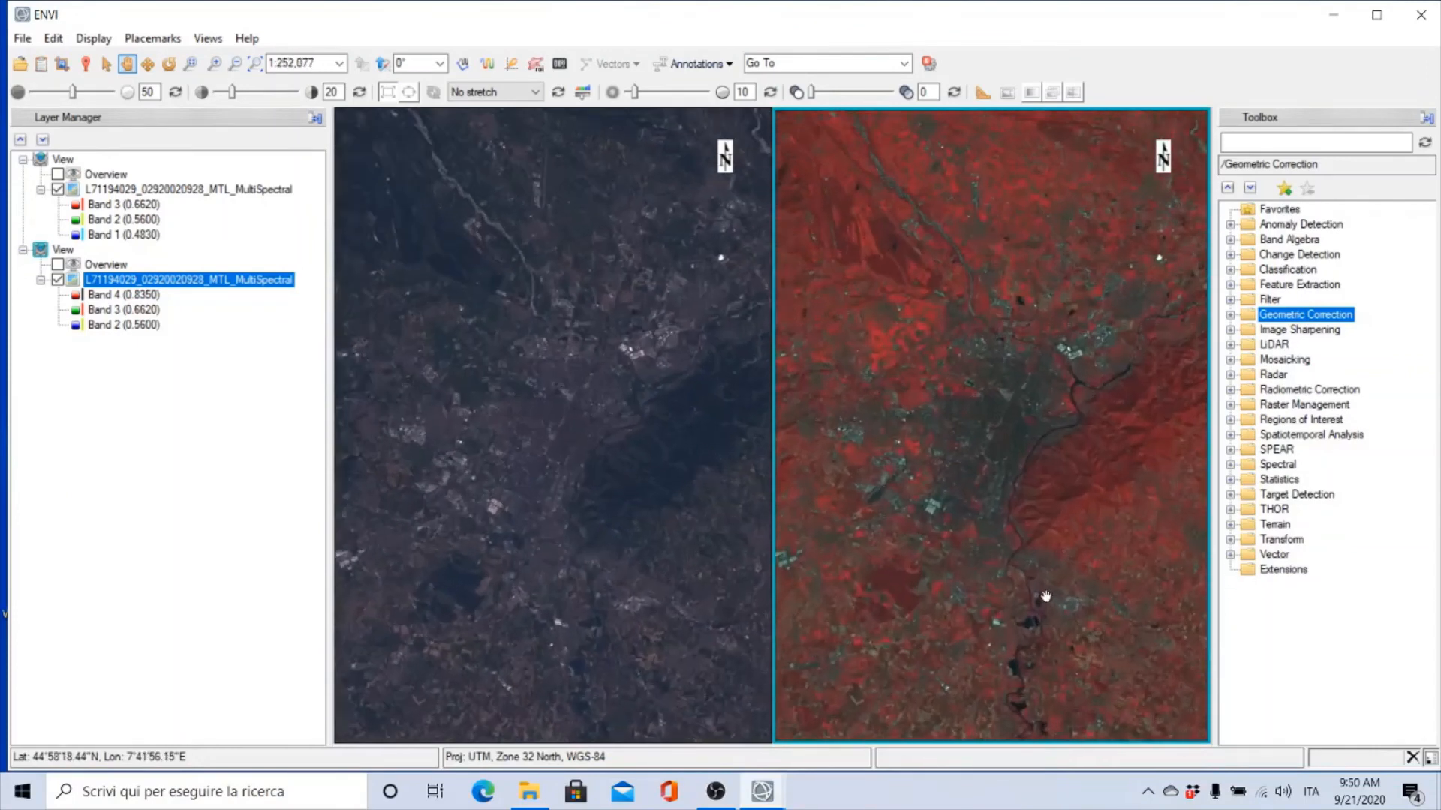
scroll(1040, 583, "up", 3)
left_click_drag(1016, 524, 1076, 660)
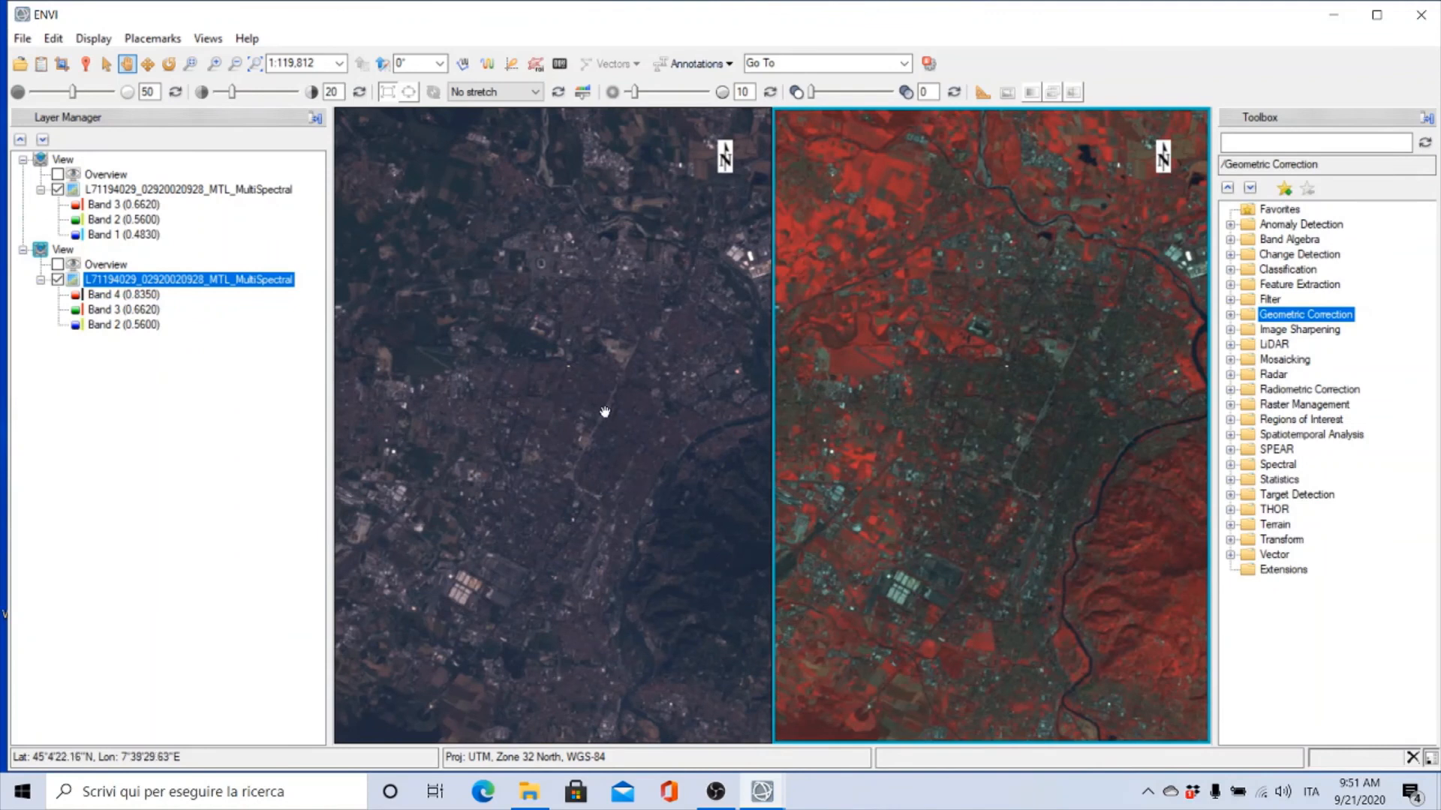
left_click(135, 39)
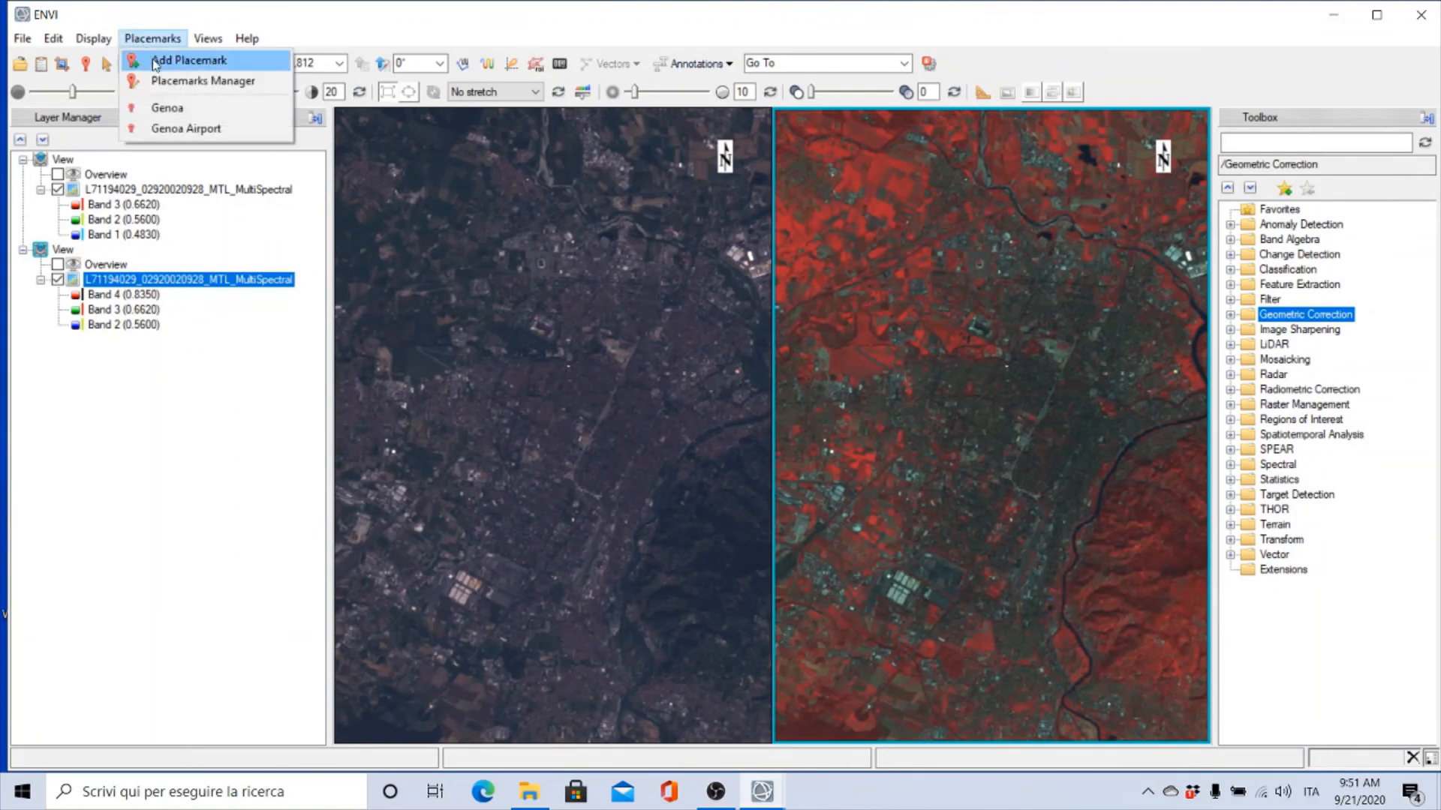
left_click(188, 60)
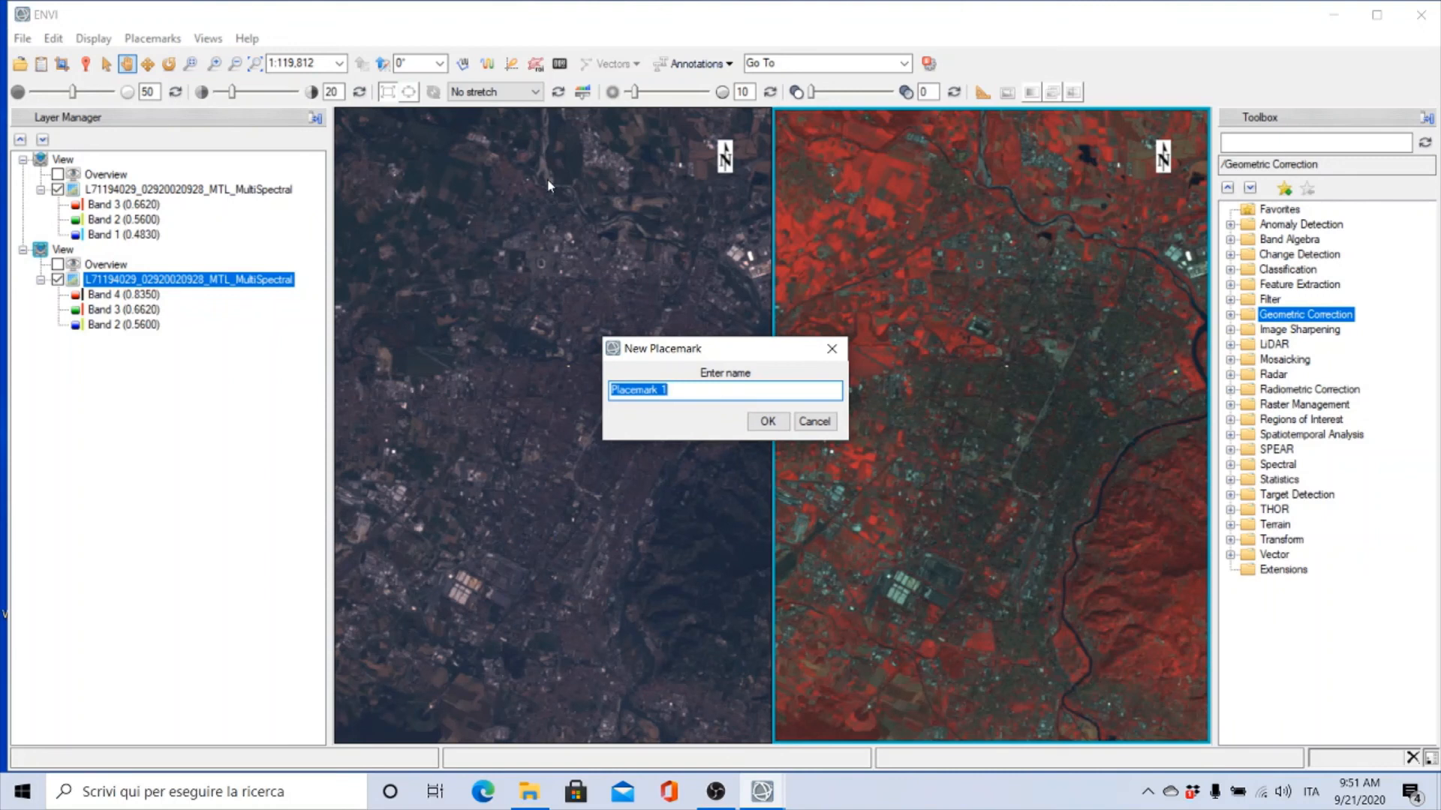
type("Turin")
left_click(752, 423)
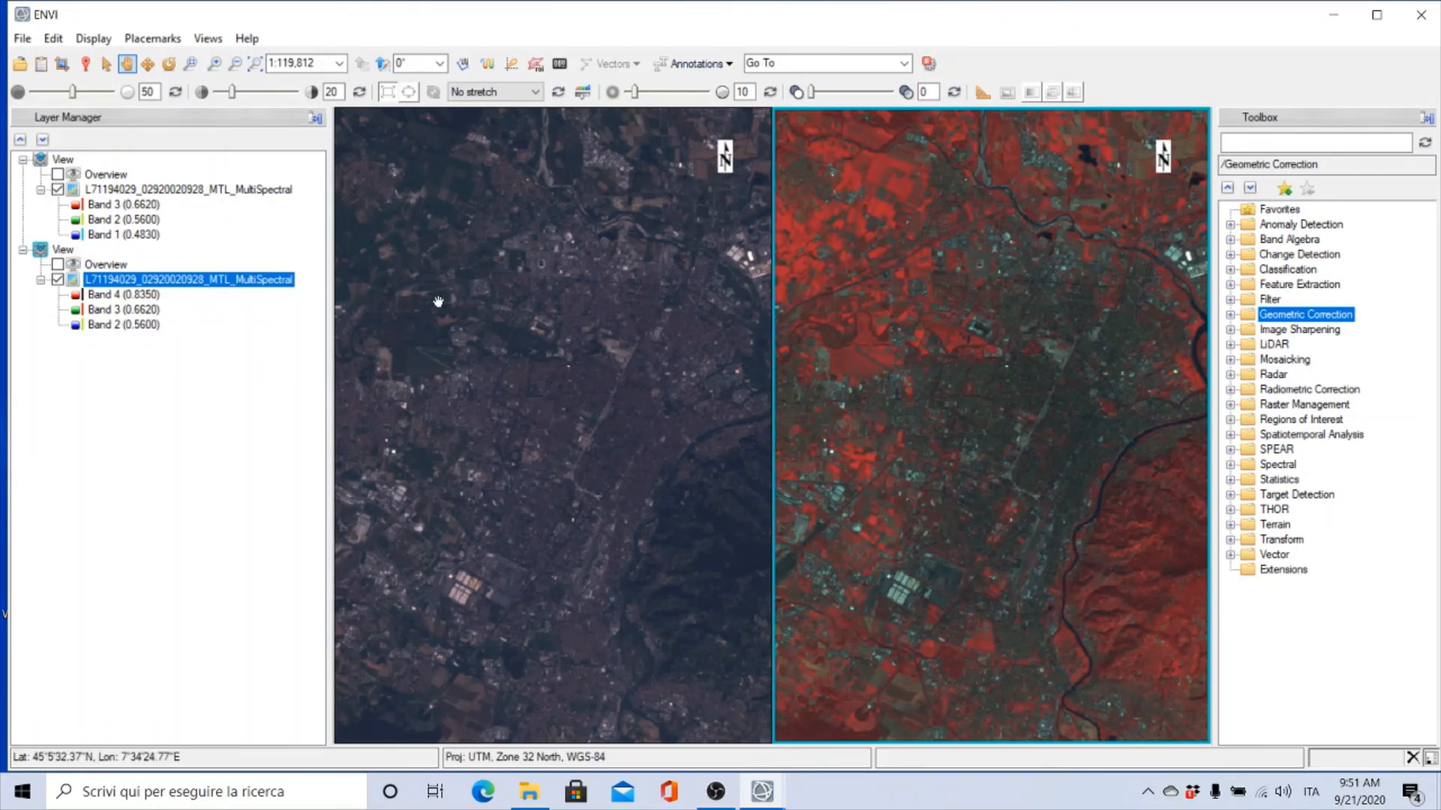
Open the Reference Map Link for the Turin view and place its window clear of the false-colour view
left_click(206, 39)
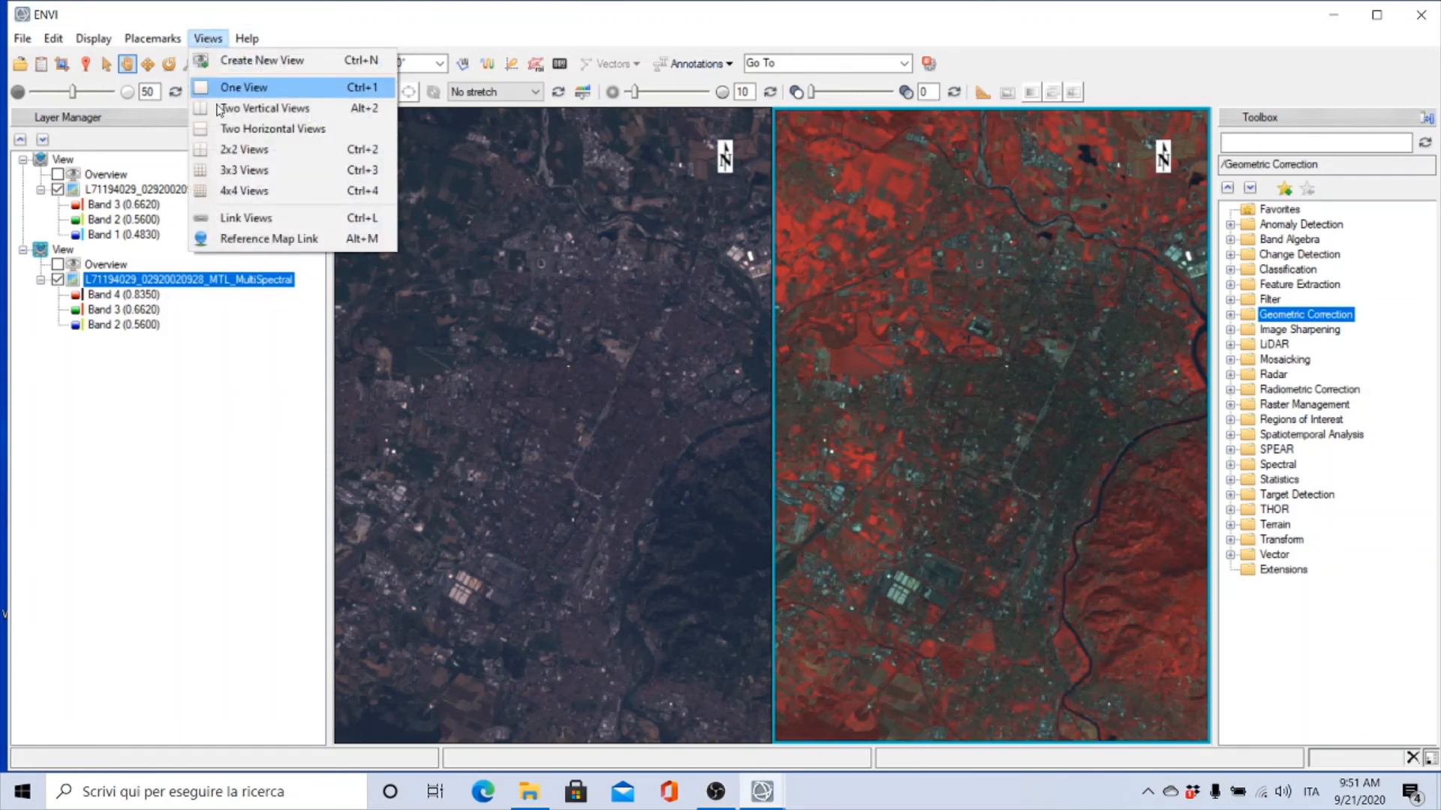
left_click(227, 242)
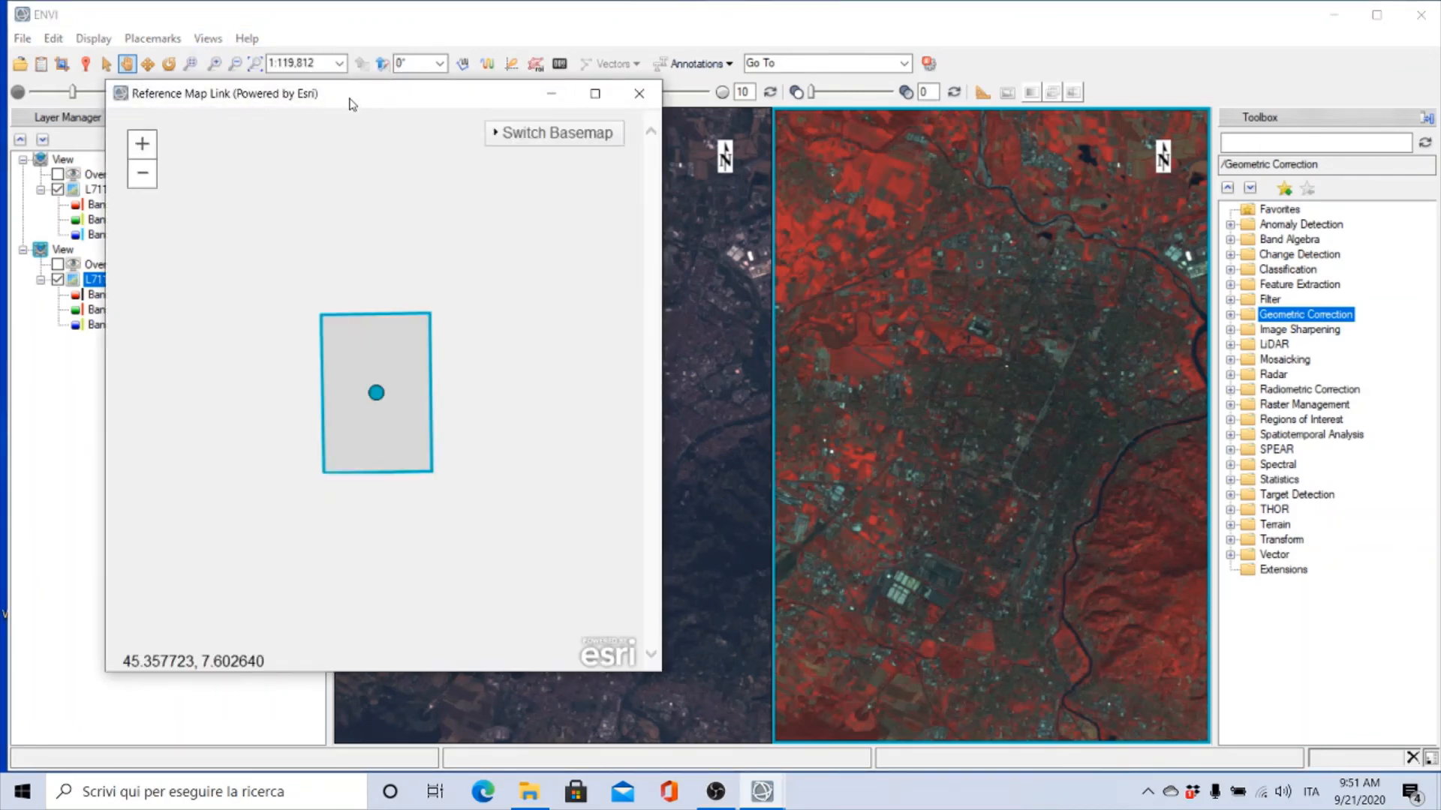
left_click_drag(347, 93, 283, 53)
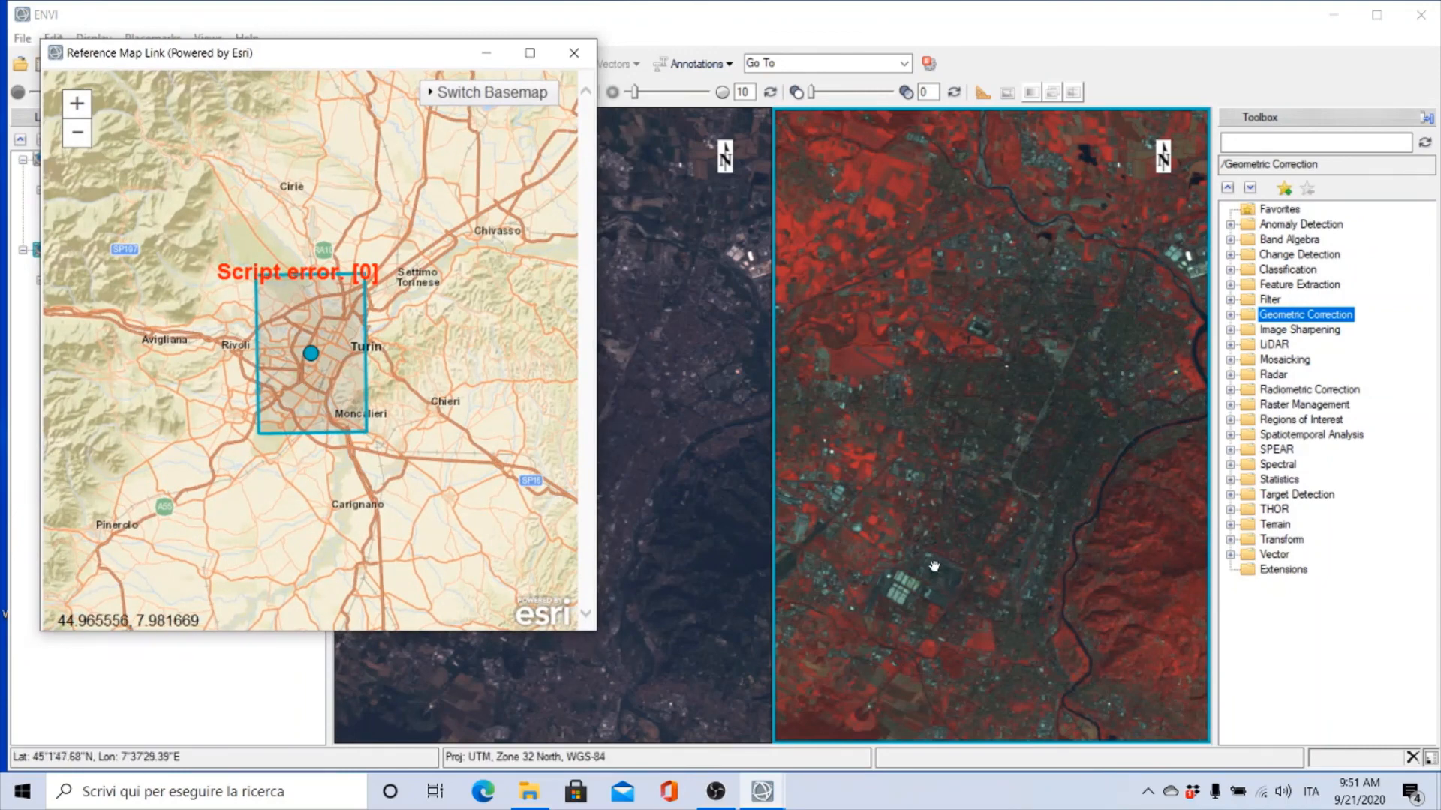
Examine the large bright industrial roofs southwest of Turin close up in the false-colour view and locate them on the reference map
left_click_drag(938, 574, 1030, 406)
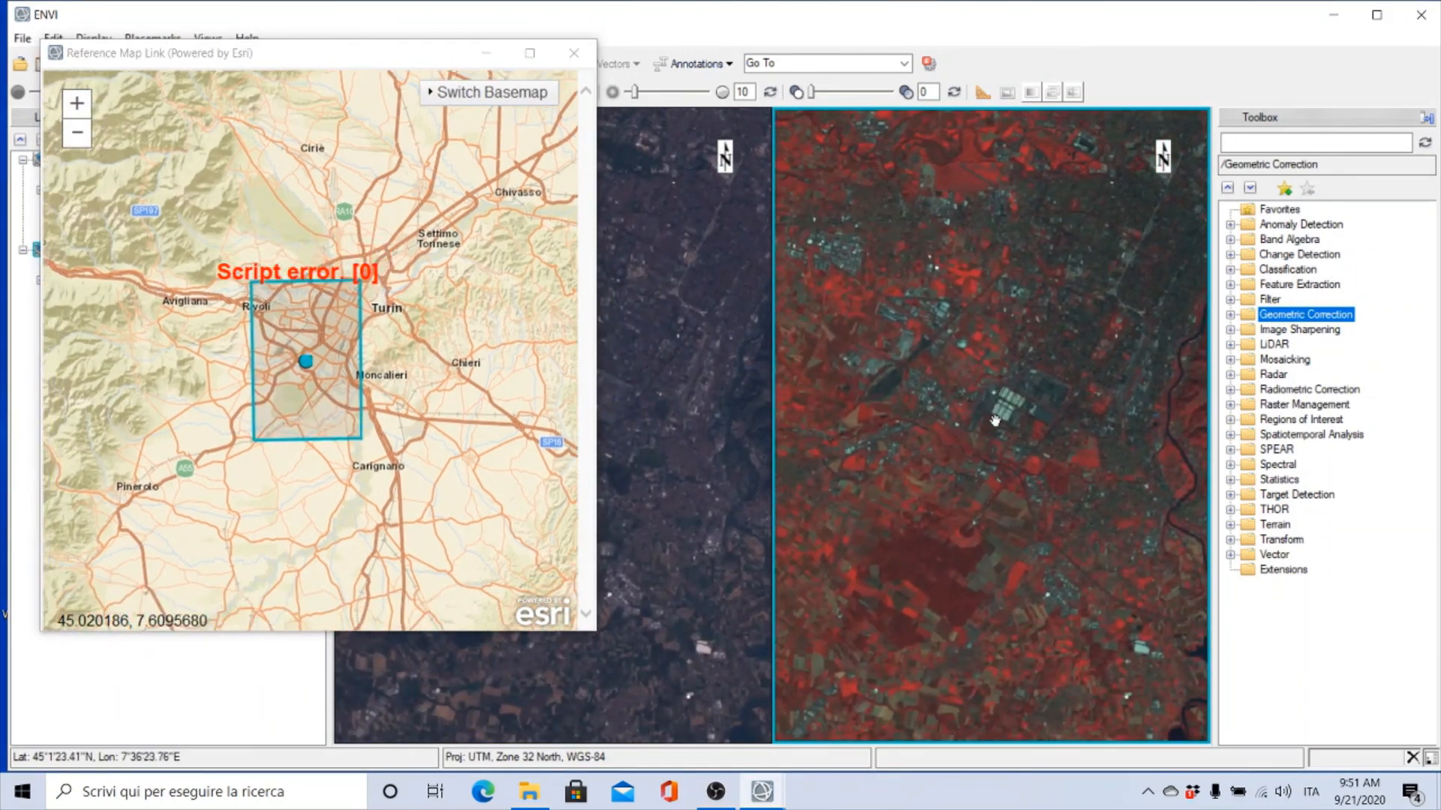
scroll(1024, 404, "up", 2)
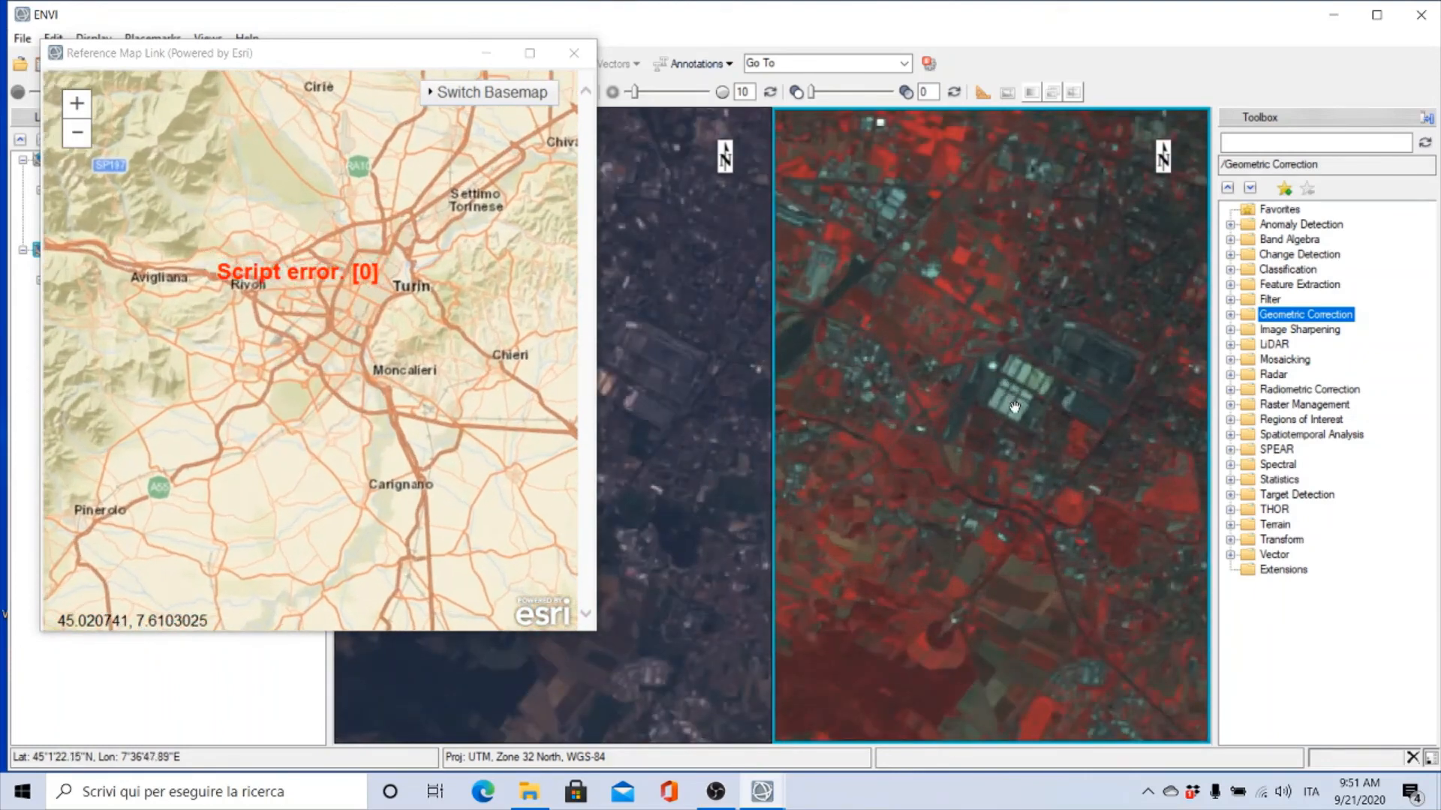
scroll(1015, 401, "up", 1)
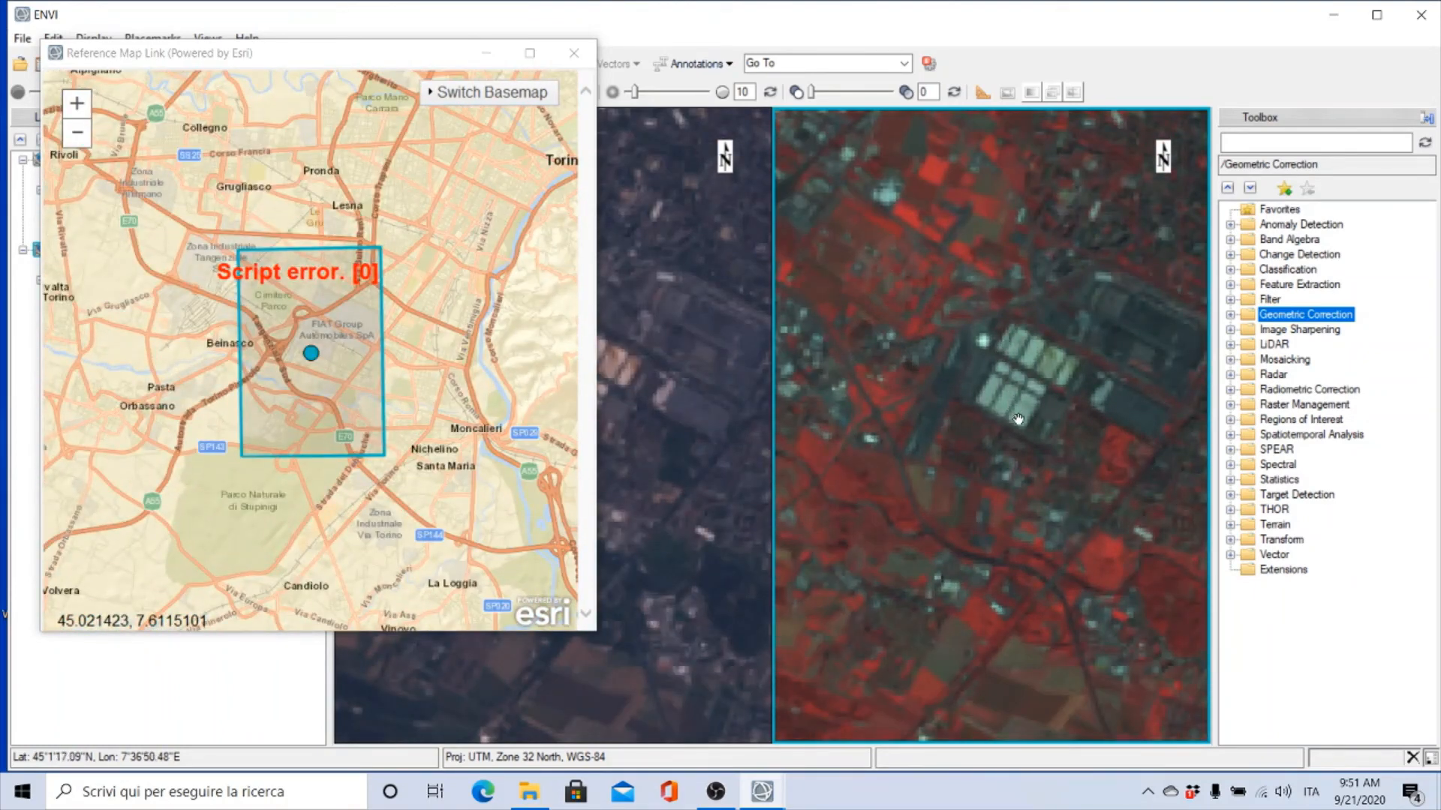
scroll(1018, 418, "up", 1)
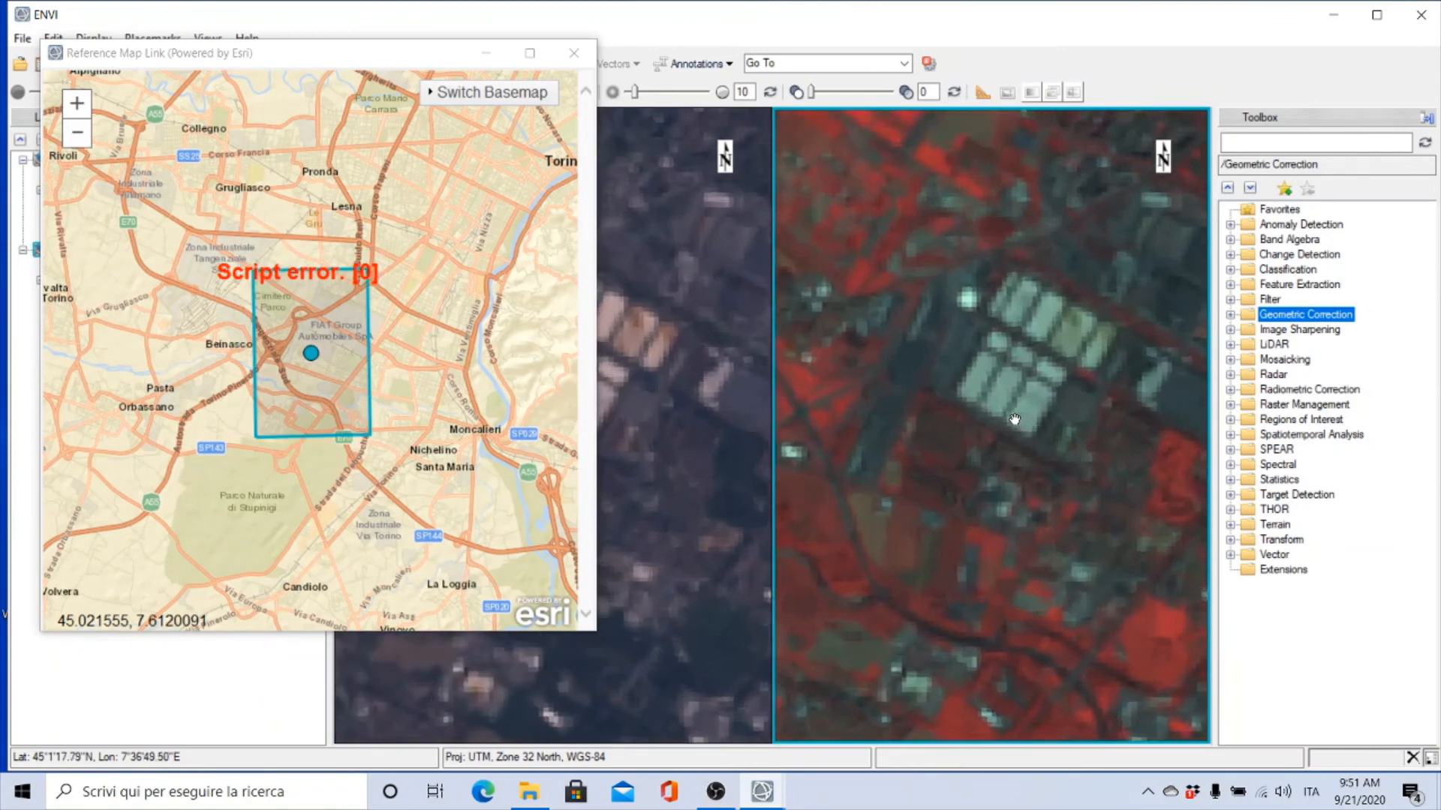
scroll(1014, 418, "up", 1)
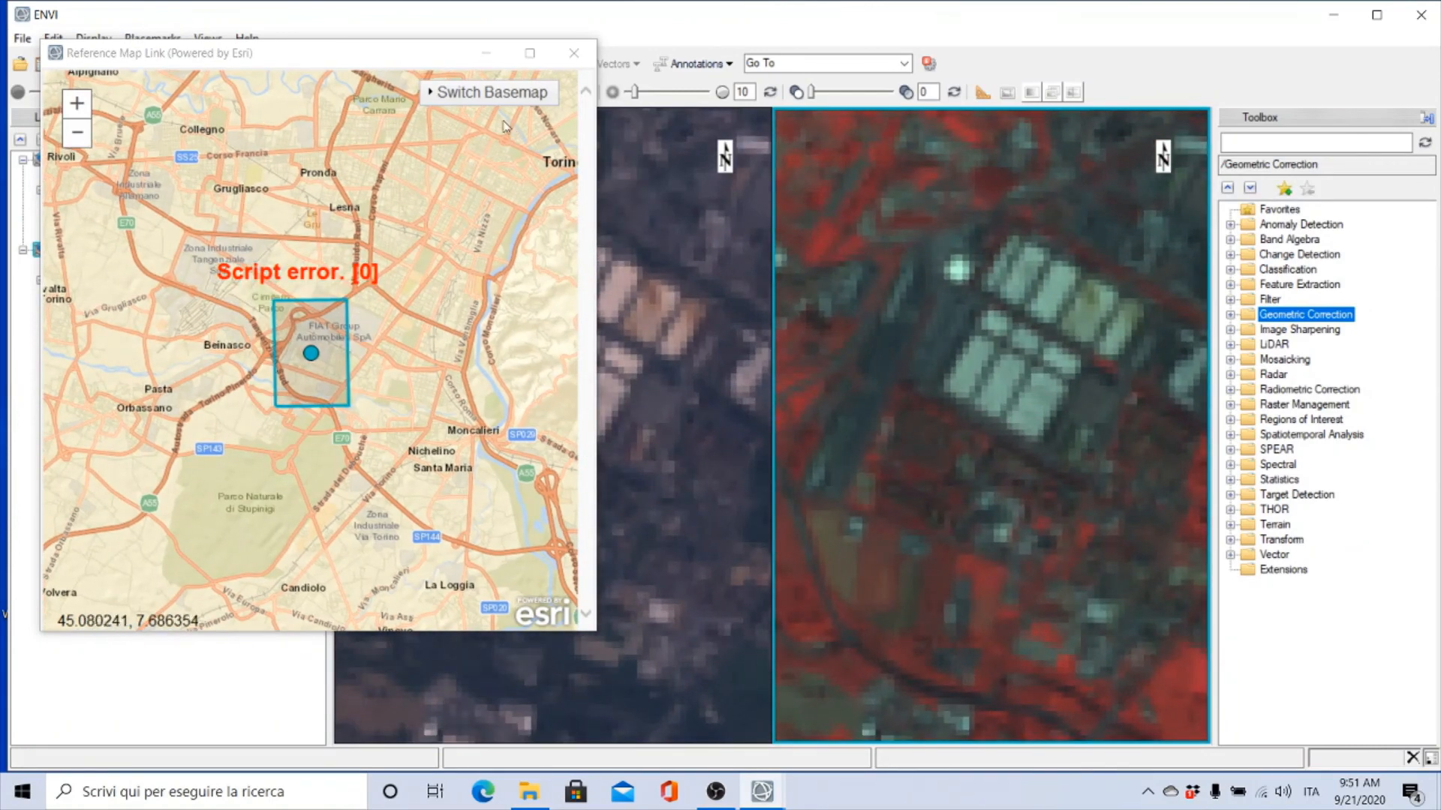
Switch the reference map's basemap to Imagery with Labels and collapse the basemap gallery
left_click(464, 93)
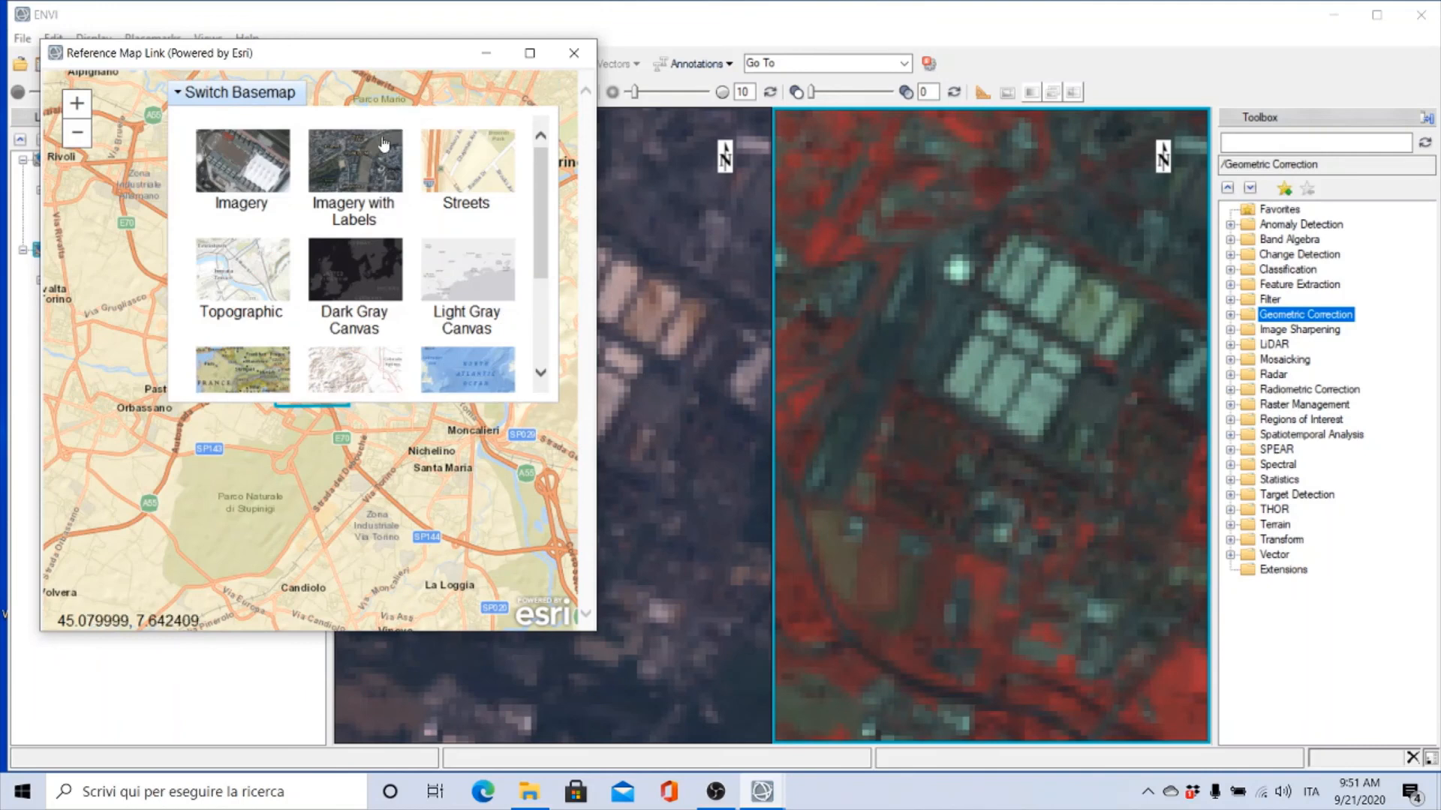
left_click(357, 181)
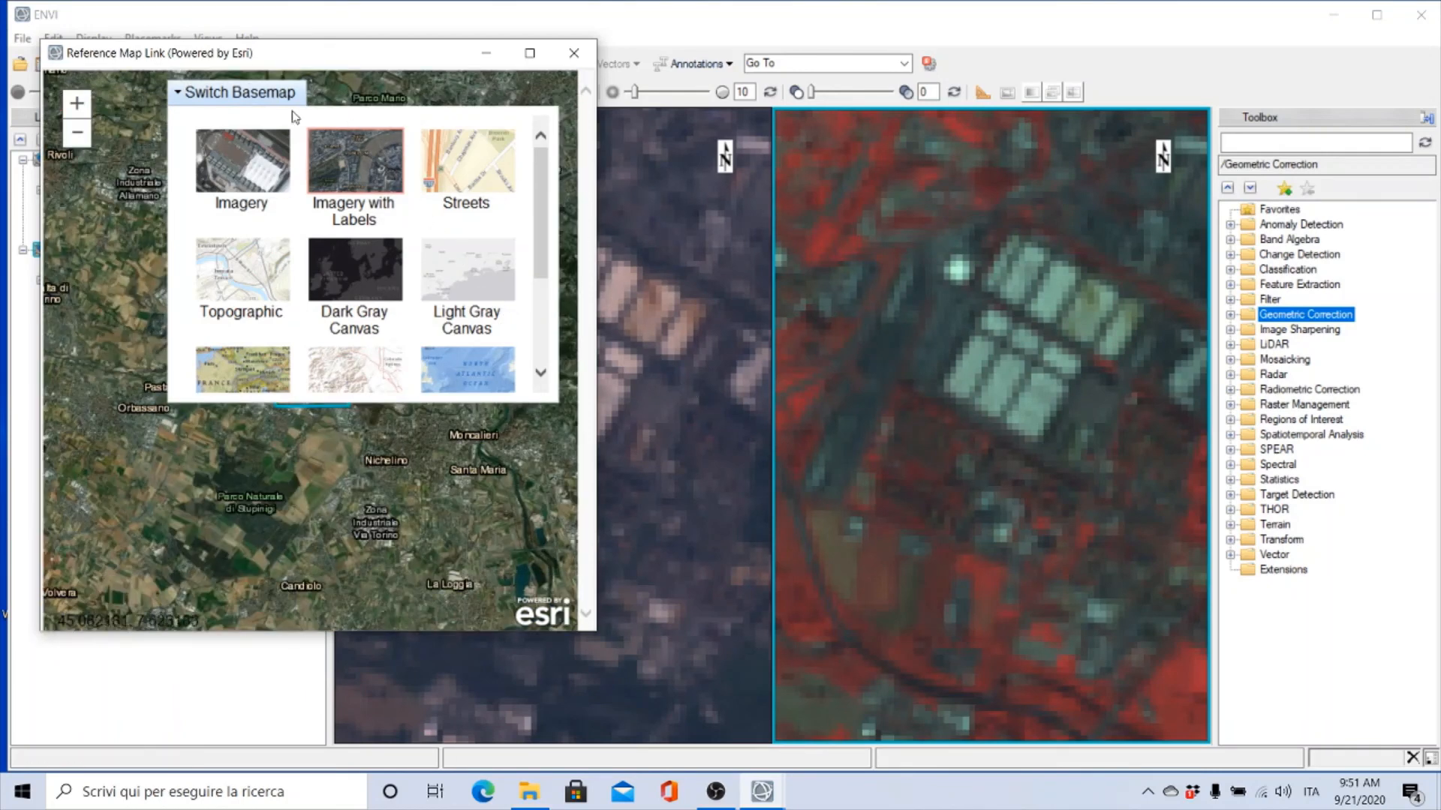
left_click(240, 92)
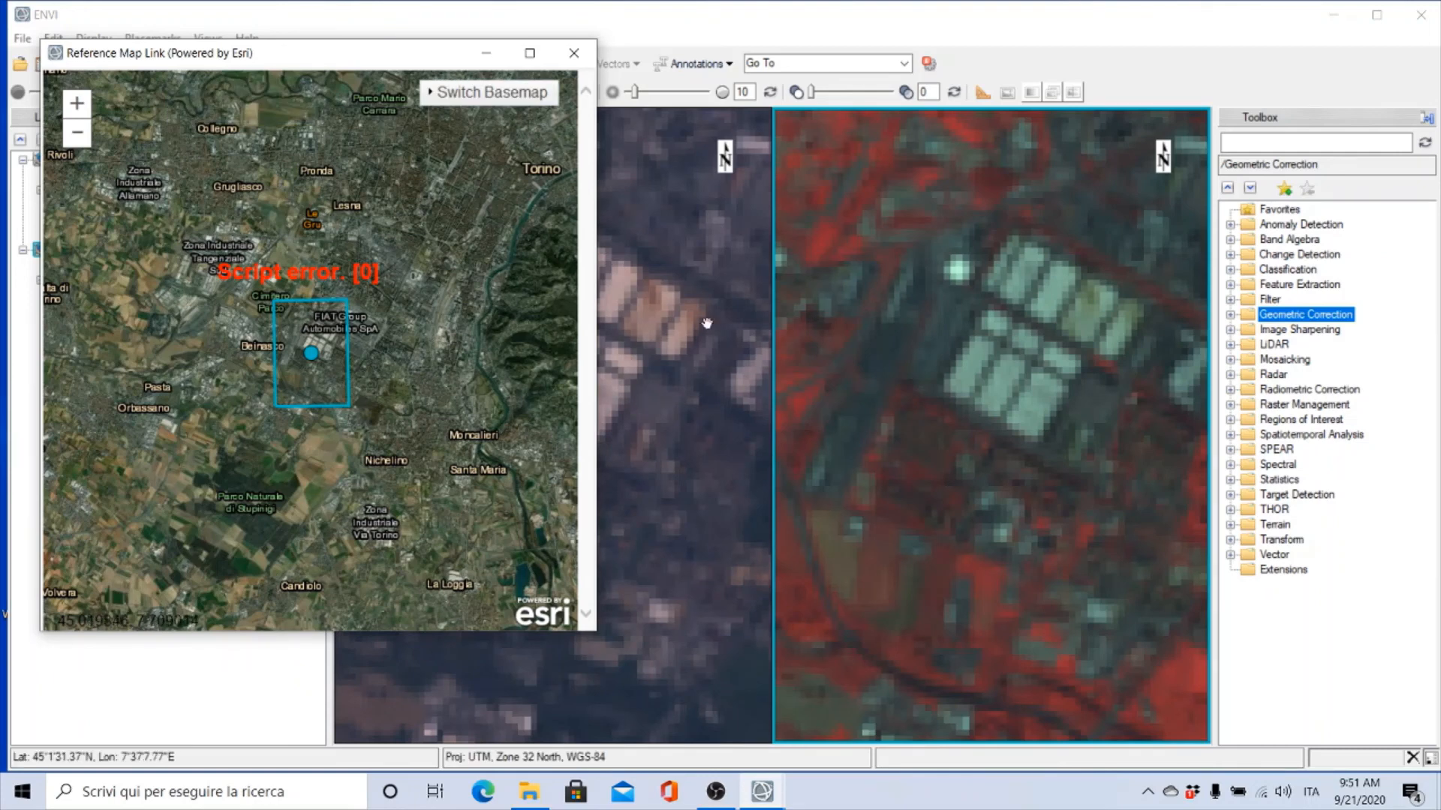
Recenter the linked views on the bright industrial roofs and examine the same FIAT Group buildings on the reference imagery
left_click_drag(1053, 379, 999, 452)
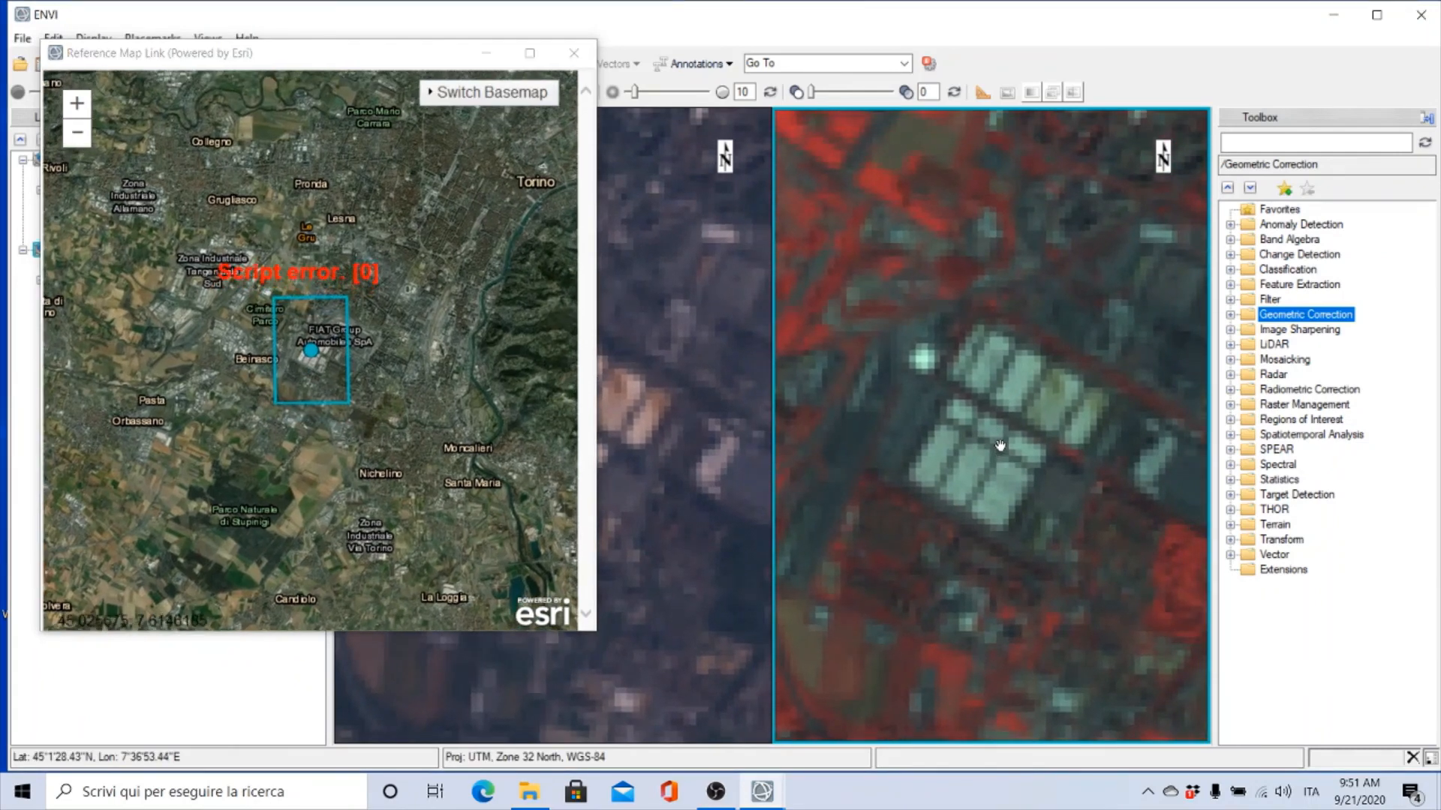
scroll(336, 368, "up", 3)
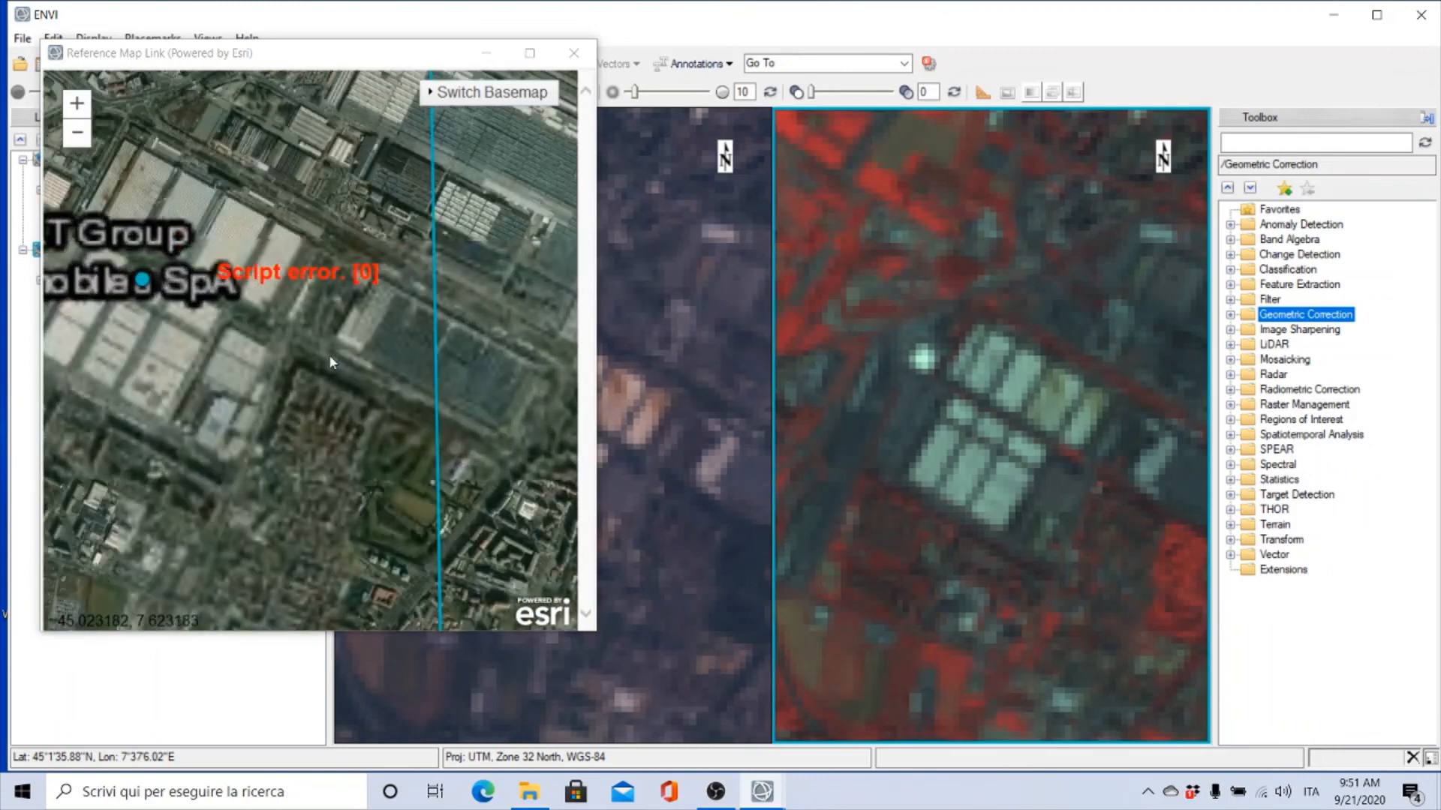
scroll(329, 354, "down", 4)
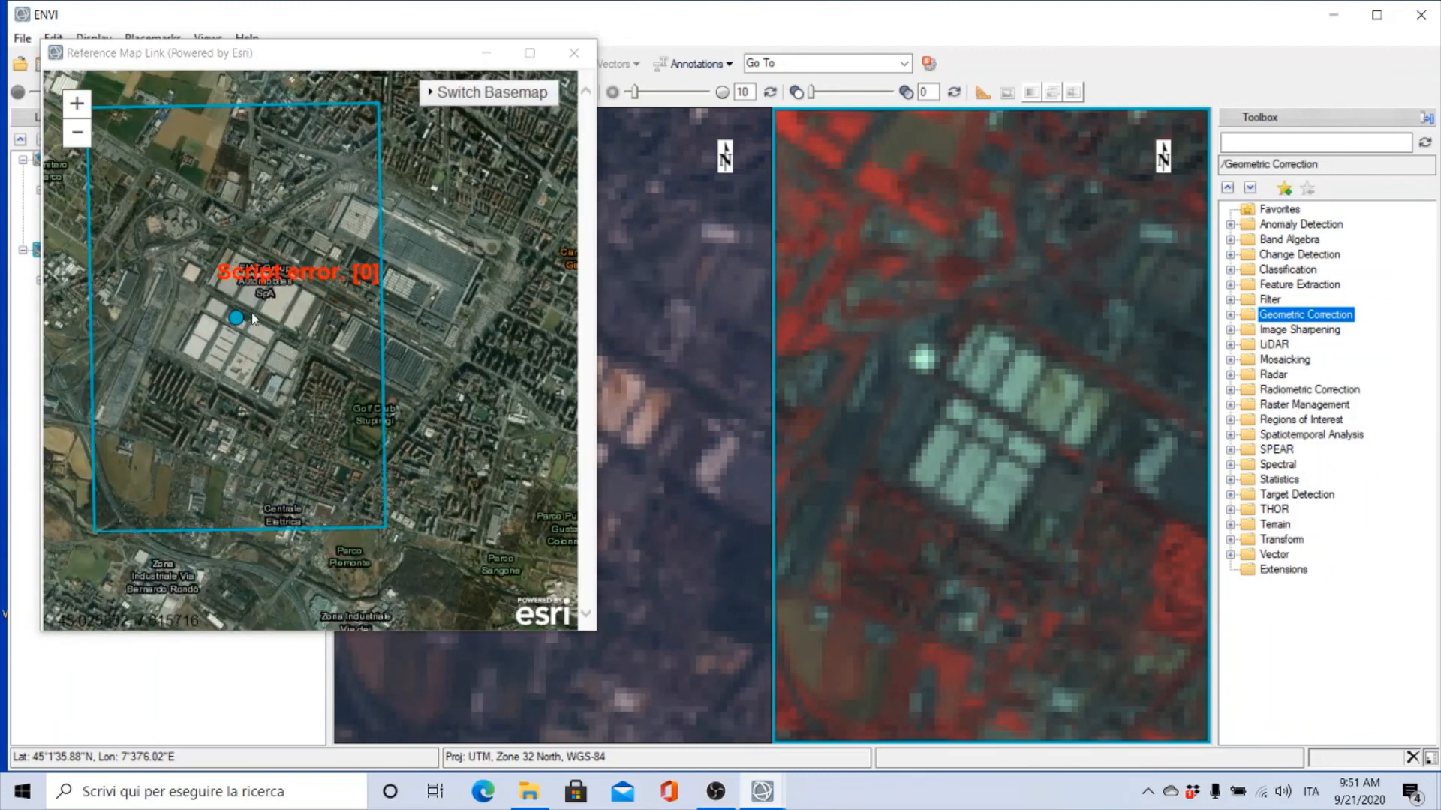
scroll(275, 350, "up", 1)
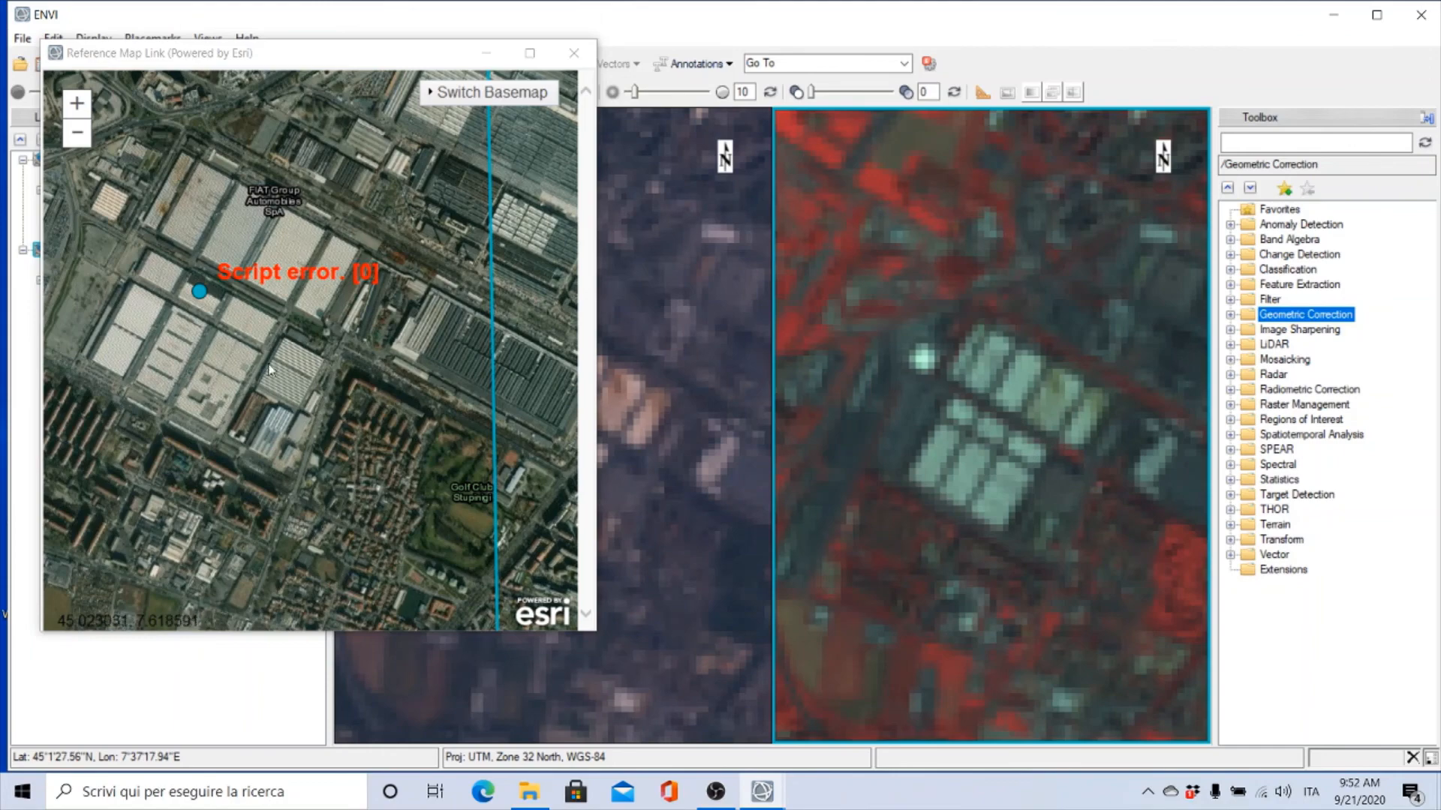
scroll(159, 357, "up", 2)
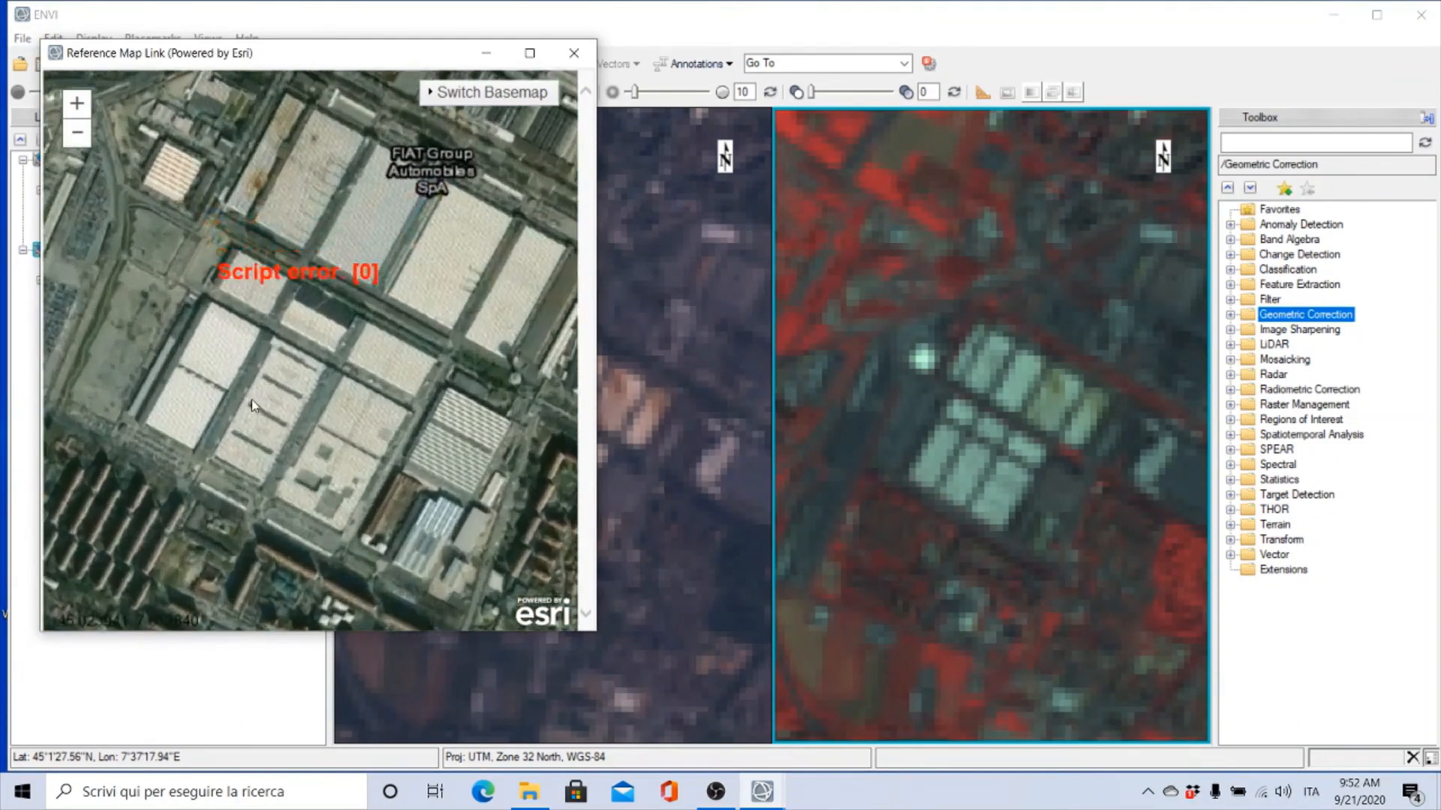
Examine the factory's southeastern edge and the adjoining street with parked cars at maximum detail on the reference imagery, then its wider surroundings
left_click_drag(372, 353, 70, 175)
left_click_drag(357, 364, 197, 297)
scroll(255, 383, "up", 2)
left_click_drag(337, 379, 188, 289)
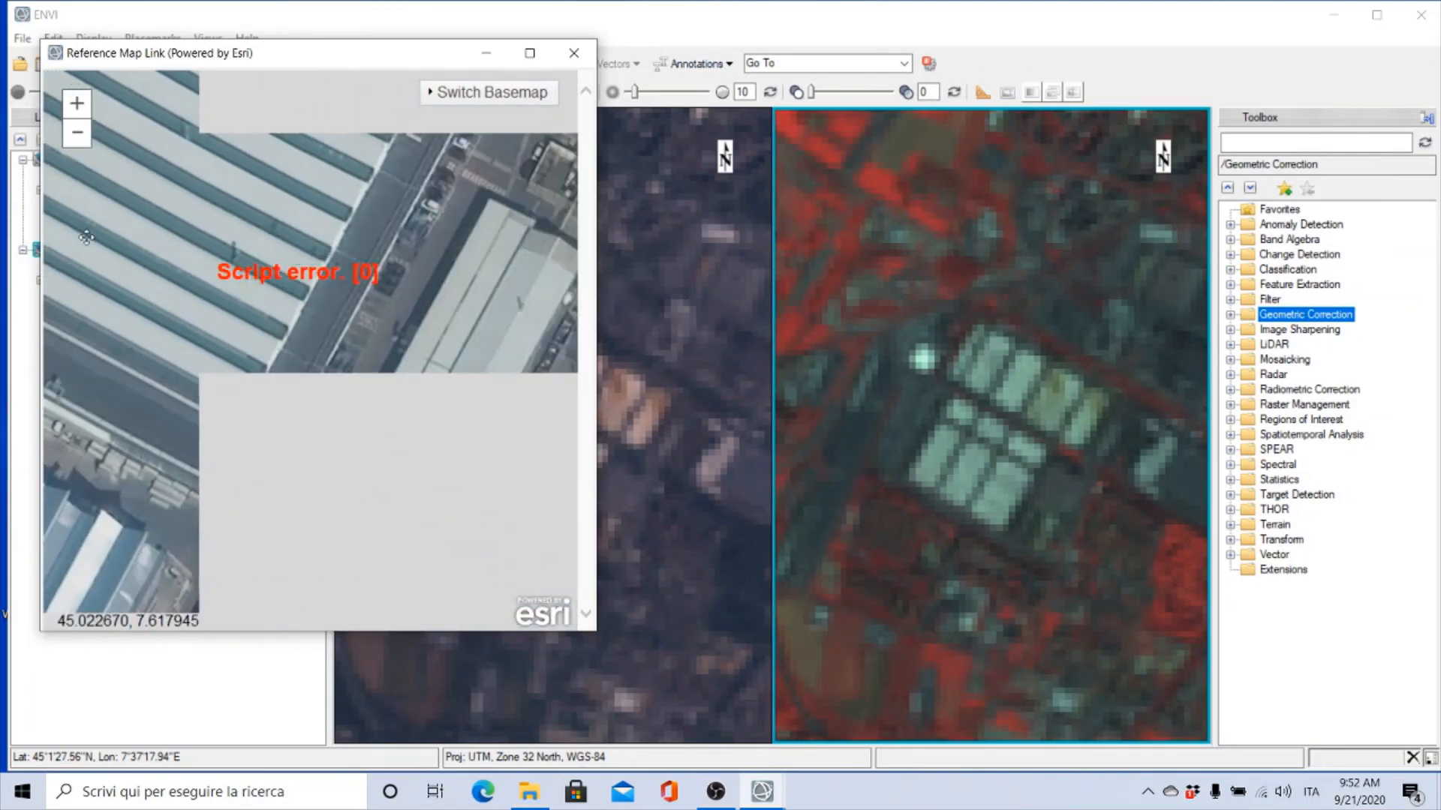
left_click_drag(383, 386, 159, 340)
scroll(347, 345, "up", 2)
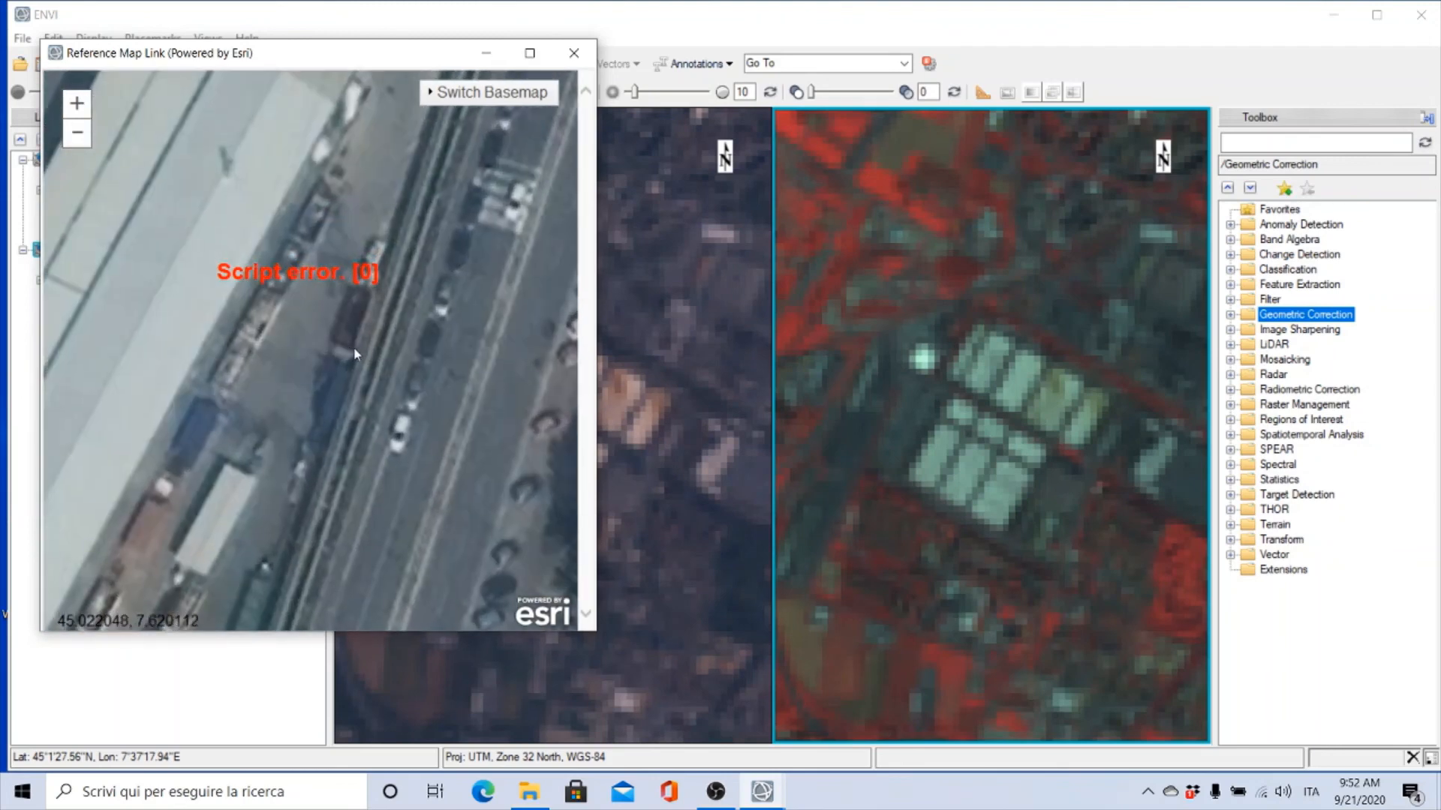
left_click_drag(403, 429, 303, 373)
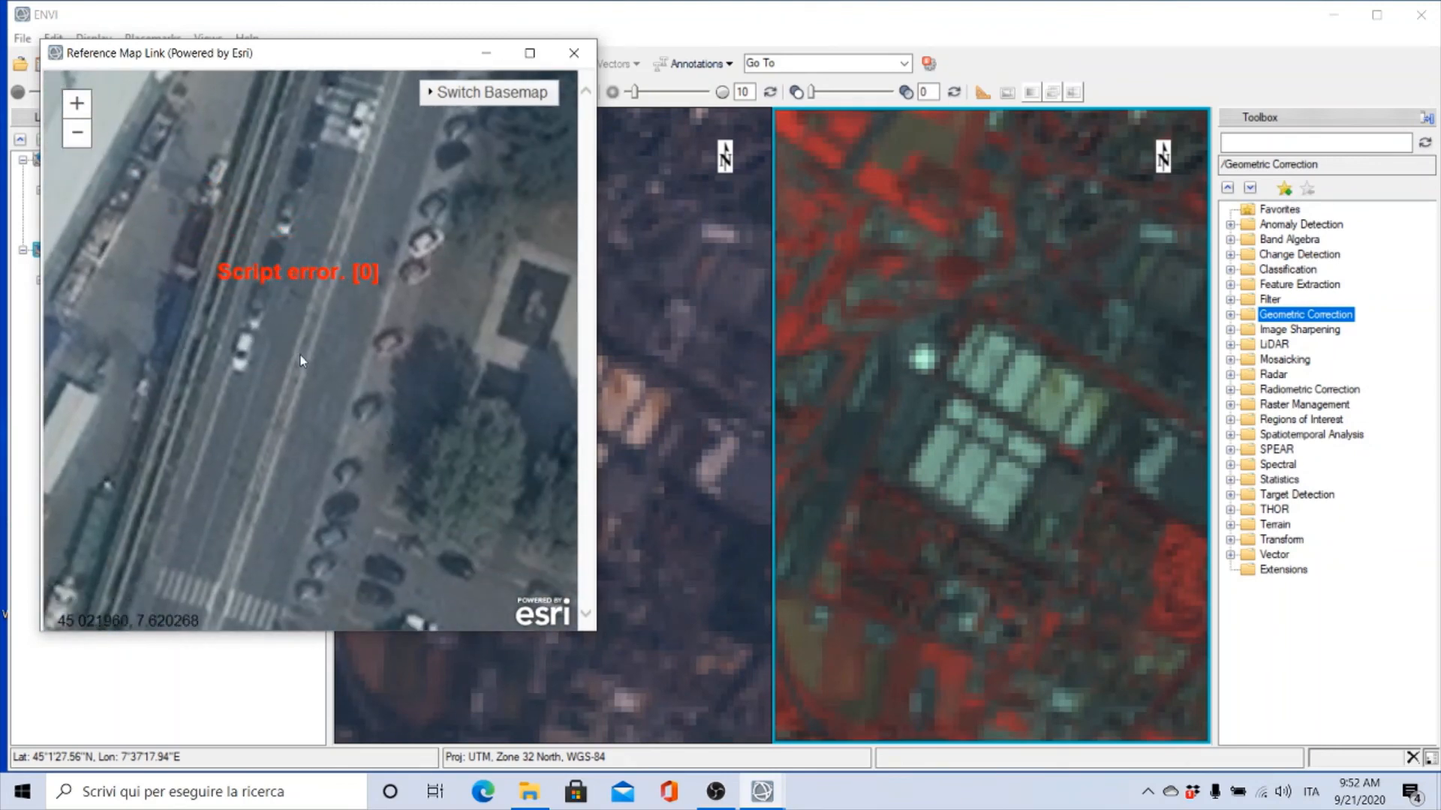
scroll(299, 353, "up", 2)
scroll(251, 369, "down", 5)
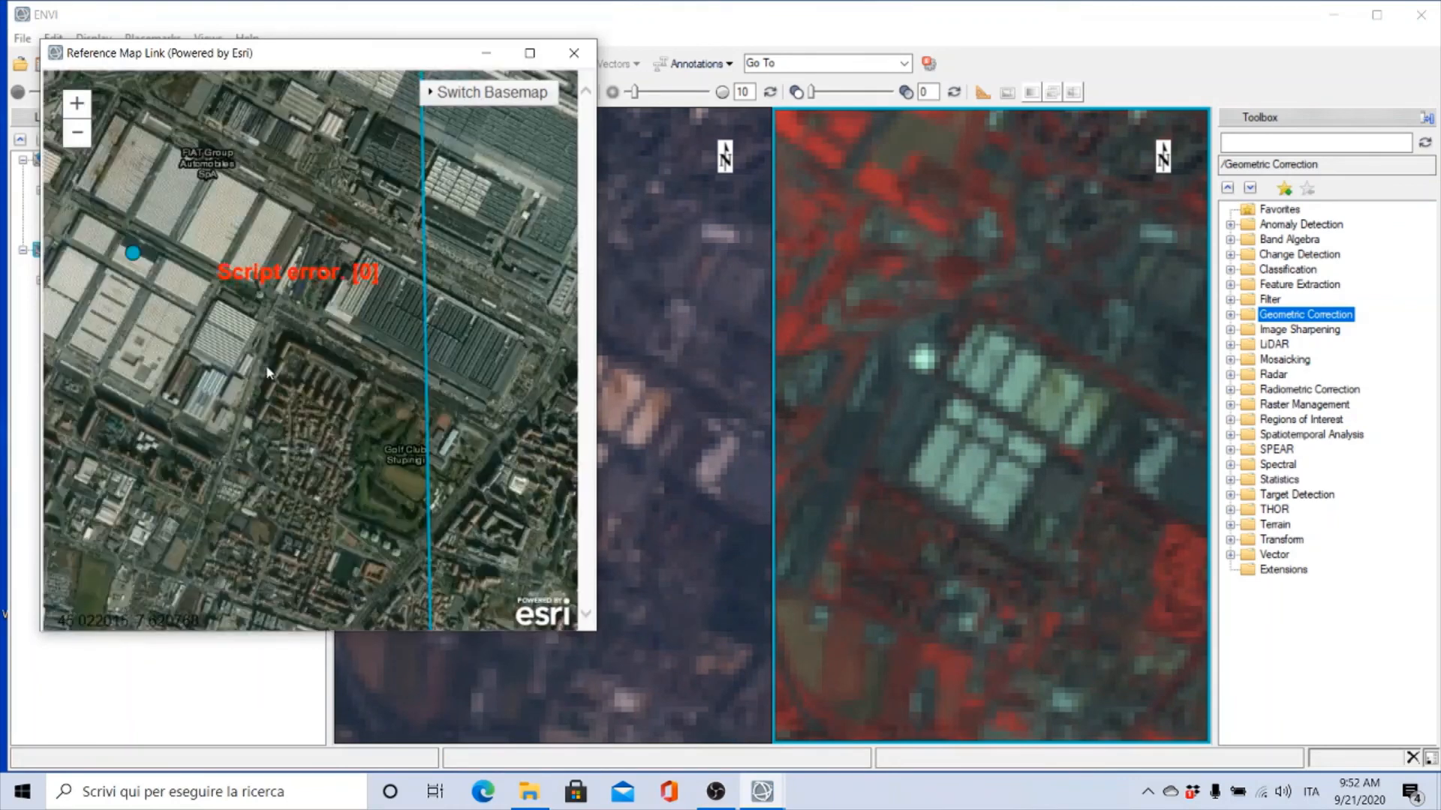
scroll(263, 361, "down", 3)
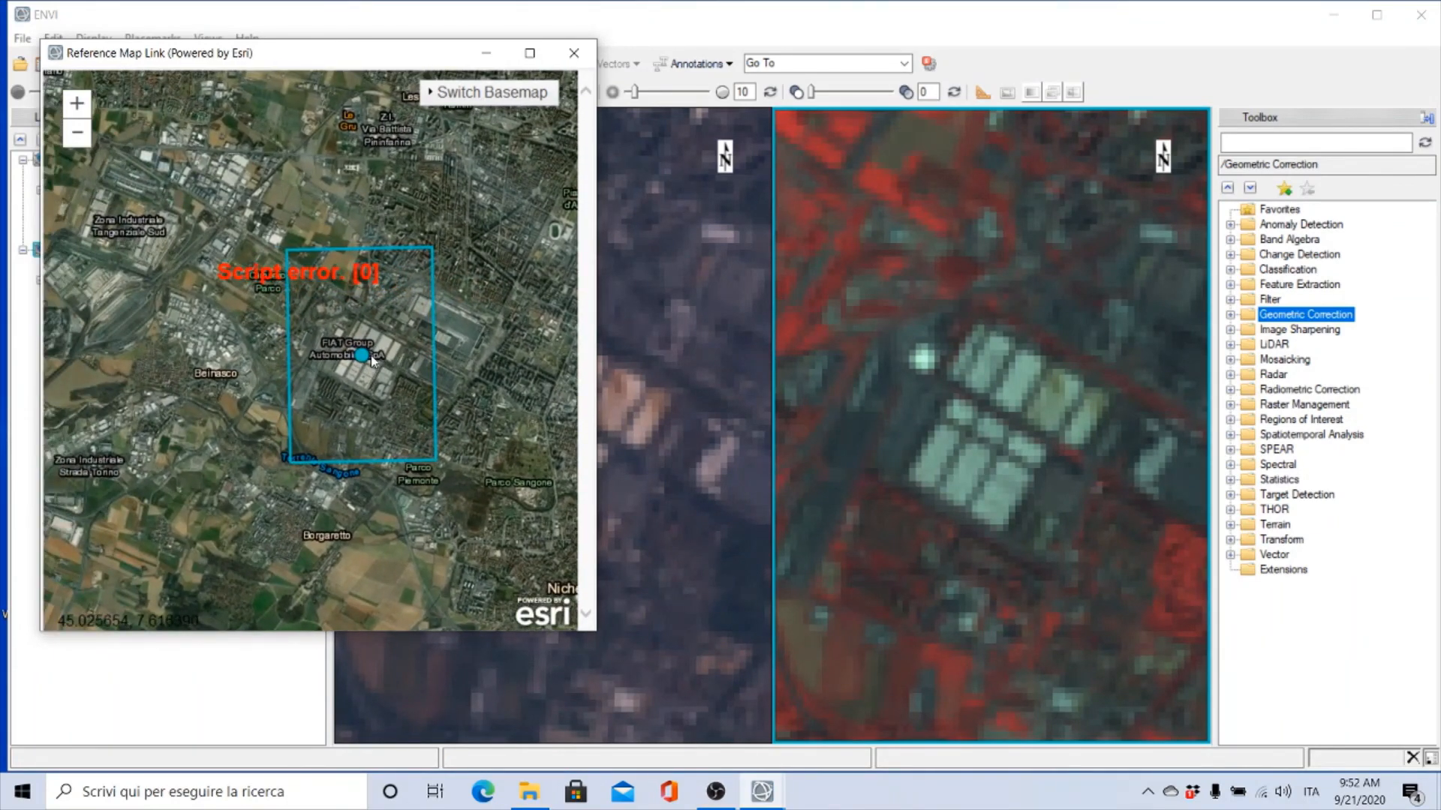
Close the reference map and add a placemark named "FCA Buildings" at the current factory view
left_click(571, 57)
left_click(155, 39)
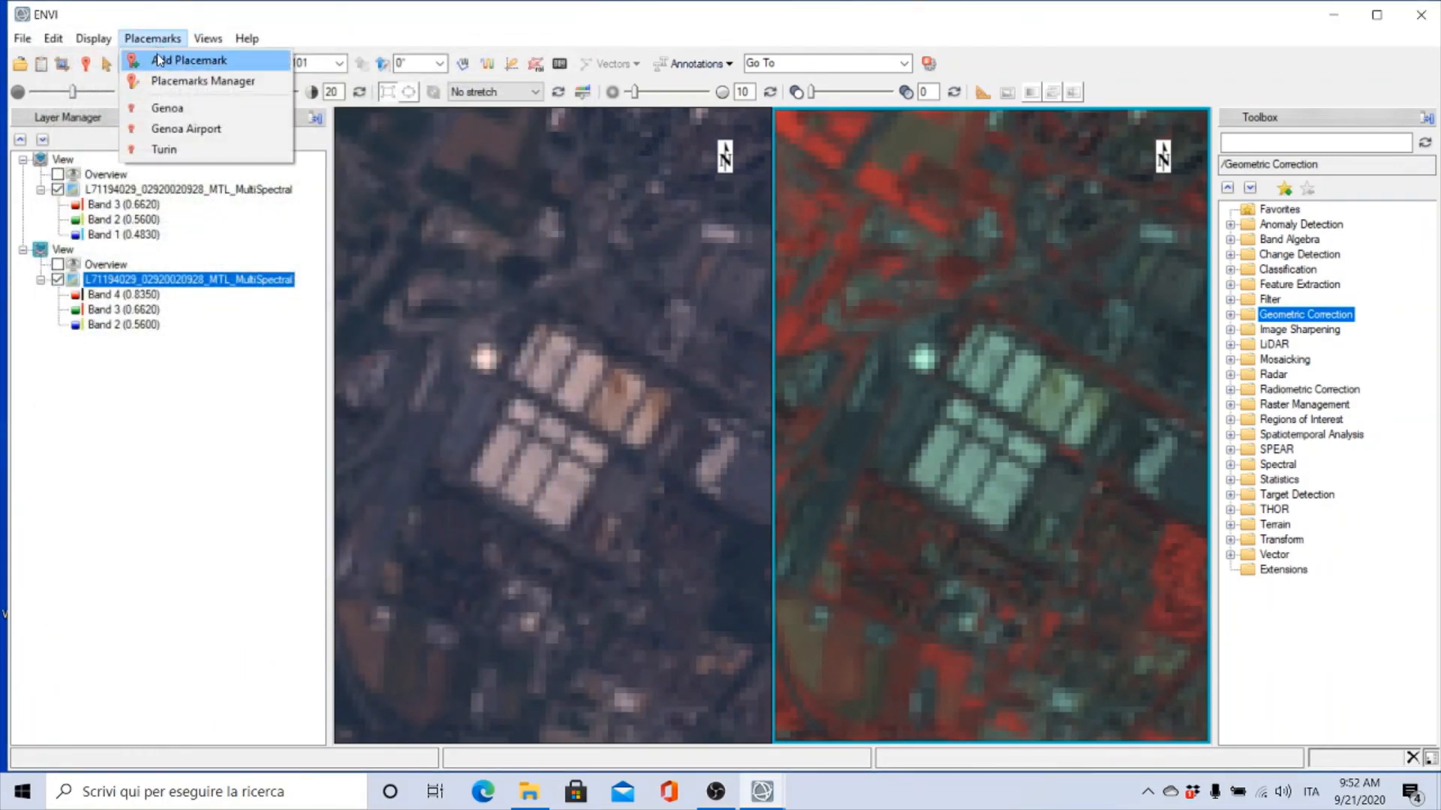
left_click(156, 59)
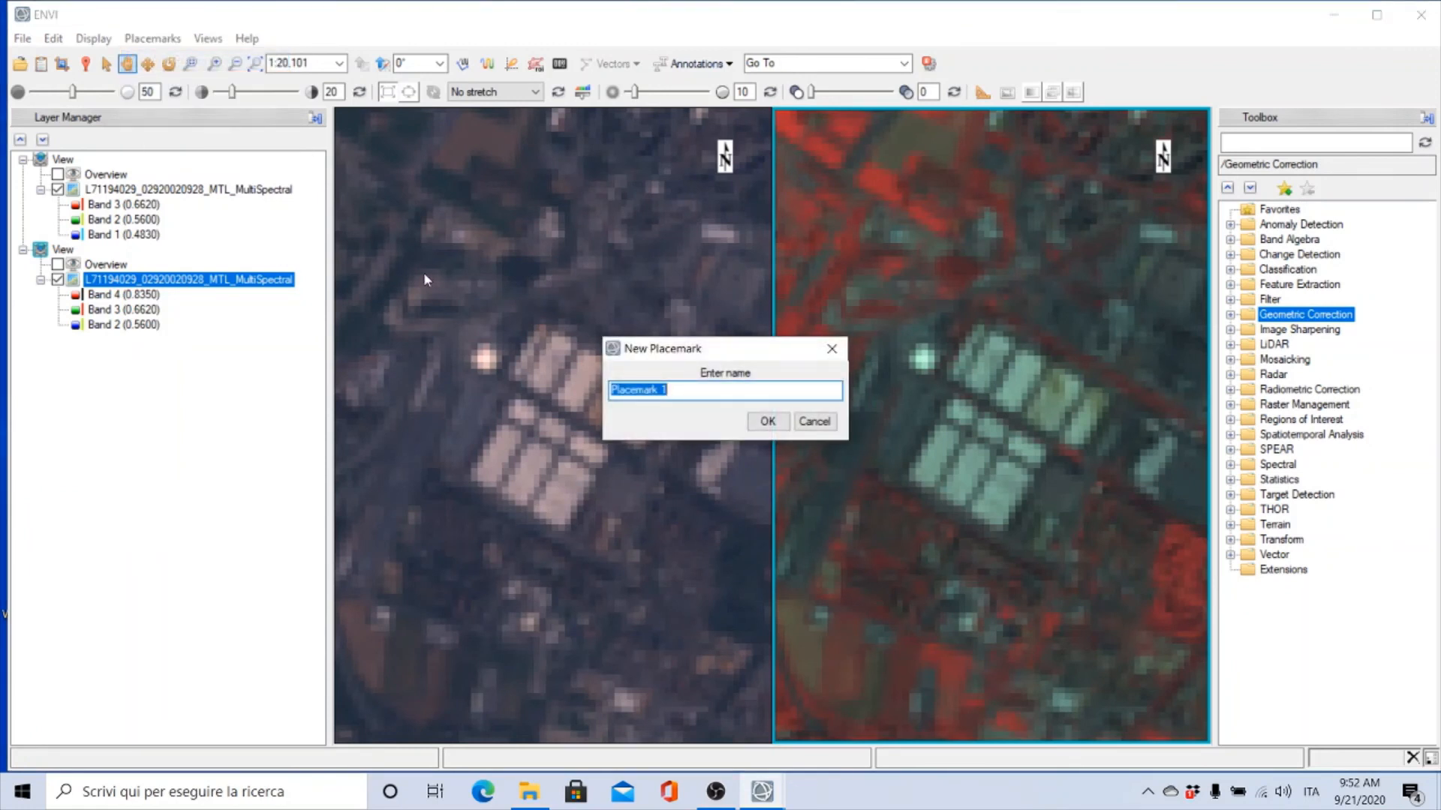
type("FCA Buildings")
left_click(769, 422)
Show the whole scene in both linked views and return to the factory through the FCA Buildings placemark
scroll(944, 381, "down", 10)
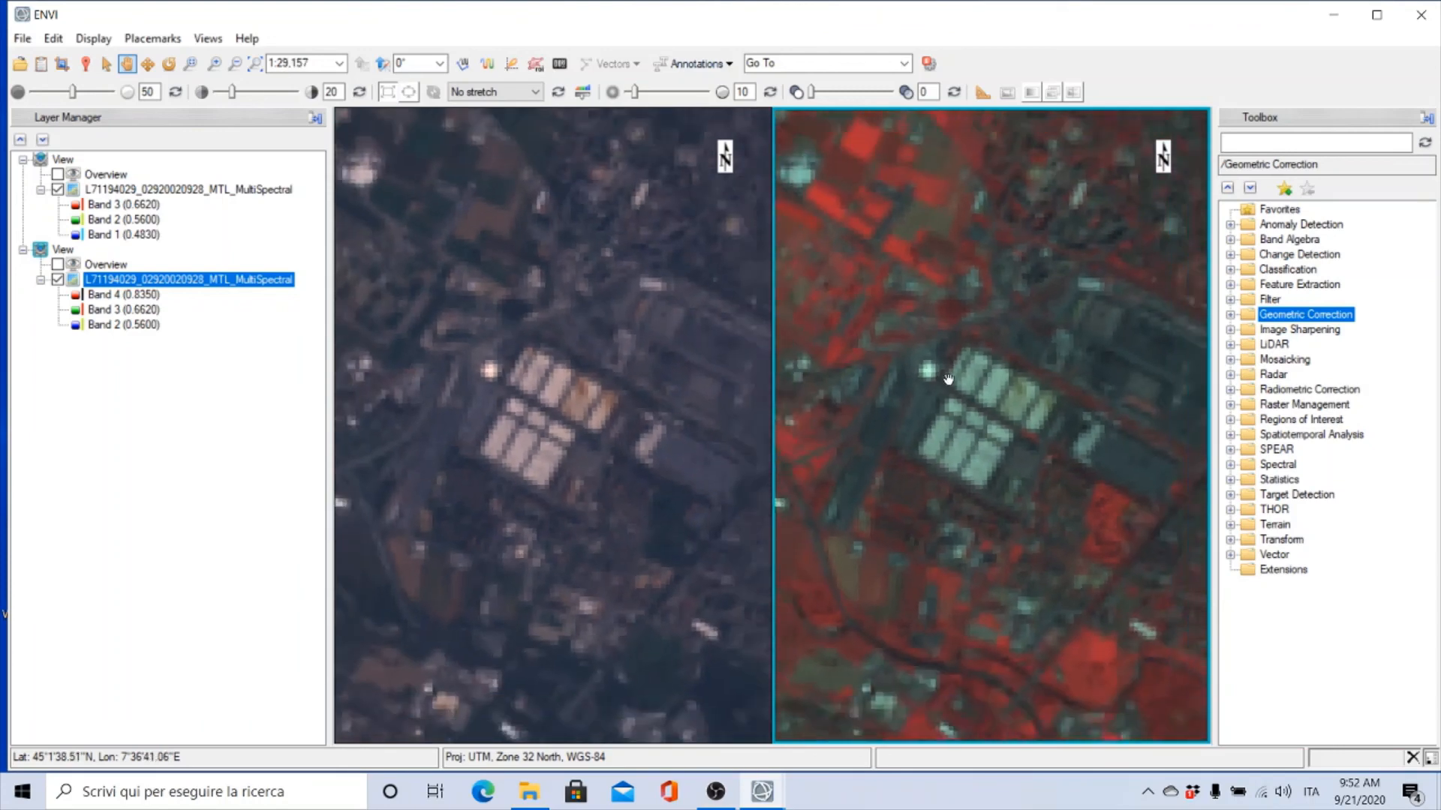
scroll(951, 382, "down", 15)
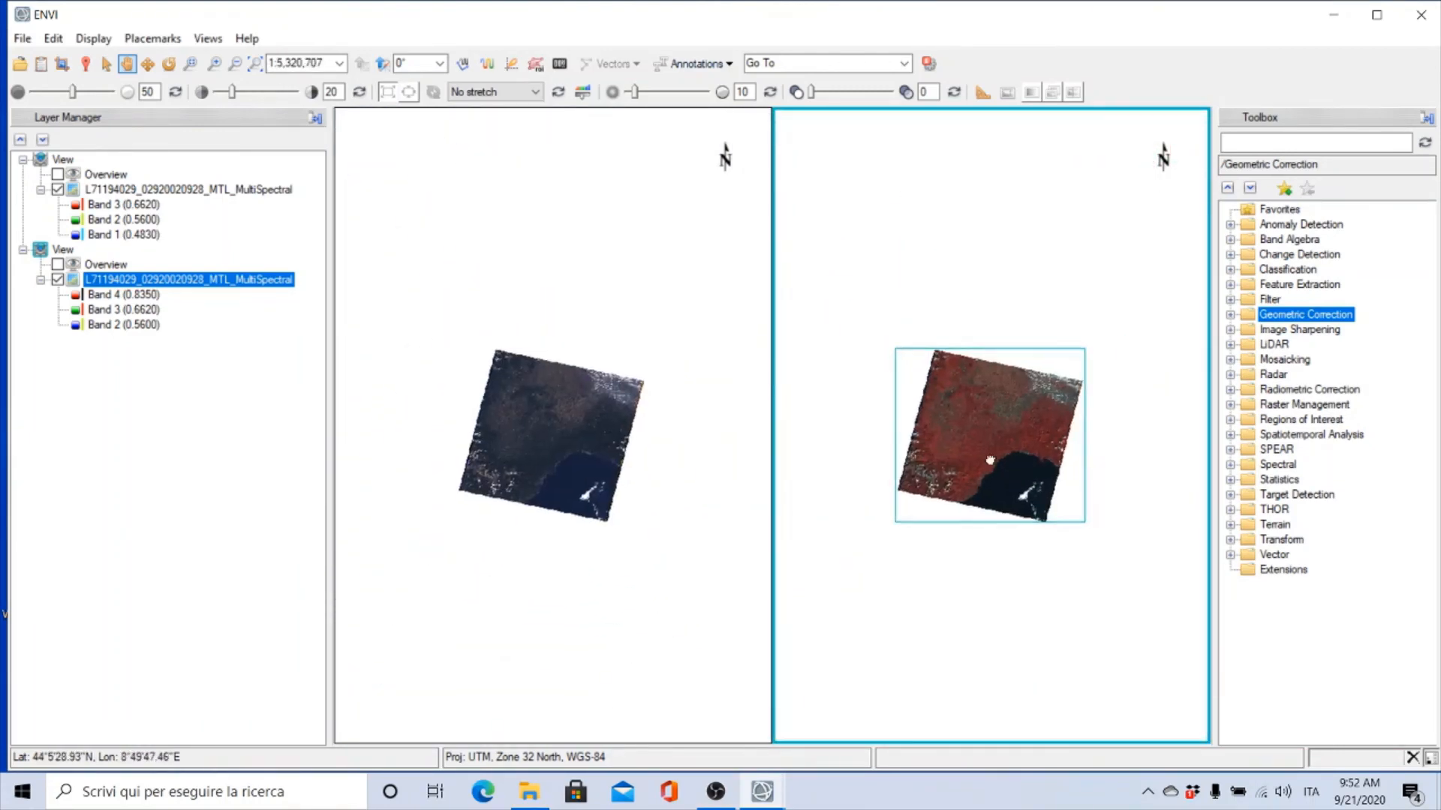
left_click_drag(1039, 481, 933, 433)
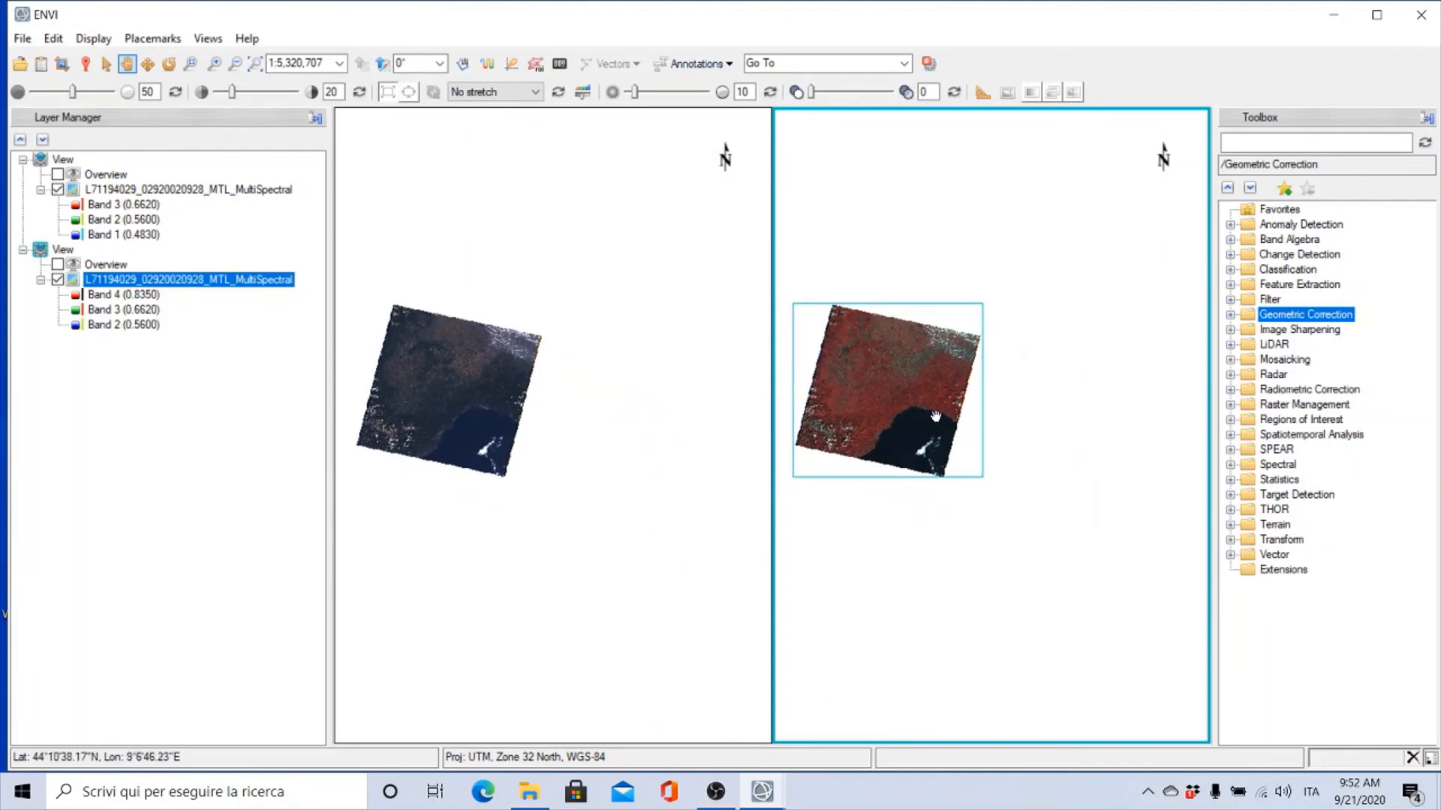
left_click(149, 41)
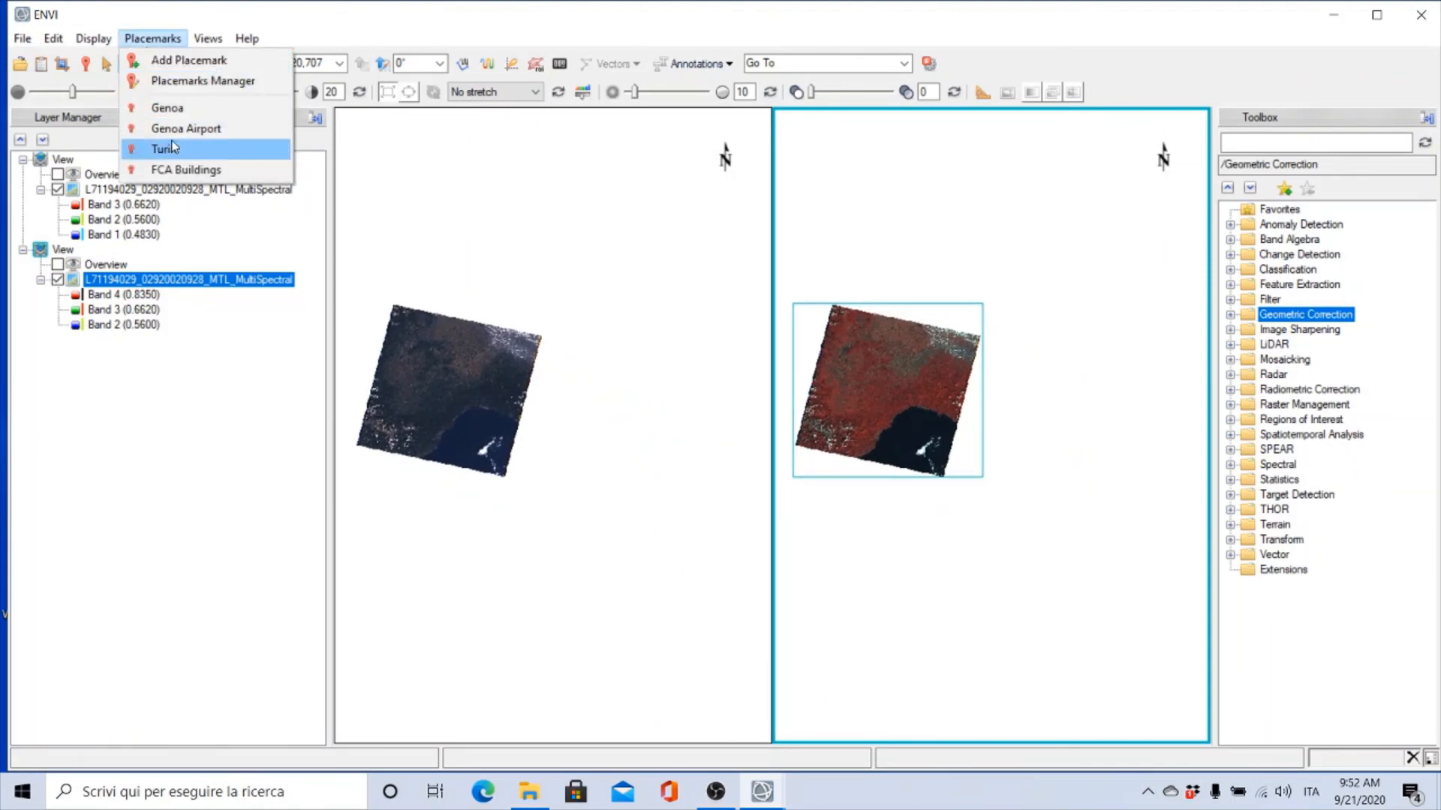
left_click(179, 171)
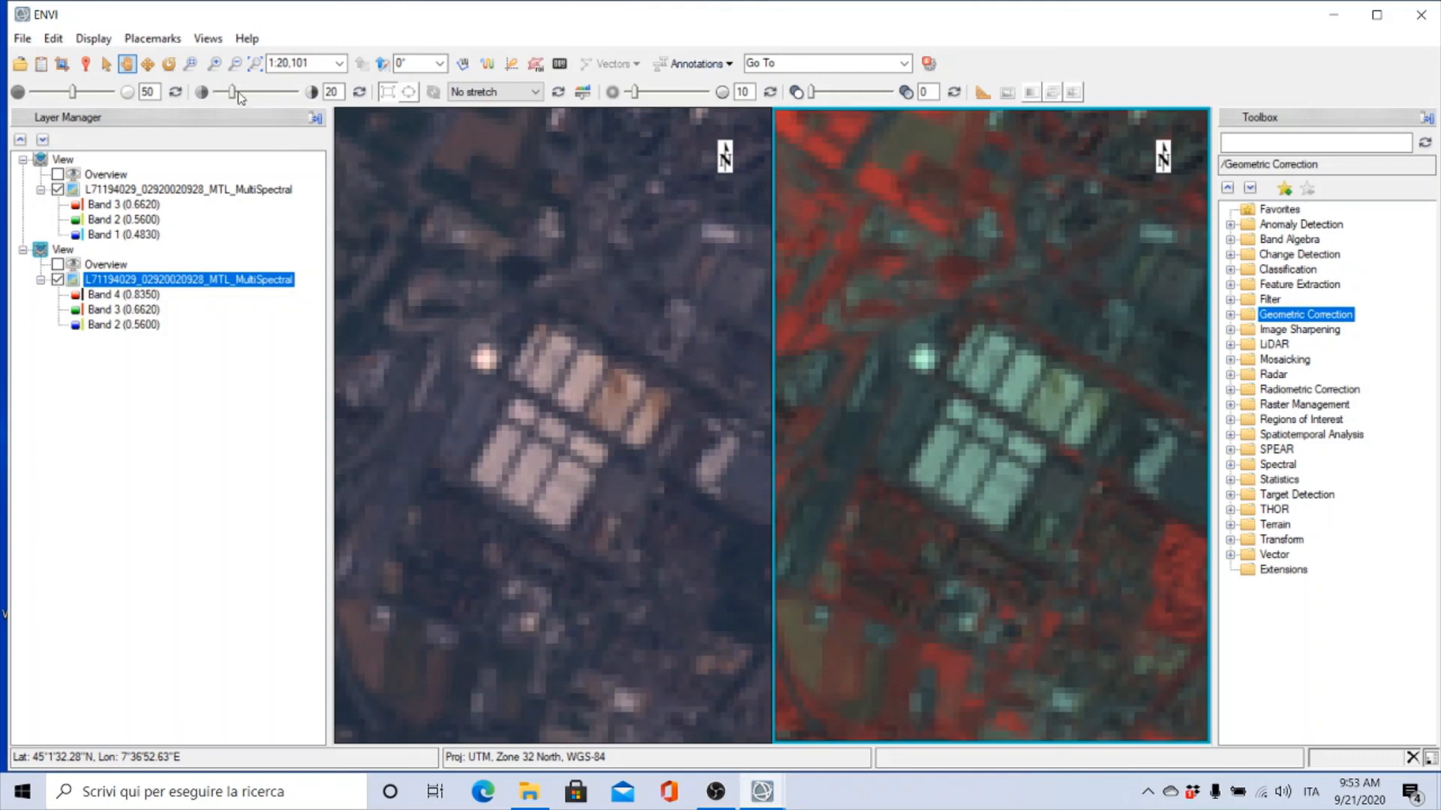
left_click(147, 39)
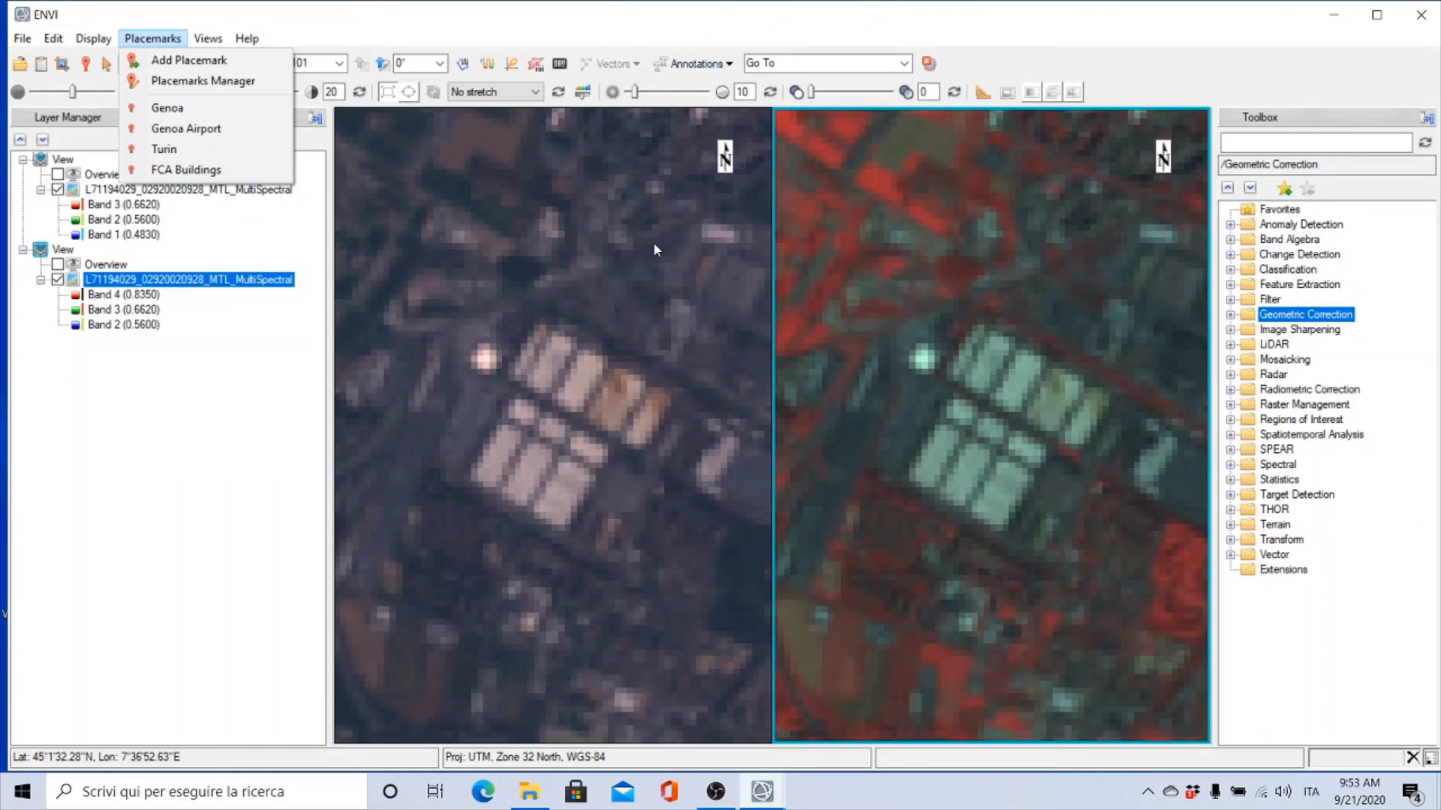
left_click(718, 17)
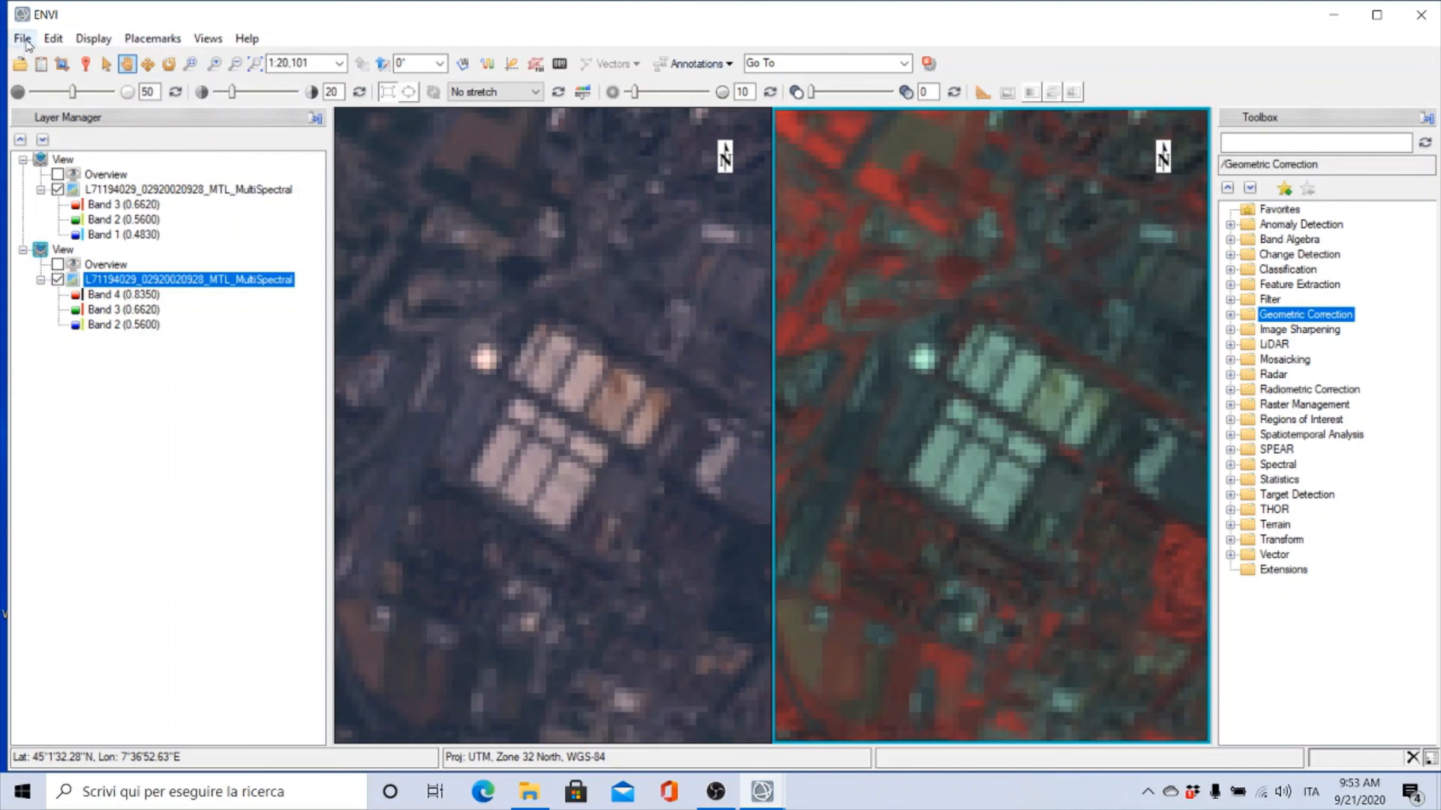
left_click(25, 40)
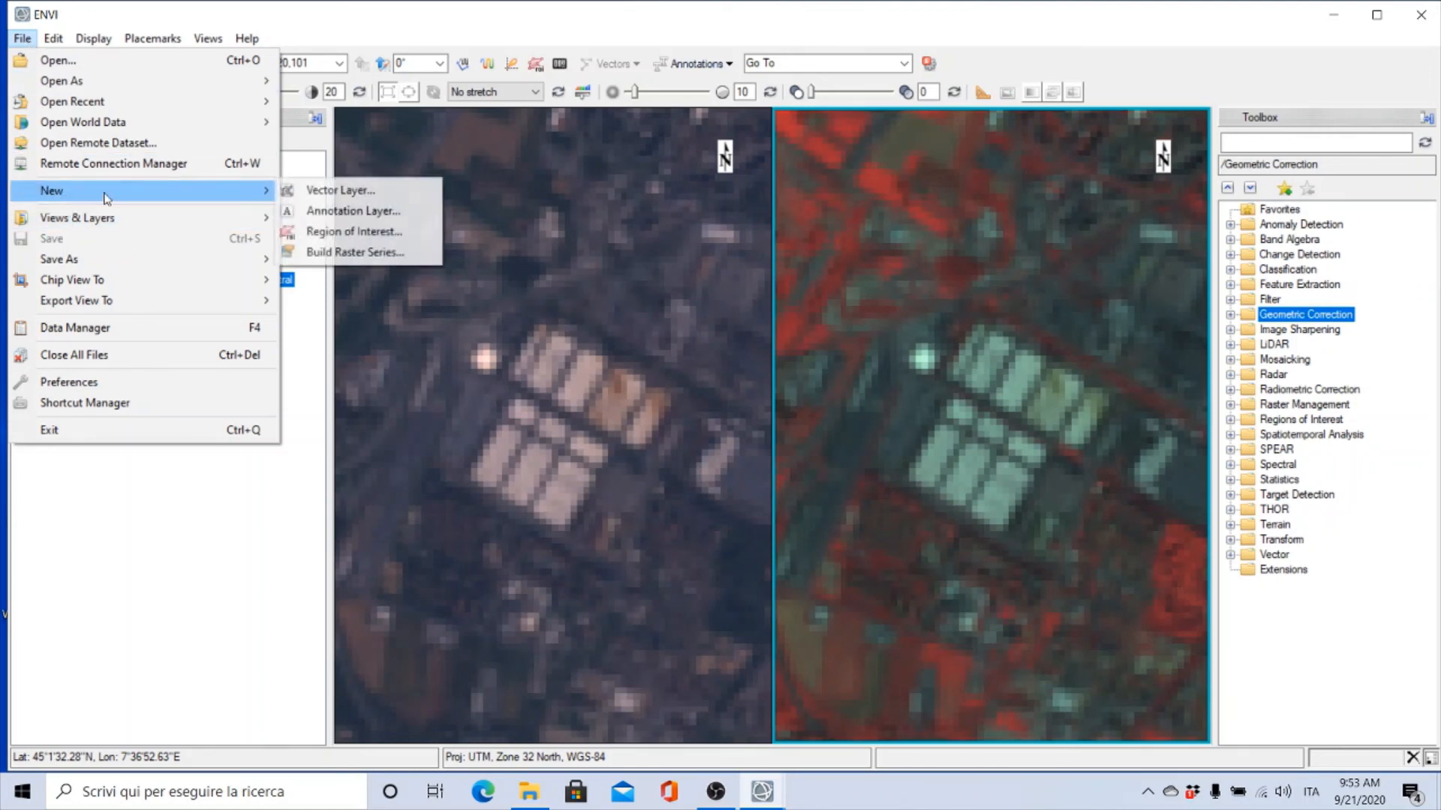
mouse_move(210, 37)
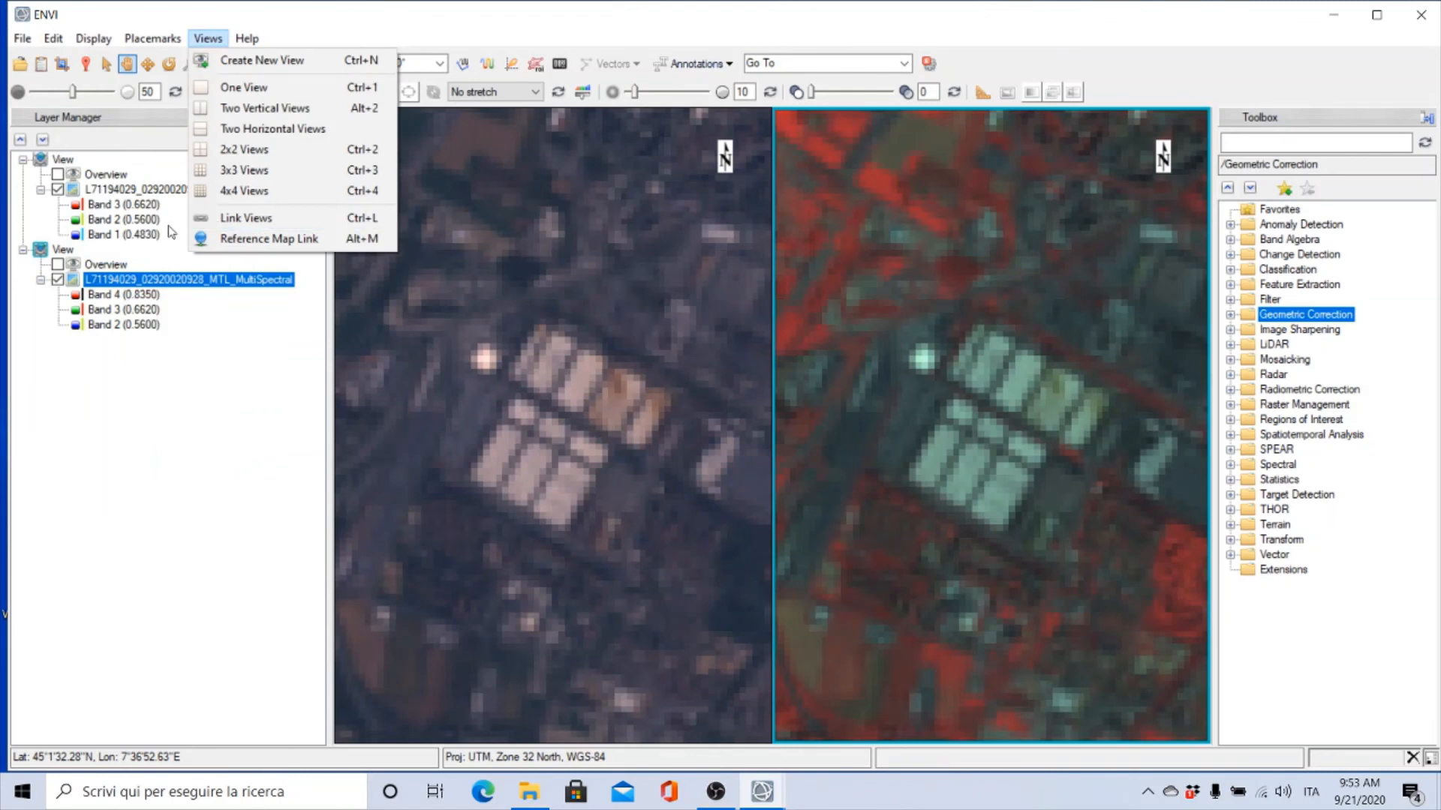
left_click(520, 18)
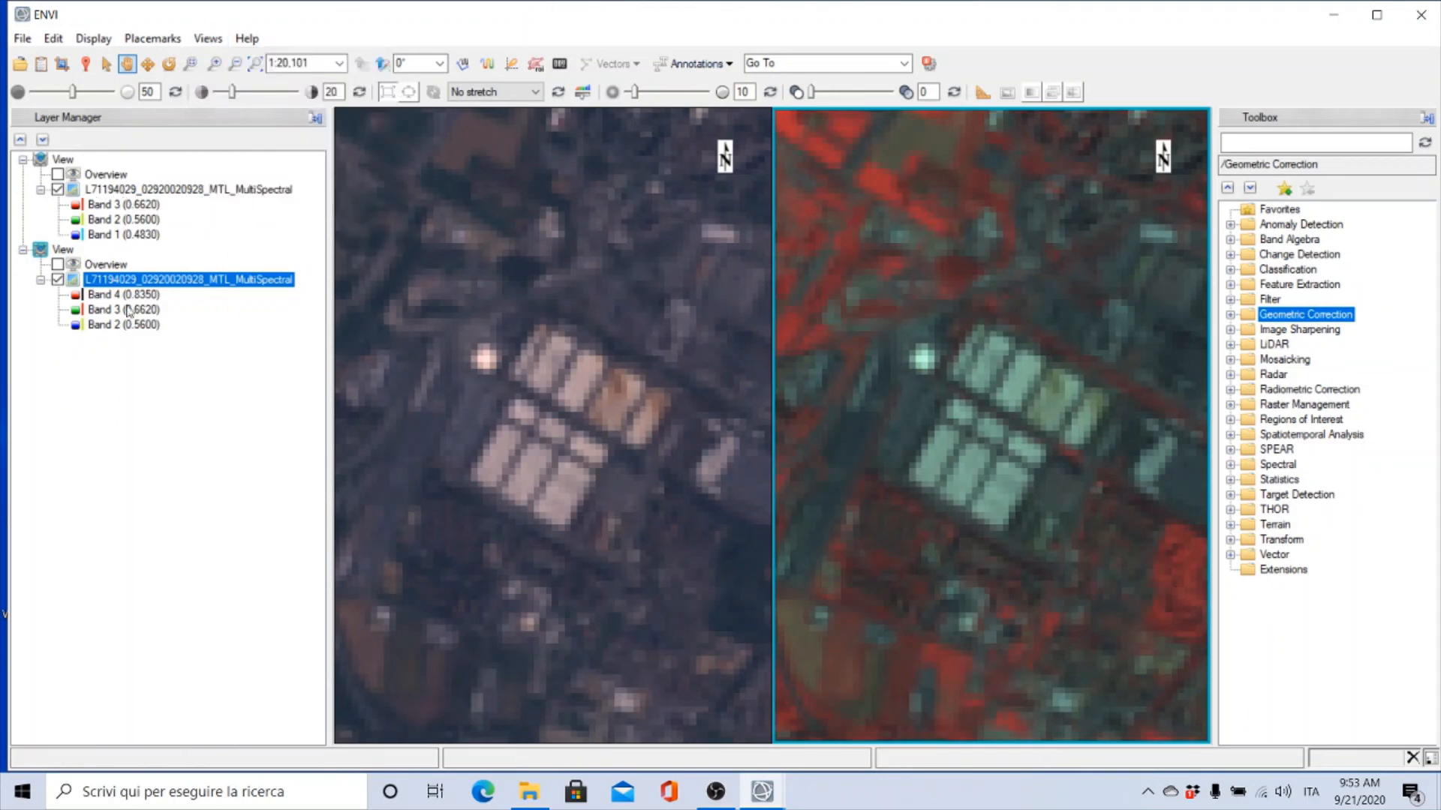
Open the Placemarks Manager, review the saved placemarks and its import, export and help commands, and close it
left_click(148, 42)
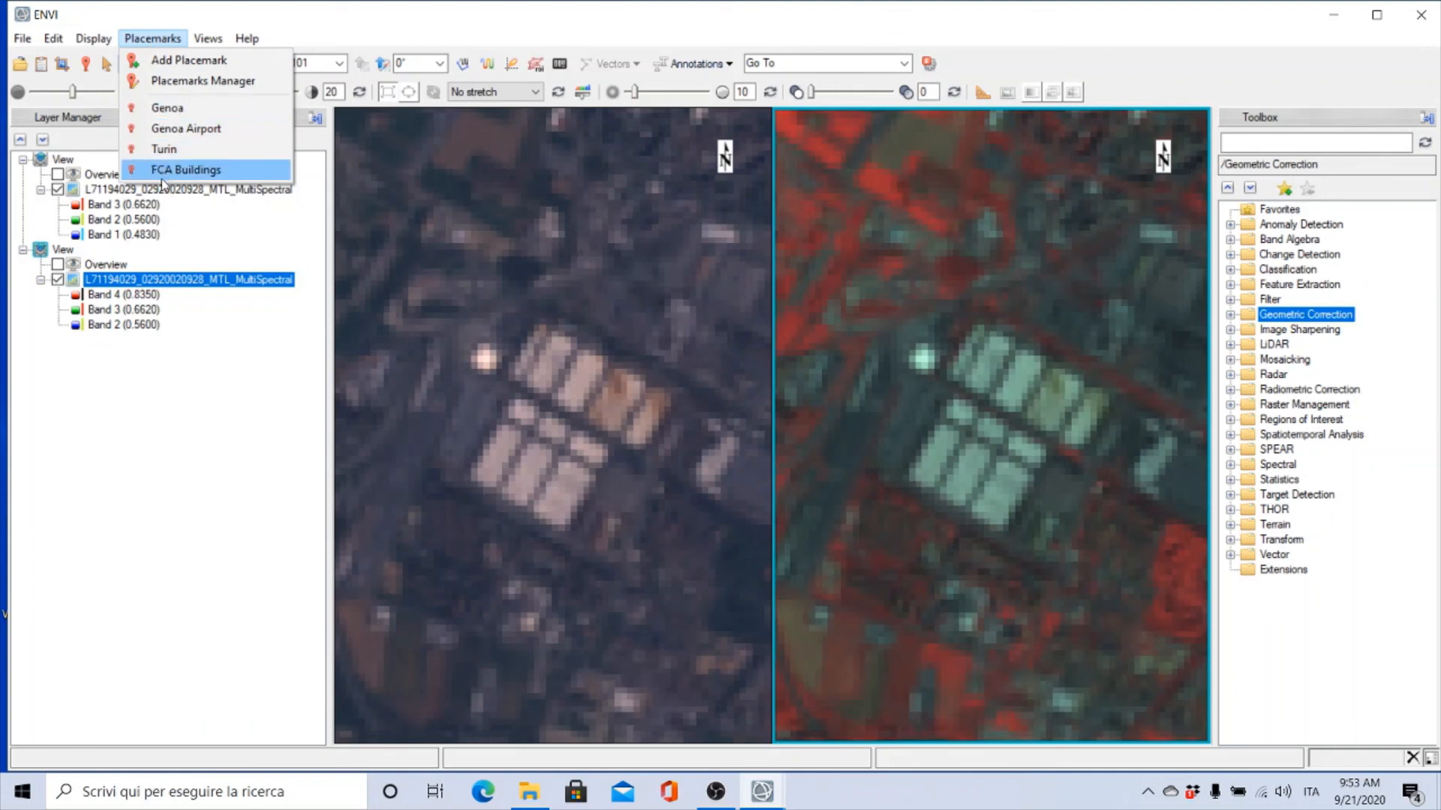
left_click(175, 83)
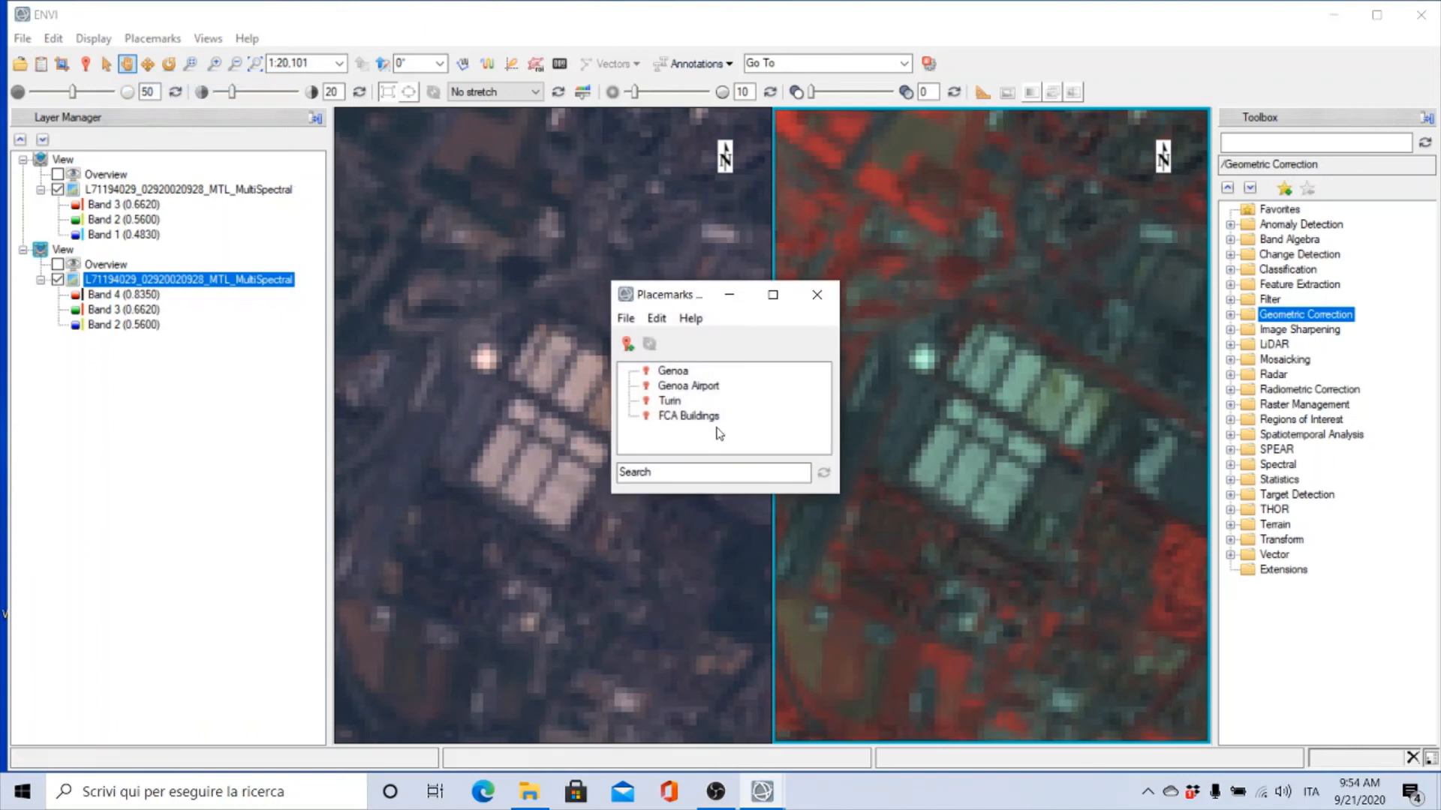
left_click(625, 320)
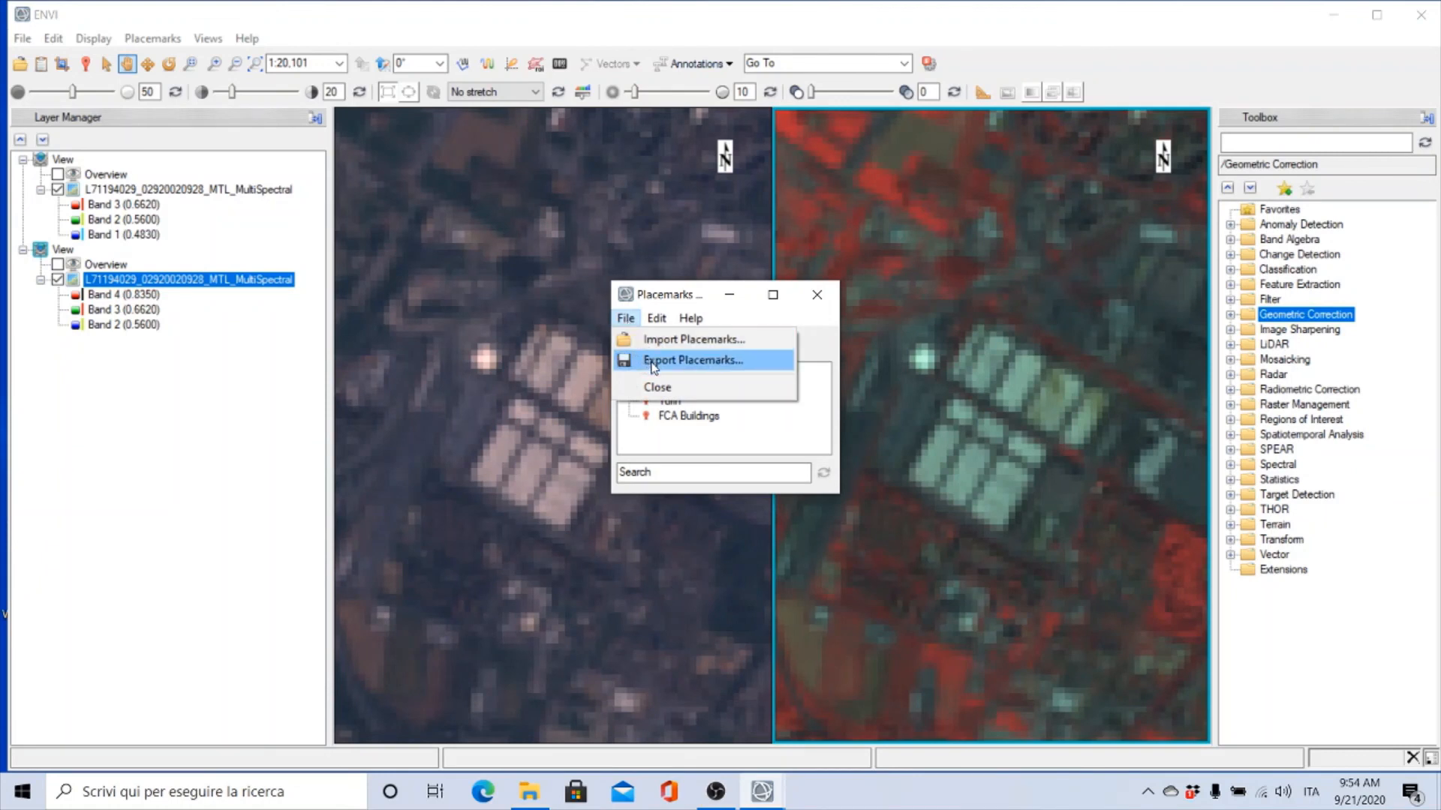
left_click(657, 320)
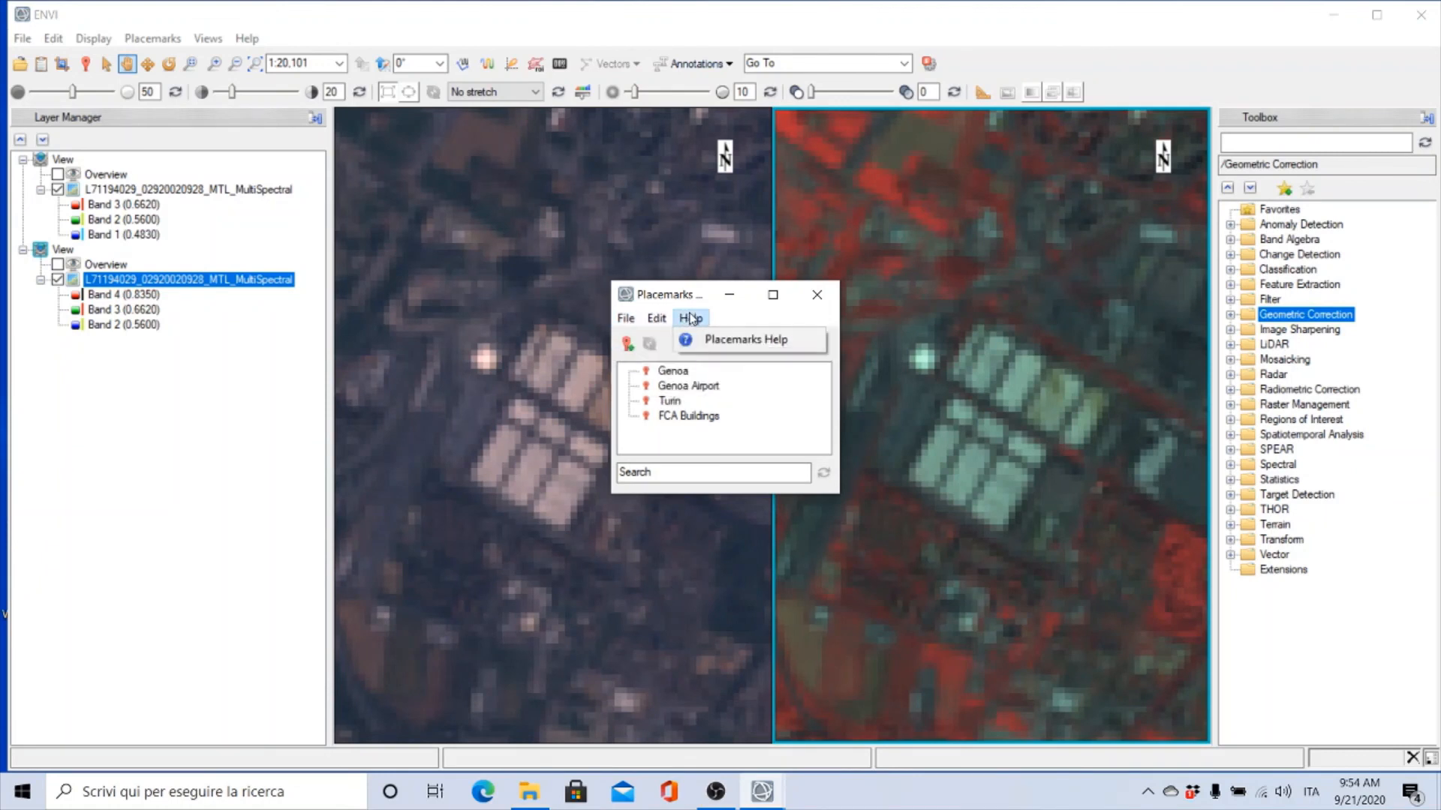
left_click(690, 319)
left_click(627, 320)
left_click(690, 319)
left_click(817, 296)
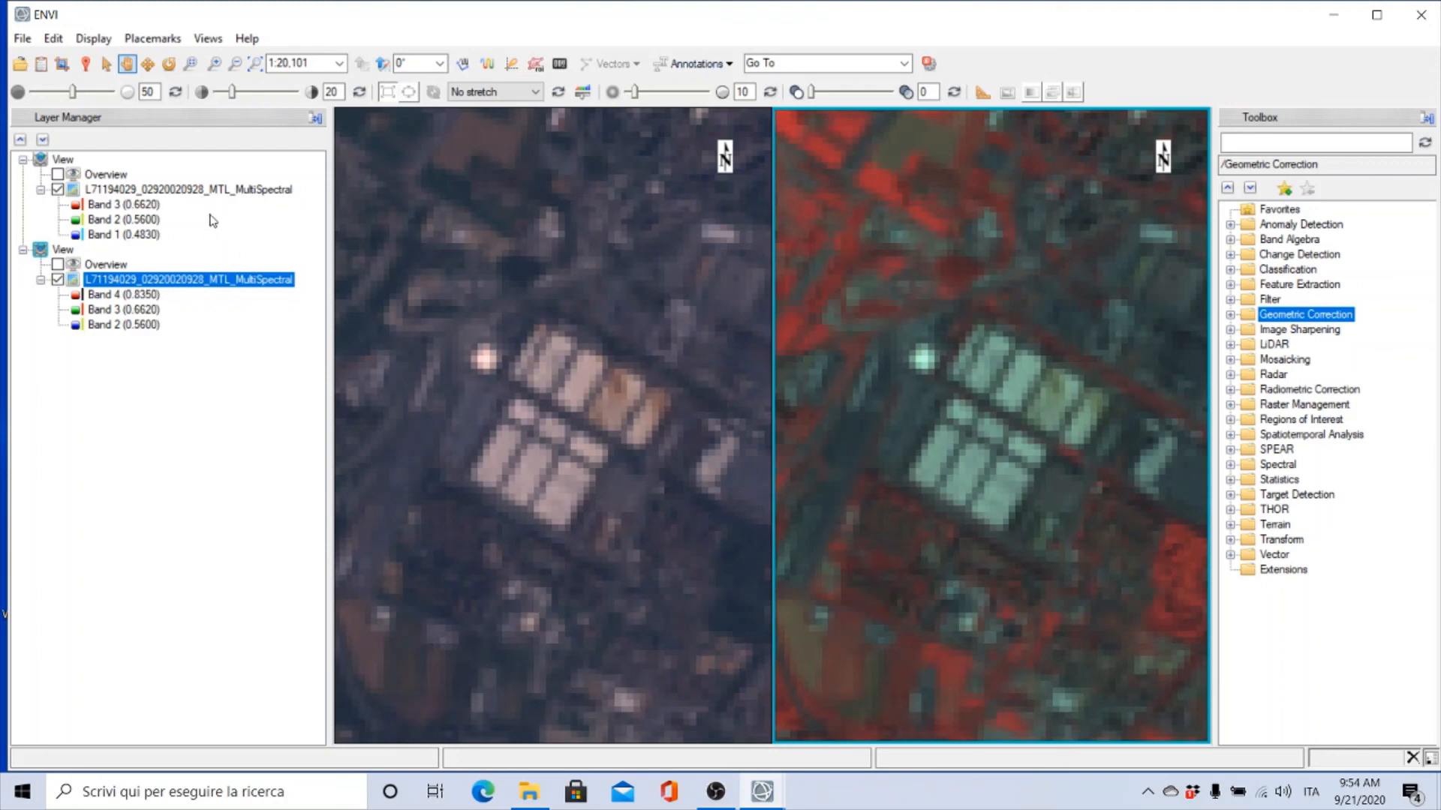
Save the current views and layers as 1lab.json in the Download folder
left_click(22, 41)
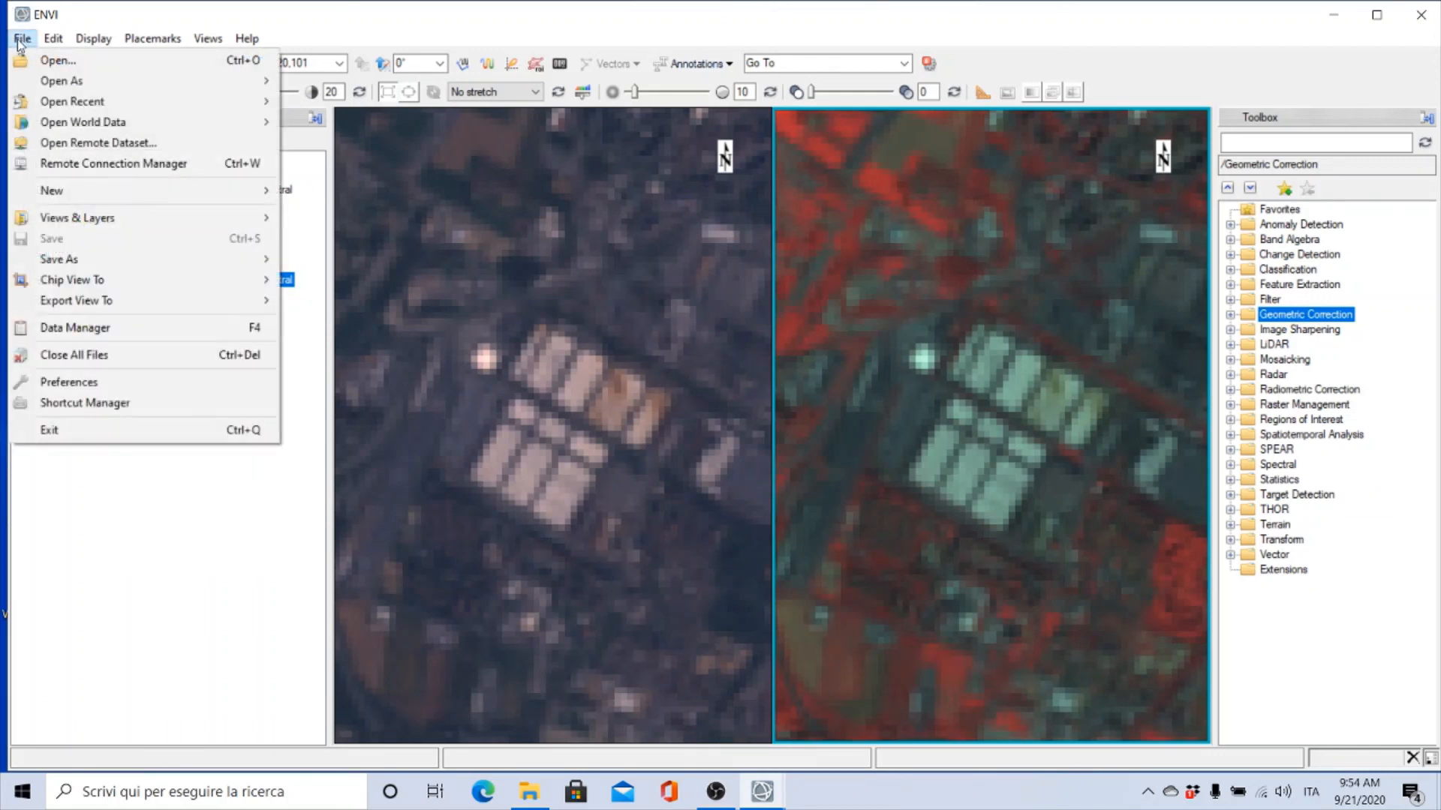
mouse_move(67, 223)
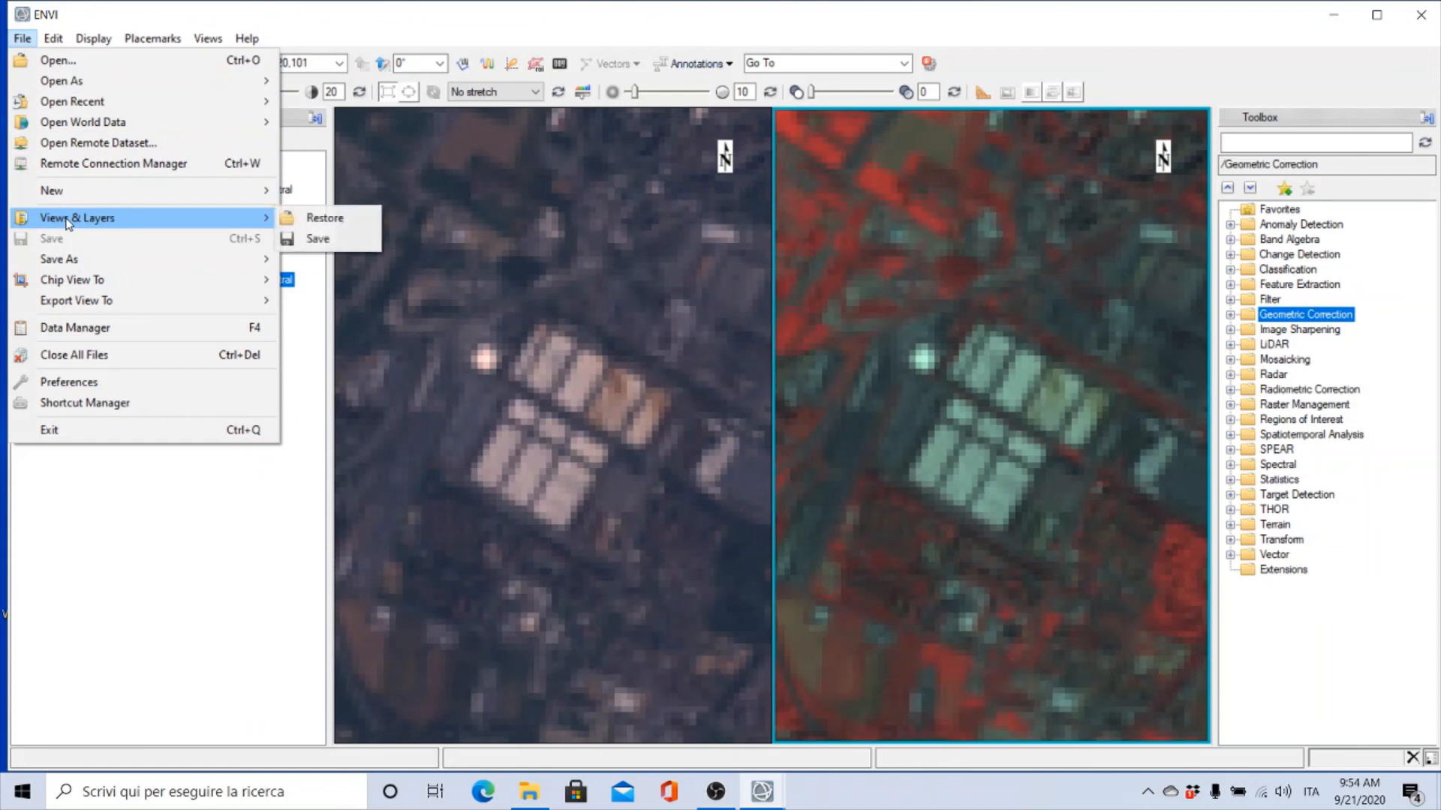
left_click(335, 244)
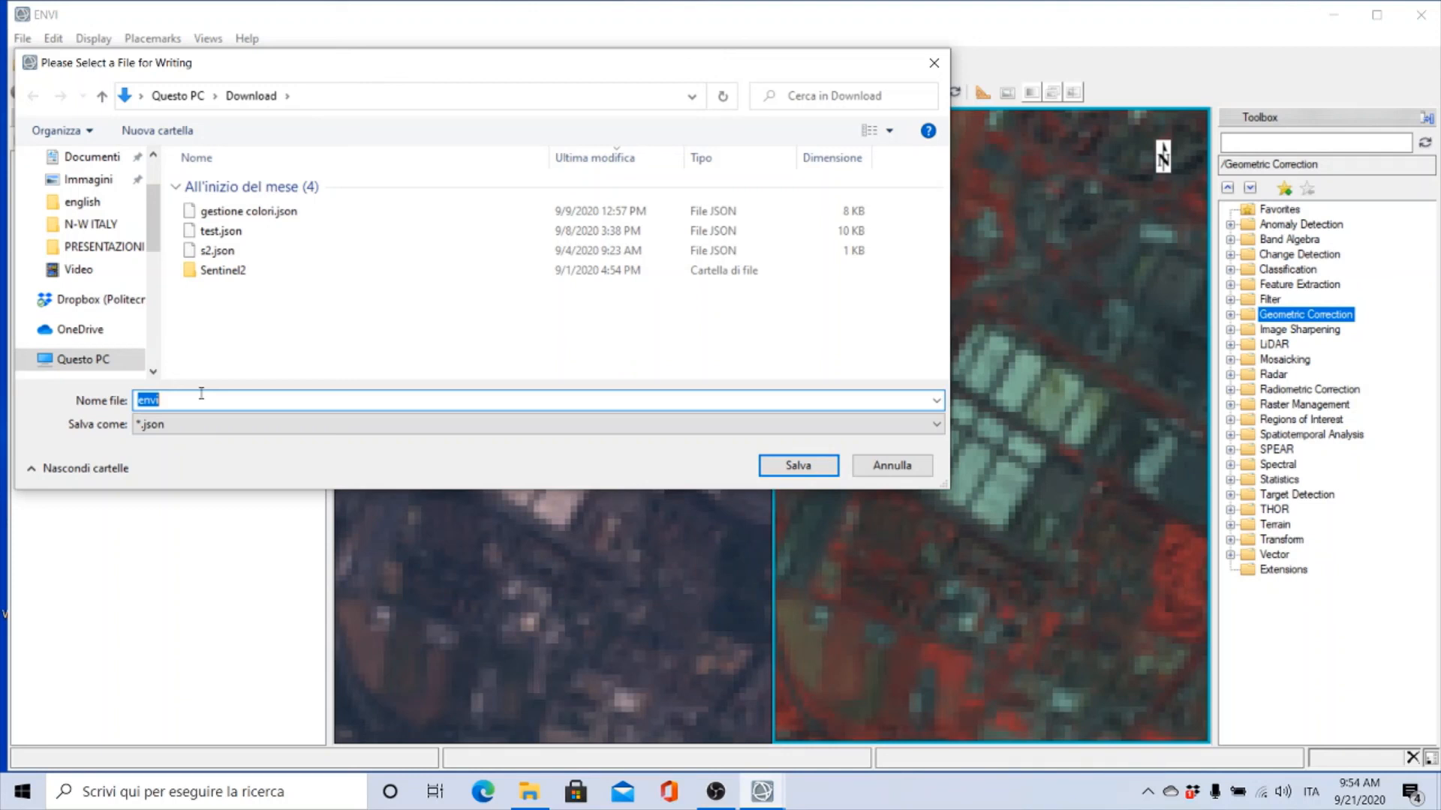
type("1lab.")
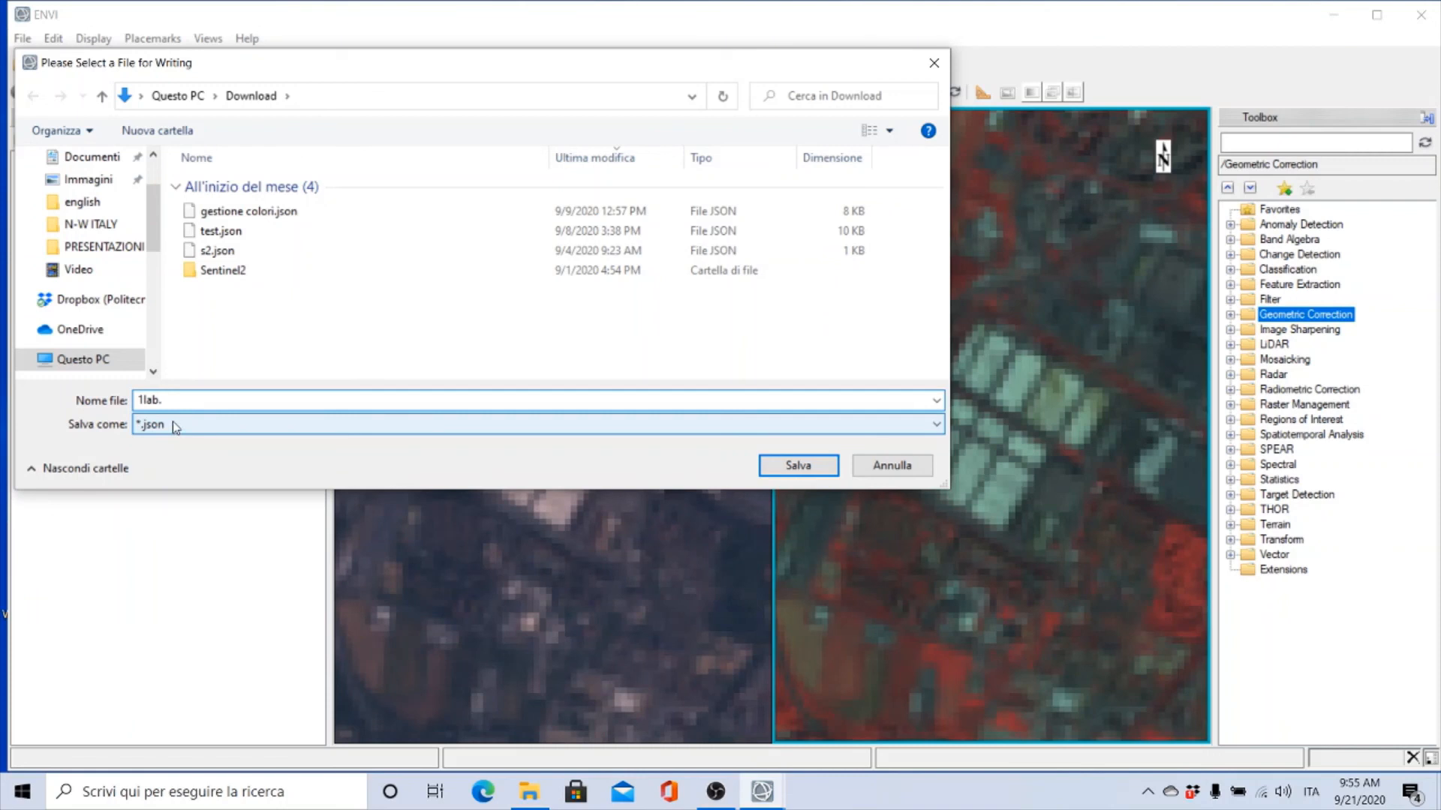
type("json")
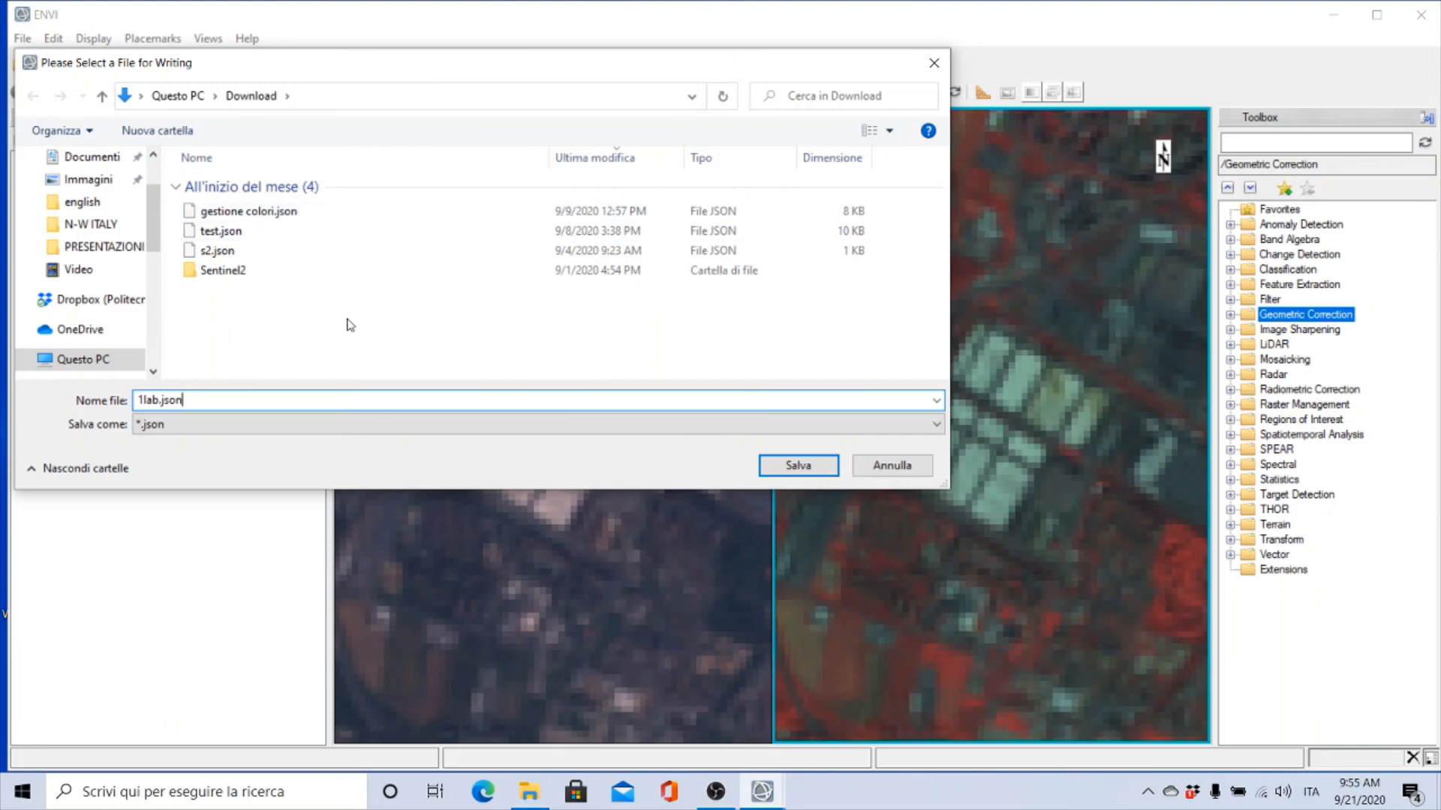
key("Return")
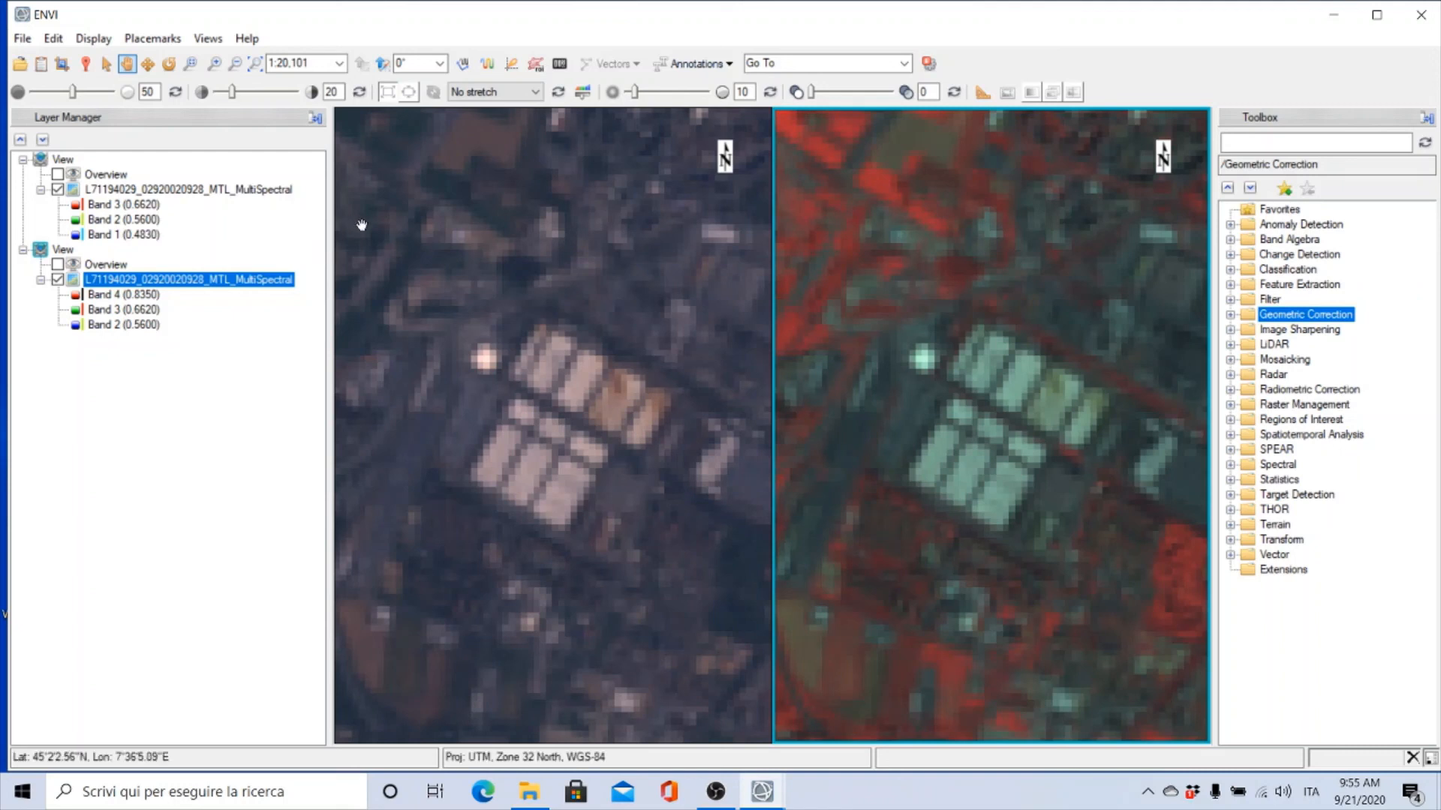
Close all open files and remove the second, empty view from the layer list
left_click(26, 42)
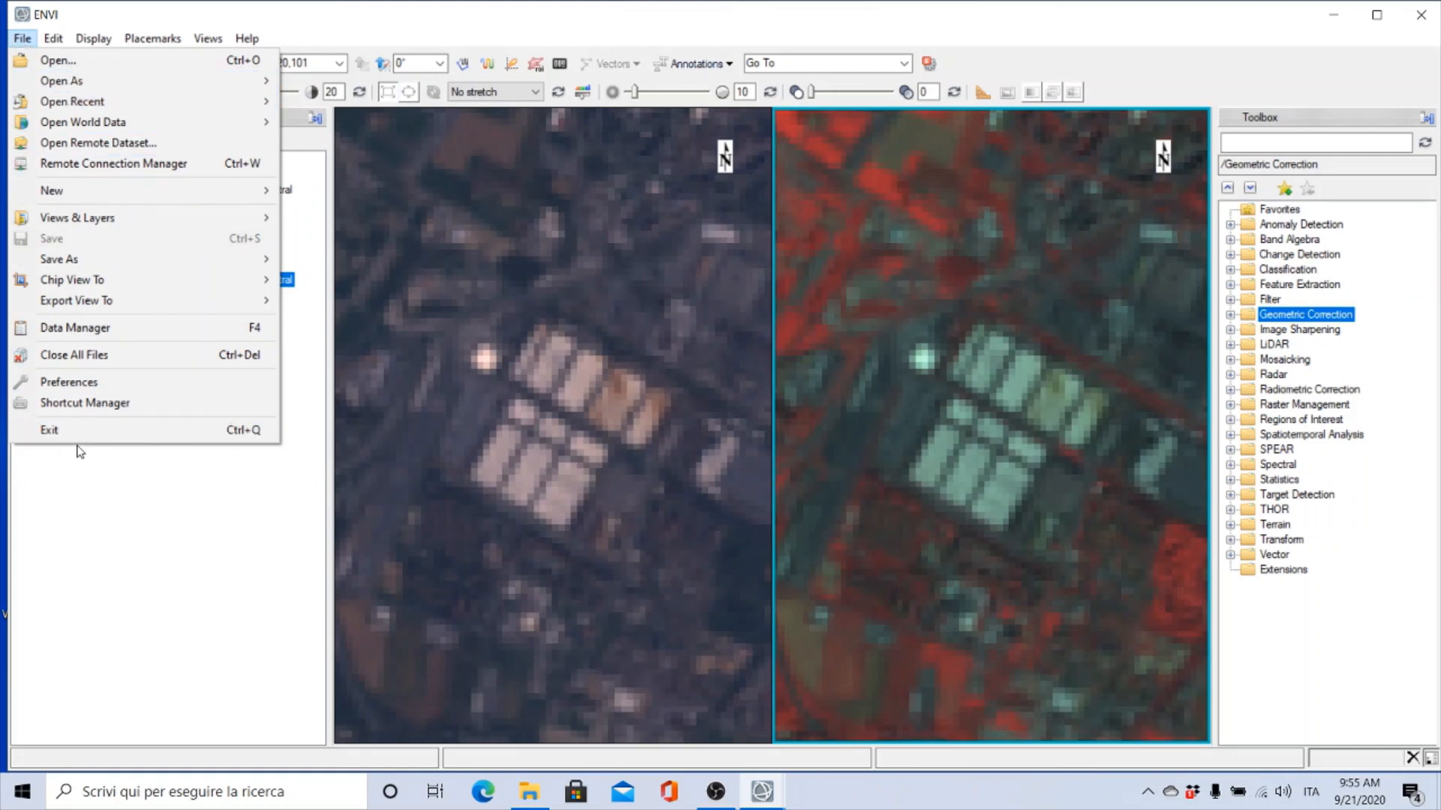
left_click(88, 361)
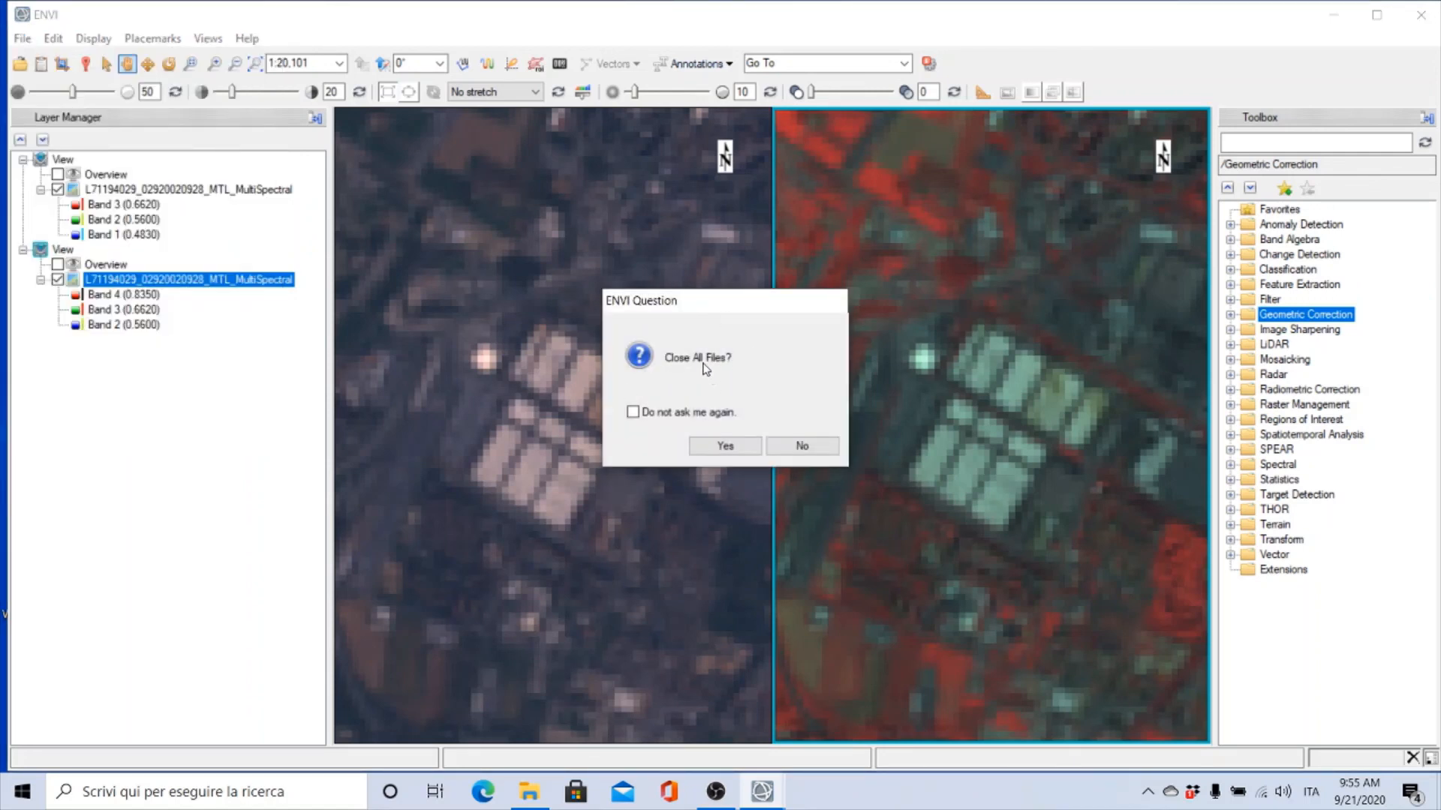
left_click(725, 446)
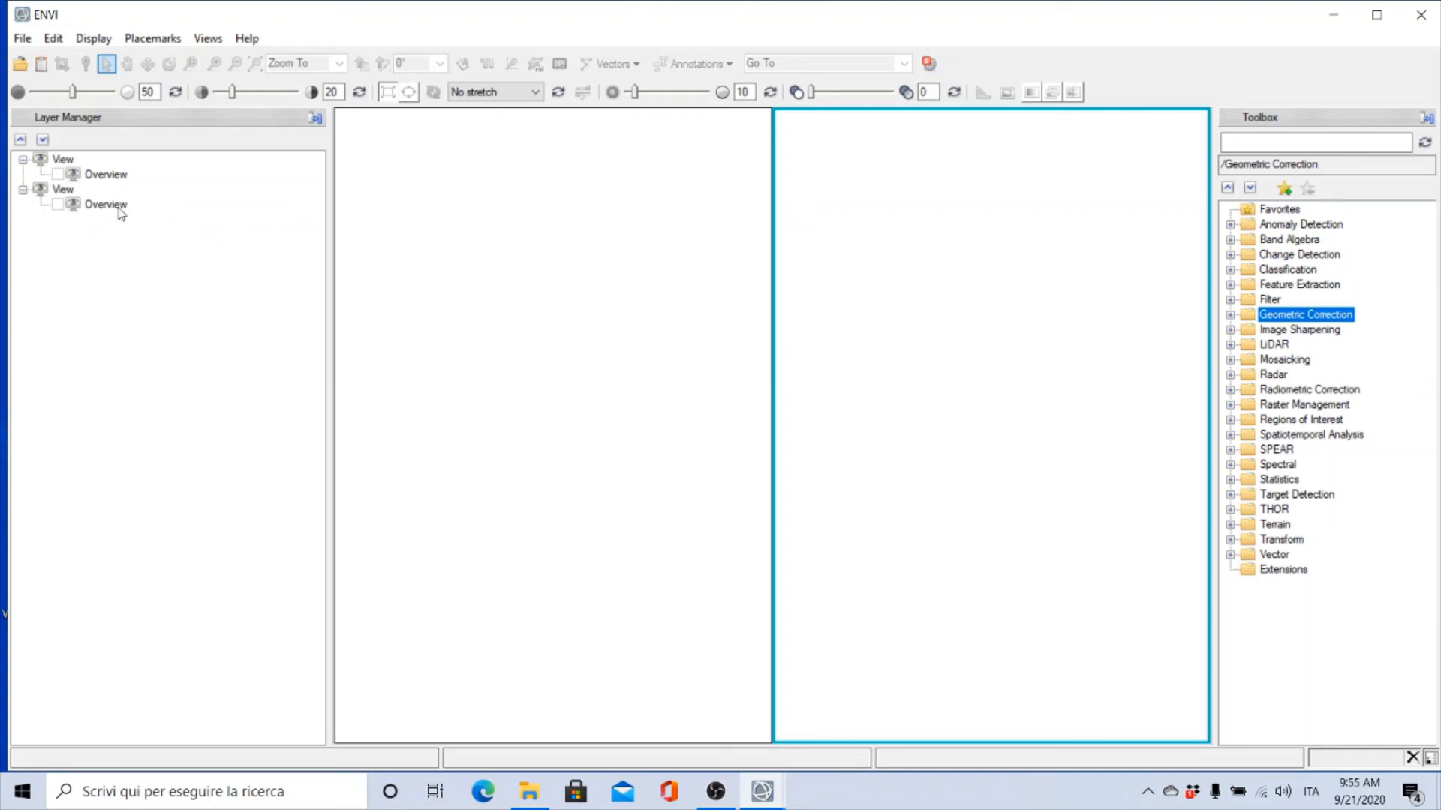
left_click(46, 194)
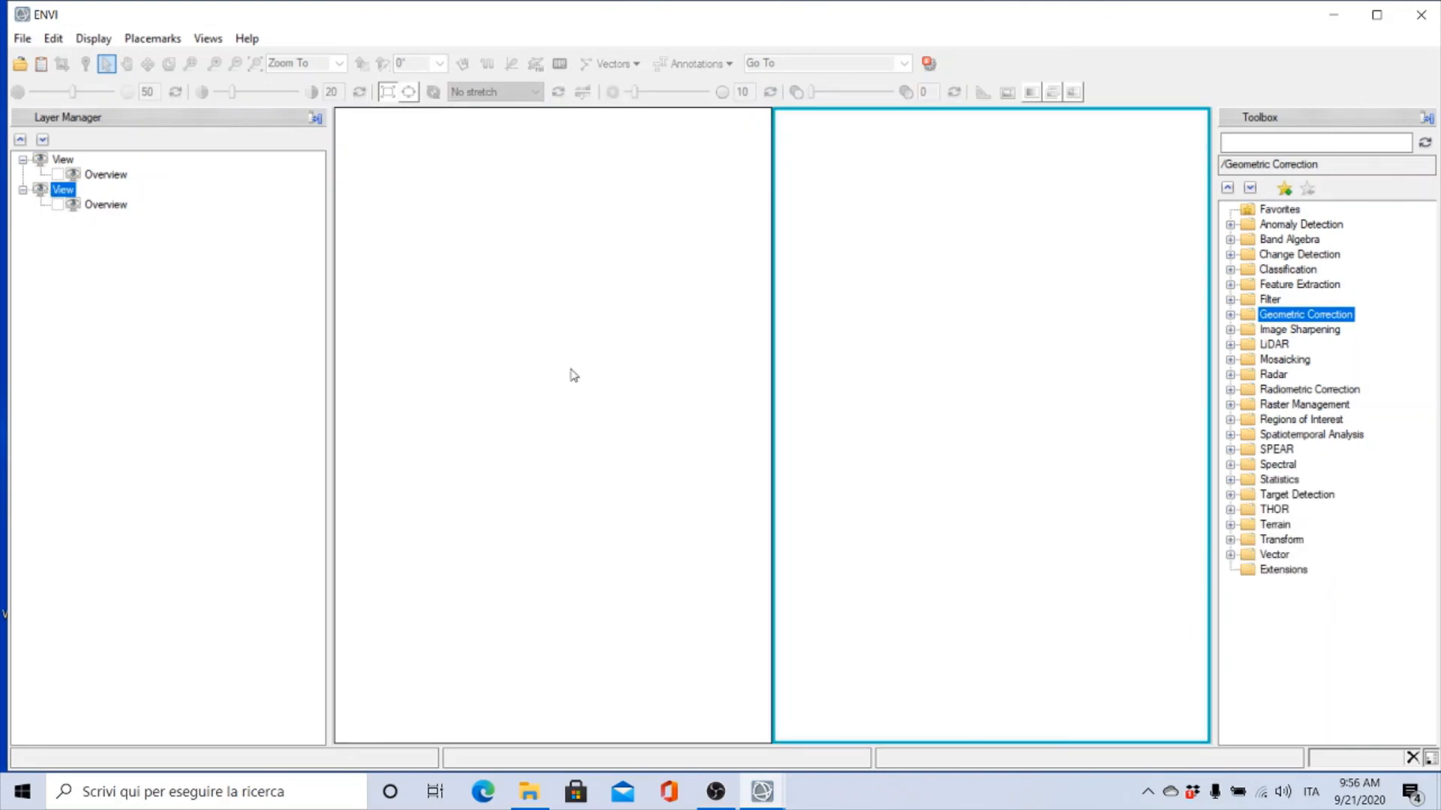
right_click(60, 197)
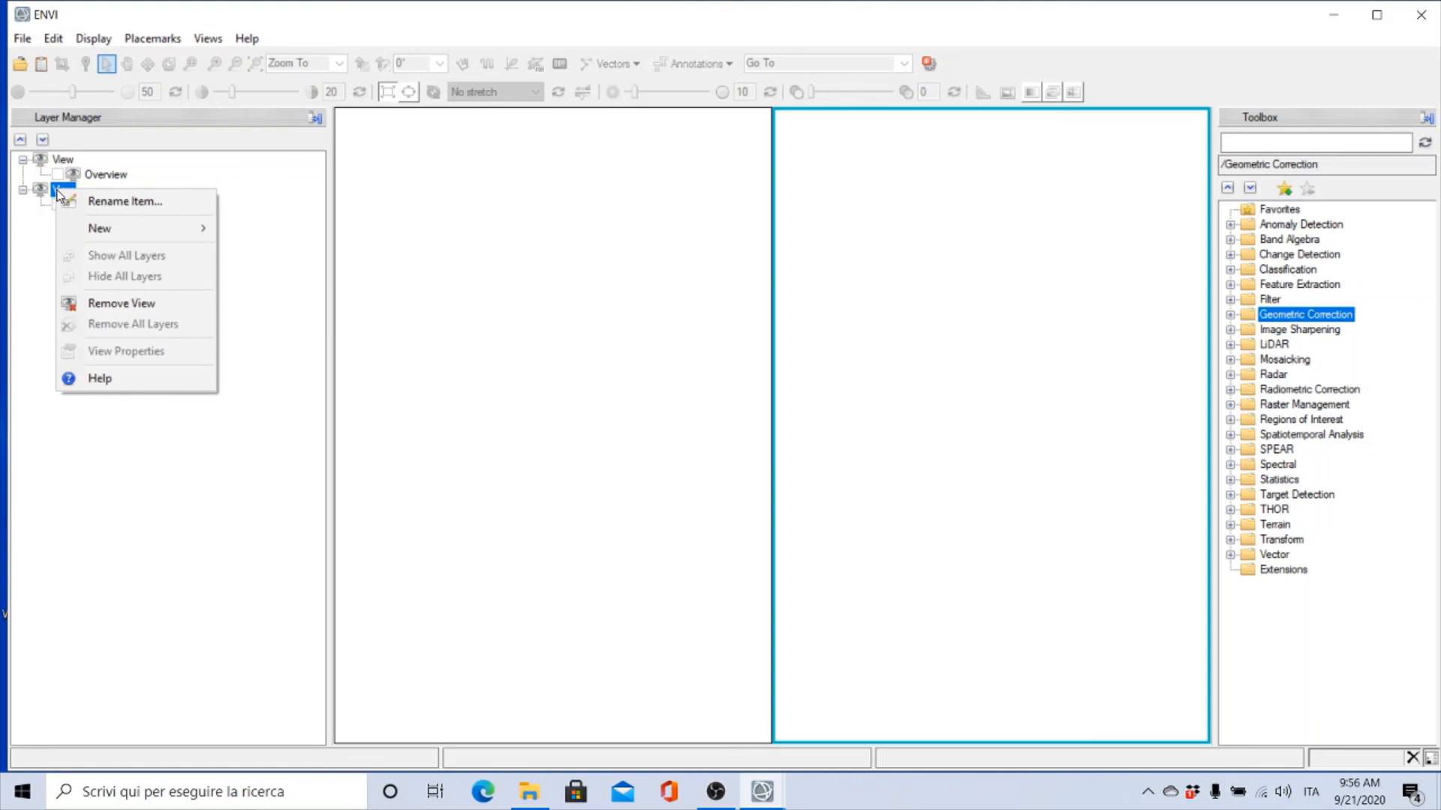
left_click(113, 304)
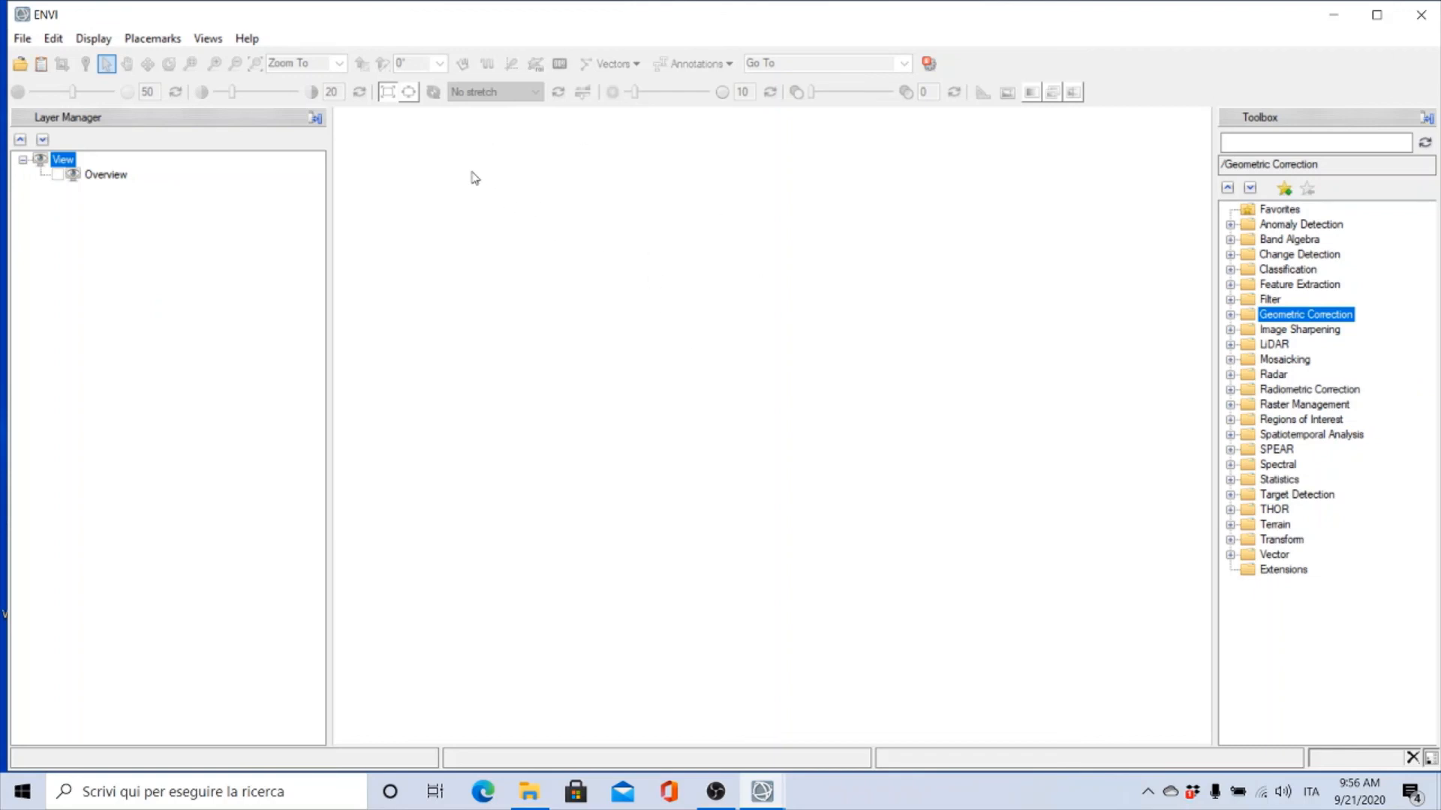
right_click(64, 162)
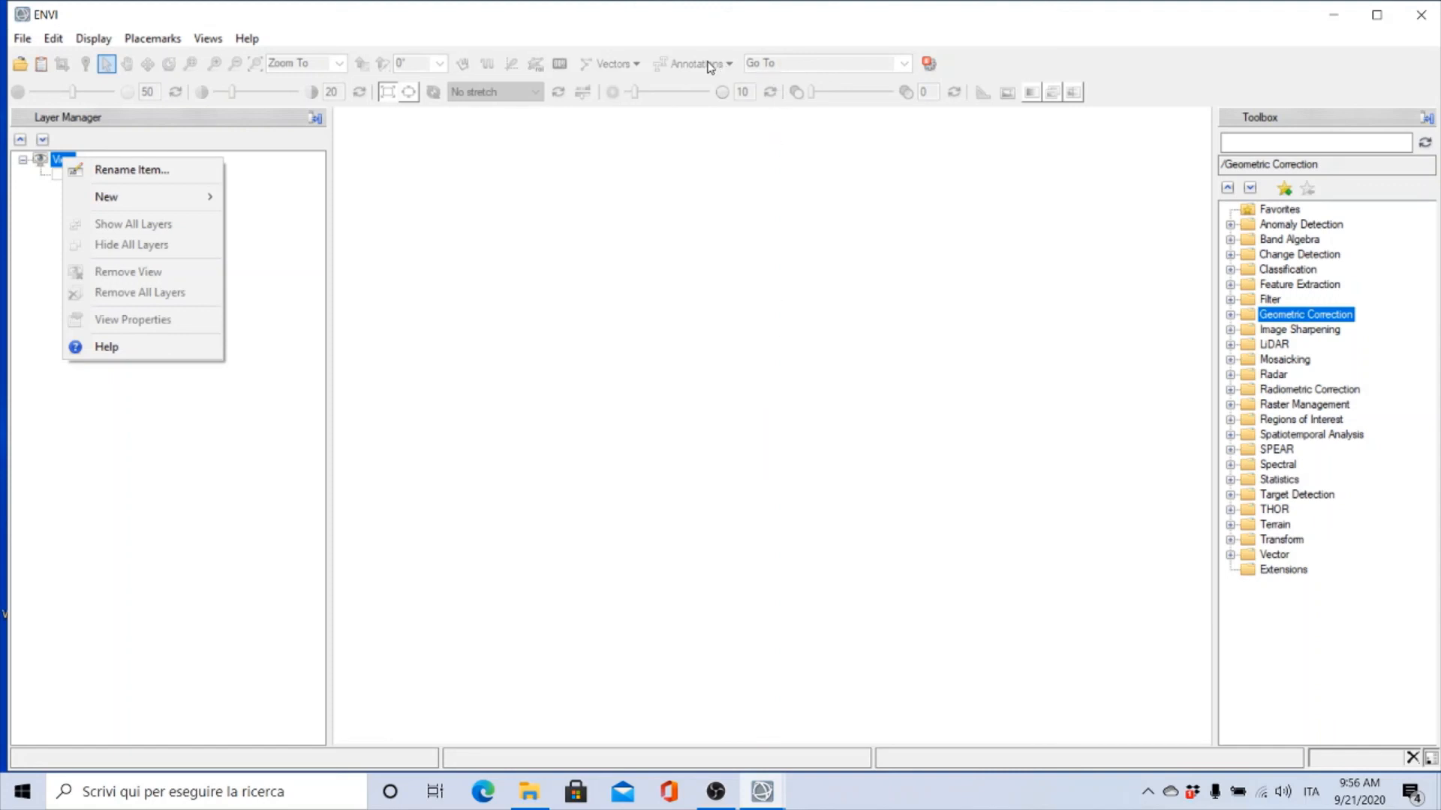
left_click(685, 17)
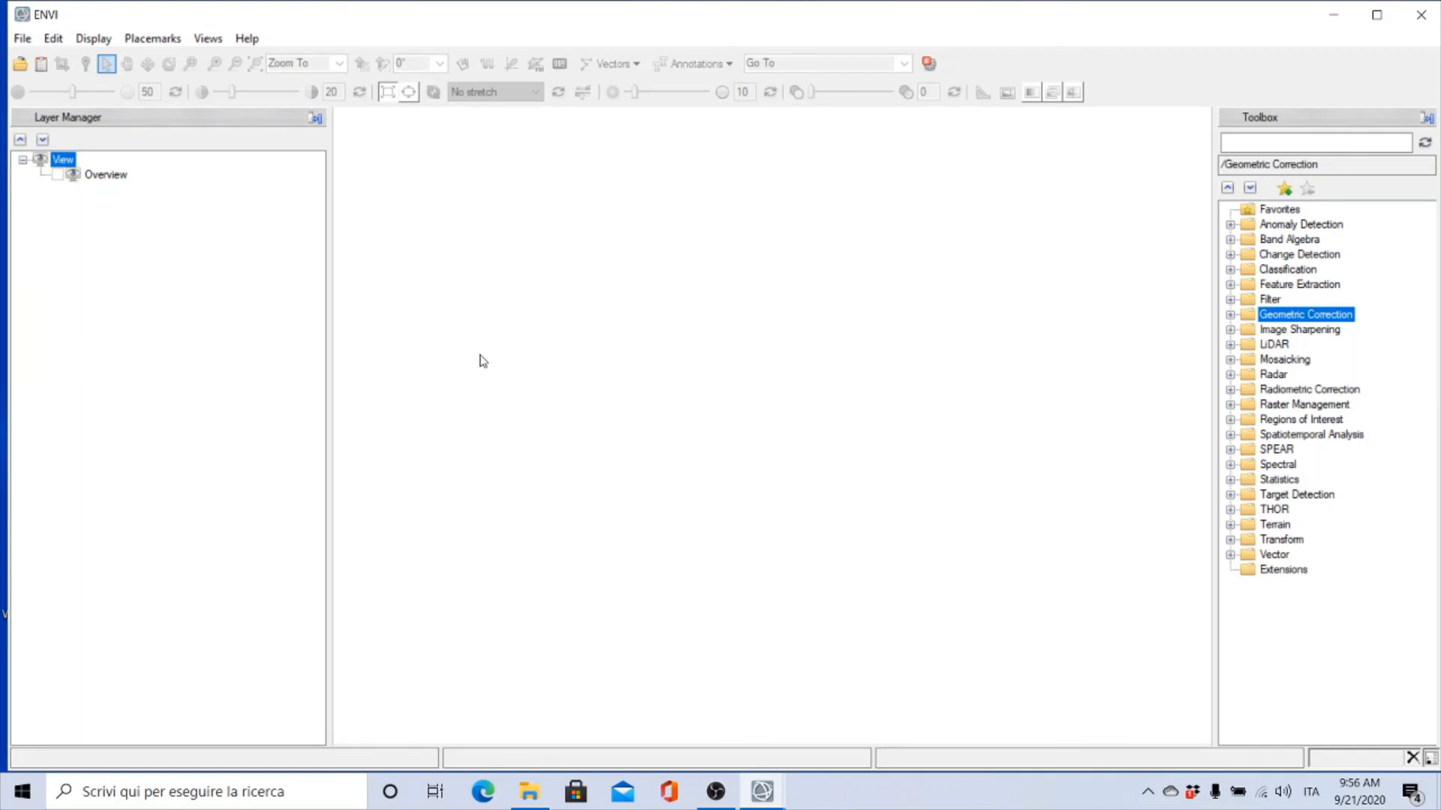
Restore the saved views and layers from 1lab.json in the Download folder
left_click(23, 38)
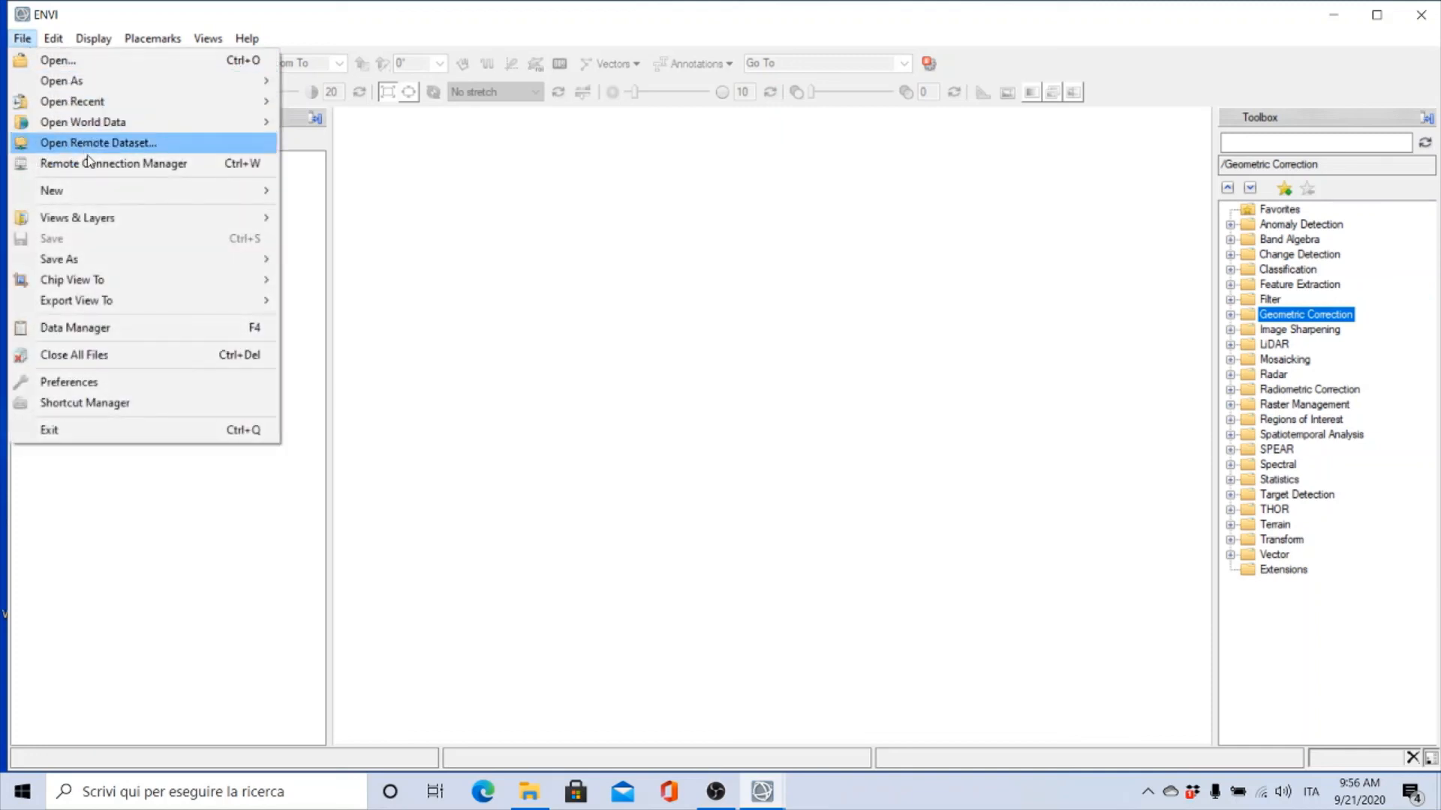
mouse_move(191, 225)
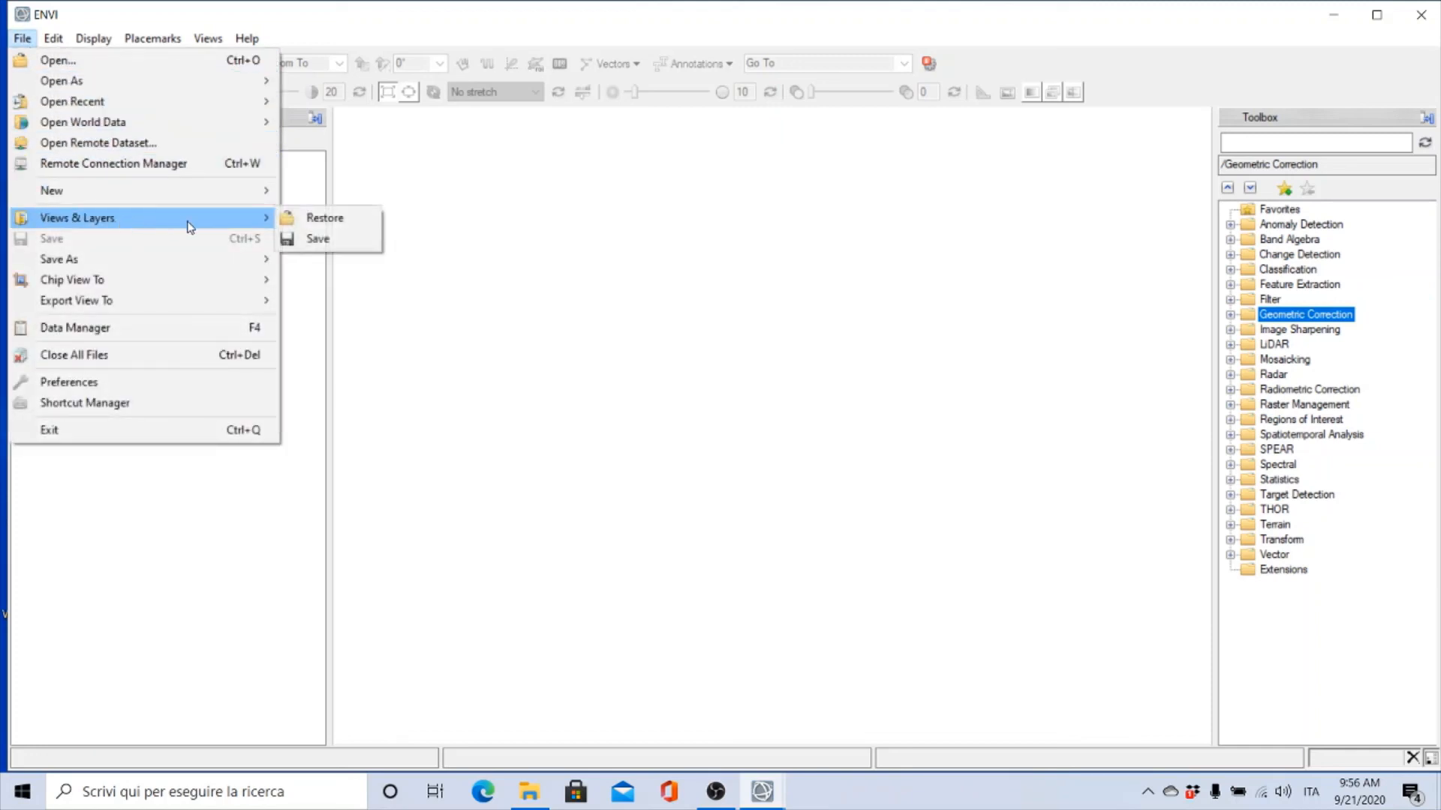
left_click(313, 220)
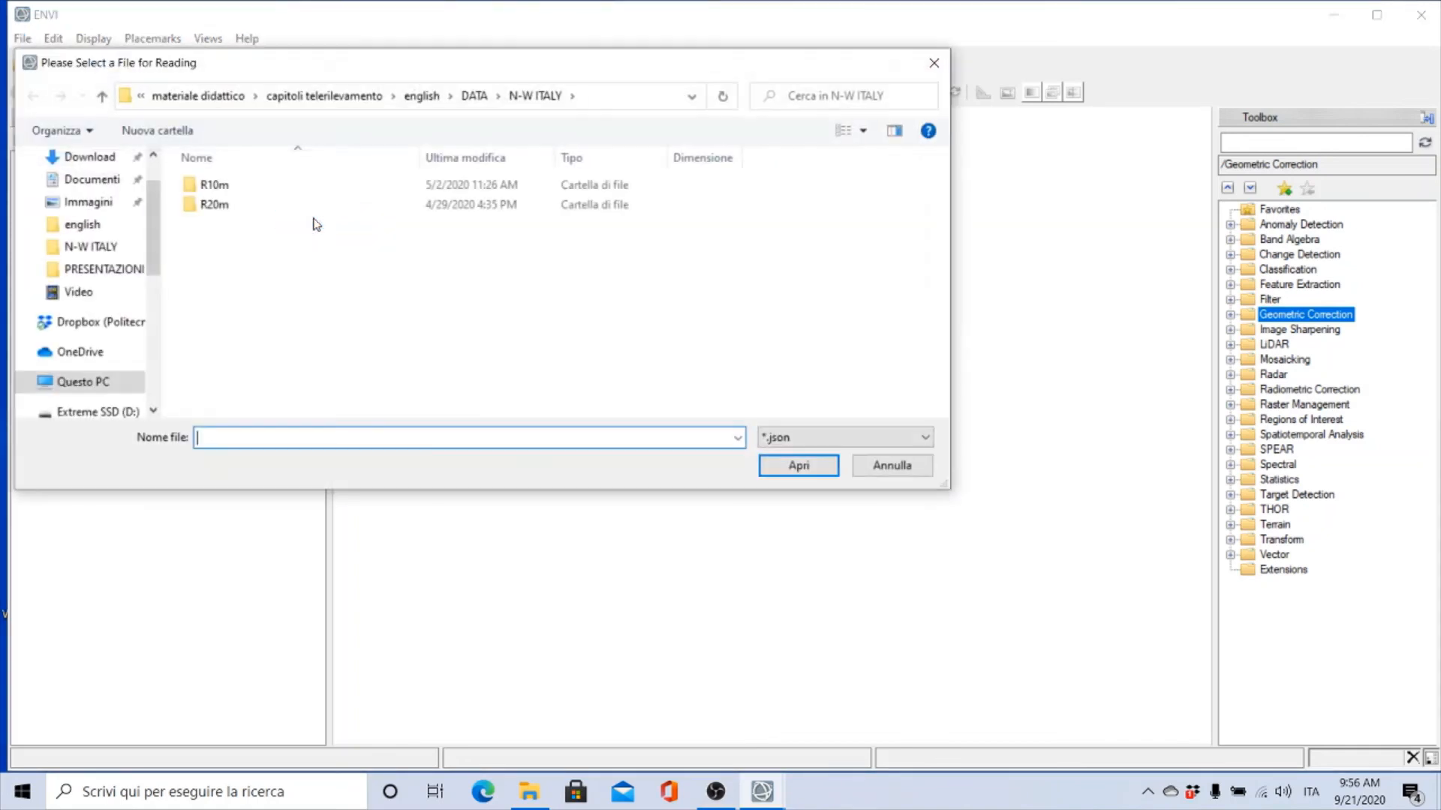
left_click(84, 157)
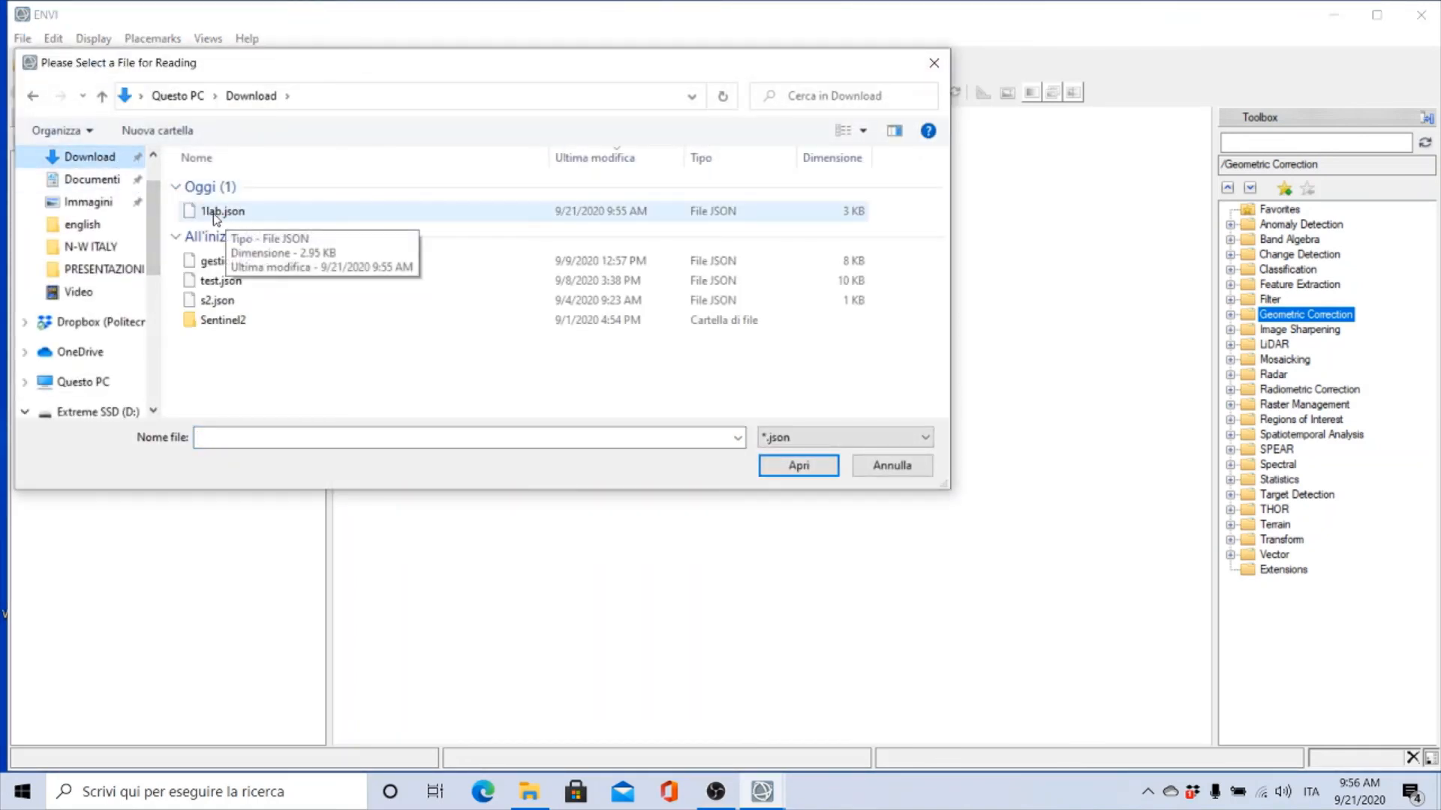
left_click(215, 217)
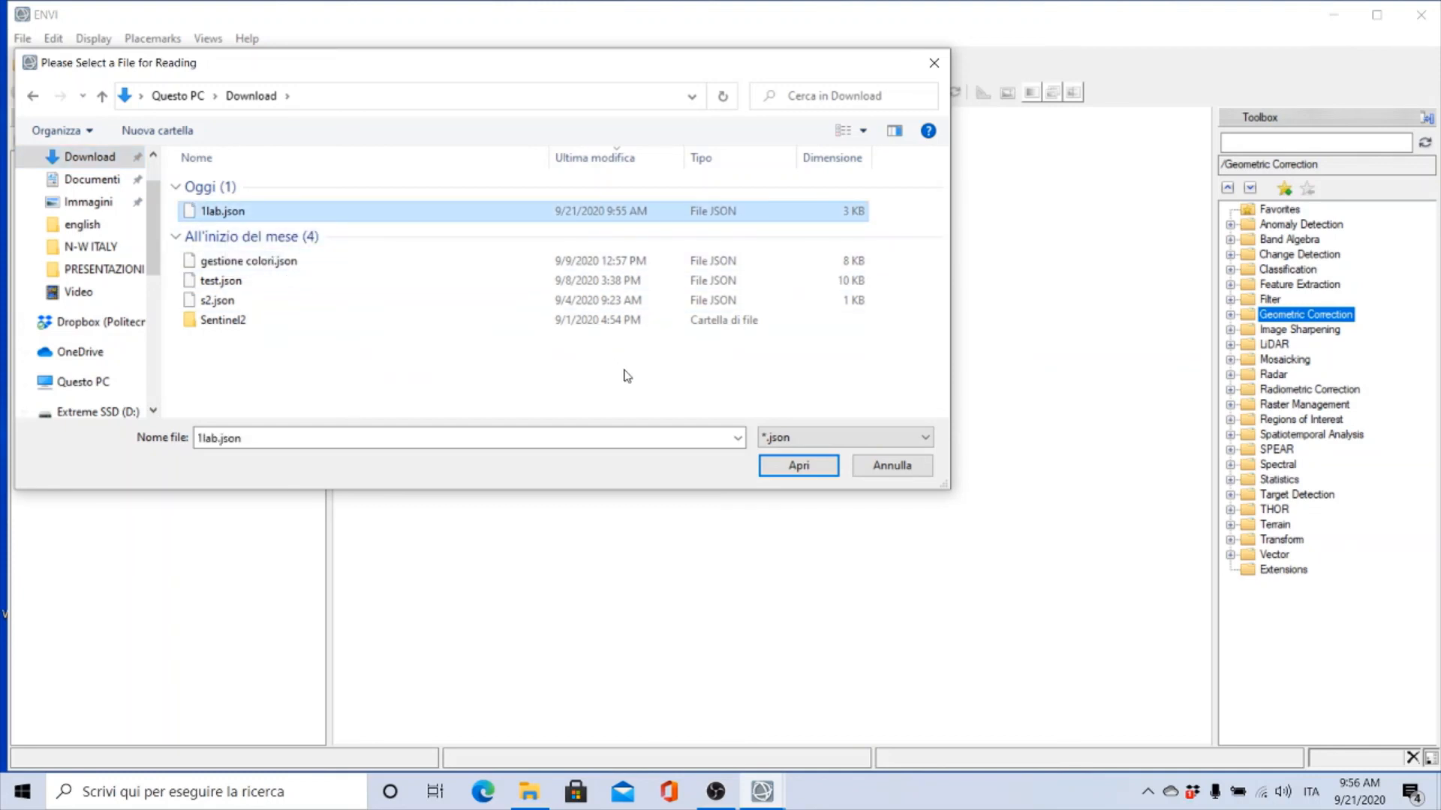
left_click(801, 470)
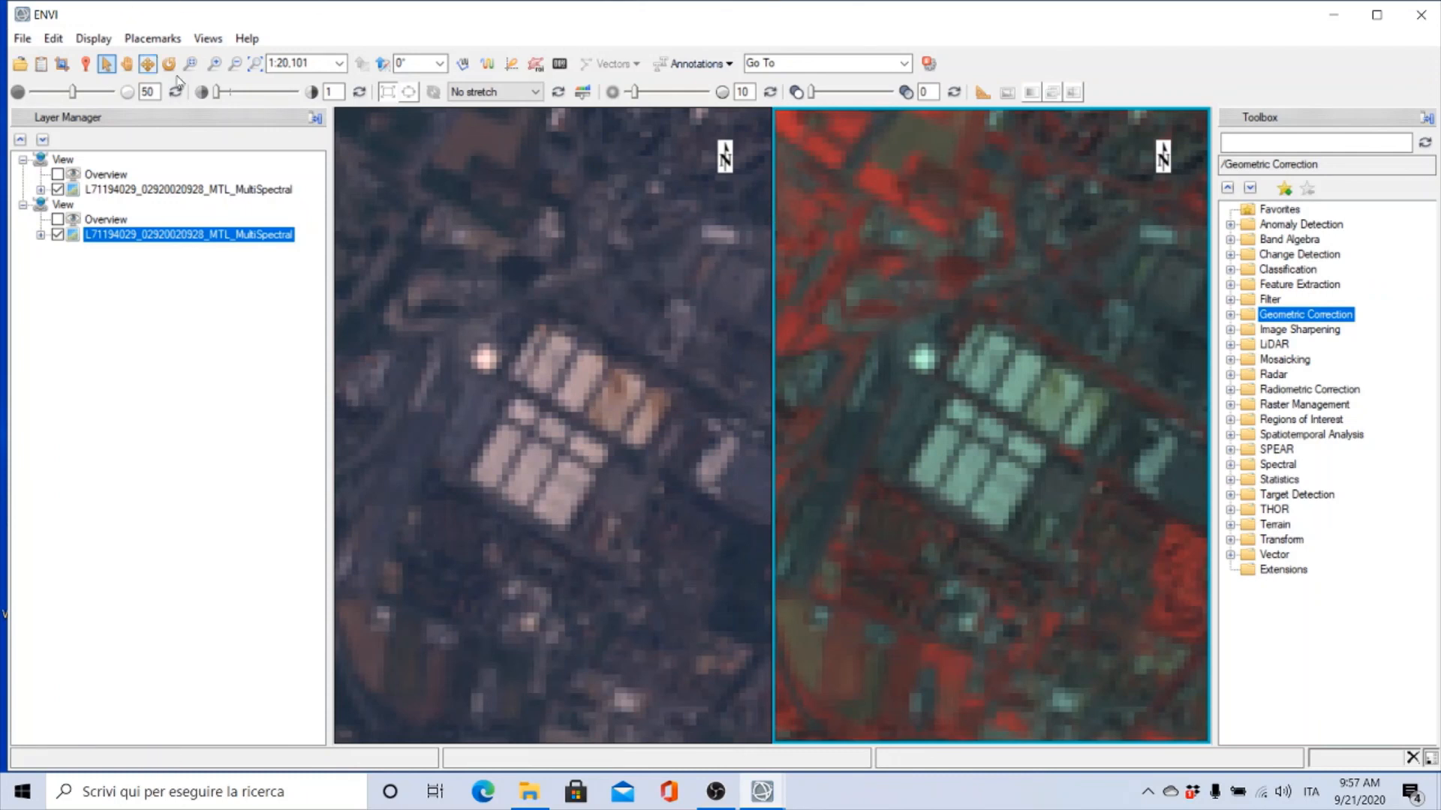
Review the placemark list and the restored Landsat datasets in an enlarged Data Manager, and close it
left_click(165, 38)
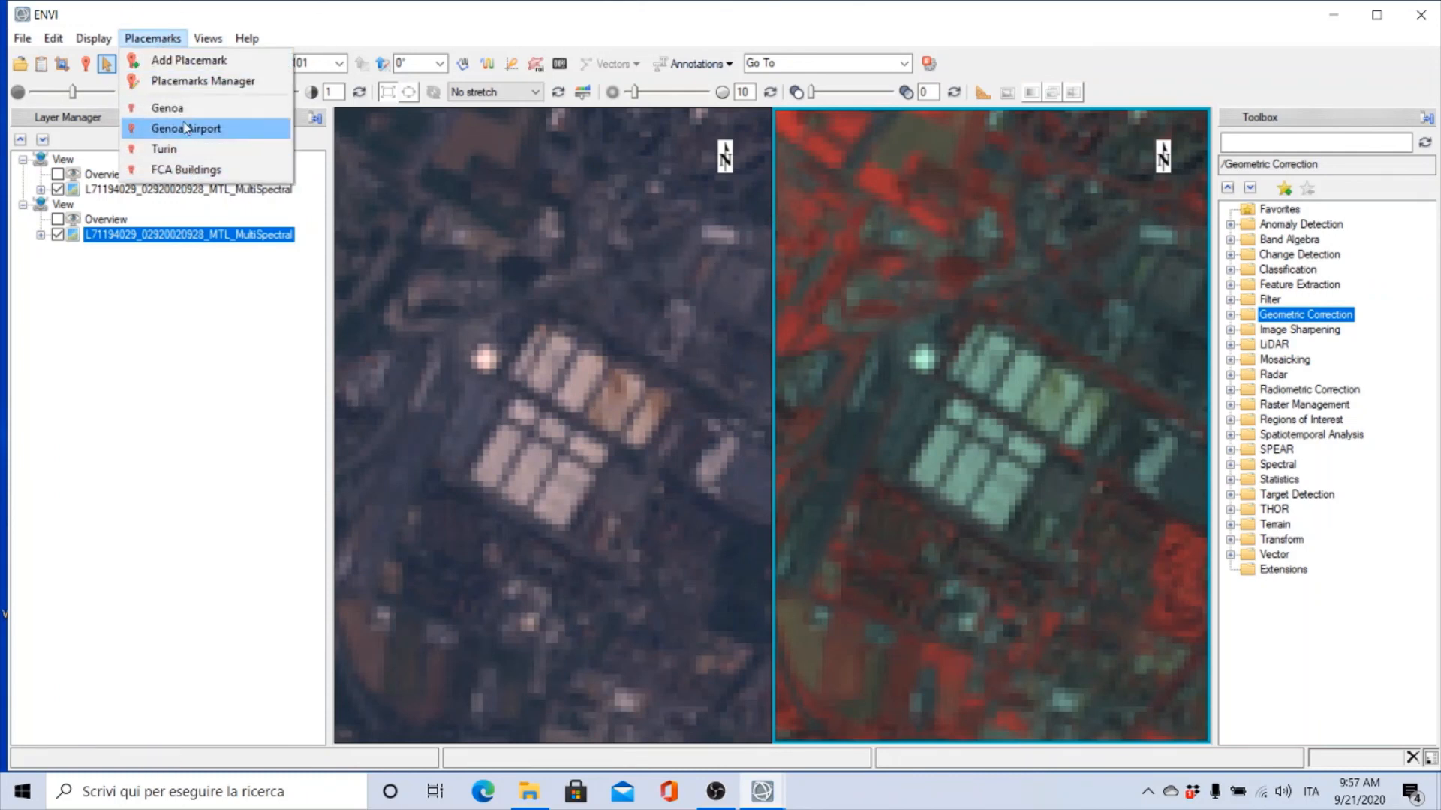
left_click(364, 12)
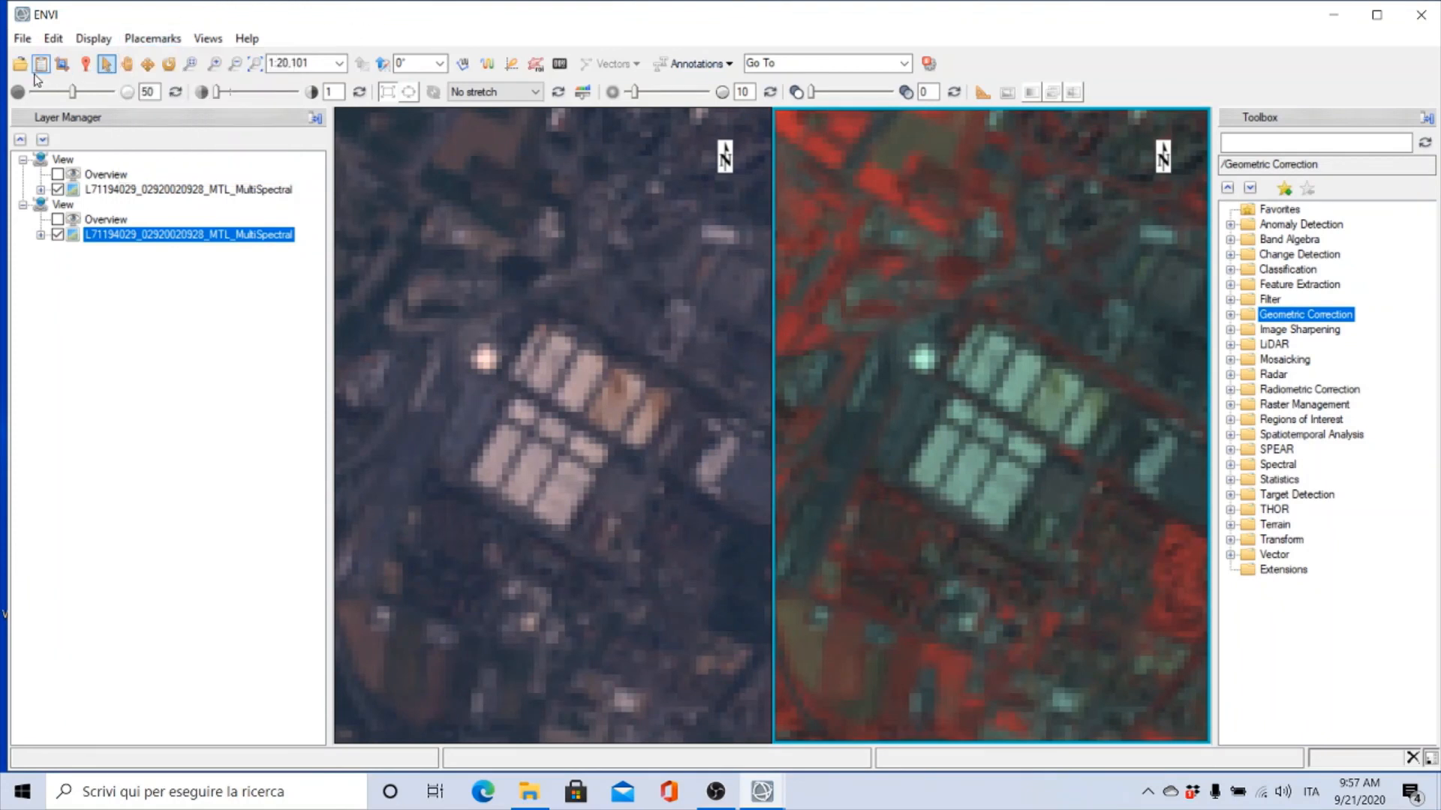
left_click(40, 63)
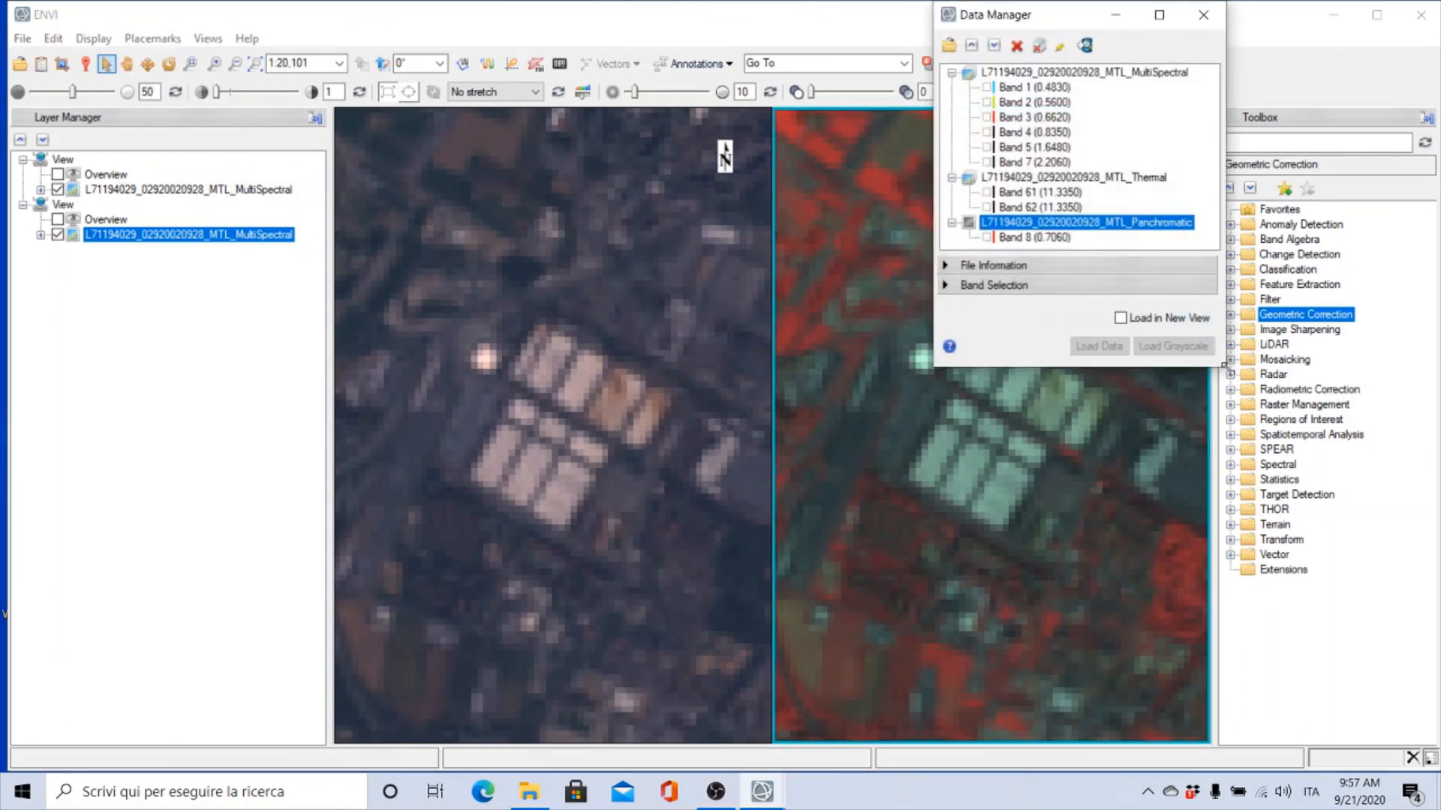
left_click_drag(1225, 368, 1286, 496)
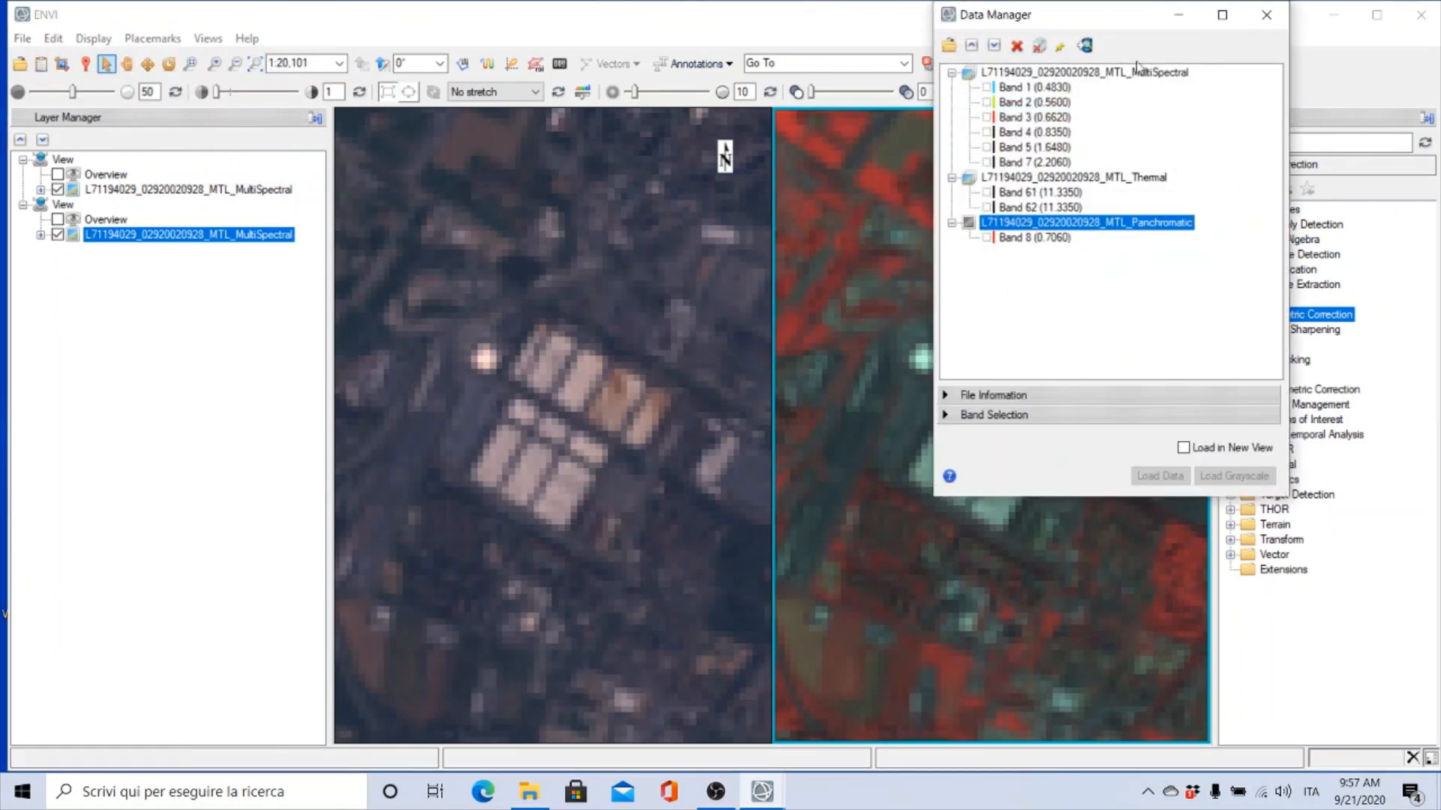
left_click(1266, 14)
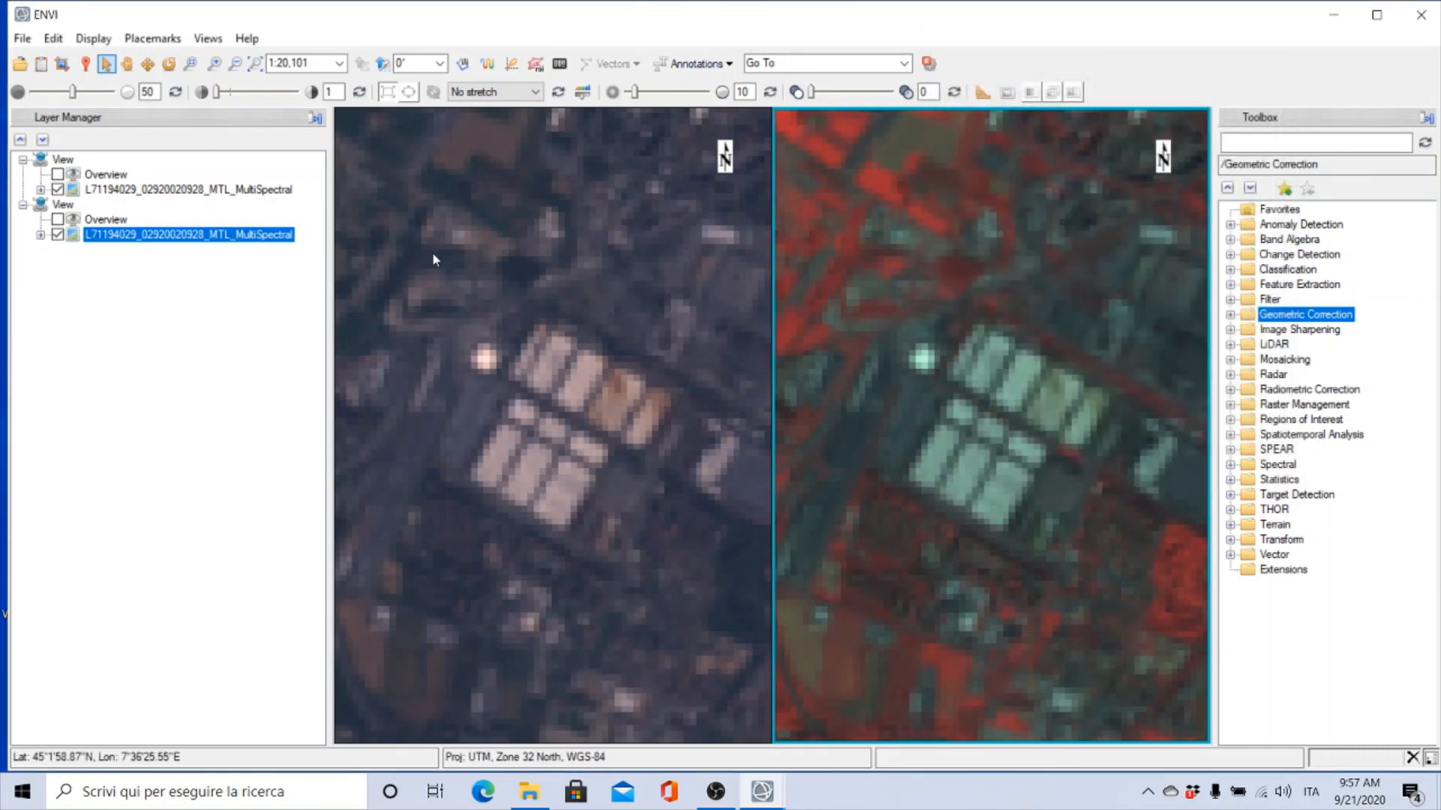
Examine the factory's eastern surroundings in both linked views at a wider scale
left_click(127, 63)
scroll(455, 293, "up", 2)
scroll(455, 293, "down", 2)
scroll(455, 294, "down", 5)
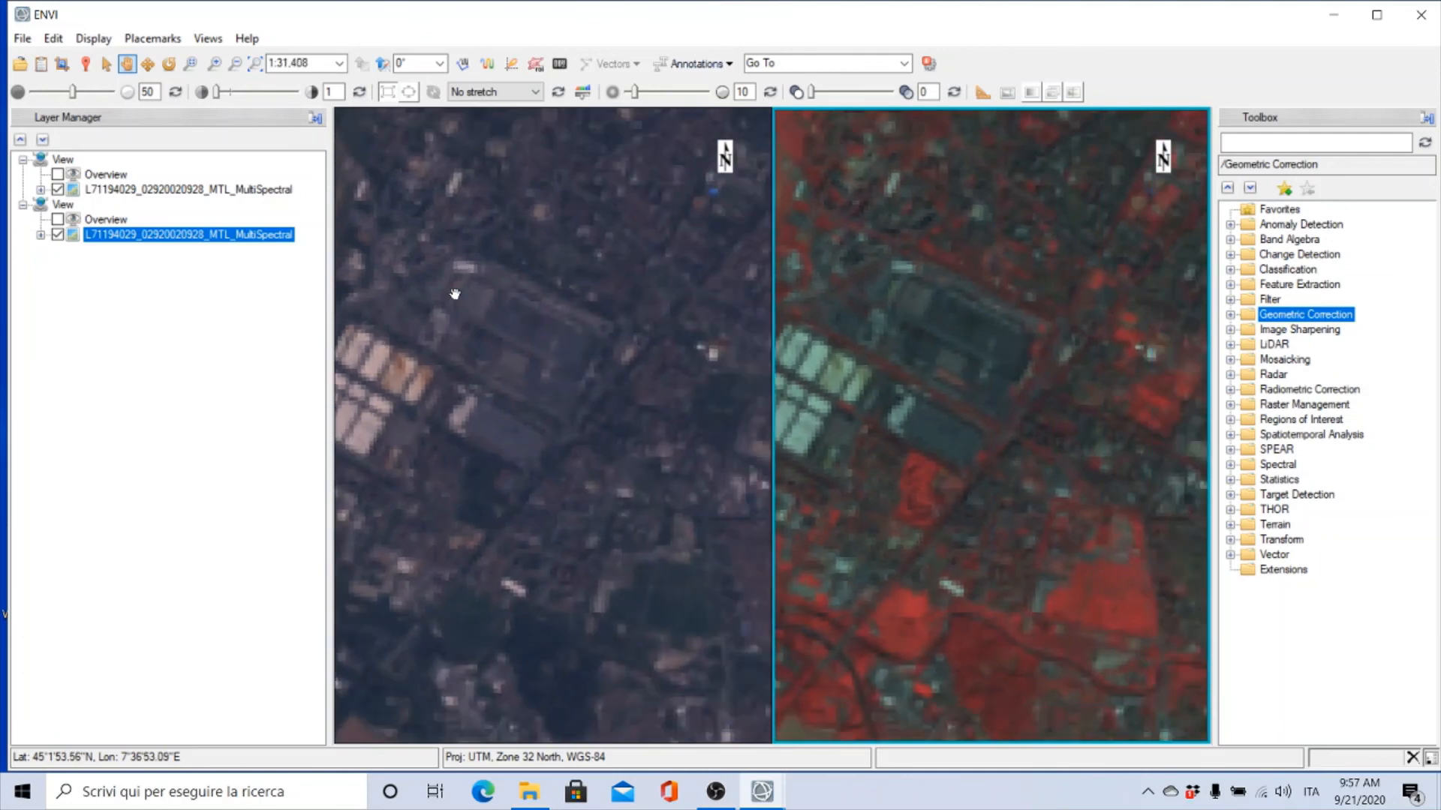
scroll(455, 293, "down", 1)
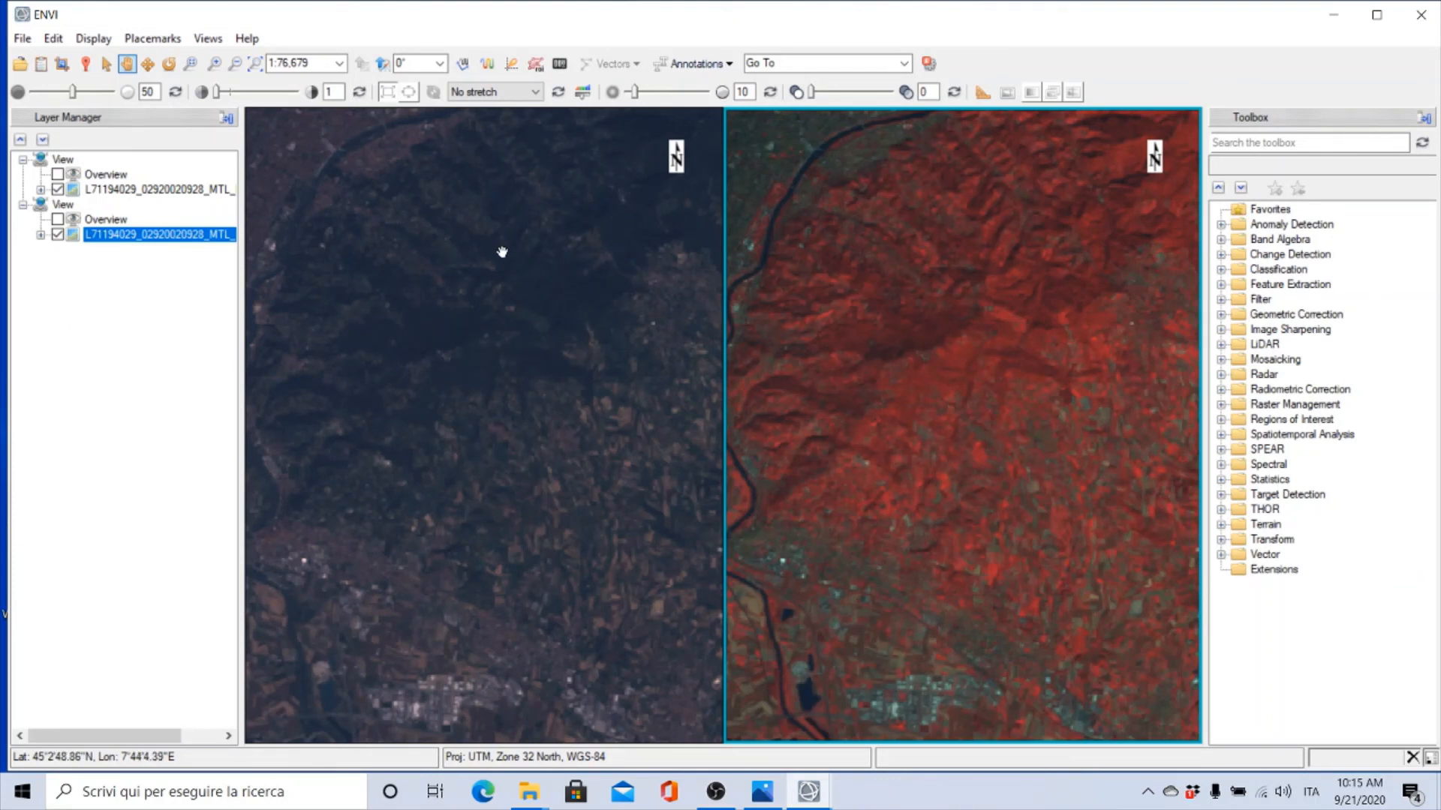
Exit ENVI and confirm closing the application
left_click(23, 40)
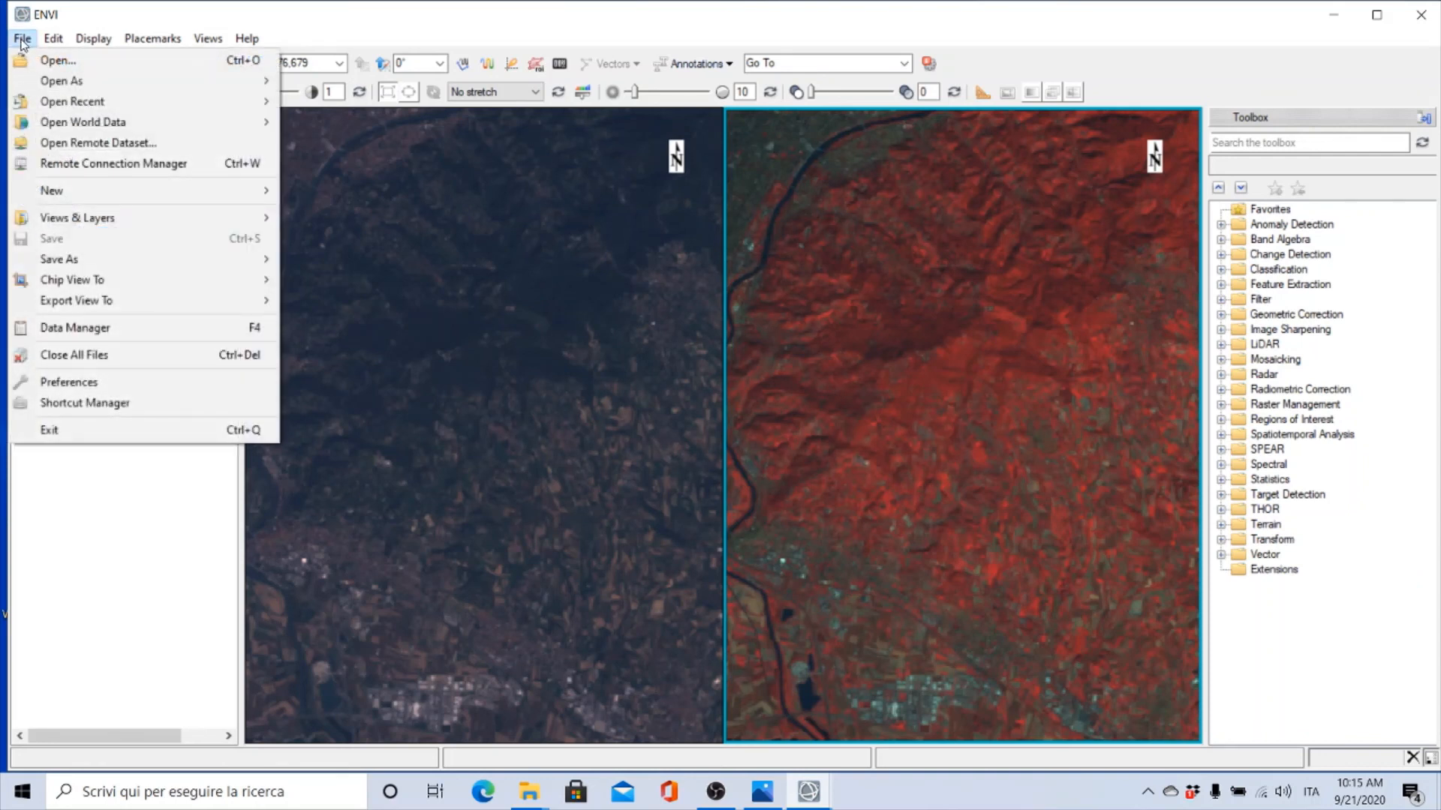
left_click(102, 430)
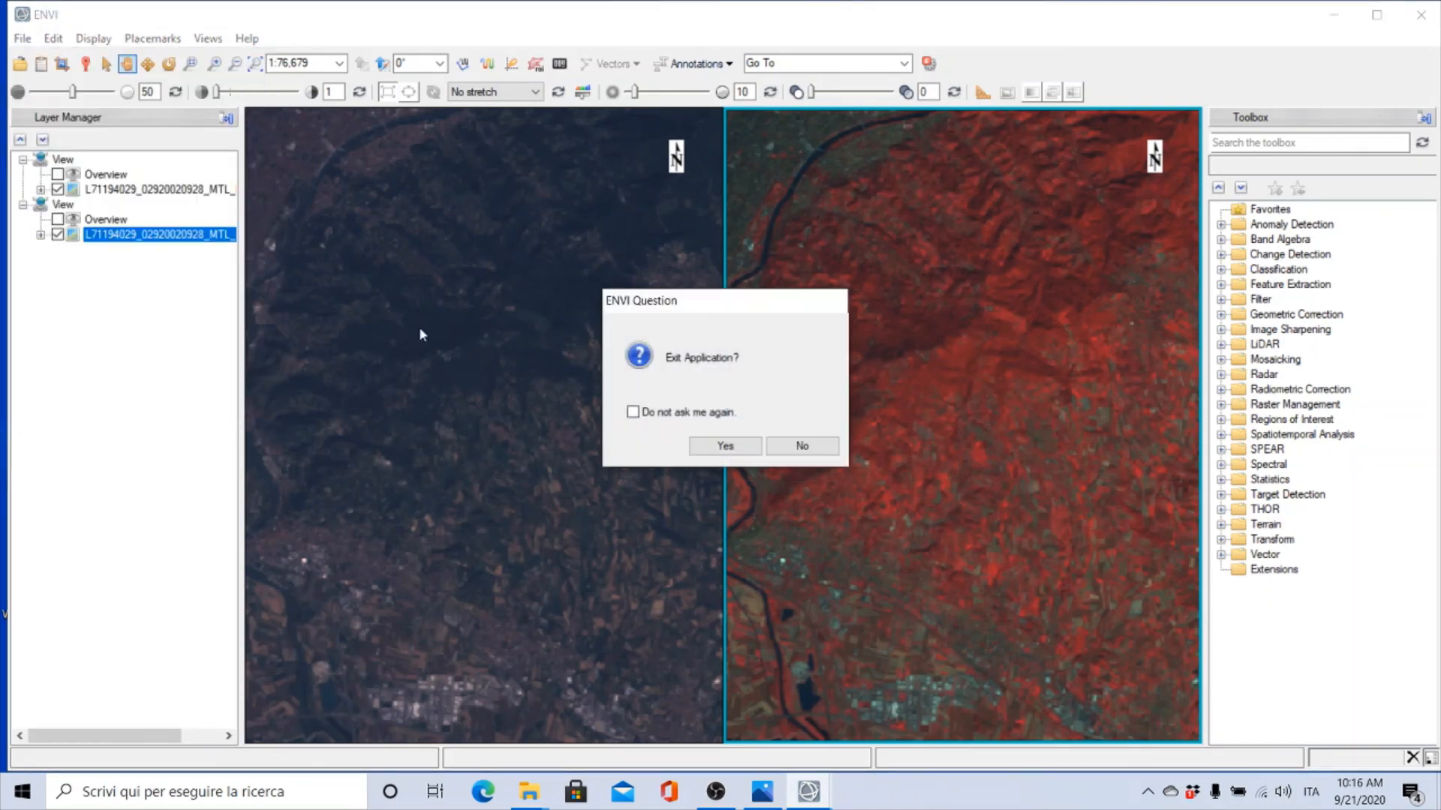
left_click(709, 448)
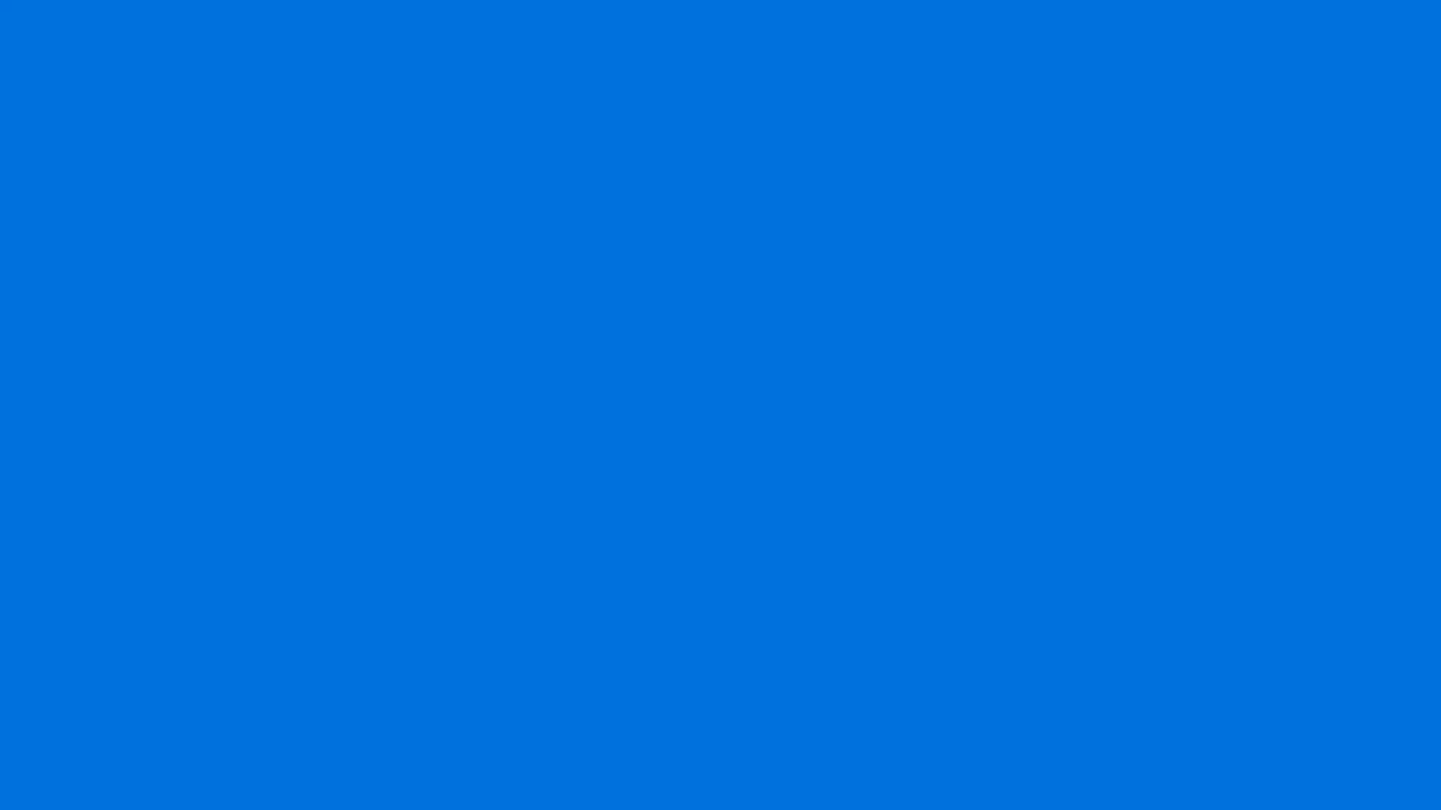